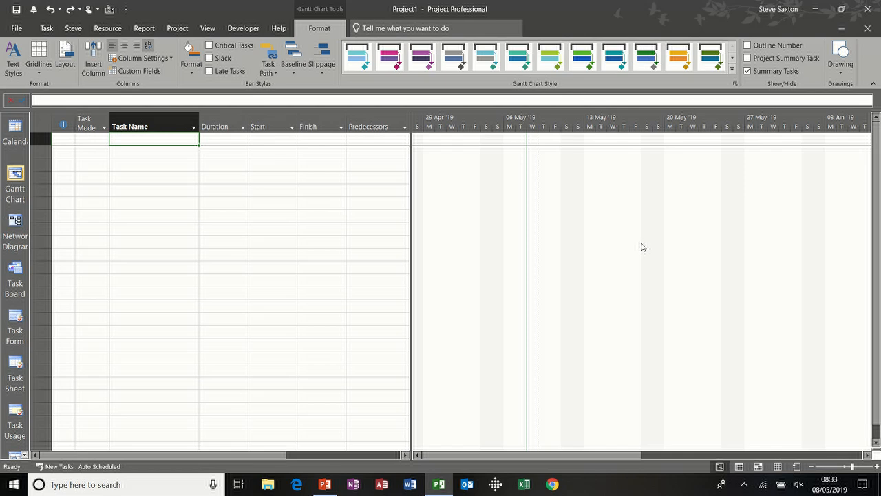
Enter the first three tasks in the empty task list: Develop Strategy, Coord Team and Train staff
{"action": "left_click", "coordinate": [141, 138]}
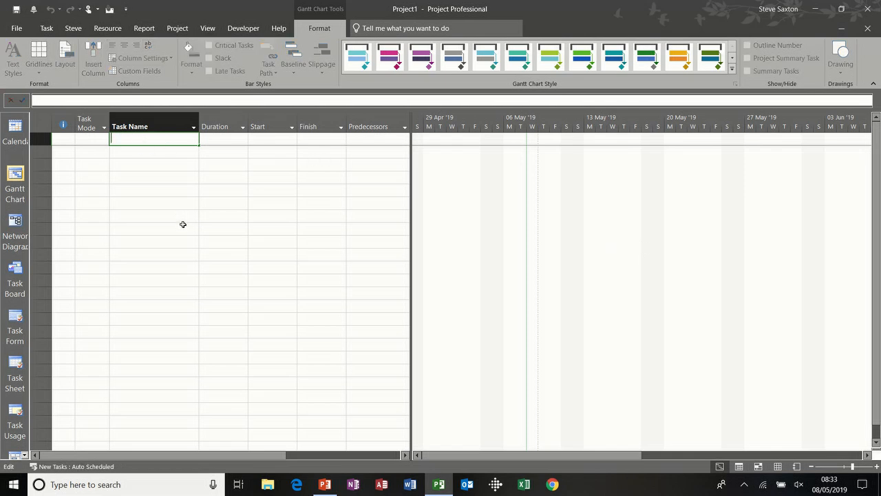
{"action": "type", "text": "Dev"}
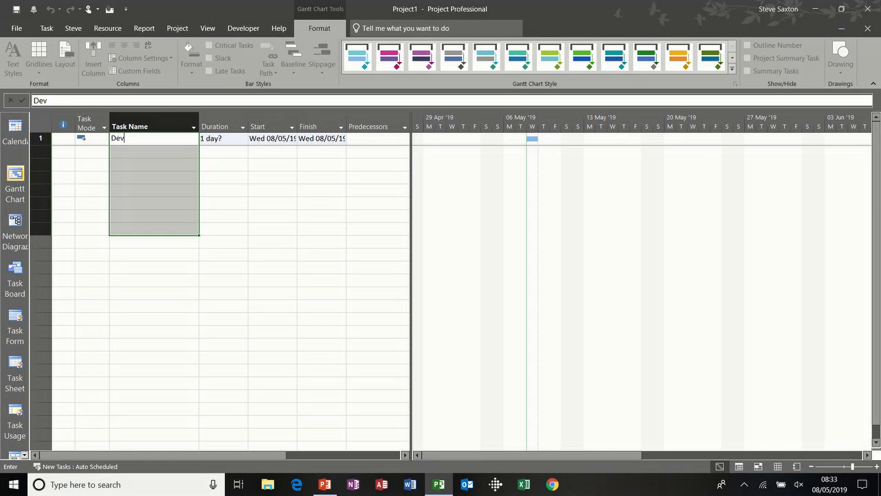
{"action": "type", "text": "elop Strategy"}
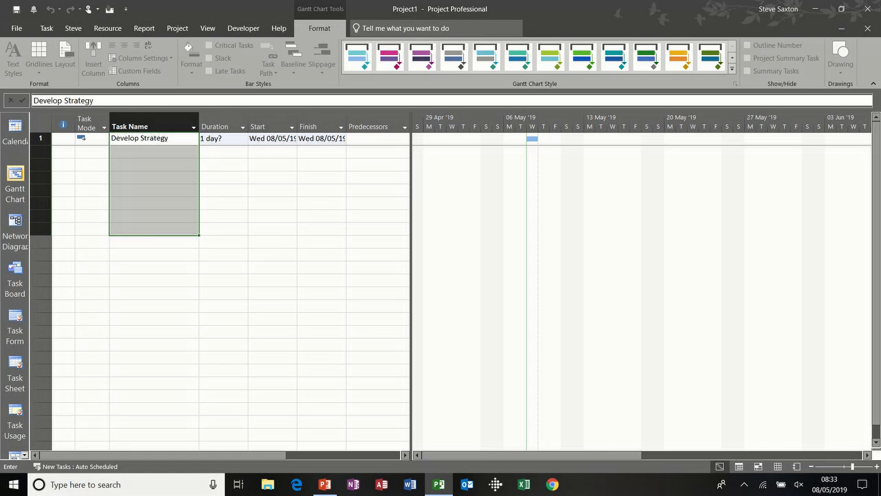
{"action": "left_click", "coordinate": [173, 148]}
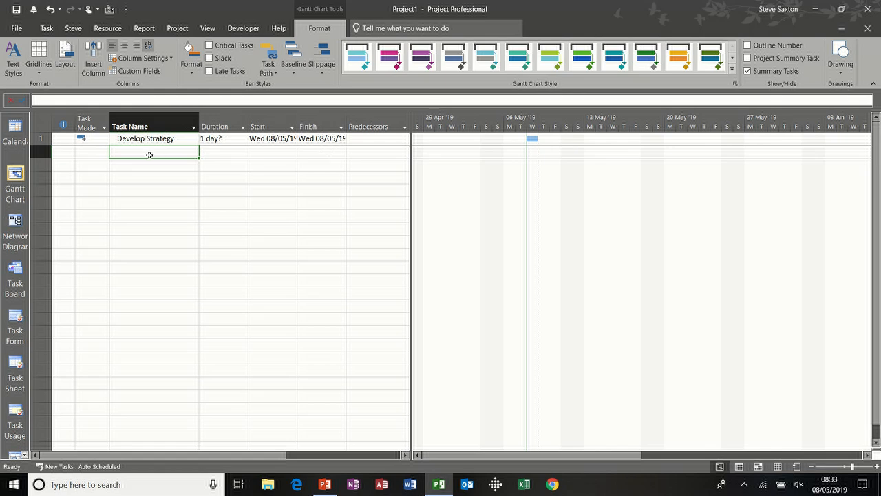
{"action": "type", "text": "Coord Team"}
{"action": "key", "text": "Return"}
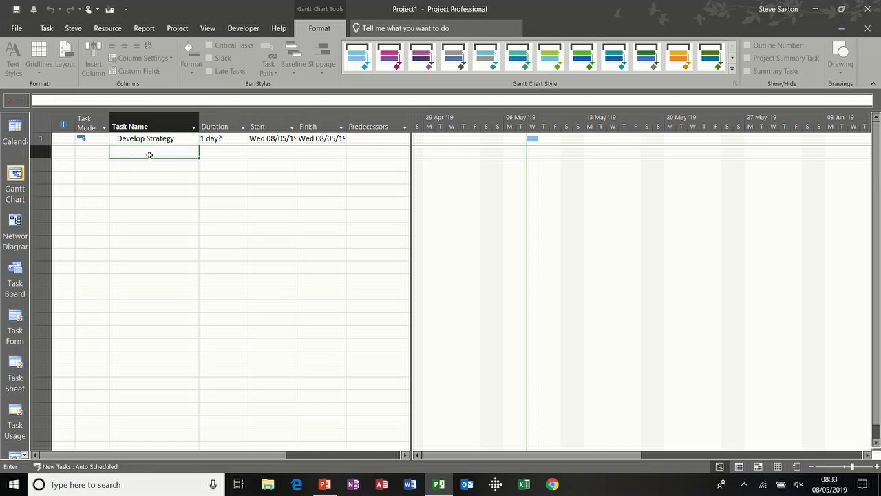
{"action": "type", "text": "Train staff"}
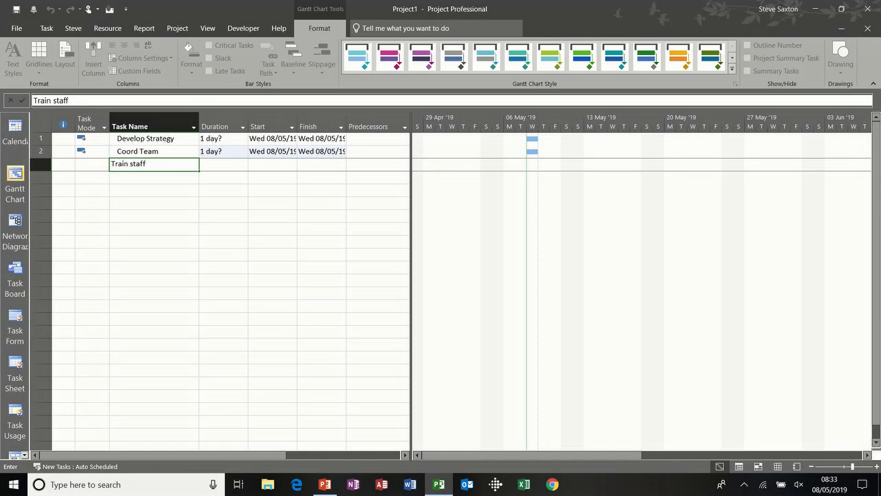
{"action": "key", "text": "Return"}
Add four more tasks below Train staff: develop product, test product, market product and sell product
{"action": "type", "text": "de"}
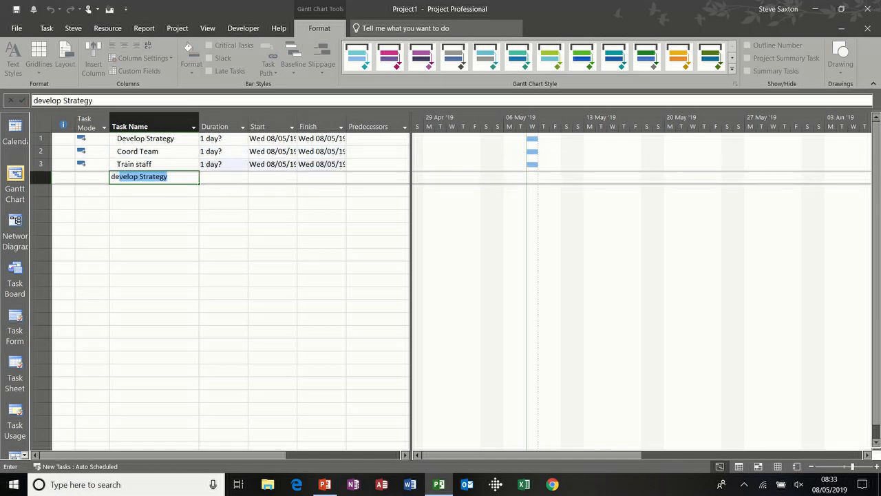
{"action": "type", "text": "velop product"}
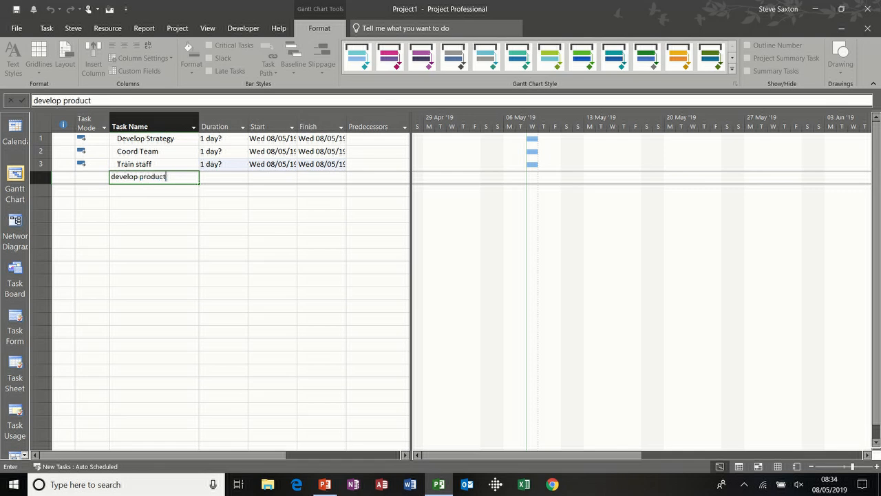
{"action": "key", "text": "Return"}
{"action": "type", "text": "test produc"}
{"action": "key", "text": "Return"}
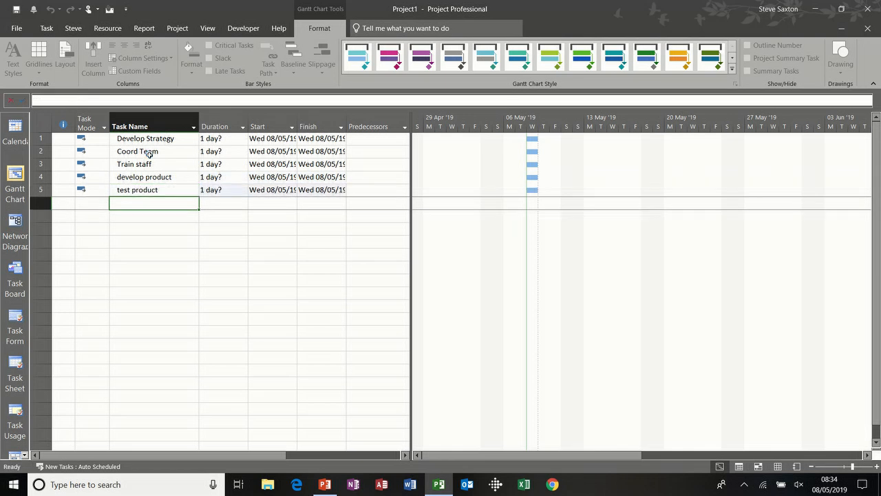
{"action": "type", "text": "market product"}
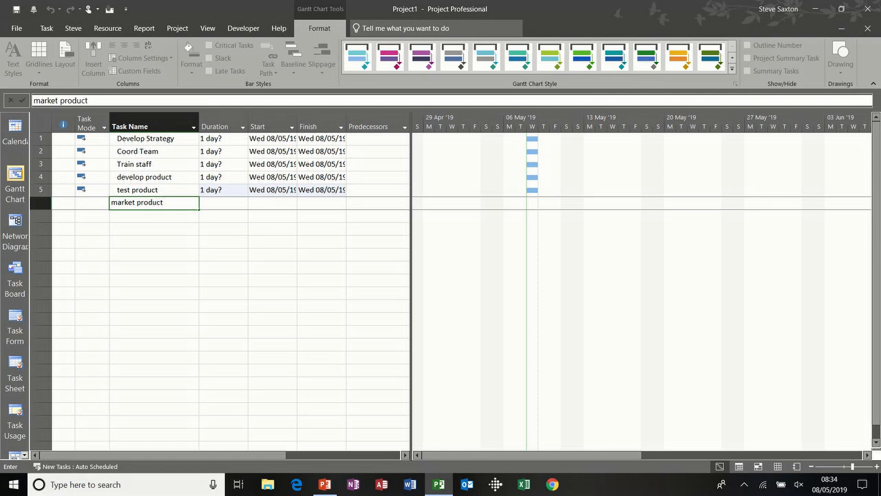
{"action": "key", "text": "Return"}
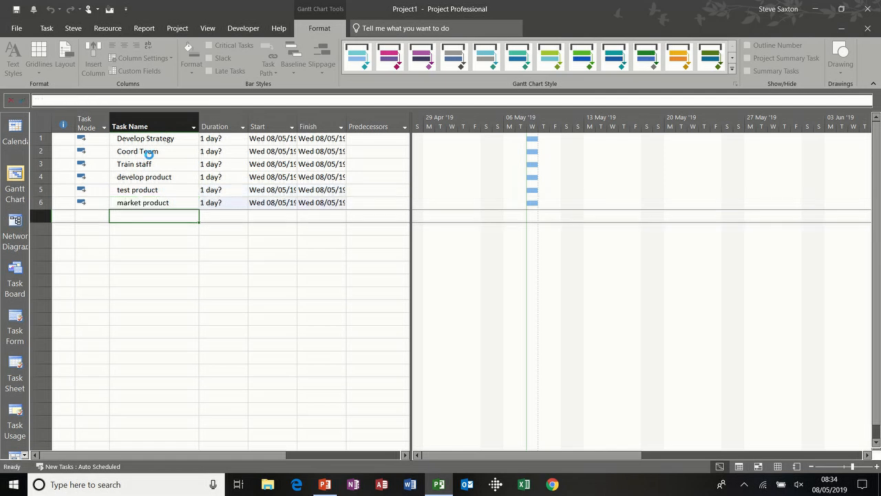
{"action": "type", "text": "sell product"}
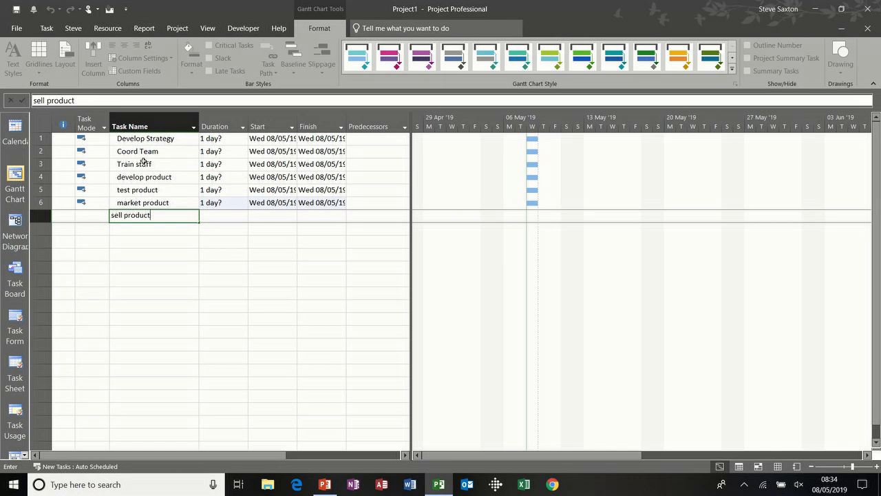
{"action": "left_click", "coordinate": [152, 230]}
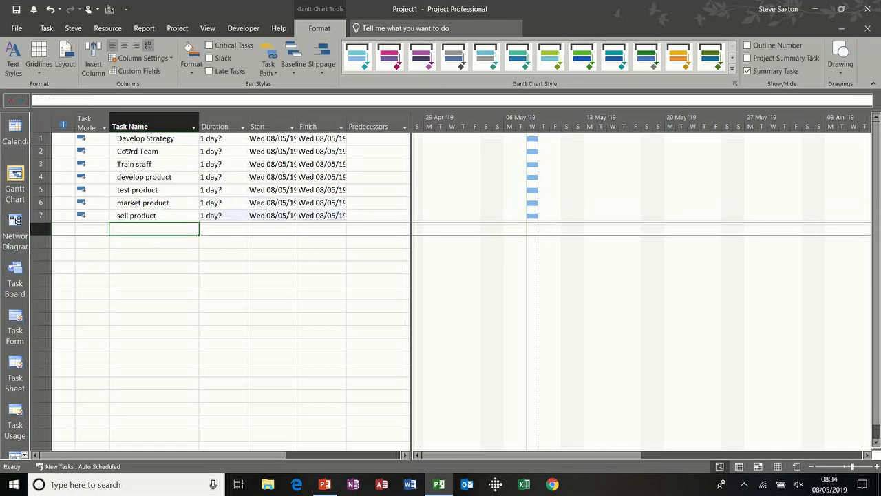
Indent the tasks from Coord Team to sell product as subtasks of Develop Strategy
{"action": "left_click", "coordinate": [165, 139]}
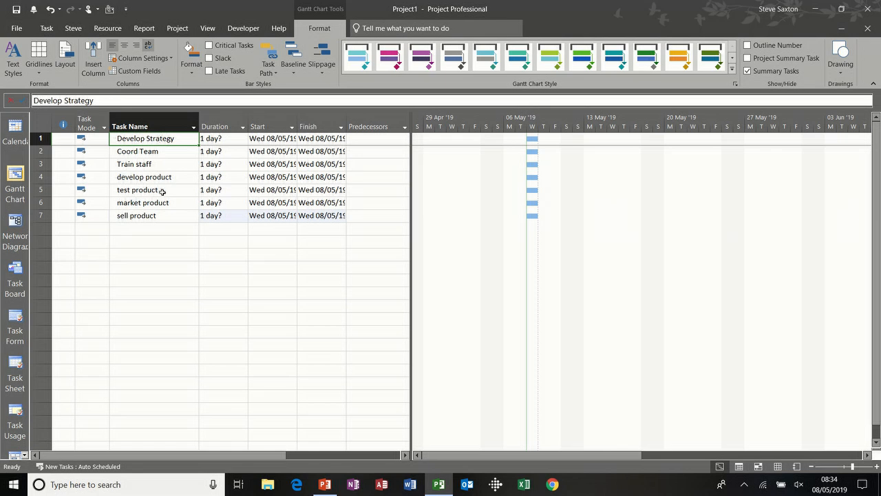
{"action": "left_click_drag", "start_coordinate": [40, 150], "coordinate": [40, 216]}
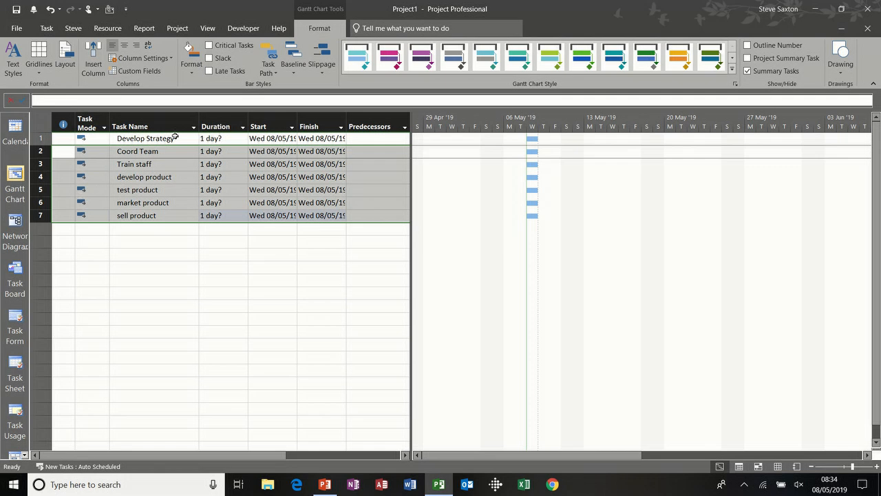
{"action": "left_click", "coordinate": [46, 28]}
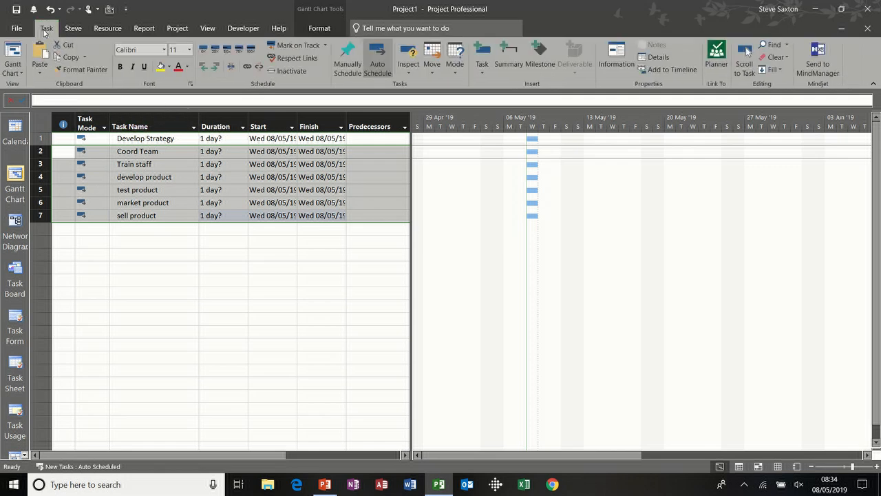
{"action": "left_click", "coordinate": [215, 66]}
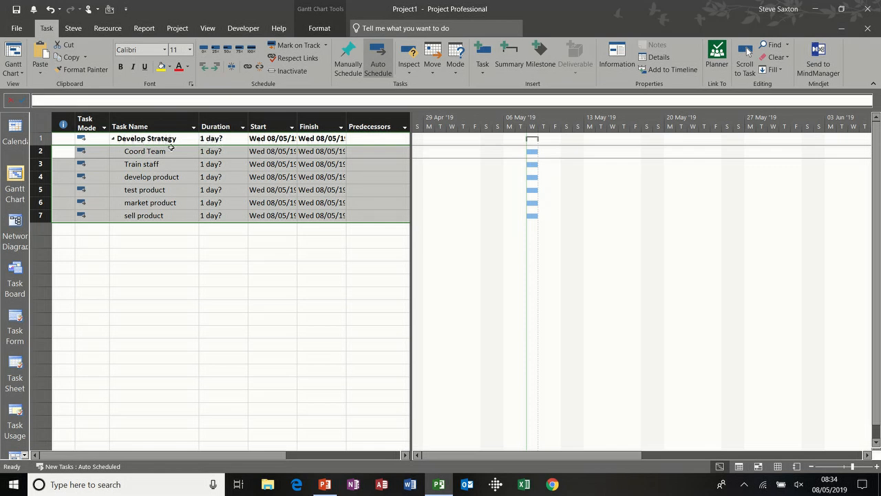
Check the duration and the available task mode options of the Develop Strategy summary task
{"action": "left_click", "coordinate": [223, 138]}
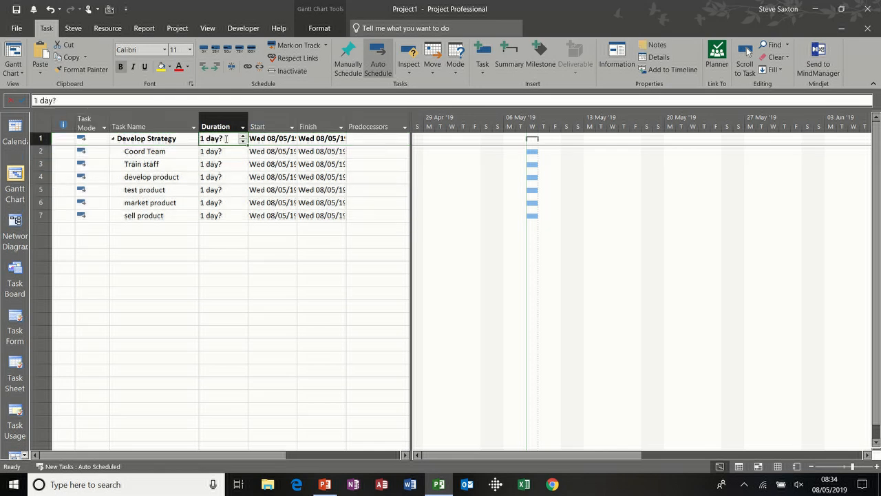
{"action": "left_click", "coordinate": [177, 140]}
{"action": "left_click", "coordinate": [102, 140]}
{"action": "left_click", "coordinate": [103, 141]}
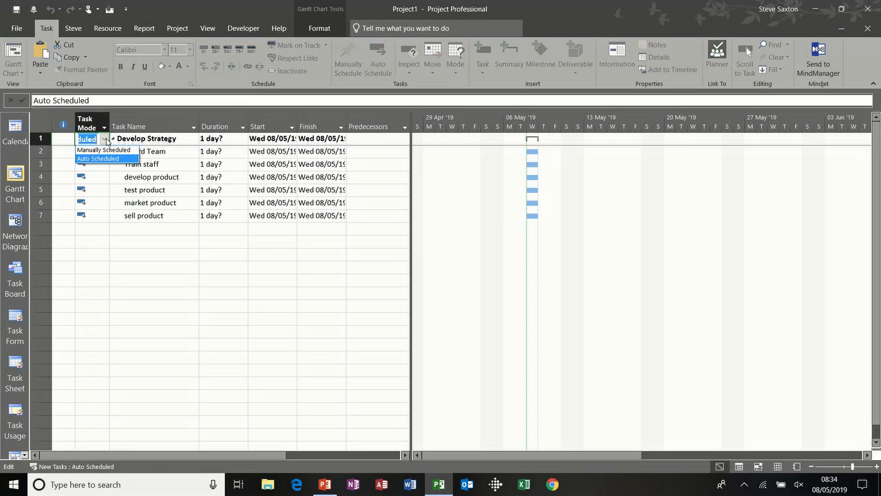
{"action": "left_click", "coordinate": [107, 143]}
Set the duration of Coord Team to 5 days and of Train staff to 3 days
{"action": "left_click", "coordinate": [169, 153]}
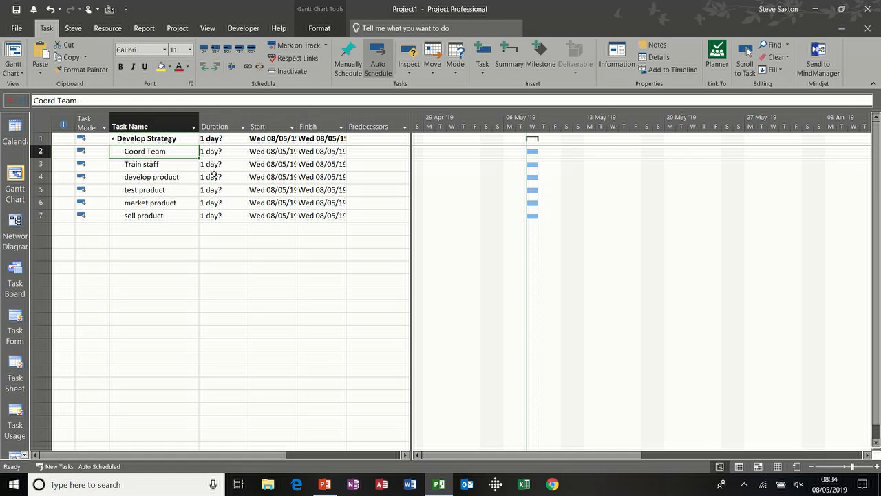
{"action": "left_click", "coordinate": [207, 151]}
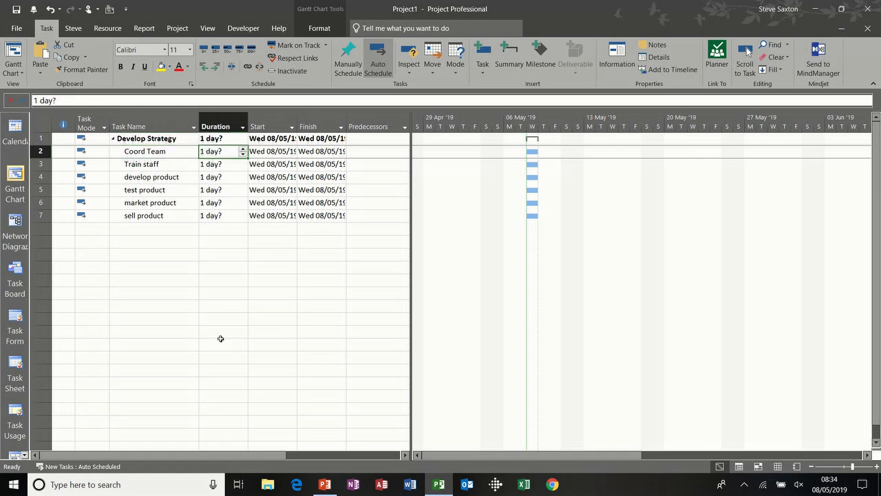
{"action": "type", "text": "5"}
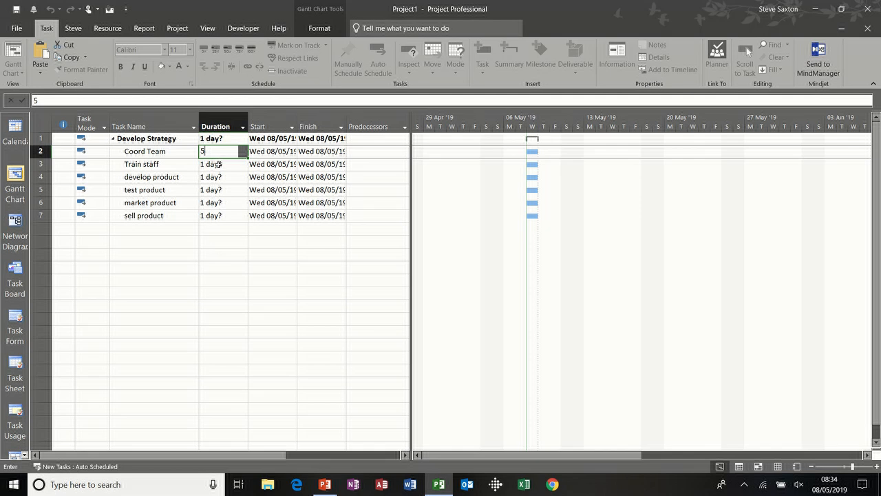
{"action": "key", "text": "Return"}
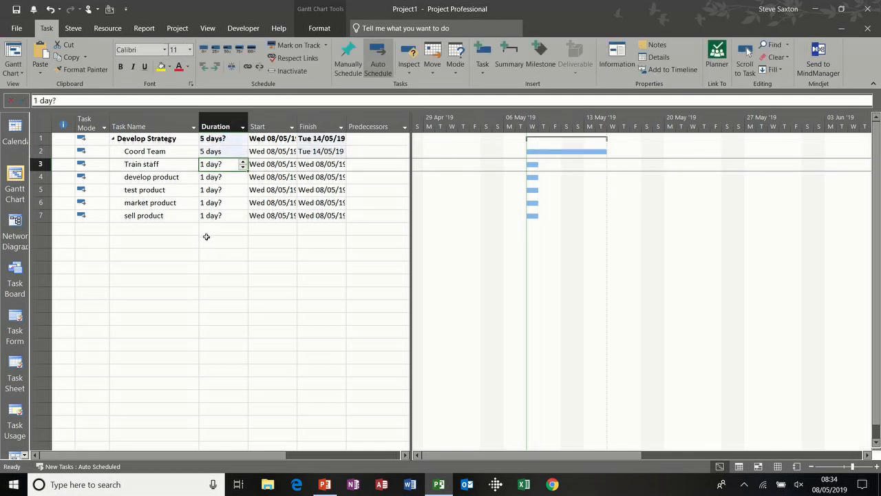
{"action": "type", "text": "3"}
{"action": "key", "text": "Return"}
Set the durations of develop product, test product and market product to 5 days each
{"action": "type", "text": "5"}
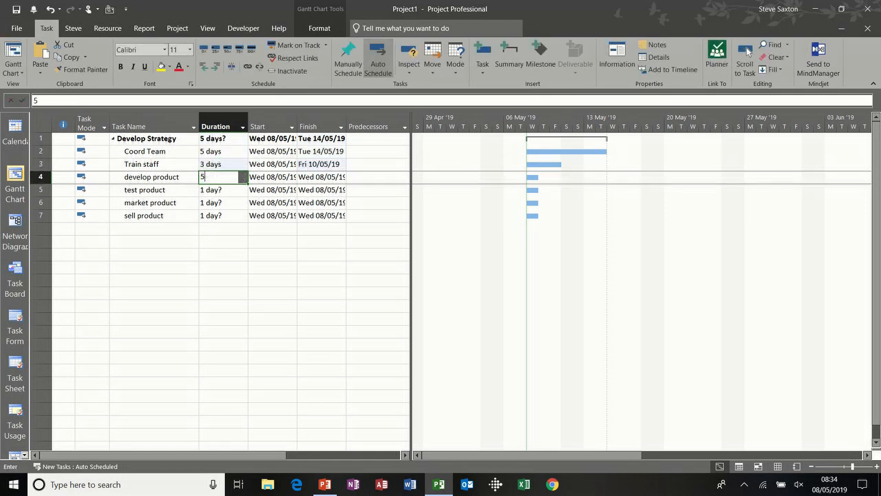
{"action": "key", "text": "Return"}
{"action": "type", "text": "5"}
{"action": "key", "text": "Return"}
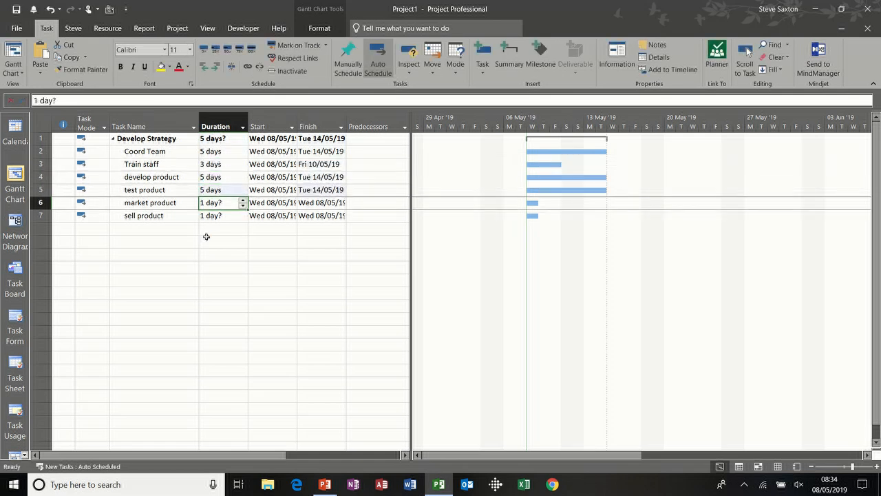
{"action": "type", "text": "5"}
{"action": "key", "text": "Return"}
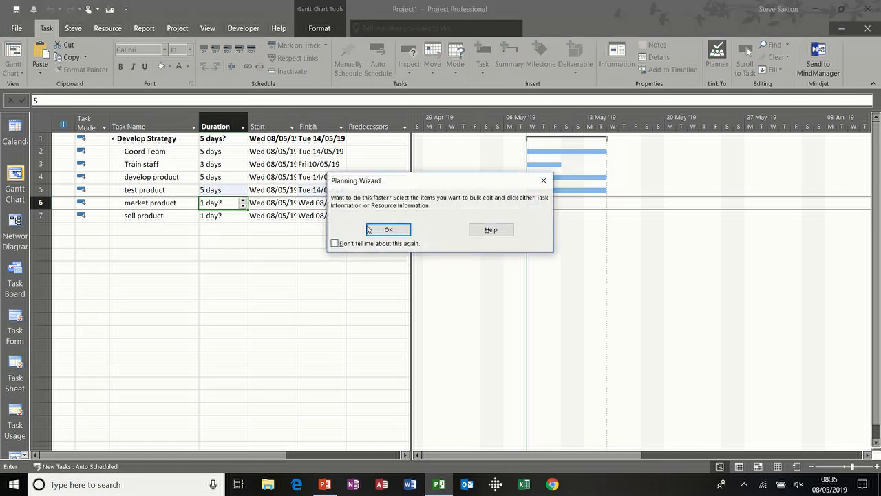
{"action": "left_click", "coordinate": [388, 229]}
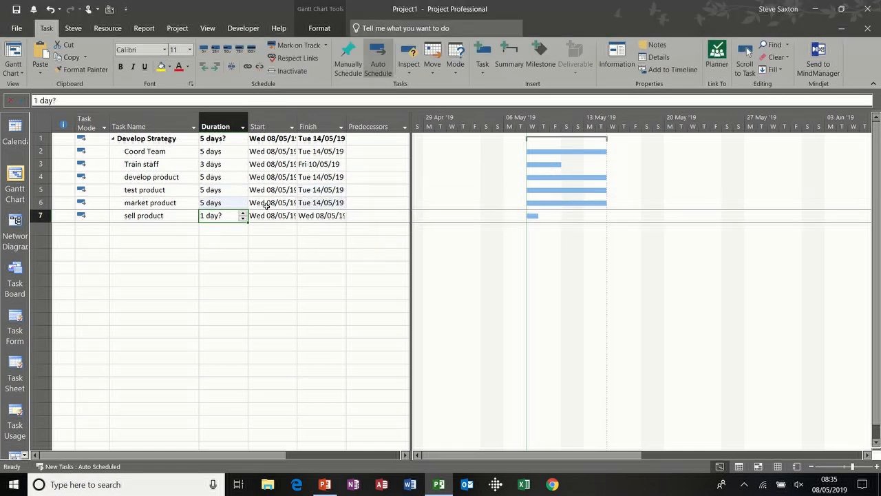
Fill the develop product duration down through market product and set the sell product duration to 3 days
{"action": "left_click", "coordinate": [235, 179]}
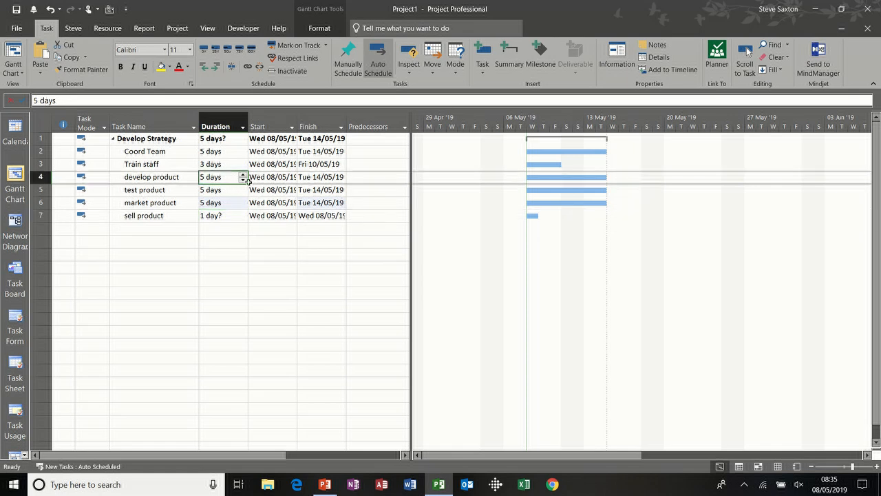
{"action": "left_click_drag", "start_coordinate": [248, 183], "coordinate": [246, 209]}
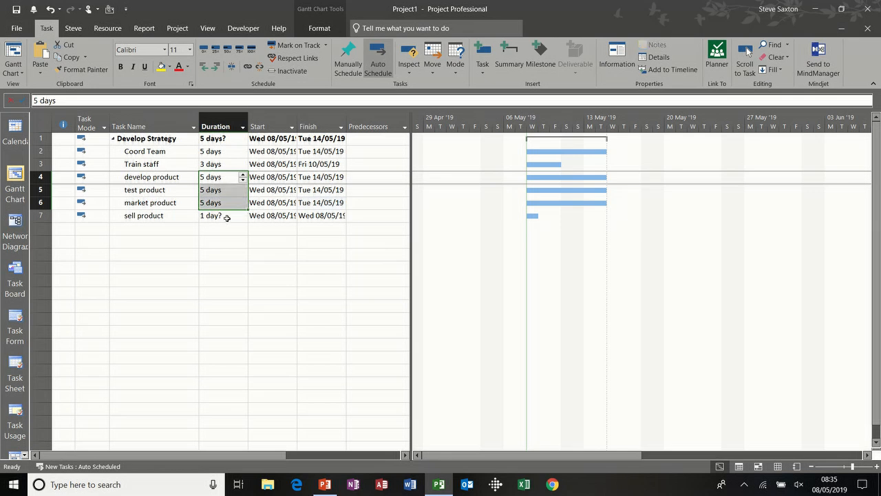
{"action": "left_click", "coordinate": [228, 217]}
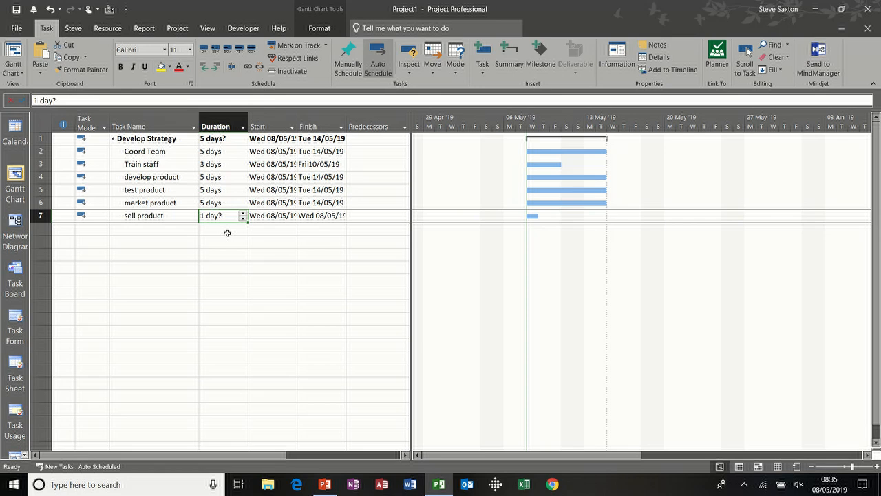
{"action": "type", "text": "3"}
Insert a recurring Team Meeting task below sell product, weekly on Wednesday, ending after 4 occurrences
{"action": "left_click", "coordinate": [183, 228]}
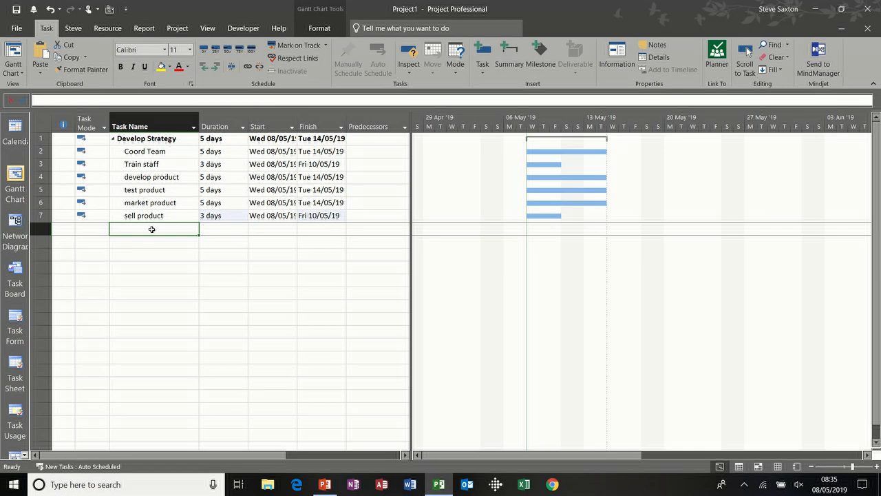
{"action": "left_click", "coordinate": [483, 74]}
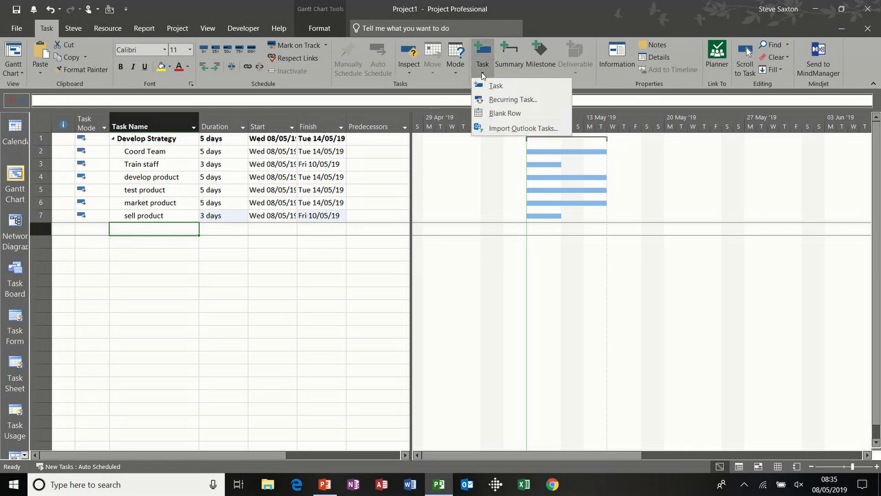
{"action": "left_click", "coordinate": [522, 102]}
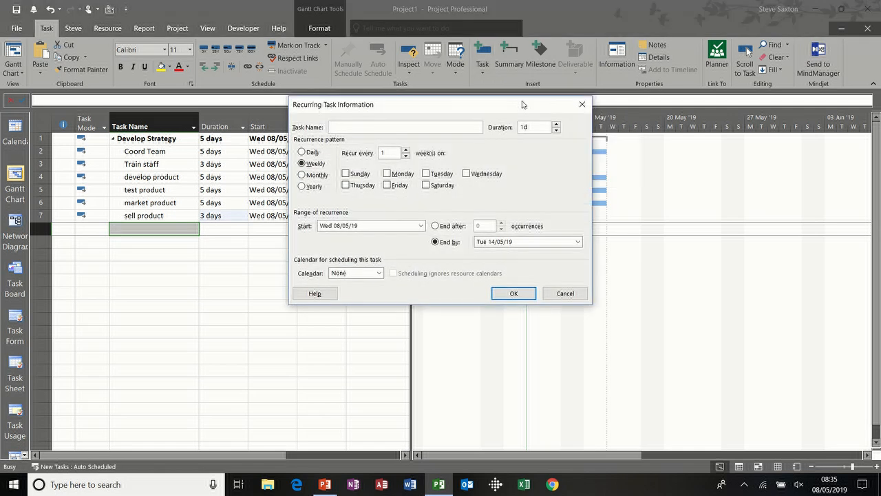
{"action": "type", "text": "Team Meeting"}
{"action": "left_click", "coordinate": [467, 174]}
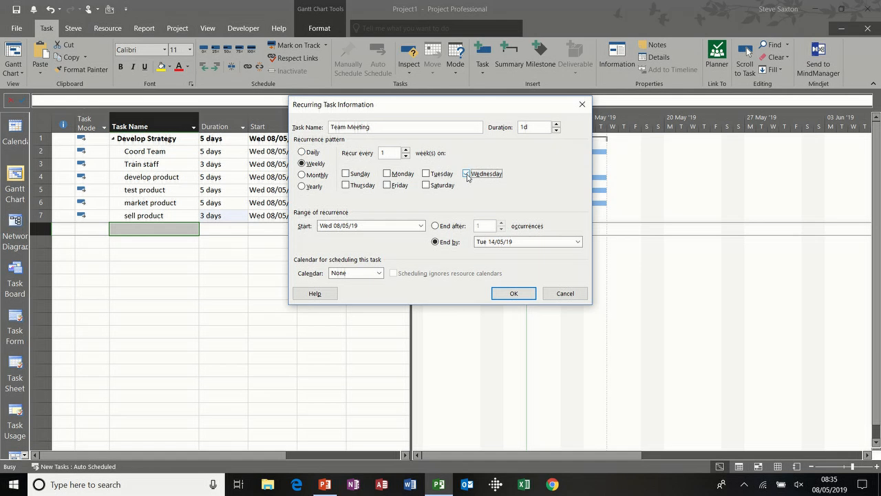
{"action": "left_click", "coordinate": [435, 226]}
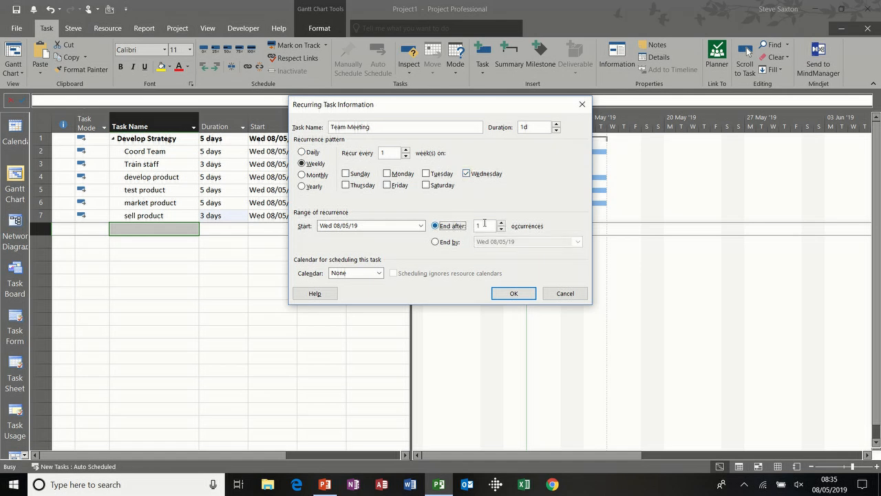
{"action": "left_click", "coordinate": [501, 224]}
{"action": "left_click", "coordinate": [502, 224]}
{"action": "left_click", "coordinate": [512, 294]}
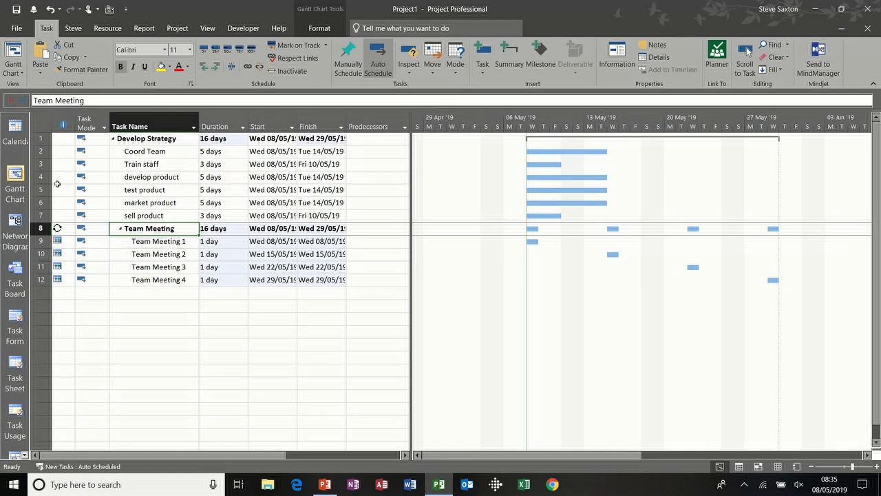
Collapse and re-expand the Team Meeting and Develop Strategy groups to compare the summary and detailed views
{"action": "mouse_move", "coordinate": [60, 240]}
{"action": "left_click", "coordinate": [120, 229]}
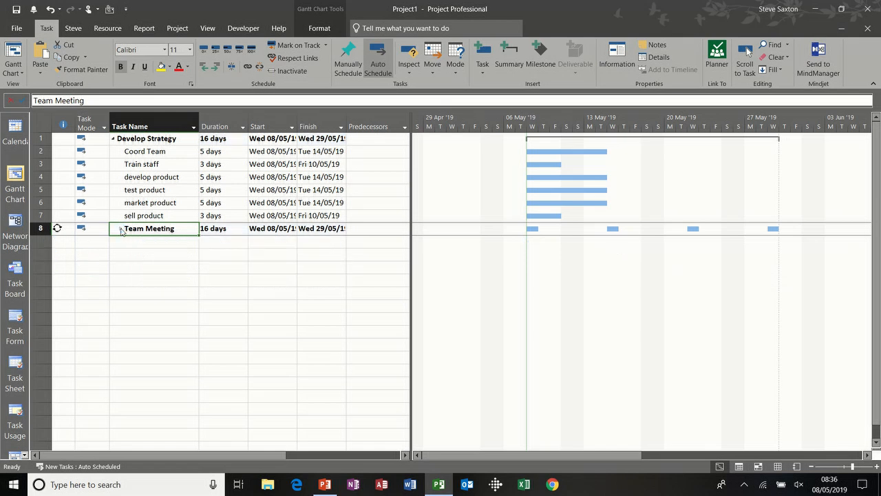
{"action": "left_click", "coordinate": [113, 139]}
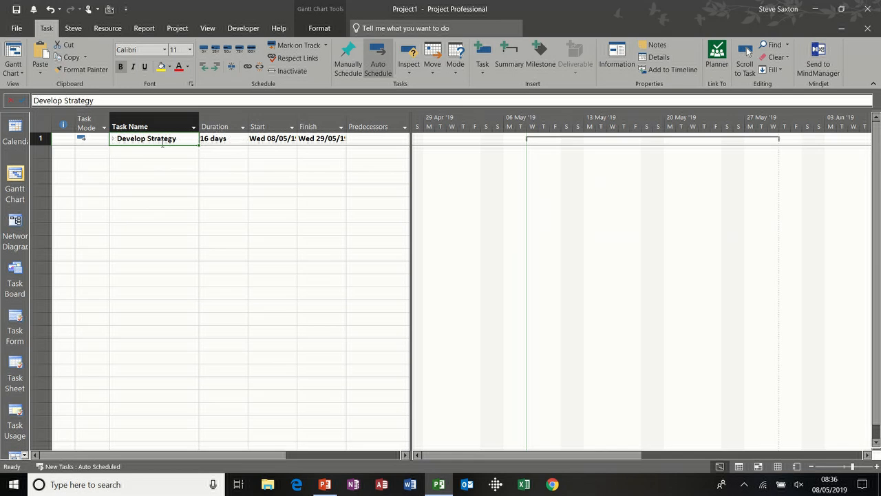
{"action": "left_click", "coordinate": [113, 139]}
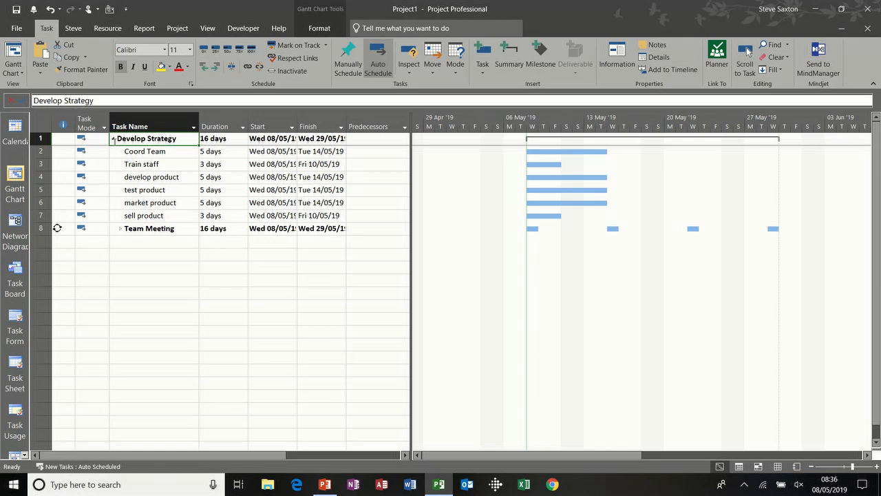
{"action": "left_click", "coordinate": [120, 230]}
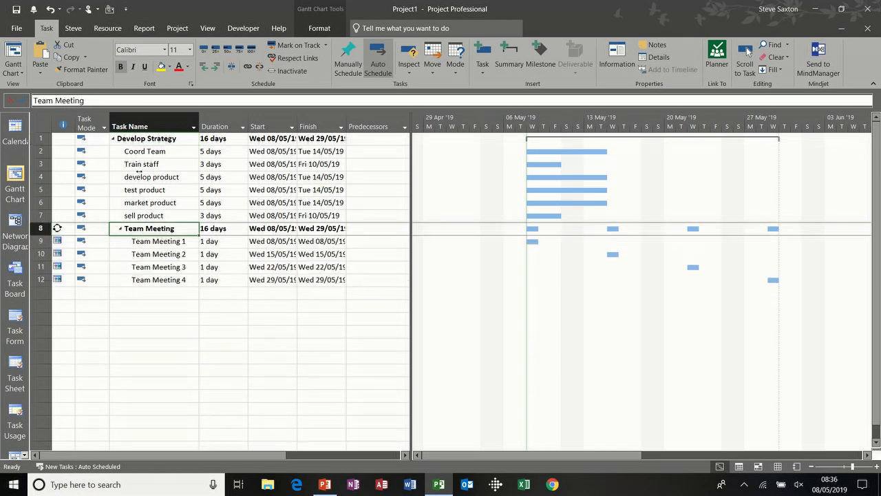
Outdent Team Meeting to the same level as Develop Strategy and insert a task named Project A above Develop Strategy
{"action": "left_click", "coordinate": [203, 70]}
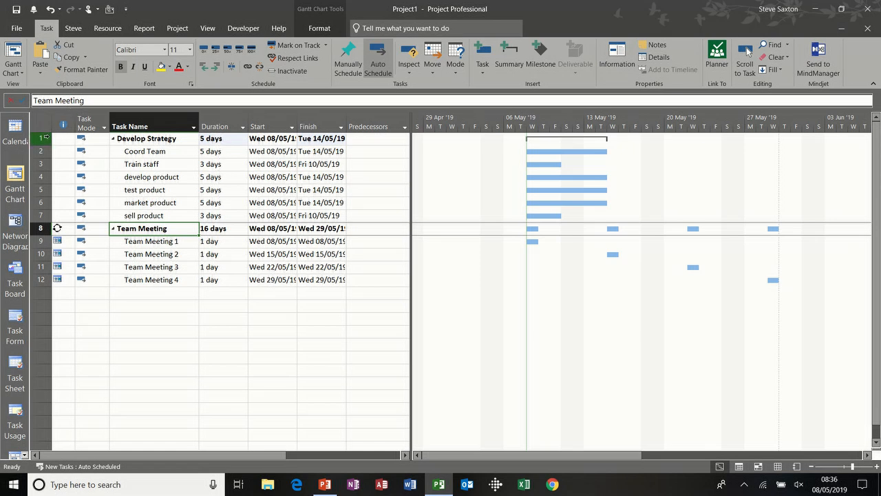
{"action": "right_click", "coordinate": [42, 137]}
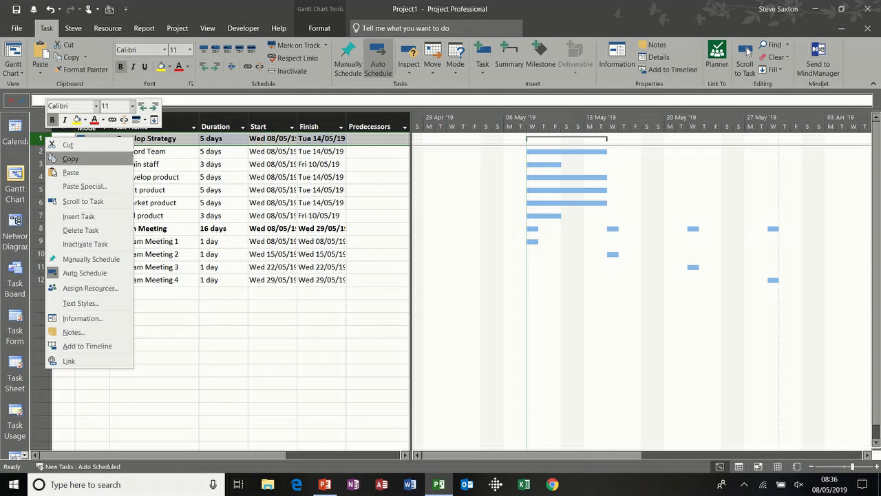
{"action": "left_click", "coordinate": [79, 217]}
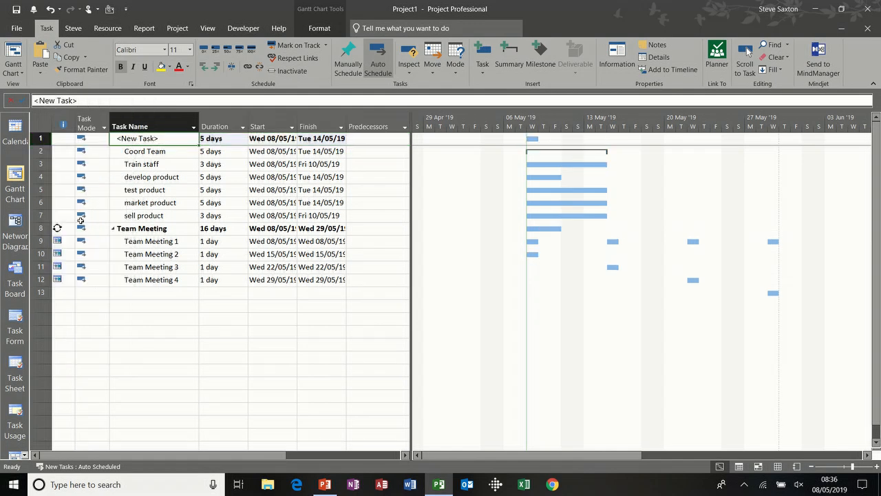
{"action": "type", "text": "Pro"}
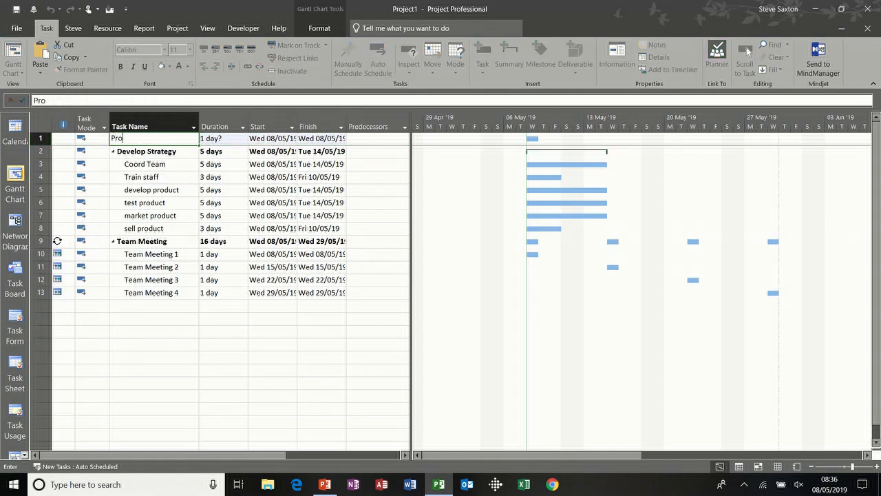
{"action": "type", "text": "ject A"}
{"action": "left_click", "coordinate": [187, 189]}
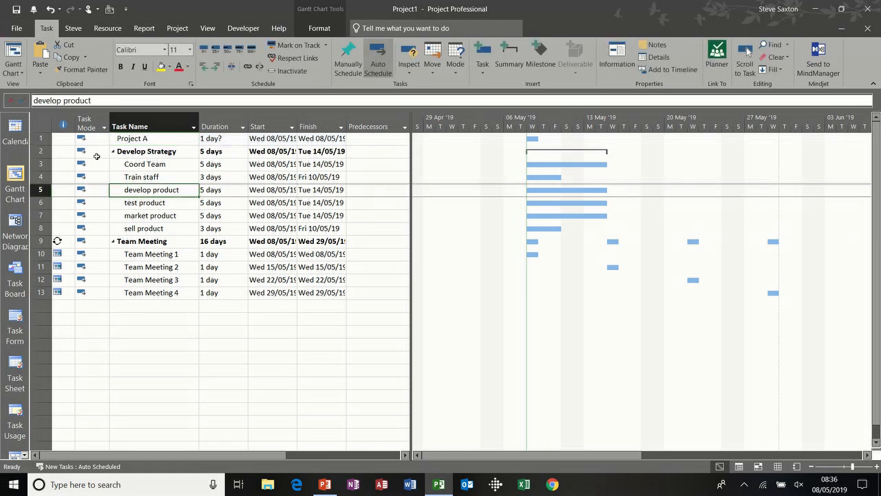
Indent all tasks from Develop Strategy through Team Meeting 4 so they become subtasks of Project A
{"action": "left_click", "coordinate": [40, 152]}
{"action": "left_click_drag", "start_coordinate": [39, 152], "coordinate": [40, 292]}
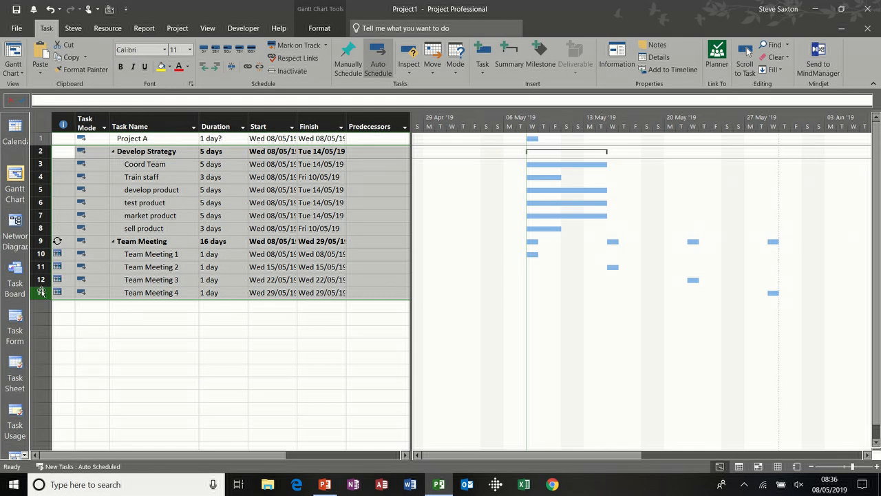
{"action": "left_click", "coordinate": [215, 66]}
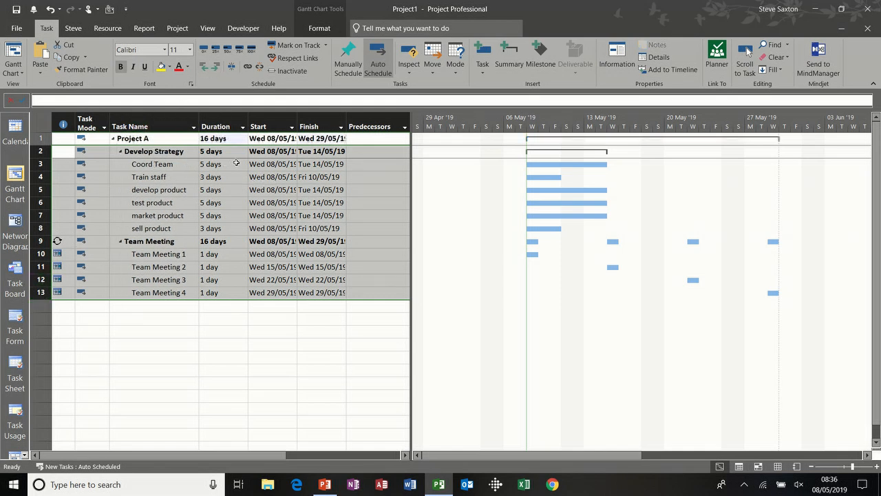
Collapse Develop Strategy and Team Meeting under Project A to view the phases only, and expand both again
{"action": "left_click", "coordinate": [120, 151]}
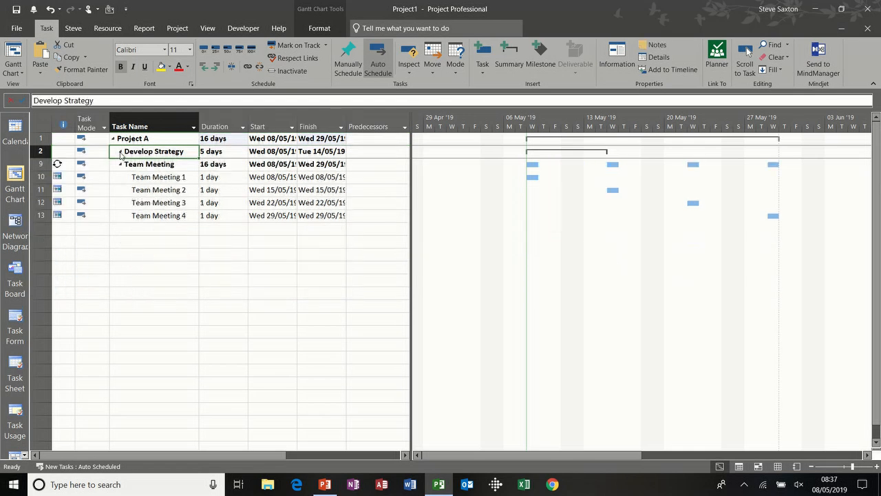
{"action": "left_click", "coordinate": [120, 164]}
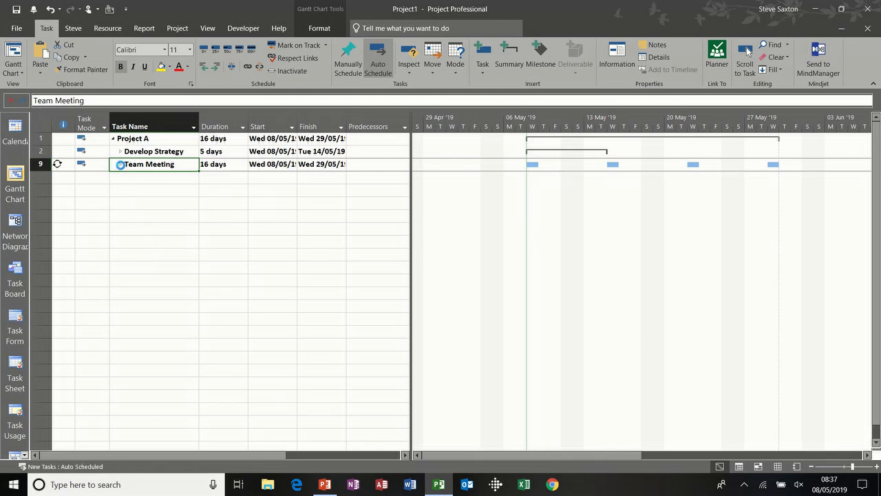
{"action": "left_click", "coordinate": [121, 164]}
{"action": "left_click", "coordinate": [120, 151]}
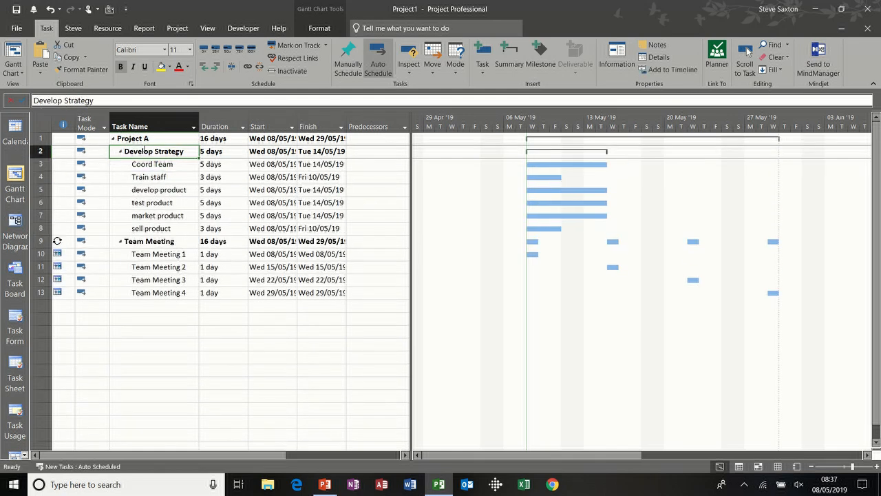
View the plan outlined at Level 1 and Level 2, and show all subtasks again
{"action": "left_click", "coordinate": [208, 28]}
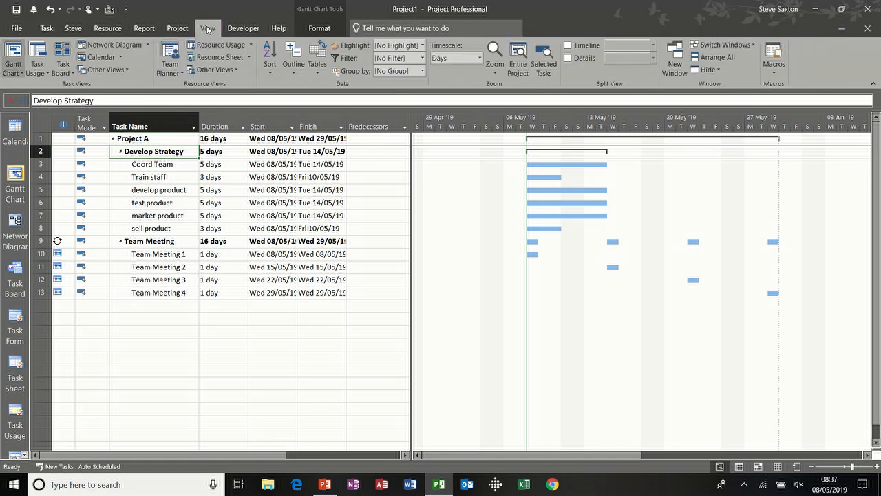
{"action": "left_click", "coordinate": [294, 69]}
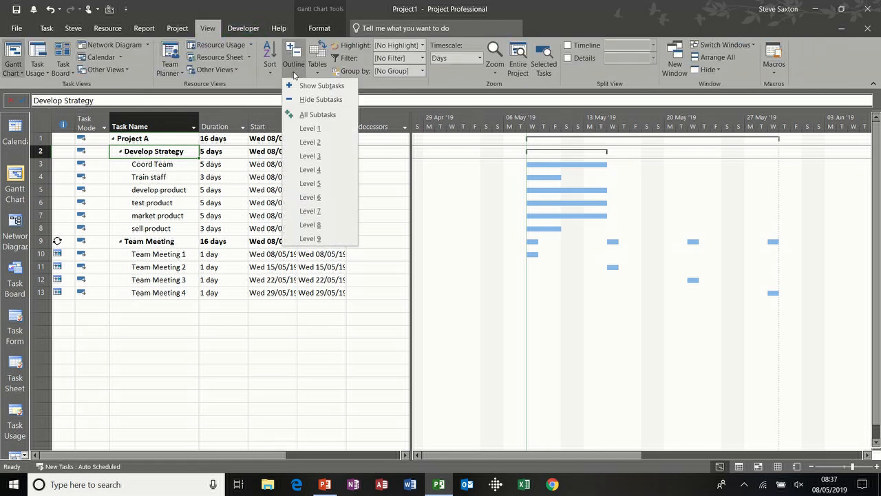
{"action": "left_click", "coordinate": [322, 128]}
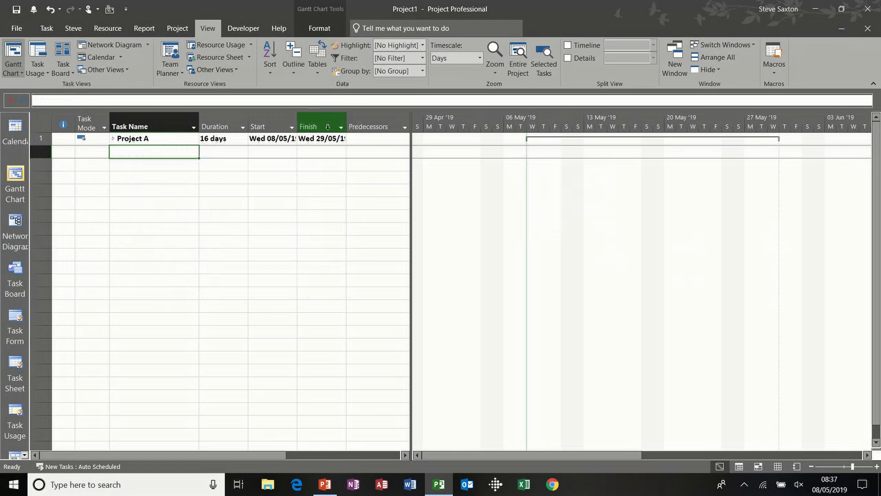
{"action": "left_click", "coordinate": [294, 69]}
{"action": "left_click", "coordinate": [315, 141]}
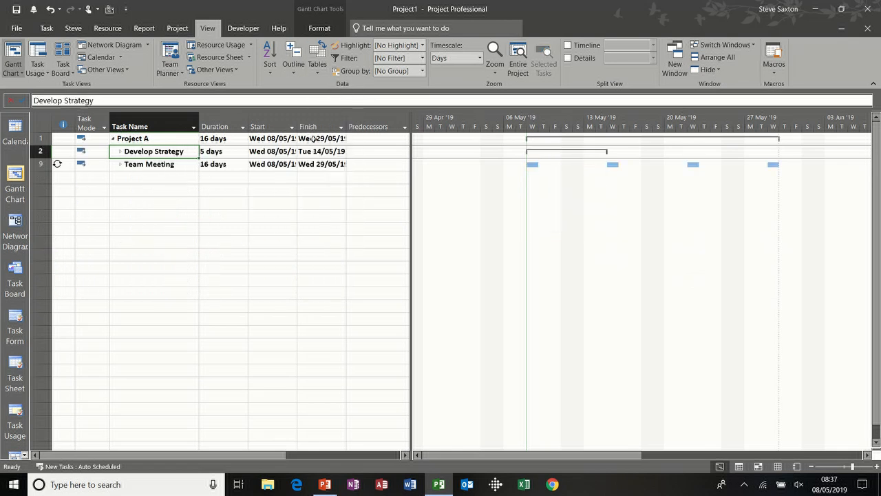
{"action": "left_click", "coordinate": [299, 73]}
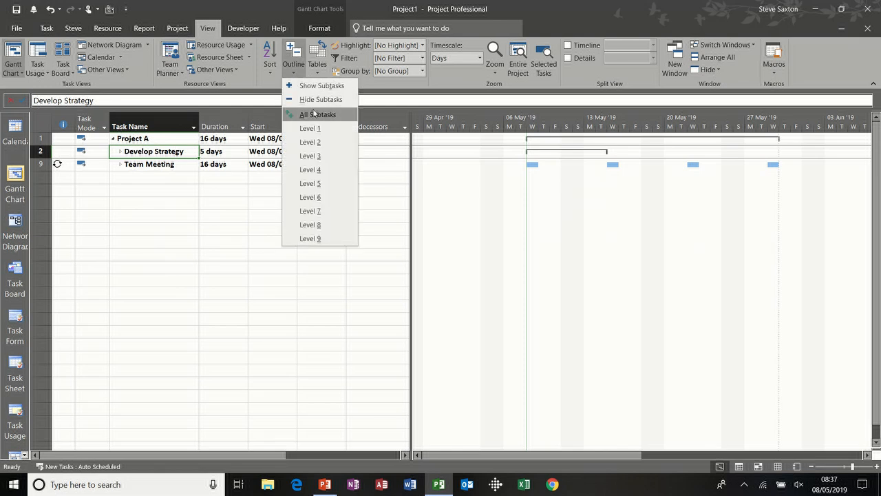
{"action": "left_click", "coordinate": [315, 113]}
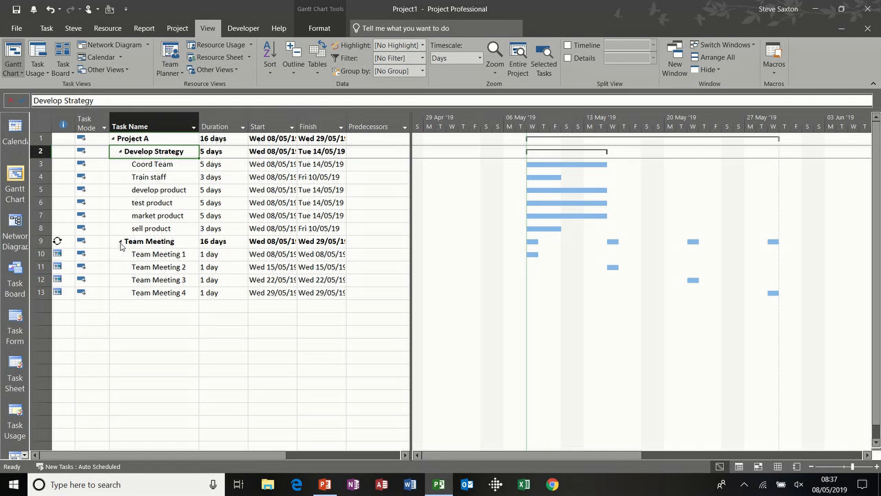
Add an End of phase milestone below Team Meeting 4 with a duration of 0 days
{"action": "left_click", "coordinate": [137, 307]}
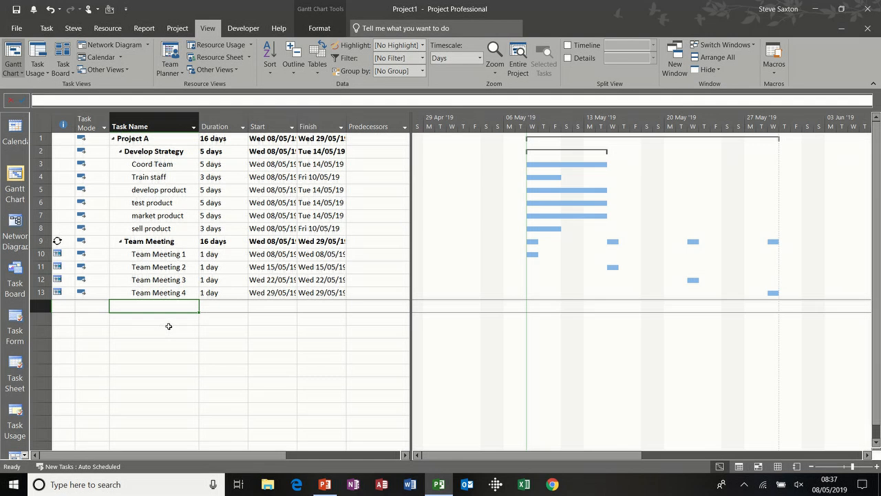
{"action": "type", "text": "En"}
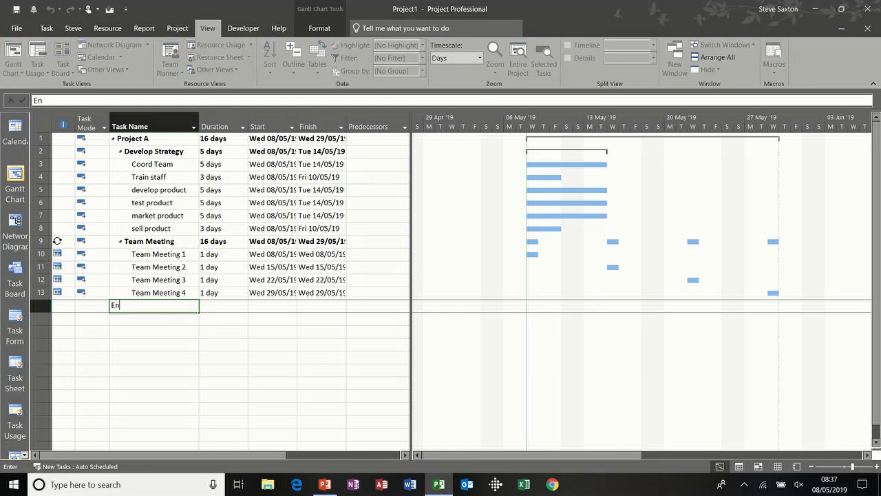
{"action": "type", "text": "d of phase"}
{"action": "left_click", "coordinate": [222, 305]}
{"action": "type", "text": "0"}
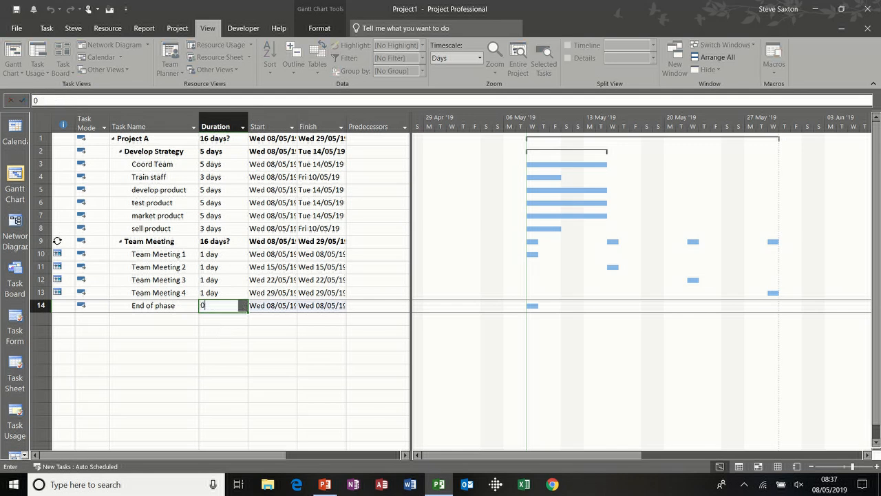
{"action": "left_click", "coordinate": [182, 309]}
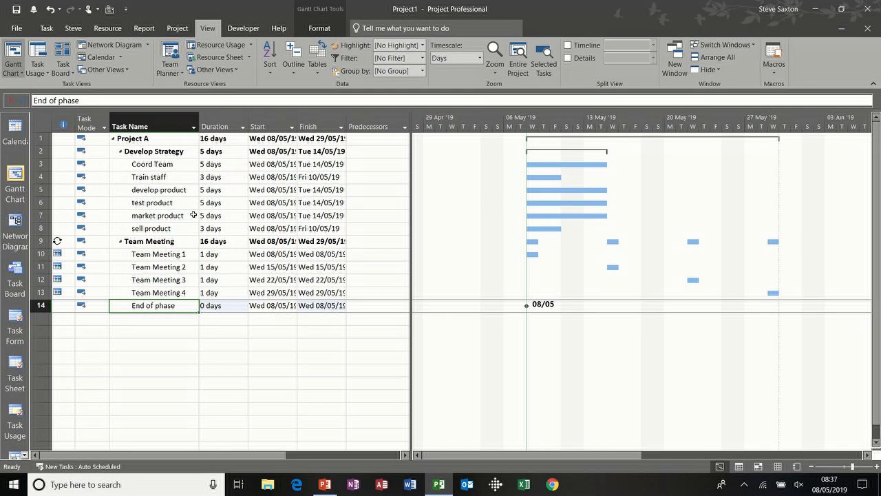
{"action": "left_click", "coordinate": [317, 69]}
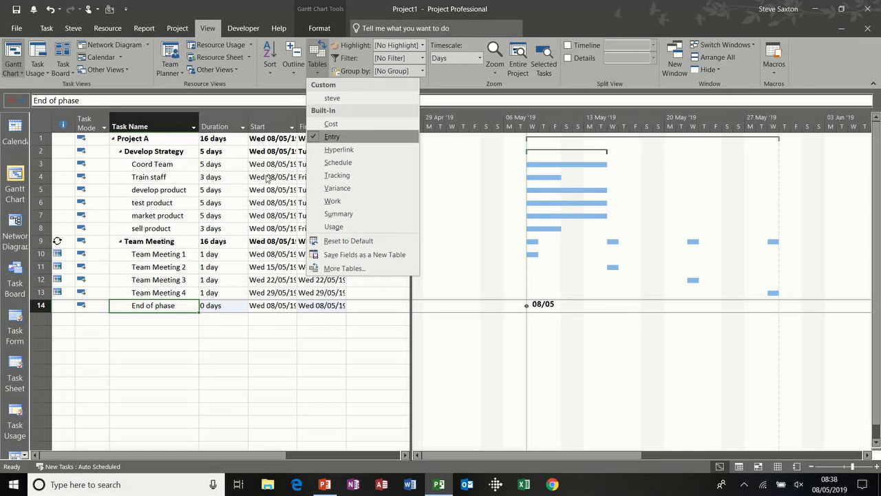
{"action": "left_click", "coordinate": [341, 137]}
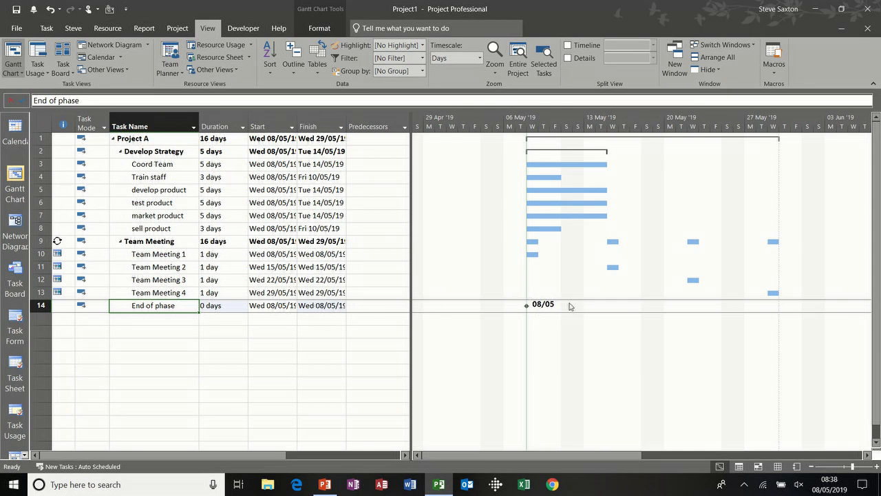
Set the End of phase milestone's start date to 30 May 2019, moving it without adding a link to Team Meeting 4
{"action": "left_click", "coordinate": [278, 306]}
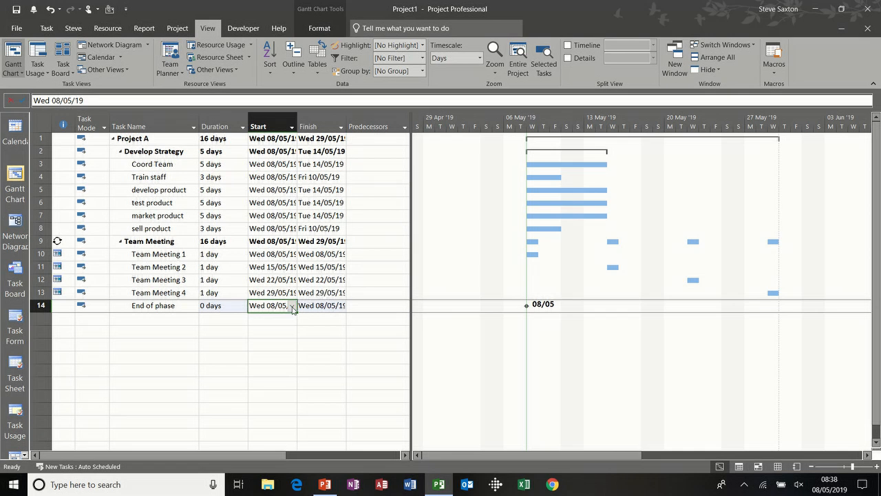
{"action": "left_click", "coordinate": [293, 307]}
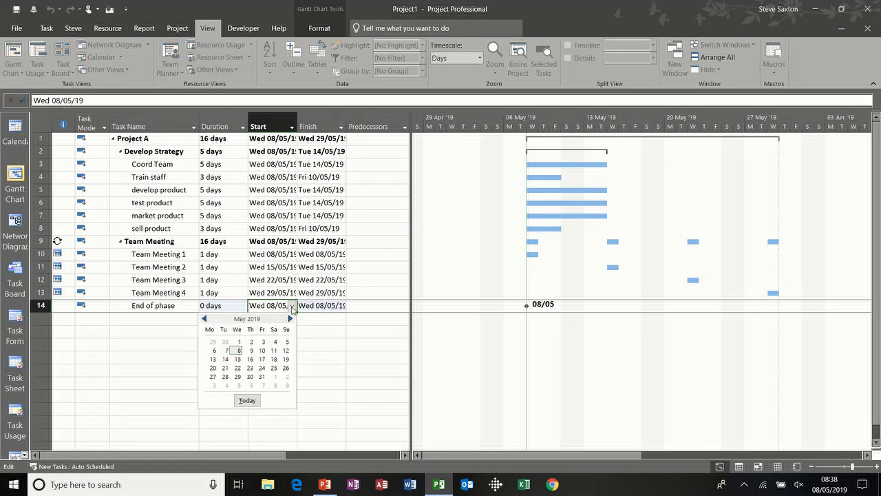
{"action": "left_click", "coordinate": [248, 378]}
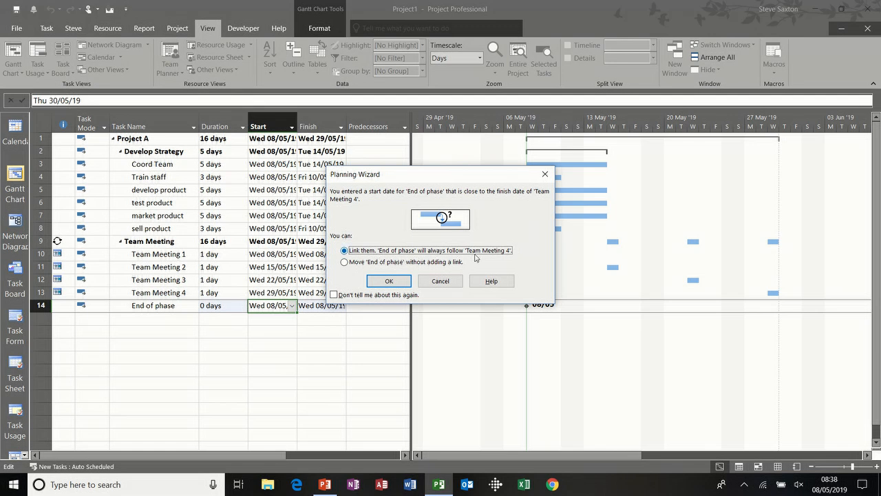
{"action": "left_click", "coordinate": [363, 263]}
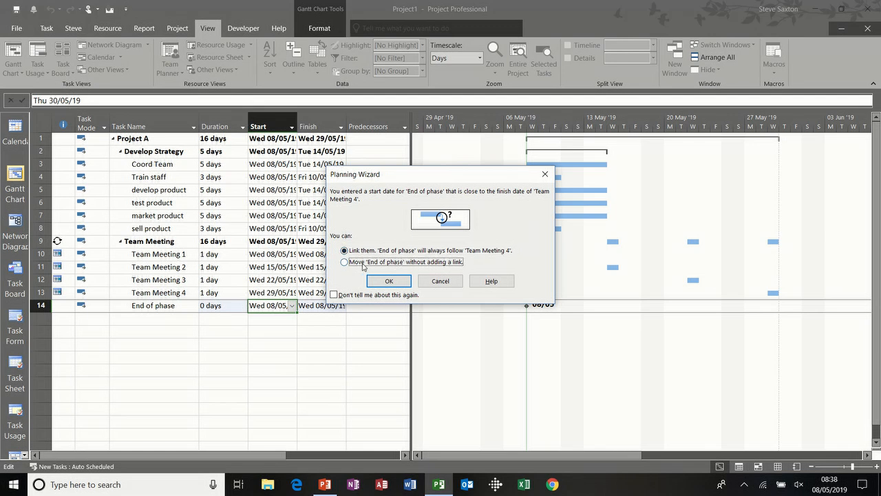
{"action": "left_click", "coordinate": [389, 281]}
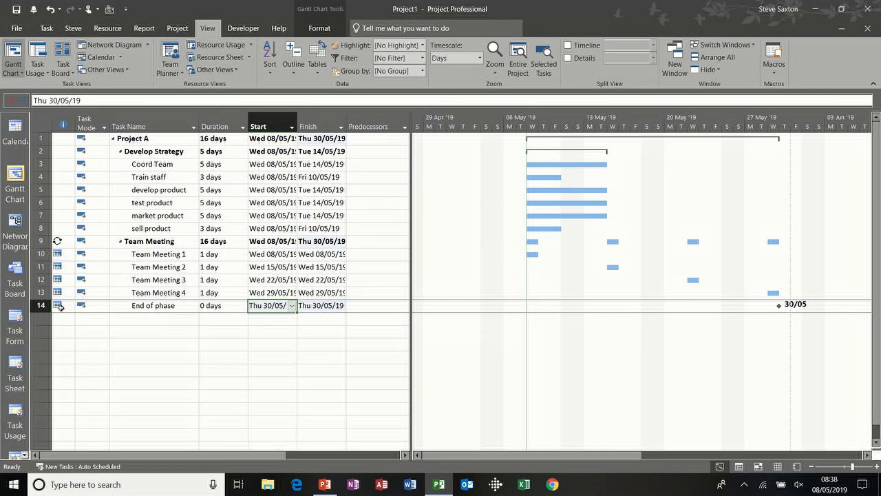
{"action": "mouse_move", "coordinate": [60, 307]}
{"action": "left_click_drag", "start_coordinate": [155, 165], "coordinate": [152, 229]}
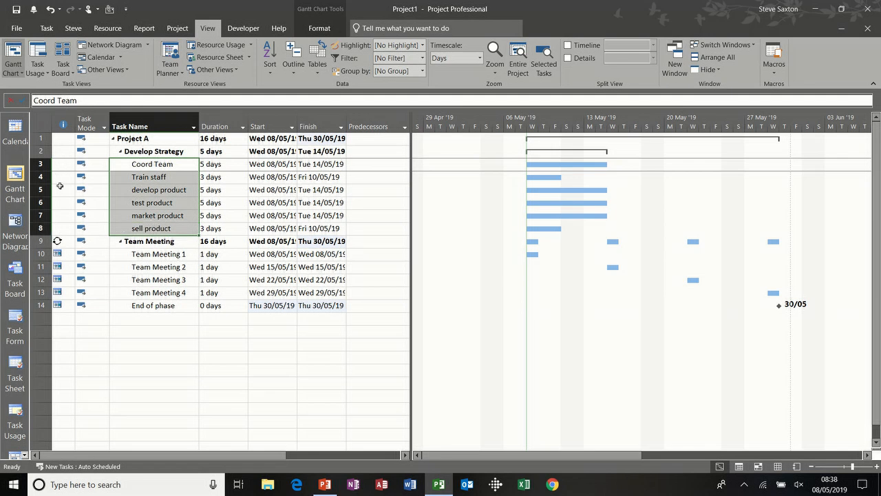
{"action": "left_click", "coordinate": [174, 305]}
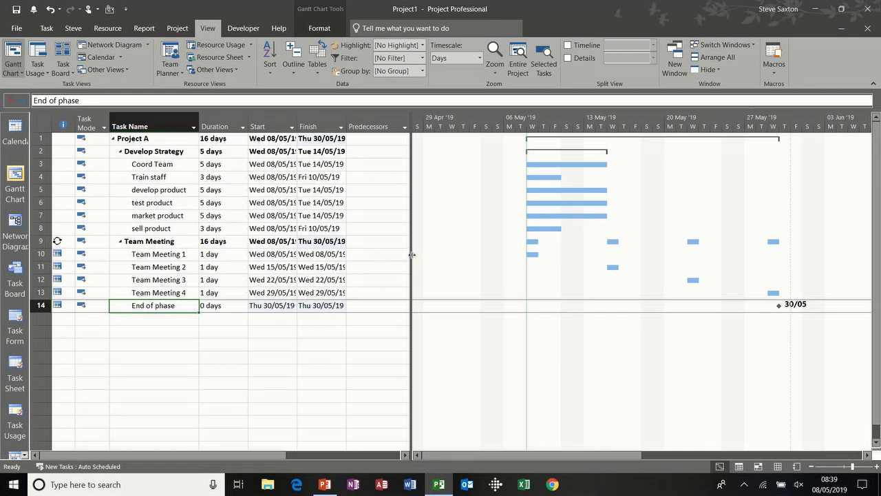
Narrow the task table to end at the Task Name column, and set the Task bar style's right-hand text to Name
{"action": "left_click_drag", "start_coordinate": [412, 255], "coordinate": [254, 248]}
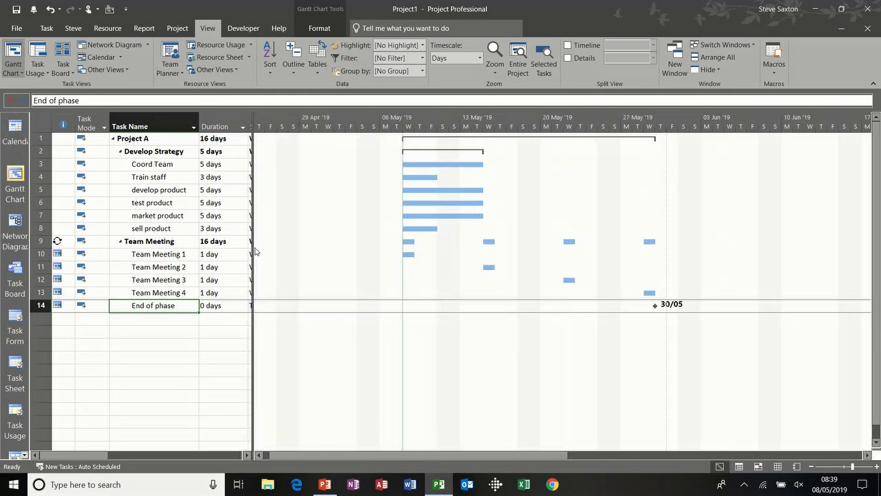
{"action": "left_click_drag", "start_coordinate": [254, 247], "coordinate": [201, 249]}
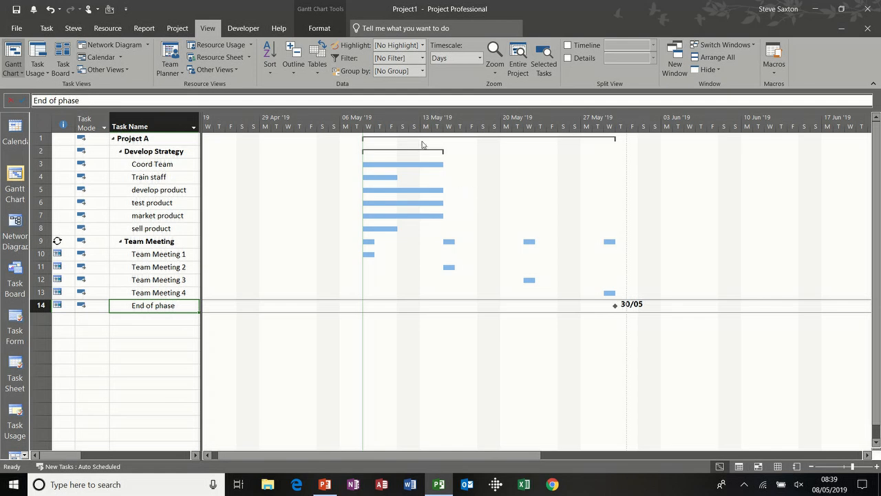
{"action": "left_click", "coordinate": [317, 25]}
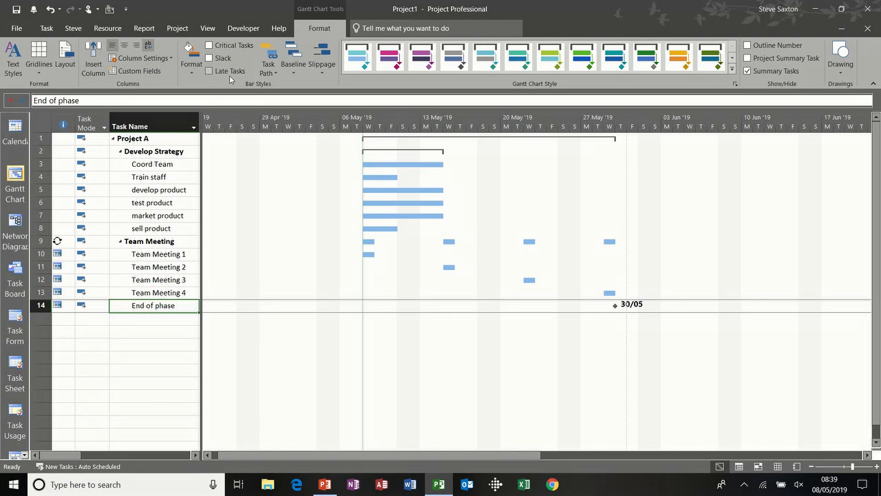
{"action": "double_click", "coordinate": [460, 208]}
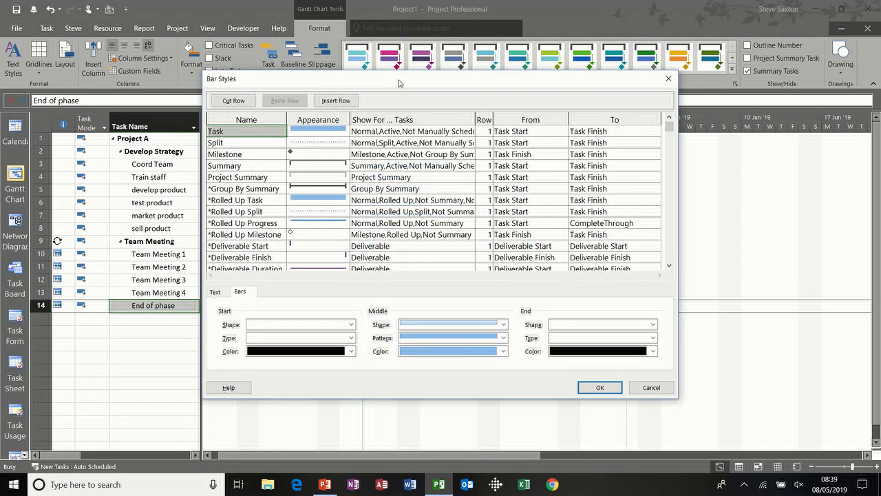
{"action": "left_click_drag", "start_coordinate": [395, 83], "coordinate": [484, 100]}
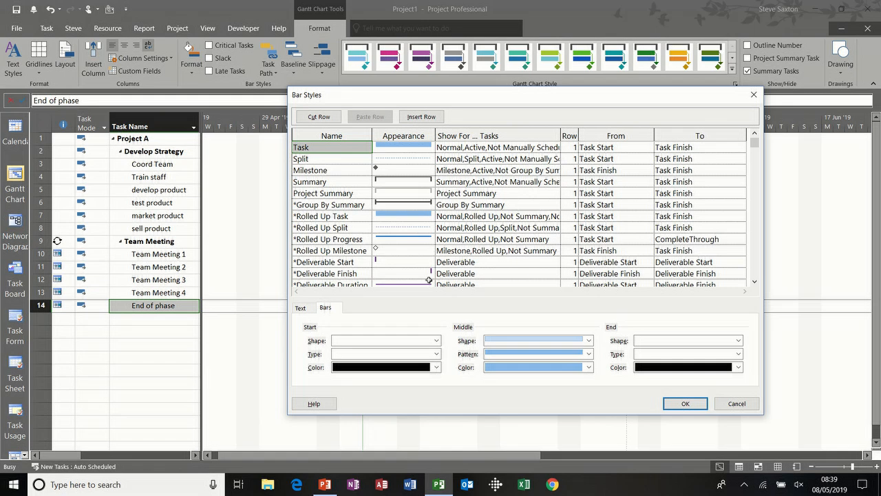
{"action": "left_click_drag", "start_coordinate": [755, 151], "coordinate": [755, 175]}
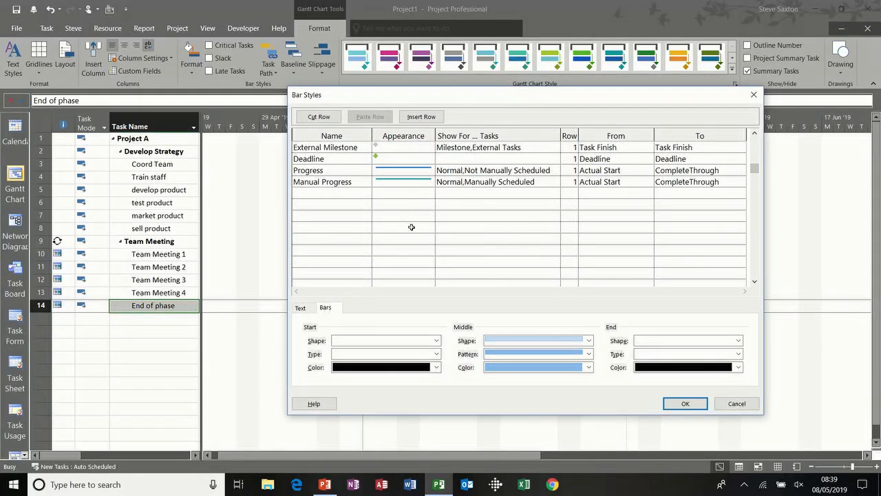
{"action": "left_click", "coordinate": [307, 311]}
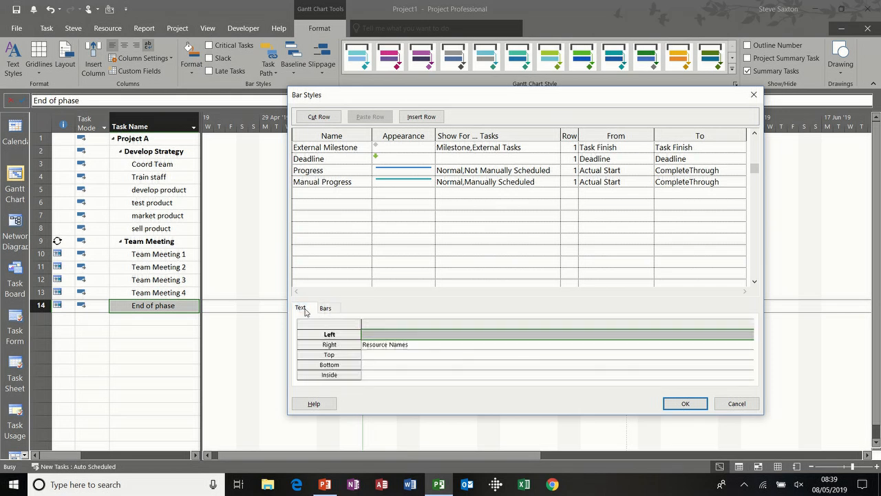
{"action": "left_click", "coordinate": [381, 345]}
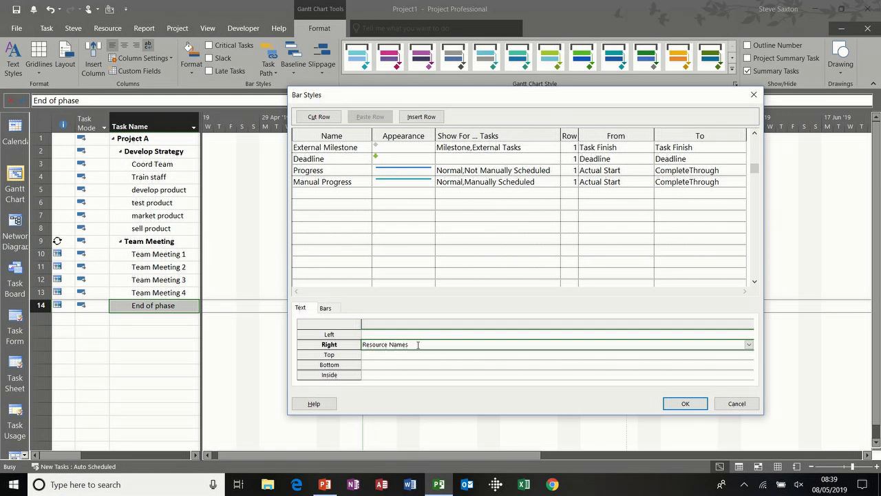
{"action": "type", "text": "Name"}
{"action": "left_click", "coordinate": [681, 404]}
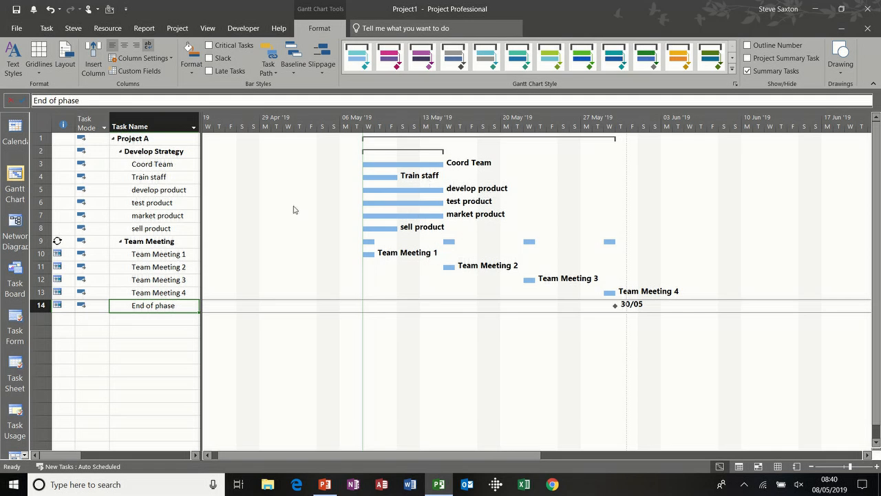
Cover the task names to view the labelled Gantt bars on their own, and restore the table up to the Task Name column
{"action": "left_click_drag", "start_coordinate": [201, 198], "coordinate": [108, 192]}
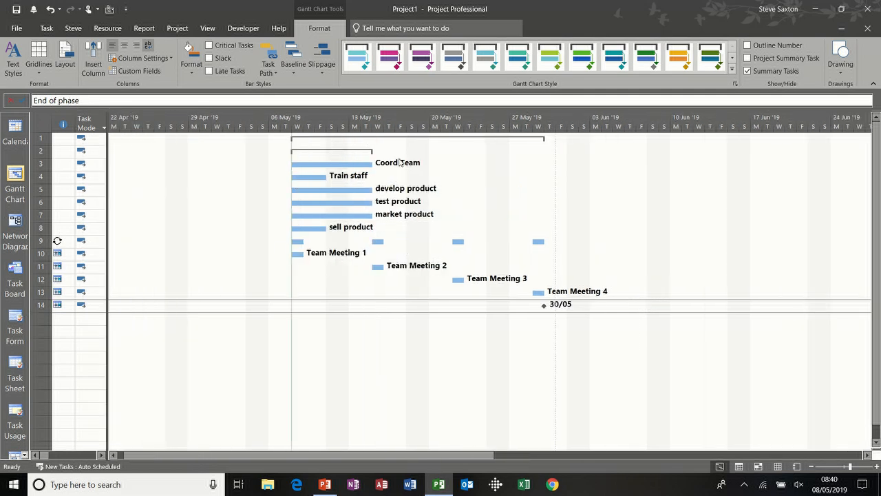
{"action": "left_click_drag", "start_coordinate": [107, 204], "coordinate": [301, 204]}
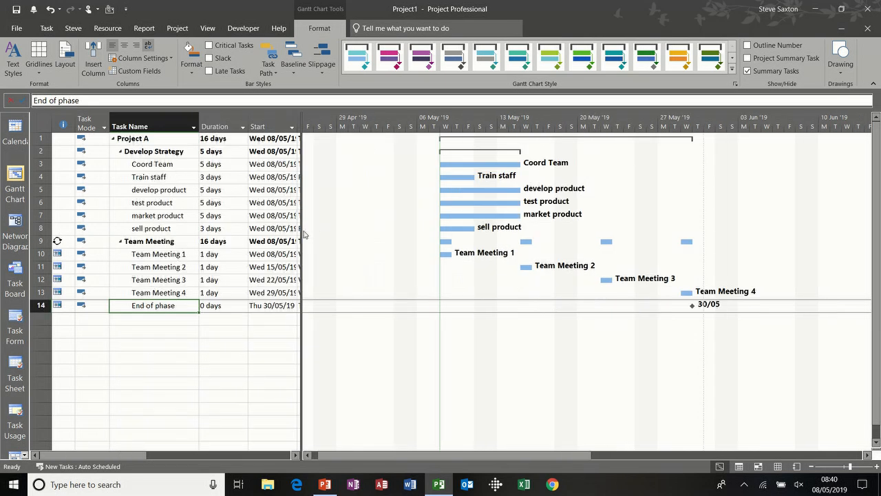
{"action": "left_click_drag", "start_coordinate": [301, 230], "coordinate": [200, 227]}
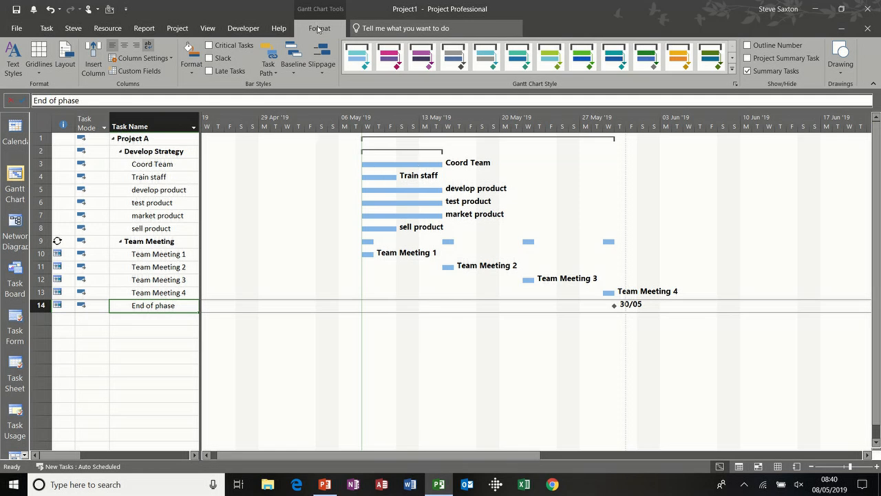
Try solid red Gantt Rows gridlines across the chart, and undo the gridline change
{"action": "left_click", "coordinate": [41, 72]}
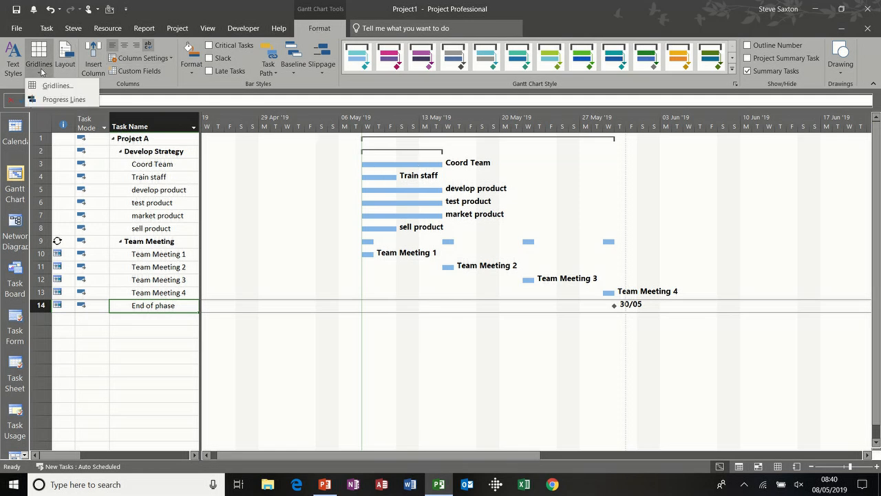
{"action": "left_click", "coordinate": [47, 85]}
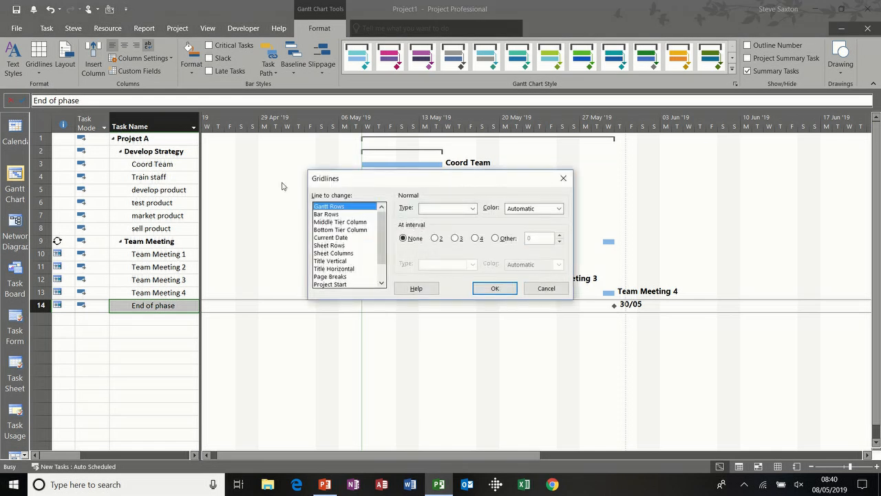
{"action": "left_click", "coordinate": [449, 206]}
{"action": "left_click", "coordinate": [466, 230]}
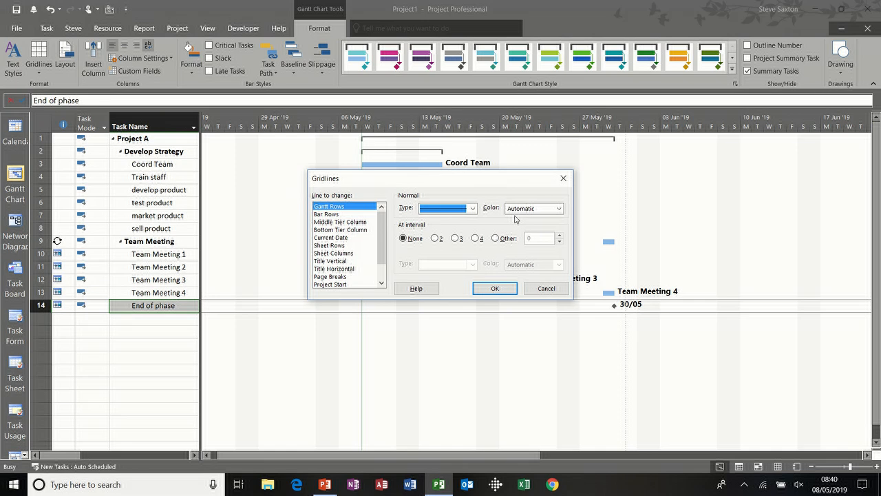
{"action": "left_click", "coordinate": [559, 208]}
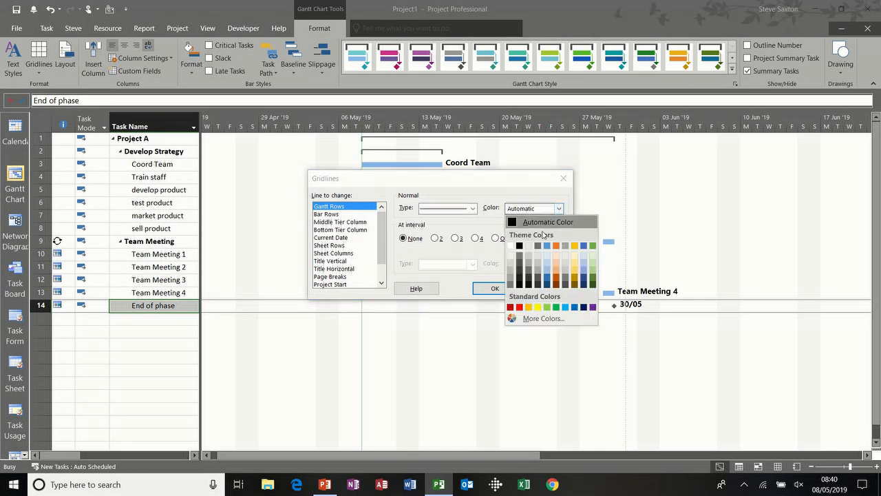
{"action": "left_click", "coordinate": [520, 307]}
{"action": "left_click", "coordinate": [496, 288]}
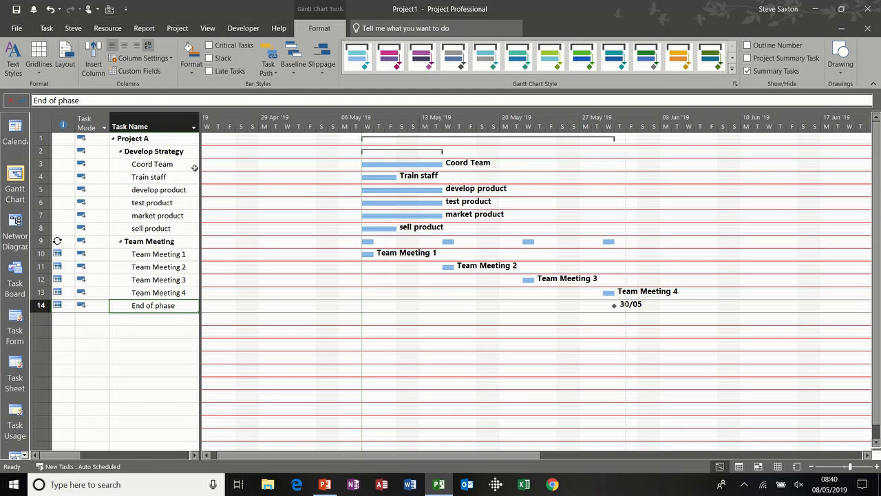
{"action": "key", "text": "ctrl+z"}
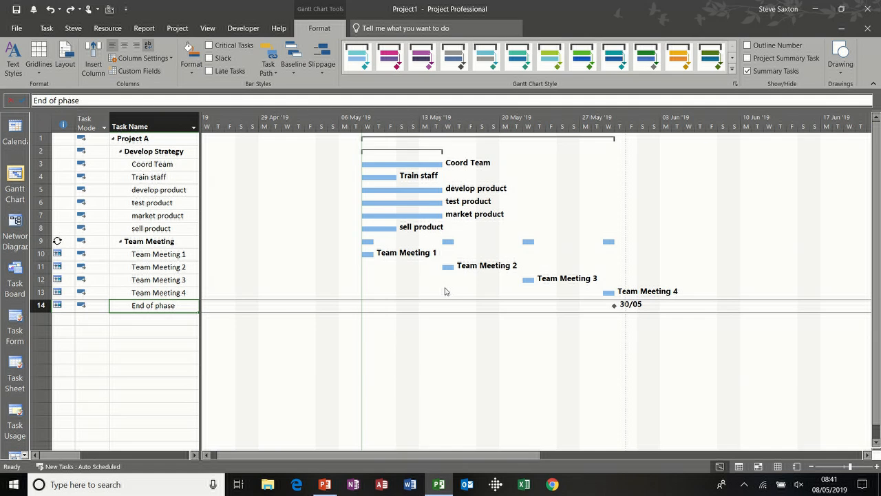
View the Gantt chart timescale zoomed out to quarters and months, and zoomed in to individual days
{"action": "left_click", "coordinate": [811, 468]}
{"action": "left_click", "coordinate": [811, 468]}
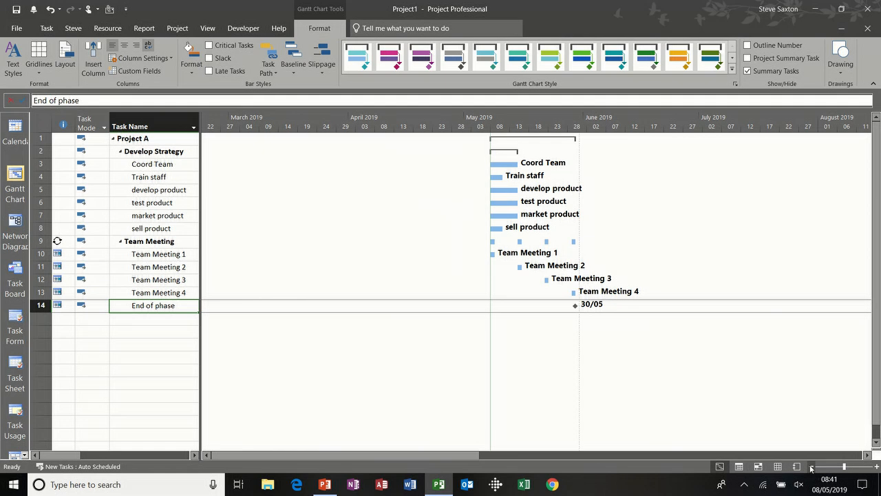
{"action": "left_click", "coordinate": [811, 468]}
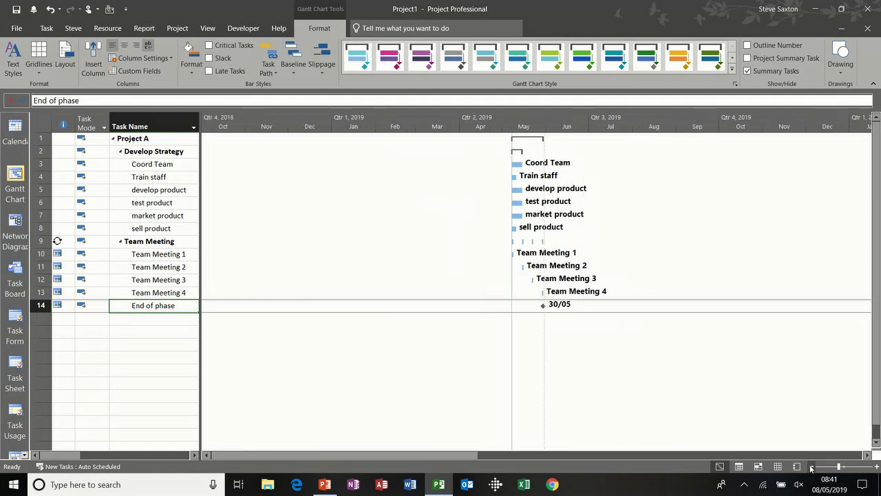
{"action": "left_click", "coordinate": [876, 468]}
{"action": "left_click", "coordinate": [876, 468]}
{"action": "left_click", "coordinate": [876, 468]}
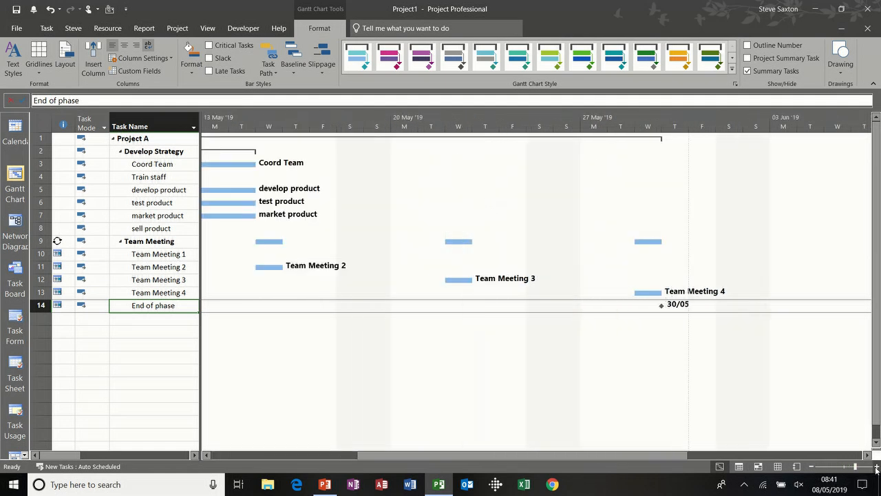
{"action": "left_click", "coordinate": [812, 466]}
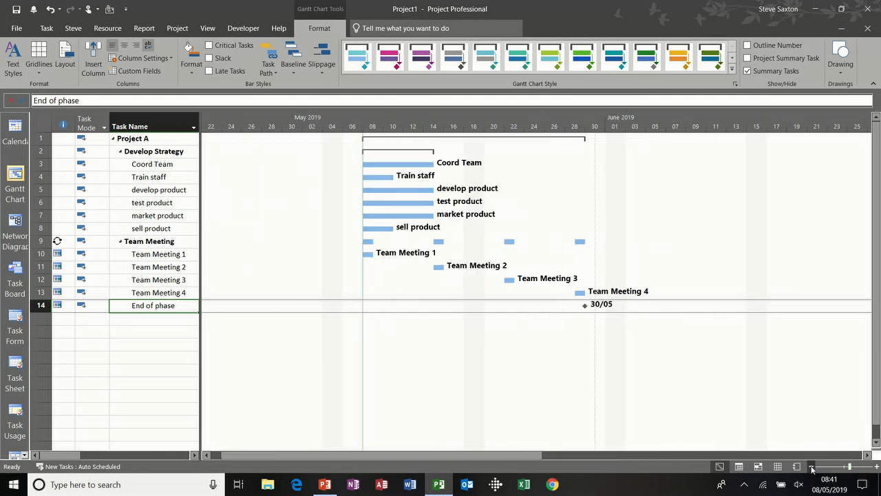
Show three tiers (Top, Middle, Bottom) in the Gantt chart's timescale and review the units of each tier
{"action": "double_click", "coordinate": [500, 121]}
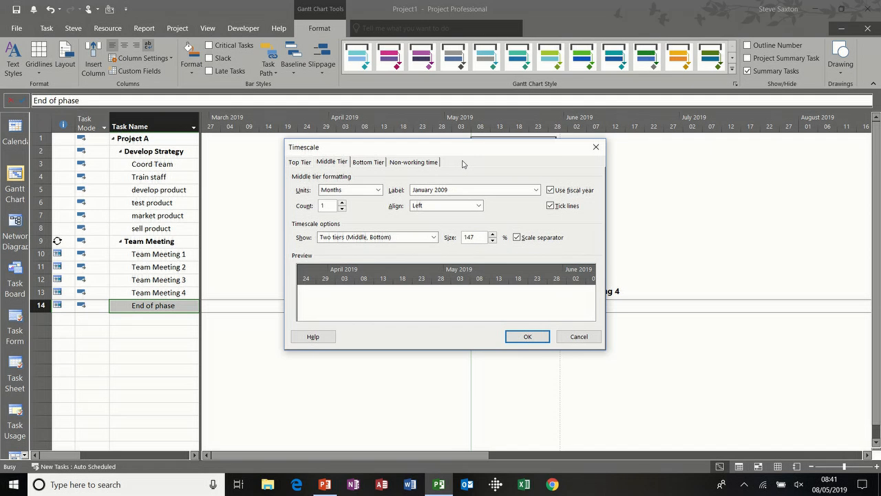
{"action": "left_click_drag", "start_coordinate": [399, 153], "coordinate": [490, 160]}
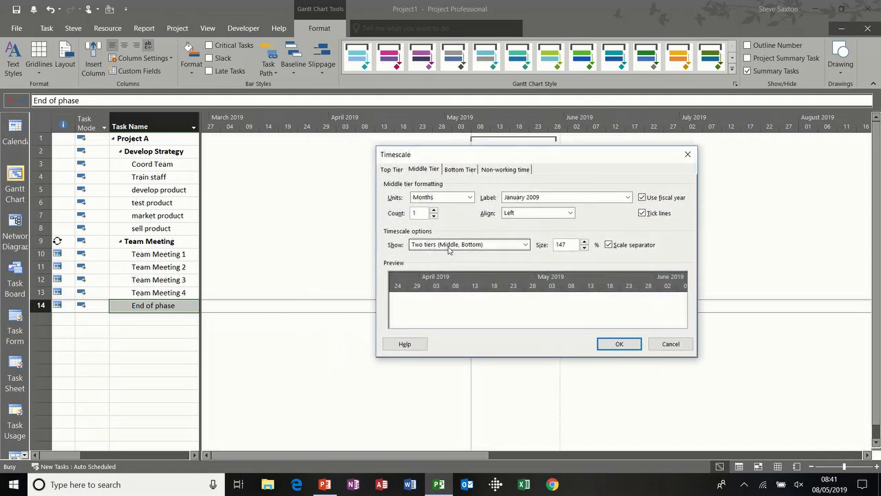
{"action": "left_click", "coordinate": [481, 250]}
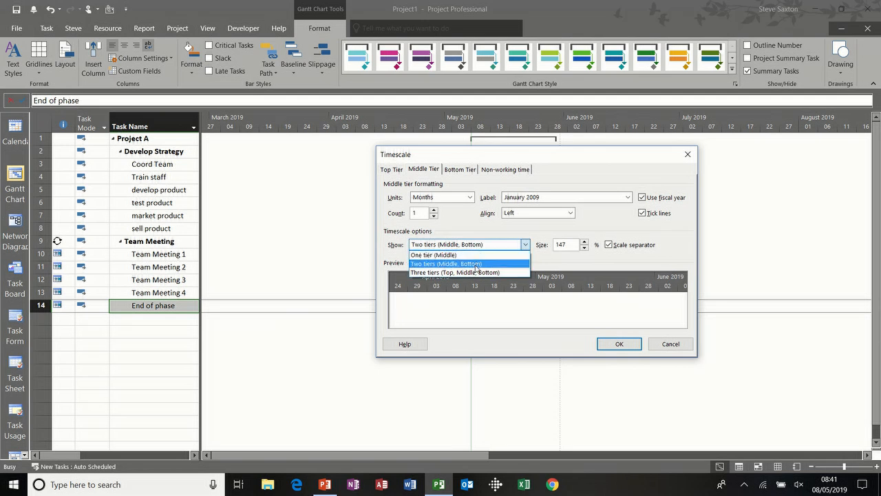
{"action": "left_click", "coordinate": [475, 272]}
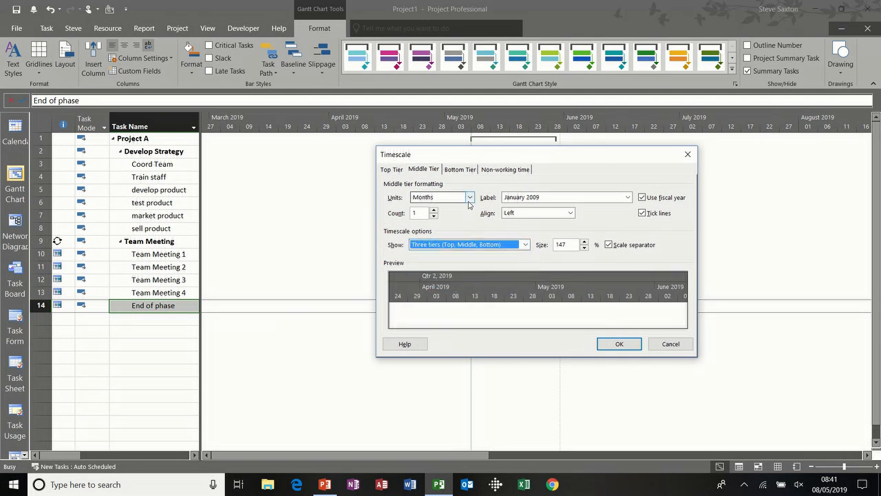
{"action": "left_click", "coordinate": [396, 172]}
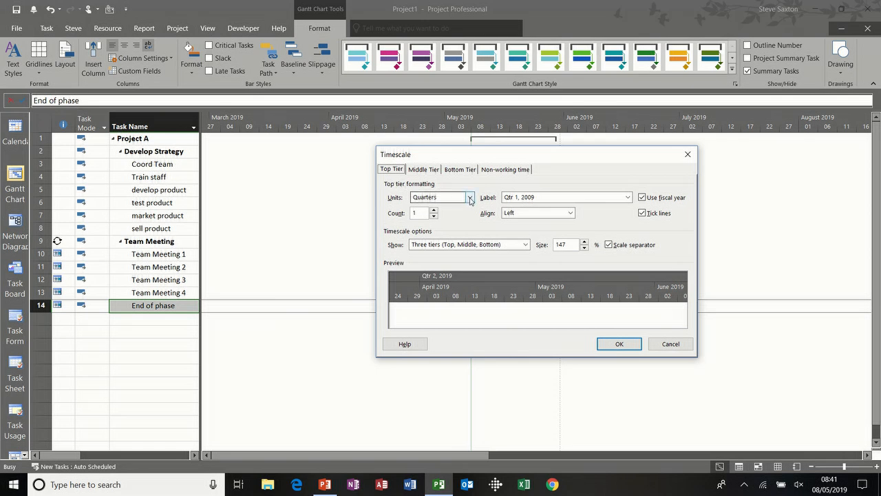
{"action": "left_click", "coordinate": [422, 169]}
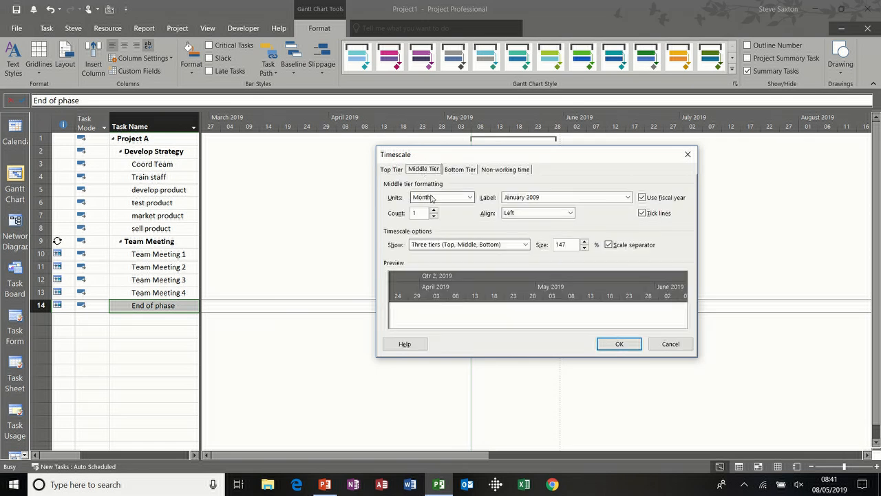
{"action": "left_click", "coordinate": [454, 171]}
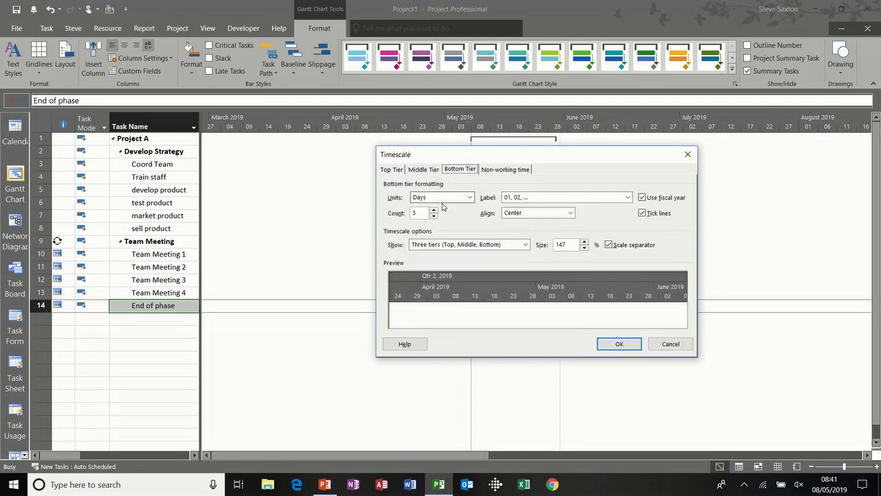
Set the timescale's middle tier units to Weeks
{"action": "left_click", "coordinate": [431, 172]}
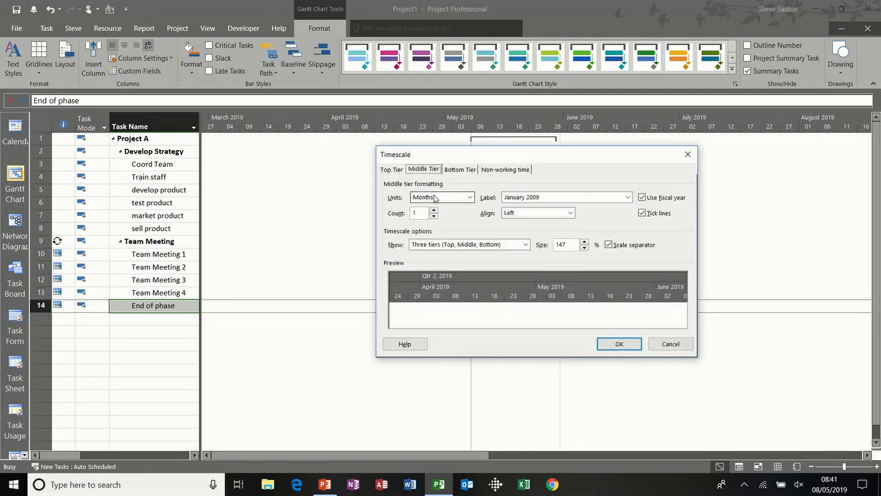
{"action": "left_click", "coordinate": [442, 198]}
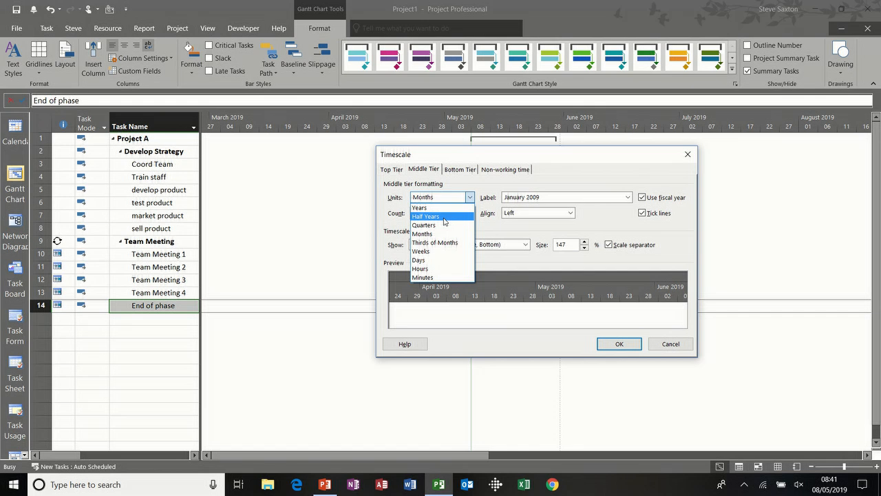
{"action": "left_click", "coordinate": [443, 250]}
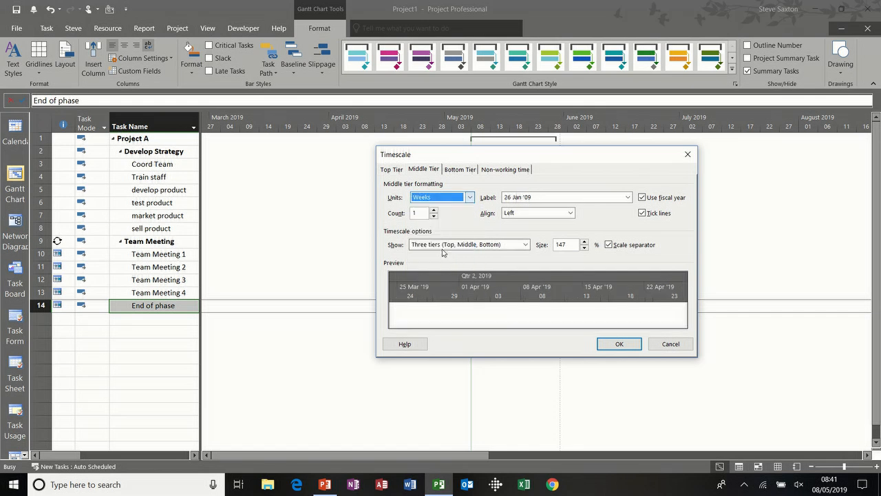
Try to set the timescale's bottom tier units to Weeks
{"action": "left_click", "coordinate": [454, 172]}
{"action": "left_click", "coordinate": [461, 197]}
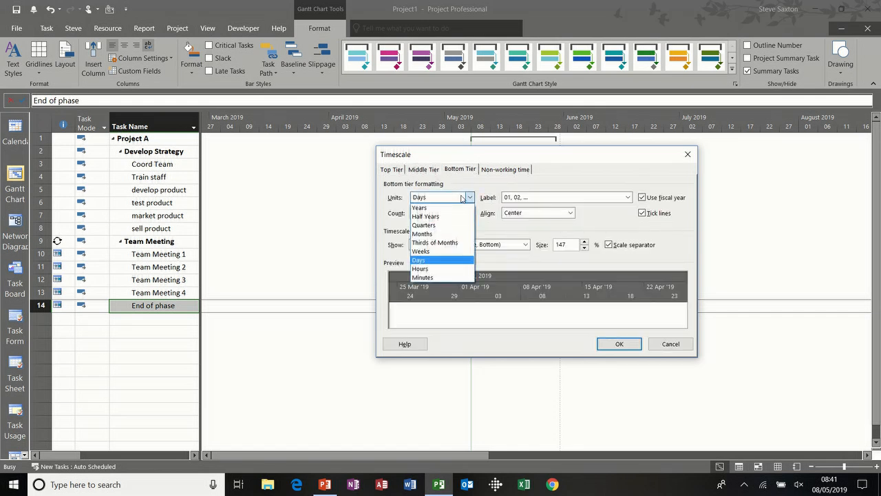
{"action": "left_click", "coordinate": [450, 252]}
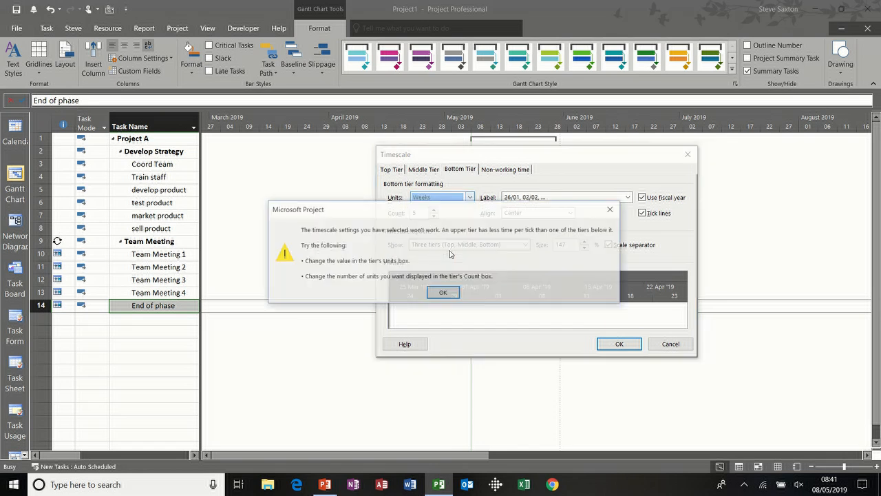
{"action": "left_click", "coordinate": [445, 296]}
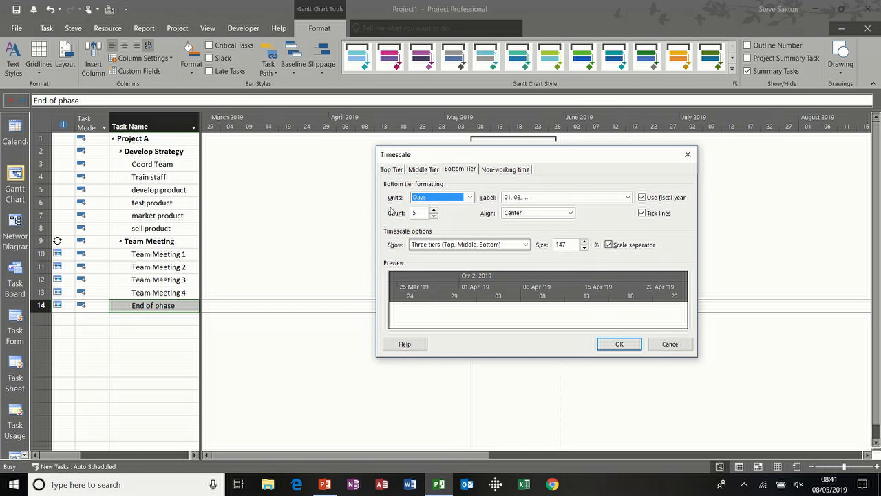
Set the bottom tier's count to 1 and its units to Weeks
{"action": "left_click", "coordinate": [433, 216]}
{"action": "left_click", "coordinate": [433, 216]}
{"action": "left_click", "coordinate": [433, 216]}
{"action": "left_click", "coordinate": [433, 216]}
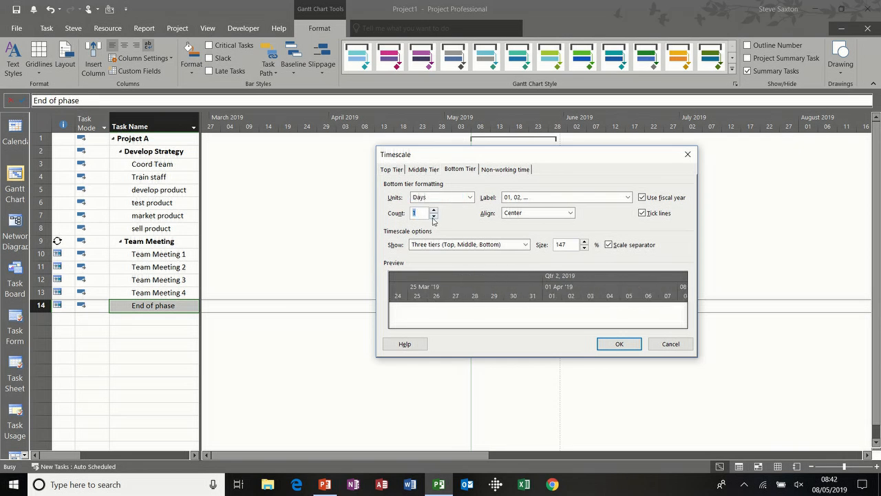
{"action": "left_click", "coordinate": [440, 197]}
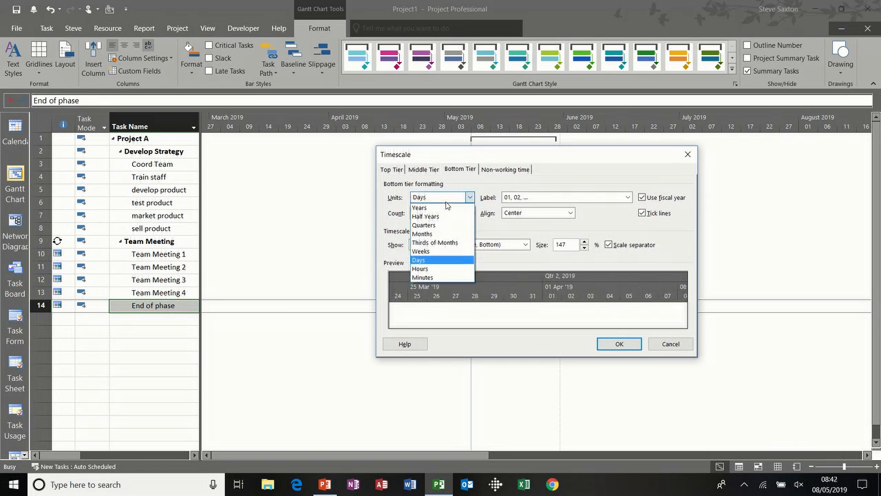
{"action": "left_click", "coordinate": [443, 251]}
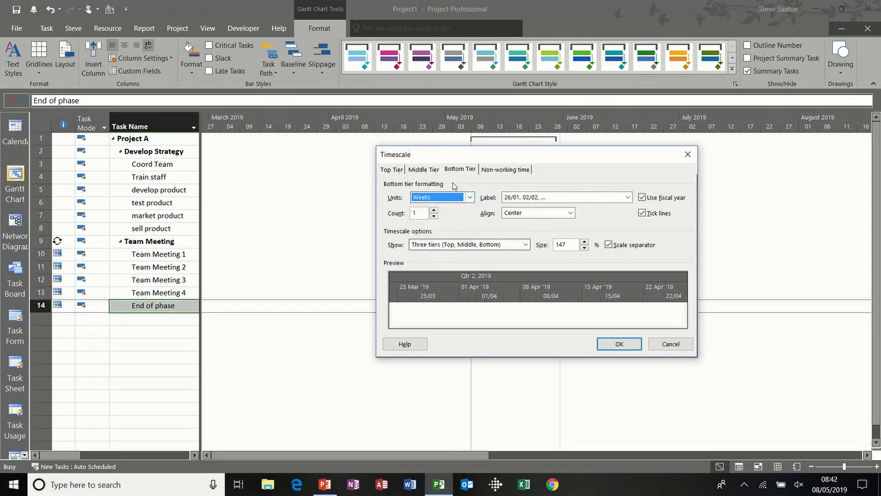
Check the middle tier's settings, and set the top tier's units to Weeks with three tiers still shown
{"action": "left_click", "coordinate": [428, 170]}
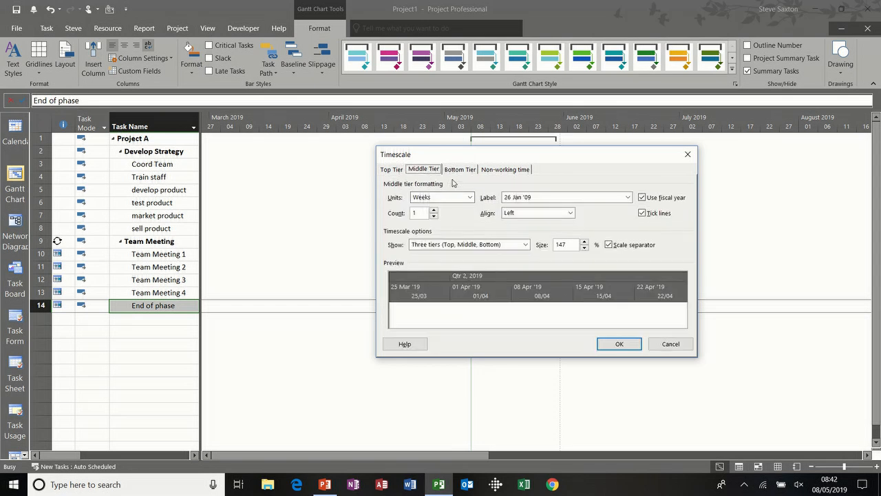
{"action": "left_click", "coordinate": [459, 169]}
{"action": "left_click", "coordinate": [397, 170]}
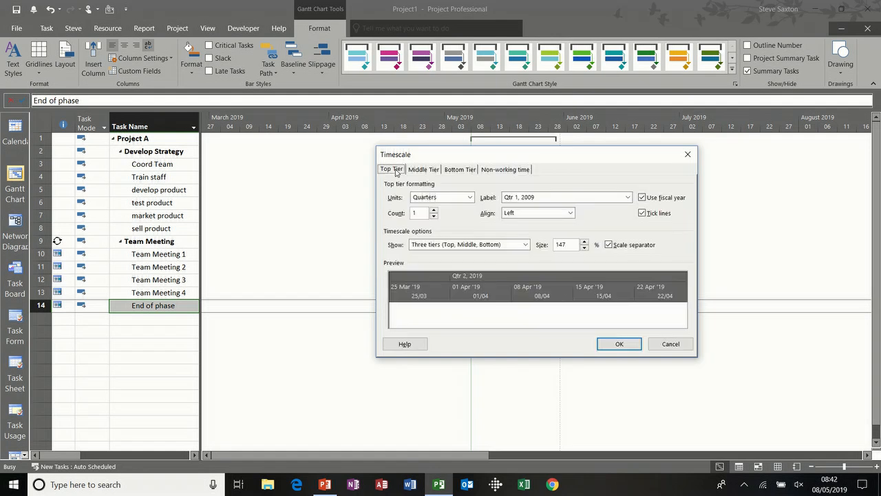
{"action": "left_click", "coordinate": [470, 198]}
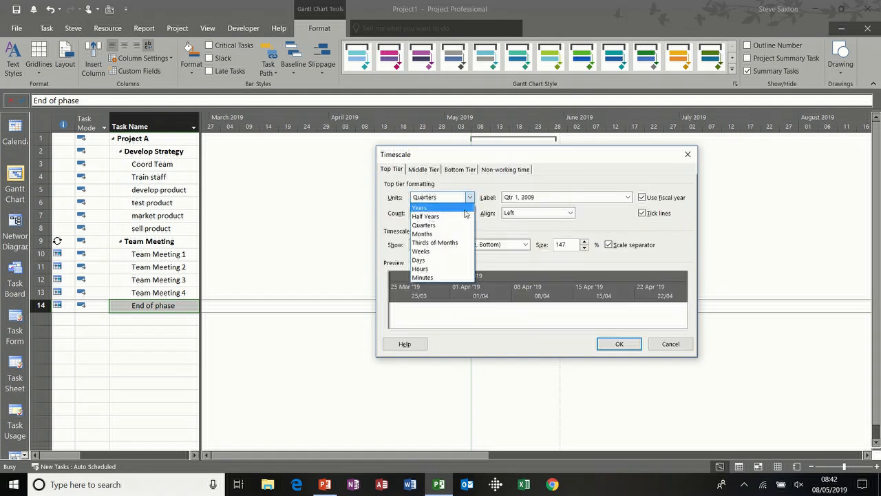
{"action": "left_click", "coordinate": [446, 252]}
{"action": "left_click", "coordinate": [447, 246]}
{"action": "left_click", "coordinate": [453, 237]}
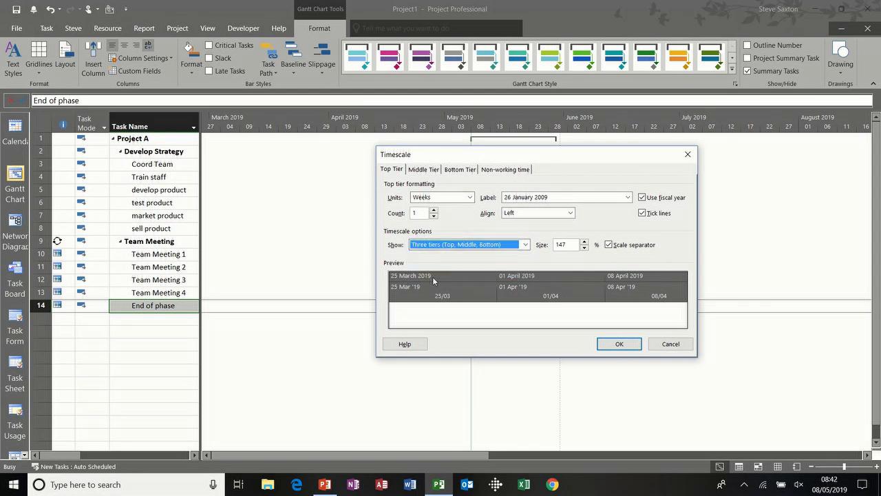
Set the middle tier's label to the yearly week-number format 1, 2, ... 52,1,2,..
{"action": "left_click", "coordinate": [423, 170]}
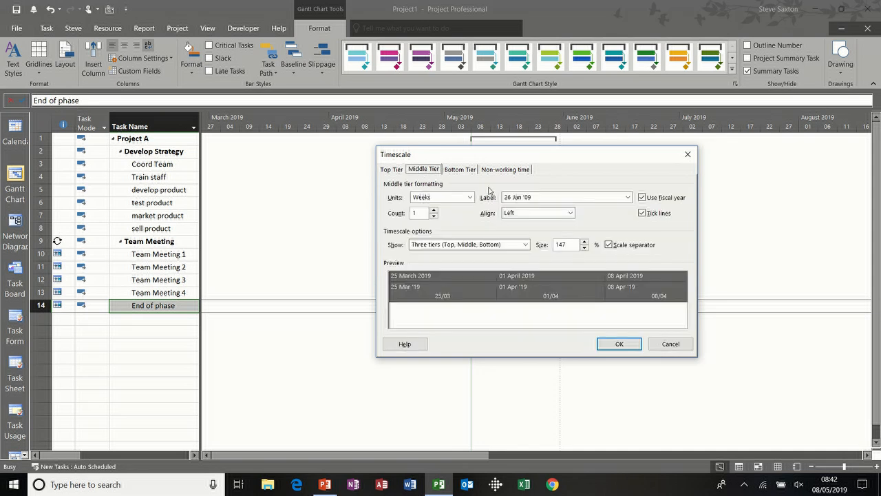
{"action": "left_click", "coordinate": [608, 201]}
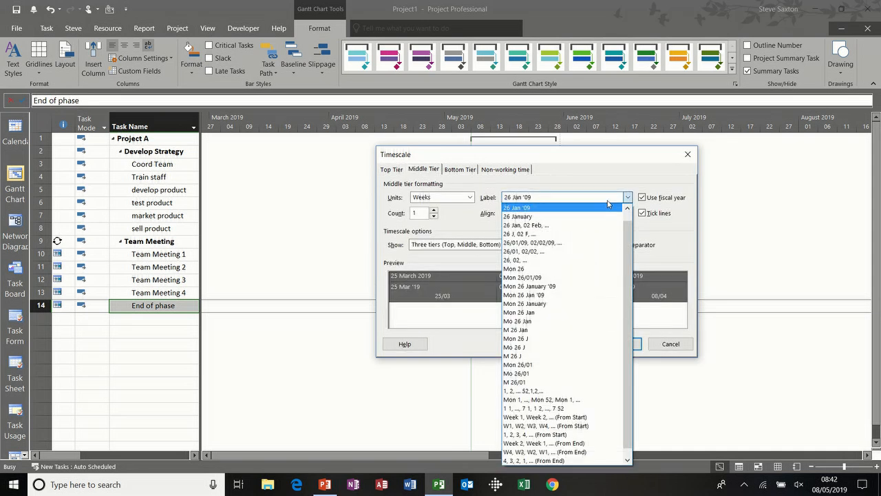
{"action": "left_click", "coordinate": [589, 391]}
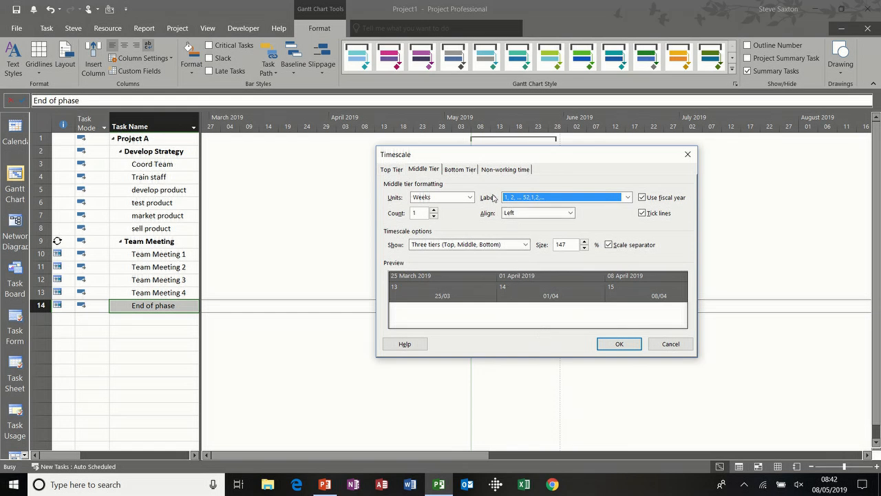
Label the bottom tier 1, 2, 3, 4, ... (From Start), apply the timescale, and bring the May 2019 task bars into view
{"action": "left_click", "coordinate": [465, 171]}
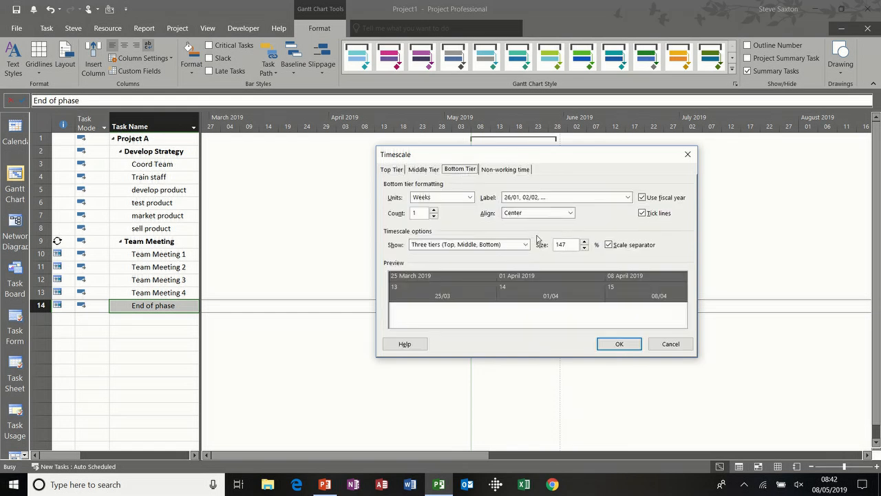
{"action": "left_click", "coordinate": [565, 199]}
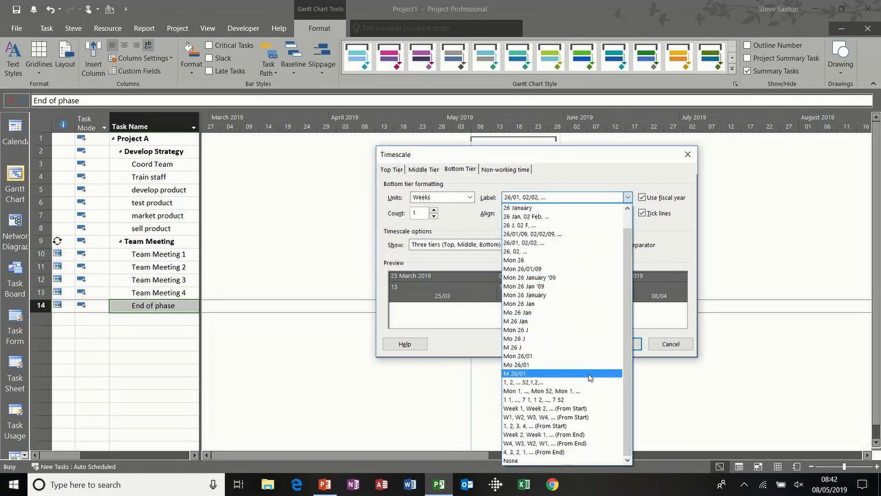
{"action": "left_click", "coordinate": [548, 426]}
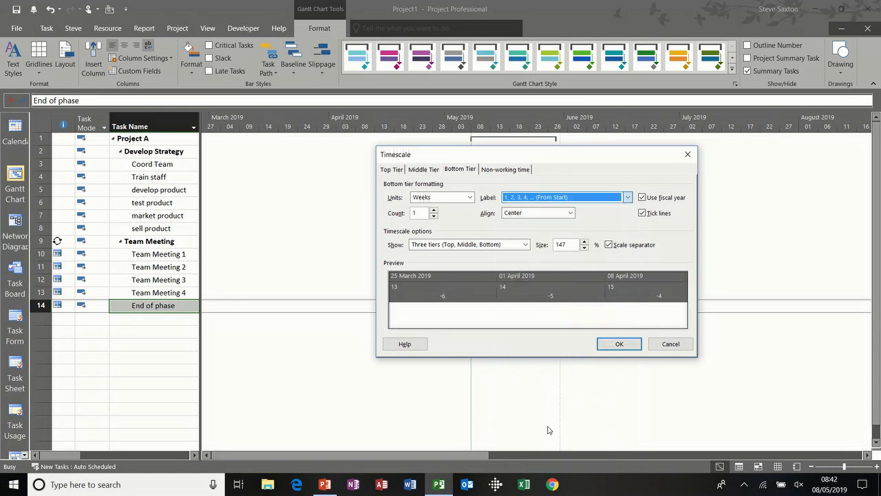
{"action": "left_click", "coordinate": [619, 343]}
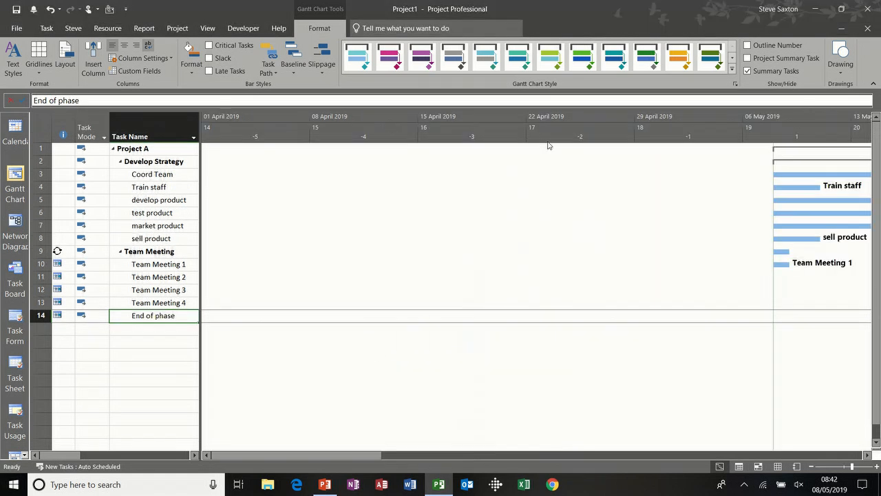
{"action": "left_click", "coordinate": [866, 455]}
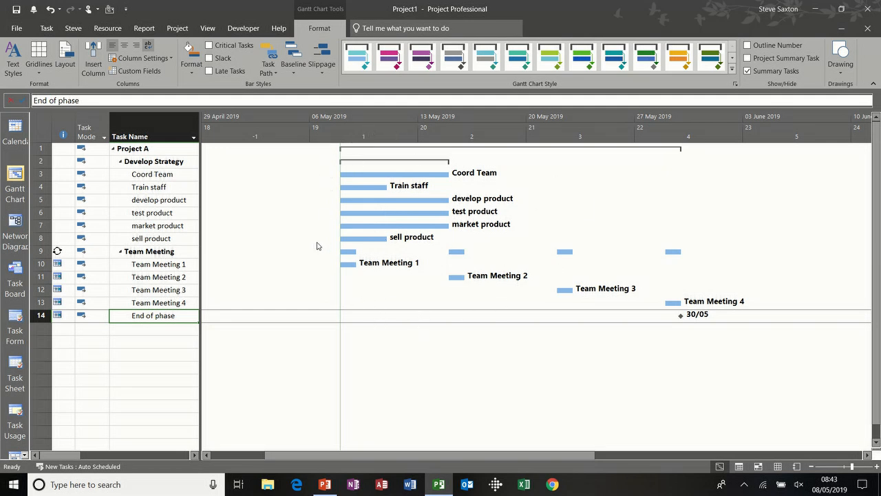
Set the timescale's non-working time color to light blue and apply it
{"action": "double_click", "coordinate": [379, 134]}
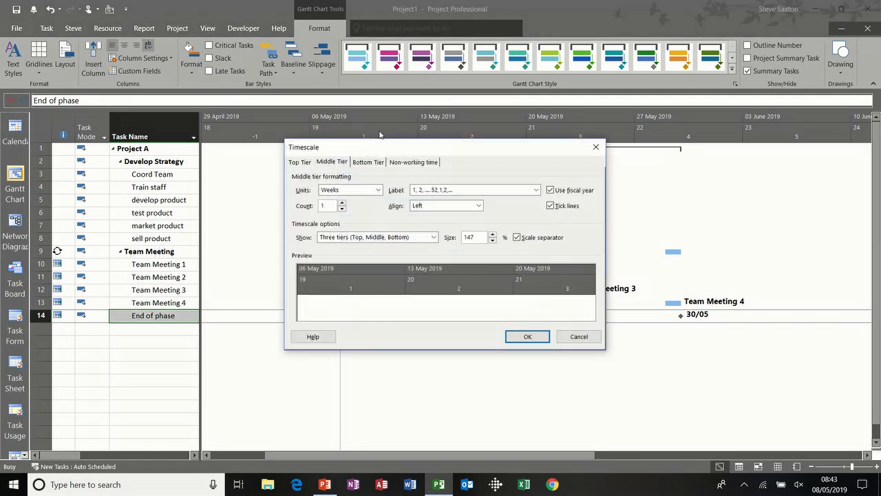
{"action": "left_click", "coordinate": [413, 162]}
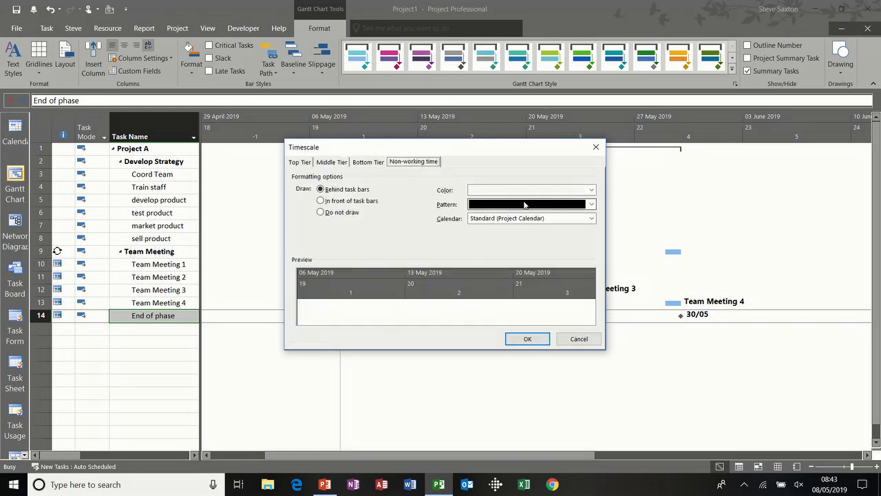
{"action": "left_click", "coordinate": [591, 191]}
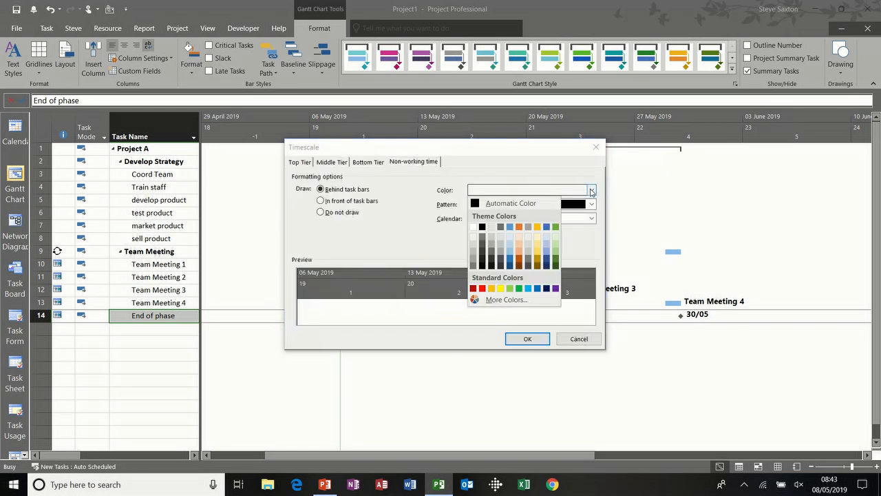
{"action": "left_click", "coordinate": [510, 255]}
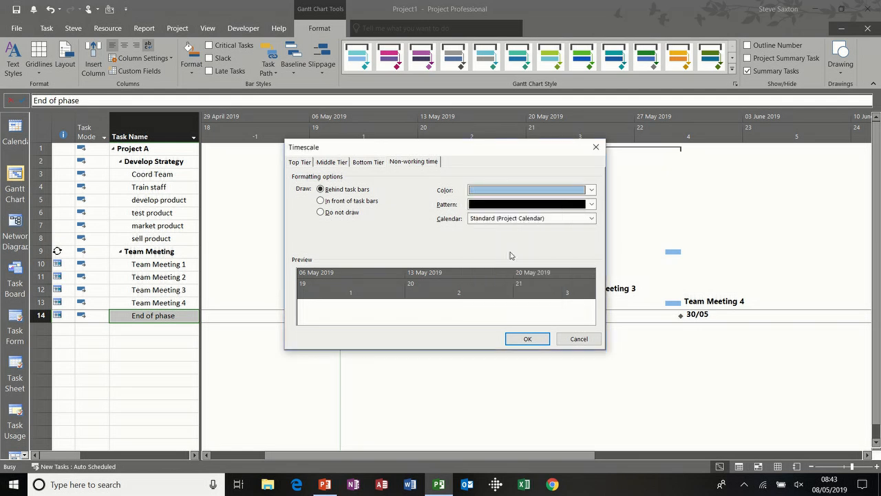
{"action": "left_click", "coordinate": [523, 340]}
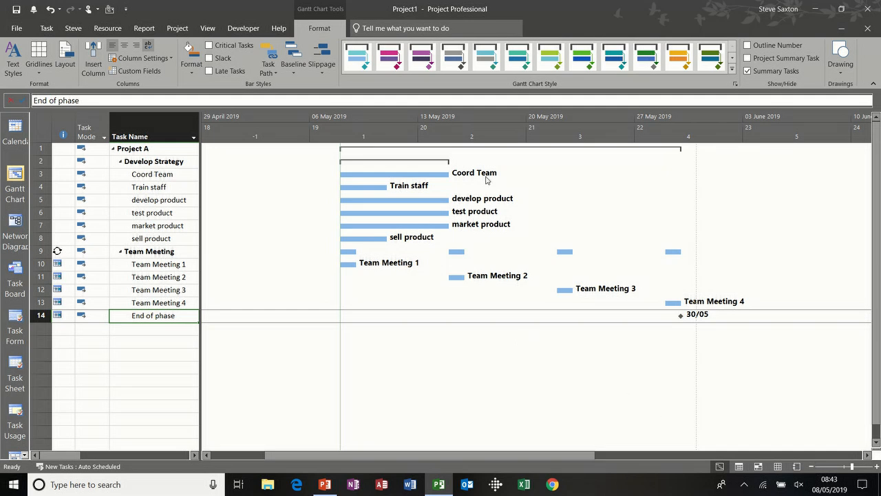
Set the timescale's non-working time color to light green and apply it
{"action": "double_click", "coordinate": [490, 138]}
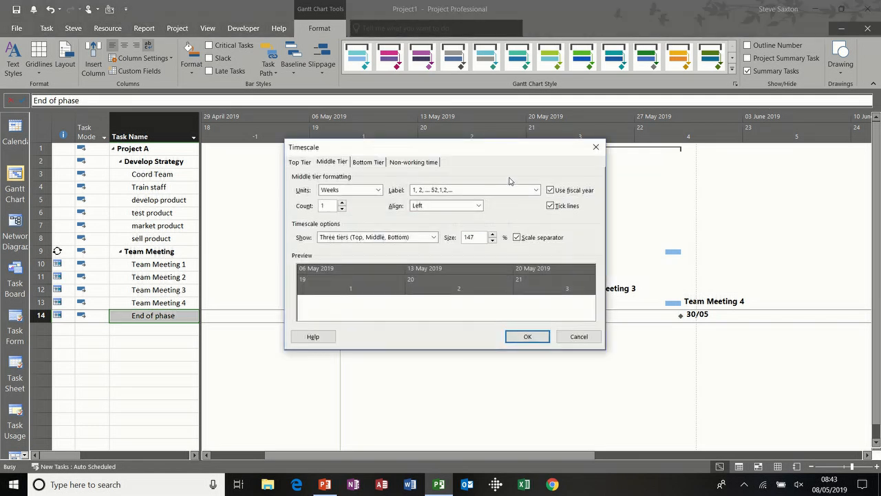
{"action": "left_click", "coordinate": [415, 167]}
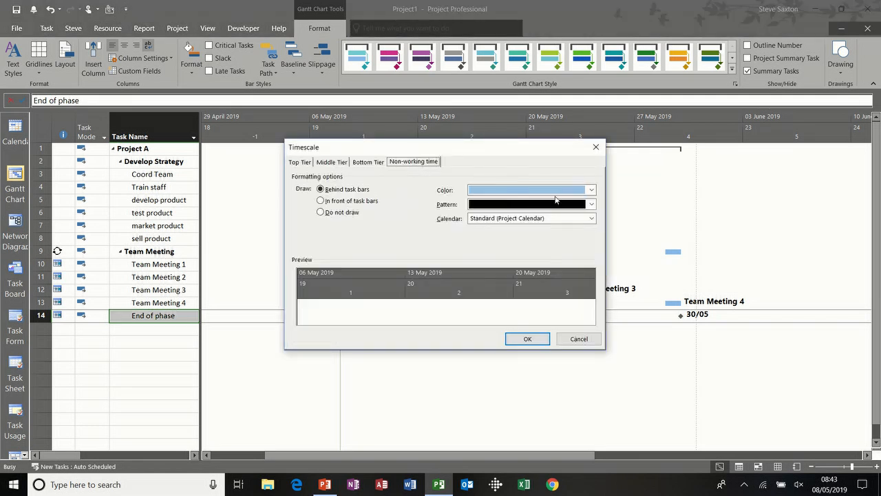
{"action": "left_click", "coordinate": [591, 189]}
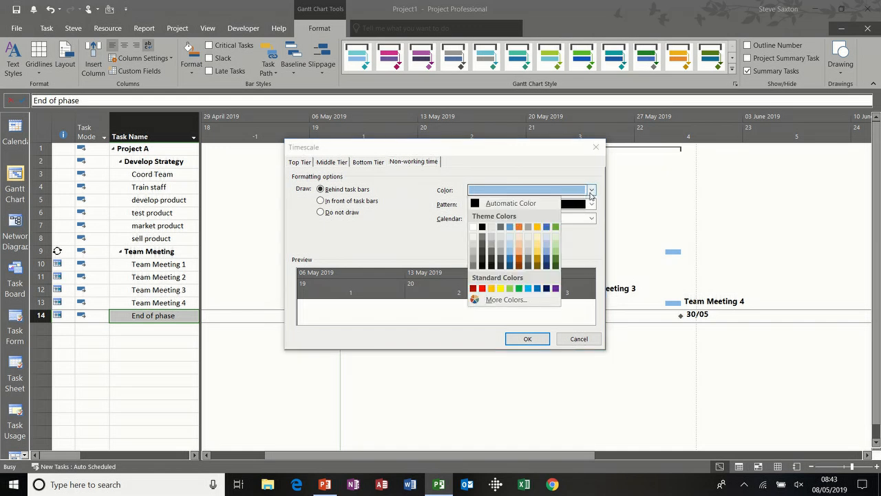
{"action": "left_click", "coordinate": [510, 288]}
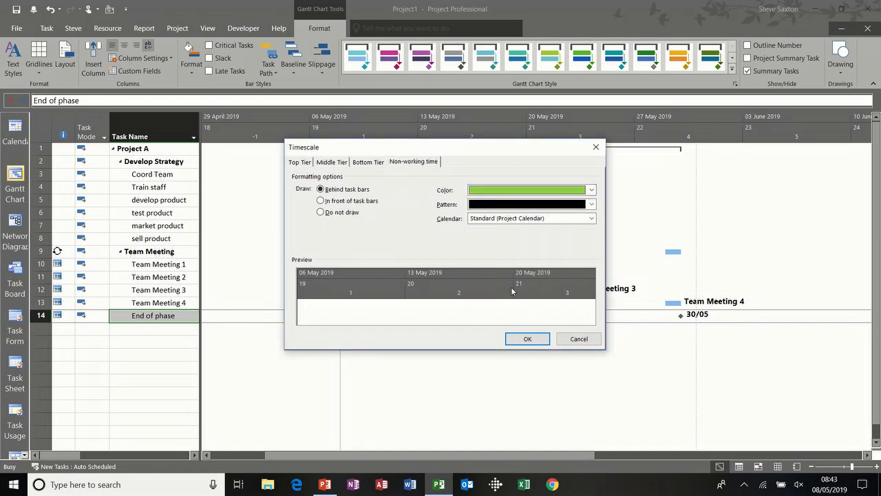
{"action": "left_click", "coordinate": [521, 335]}
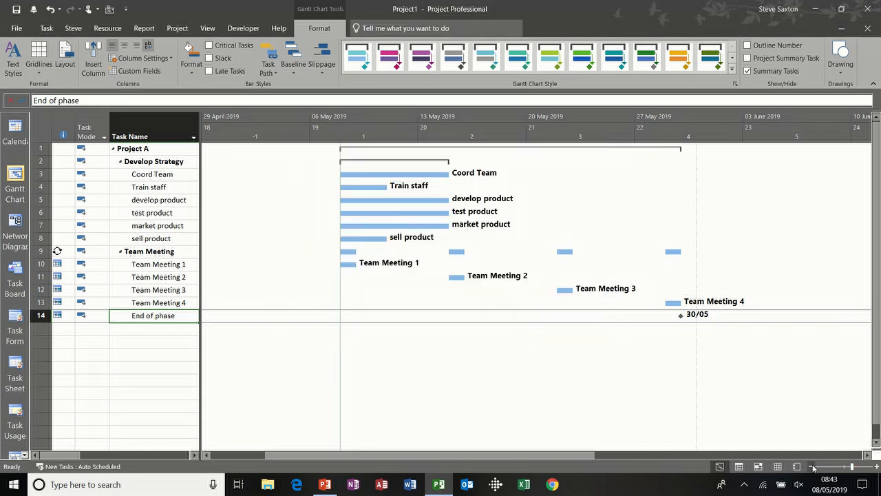
Zoom the Gantt chart out to months and days, and set the timescale to show two tiers (Middle, Bottom)
{"action": "left_click", "coordinate": [812, 465]}
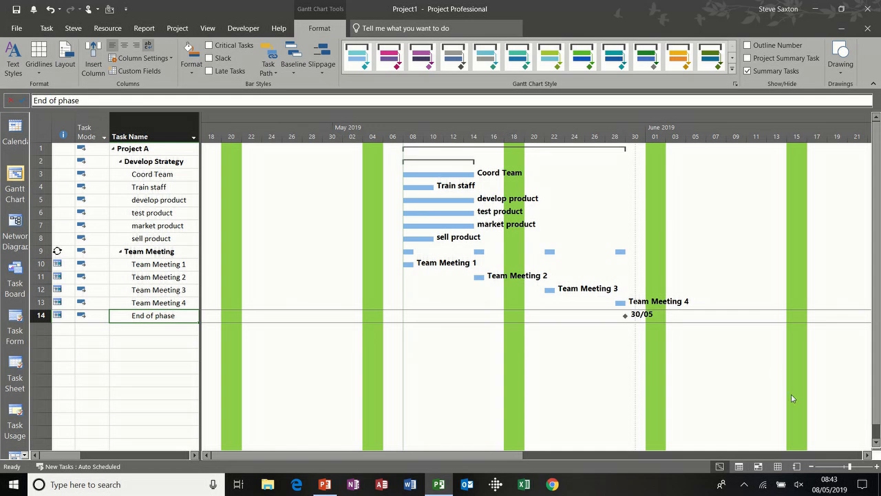
{"action": "double_click", "coordinate": [562, 129]}
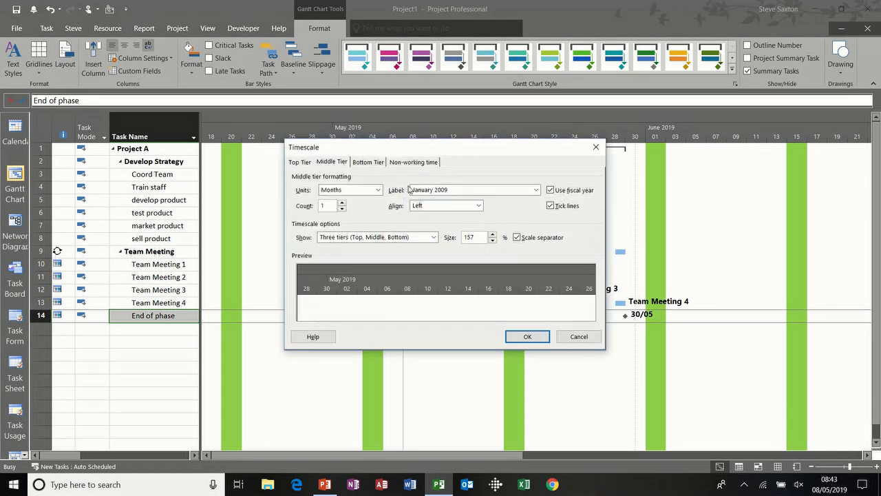
{"action": "left_click", "coordinate": [431, 236]}
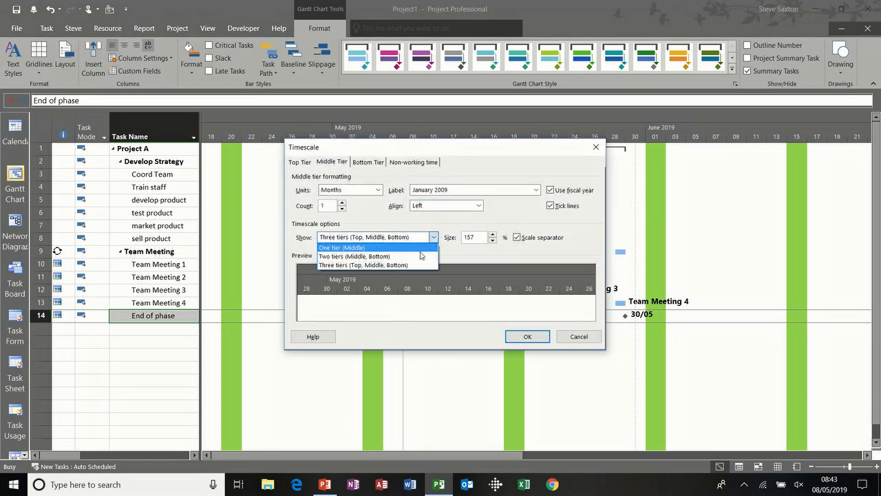
{"action": "left_click", "coordinate": [422, 255]}
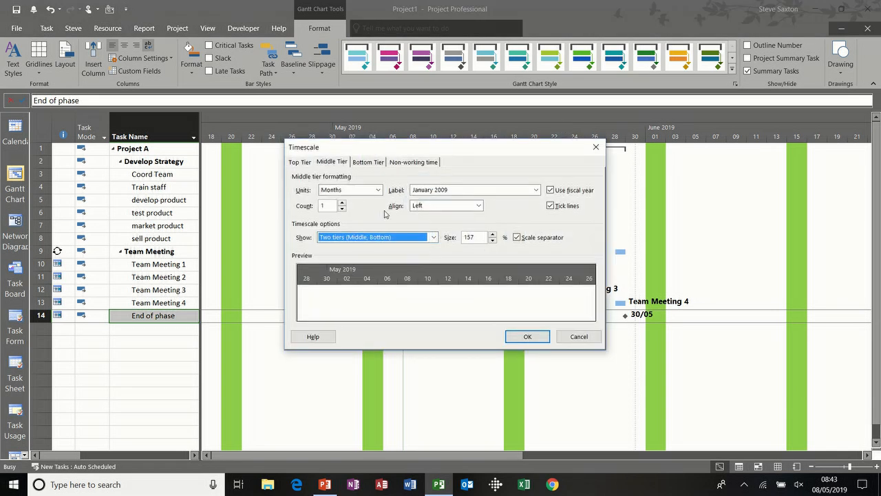
Set the bottom tier's count to 1 day and the middle tier's units to Weeks, and apply the timescale
{"action": "left_click", "coordinate": [367, 164]}
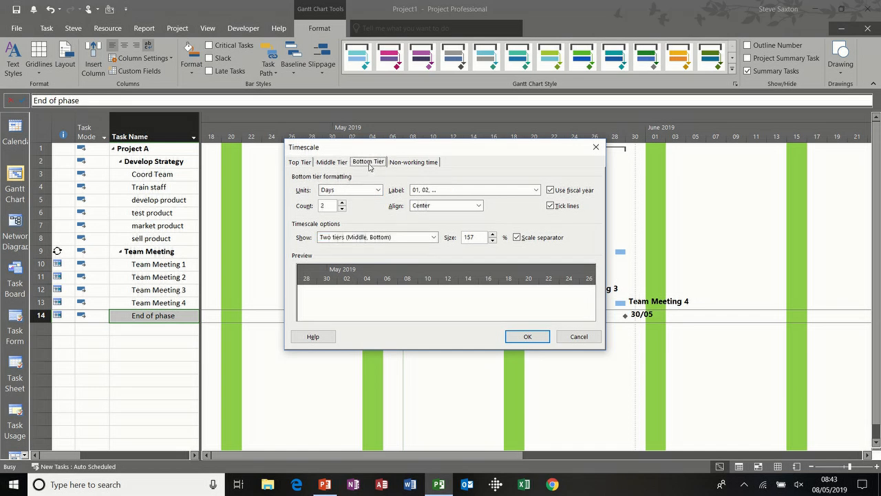
{"action": "left_click", "coordinate": [342, 209]}
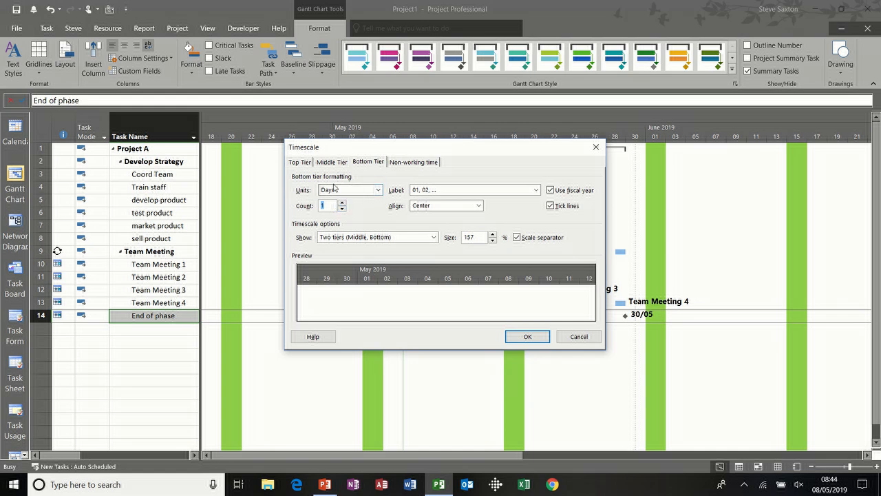
{"action": "left_click", "coordinate": [333, 163]}
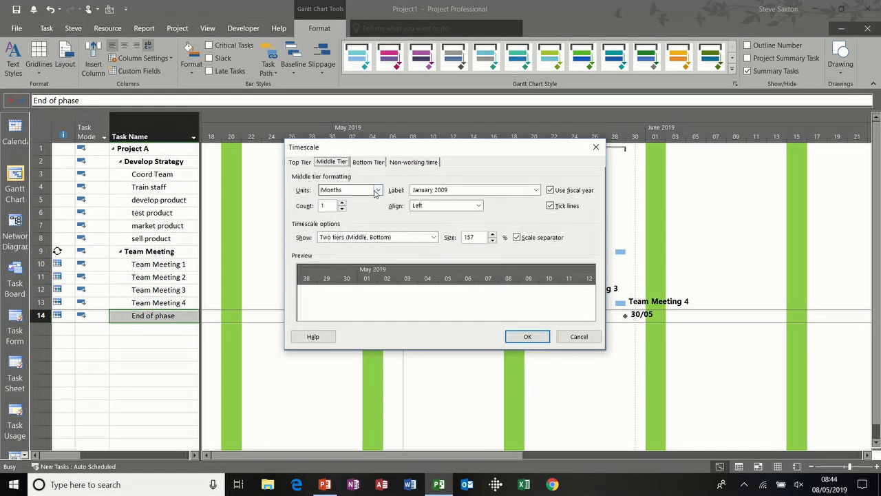
{"action": "left_click", "coordinate": [377, 190]}
{"action": "left_click", "coordinate": [359, 244]}
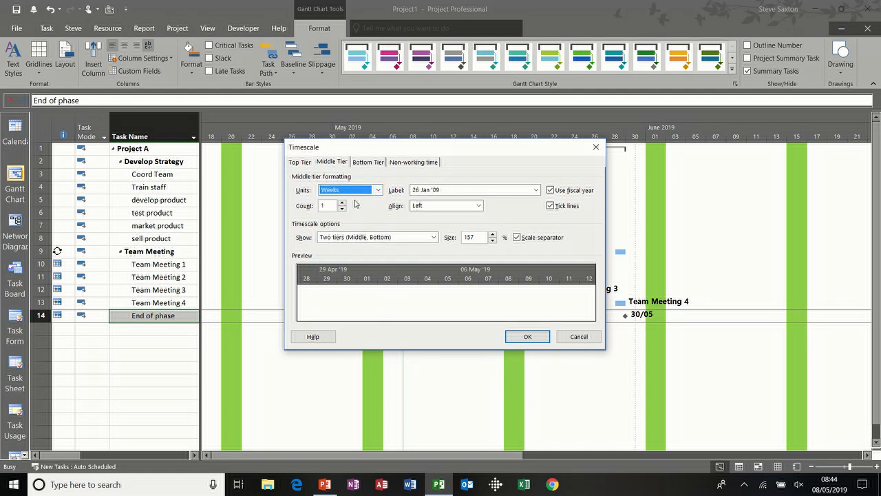
{"action": "left_click", "coordinate": [528, 338]}
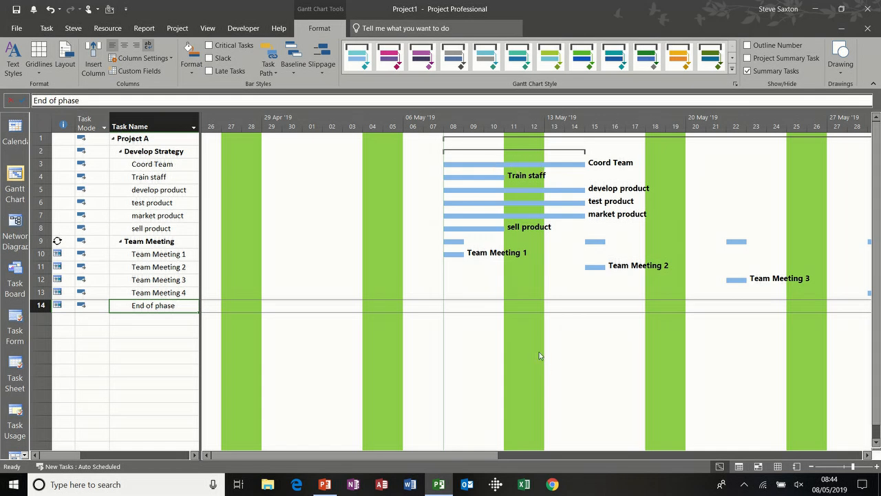
Change the non-working time color to light blue and apply it to the weekends
{"action": "double_click", "coordinate": [521, 285]}
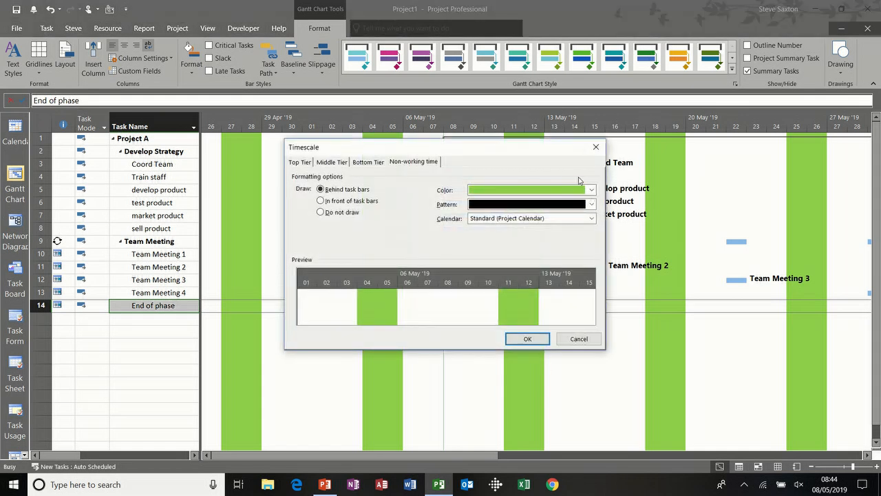
{"action": "left_click", "coordinate": [590, 190]}
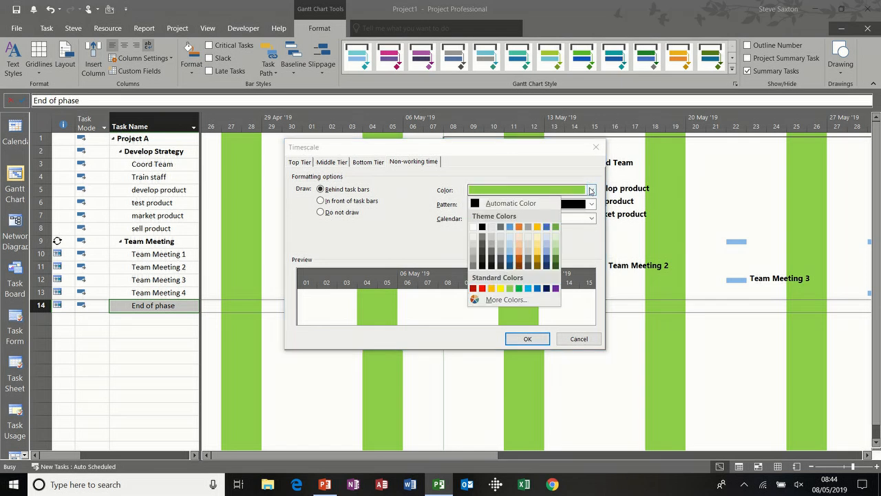
{"action": "left_click", "coordinate": [510, 250]}
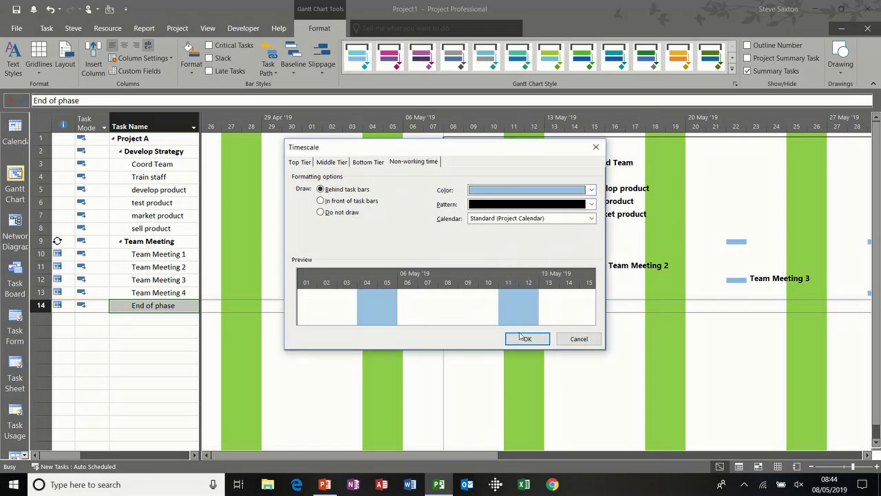
{"action": "left_click", "coordinate": [520, 338]}
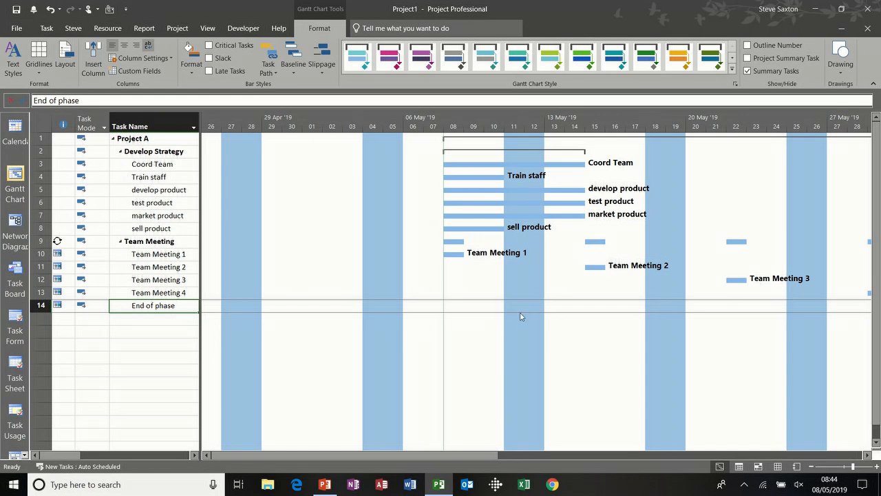
Change the non-working time color to grey and apply it to the weekends
{"action": "double_click", "coordinate": [528, 283]}
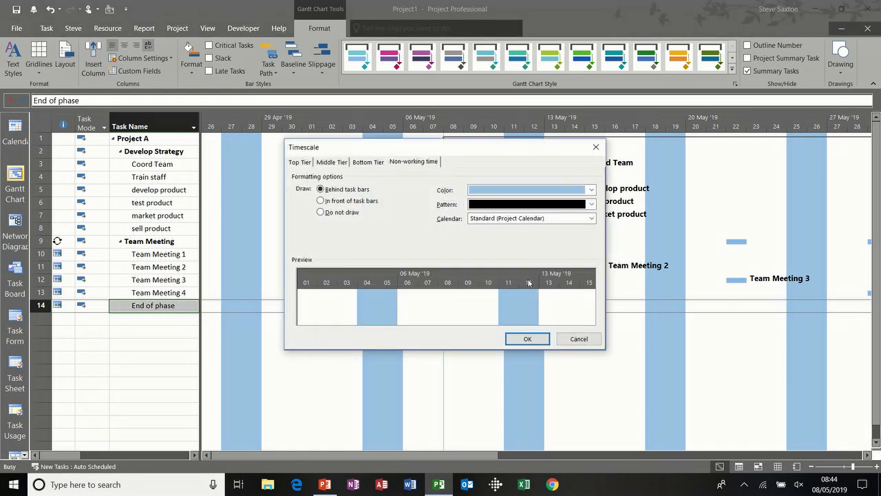
{"action": "left_click", "coordinate": [590, 190]}
{"action": "left_click", "coordinate": [473, 254]}
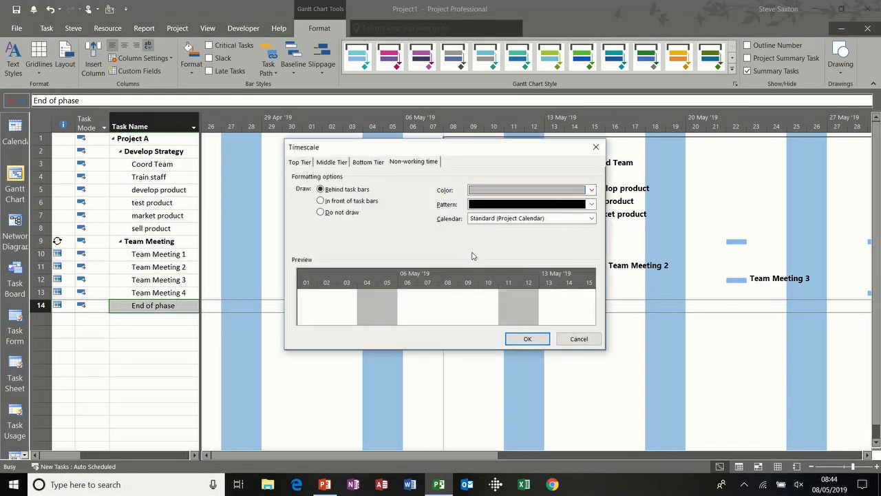
{"action": "left_click", "coordinate": [527, 339]}
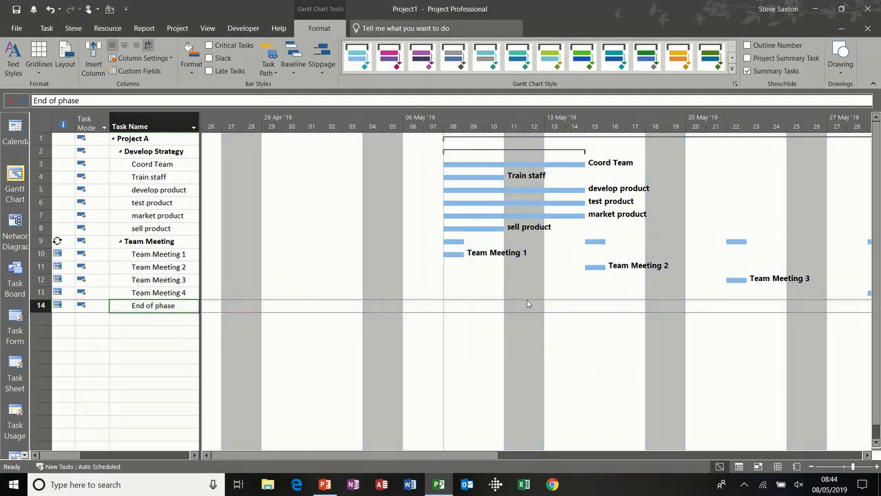
Reveal the Duration and Start columns to check the tasks' durations against the bars, and narrow the task table again
{"action": "mouse_move", "coordinate": [482, 166]}
{"action": "left_click_drag", "start_coordinate": [199, 230], "coordinate": [297, 230]}
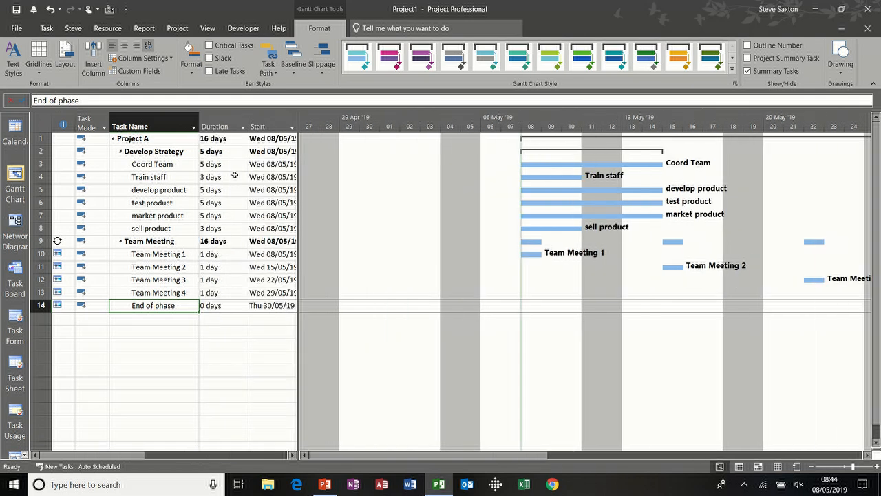
{"action": "left_click_drag", "start_coordinate": [298, 227], "coordinate": [193, 226]}
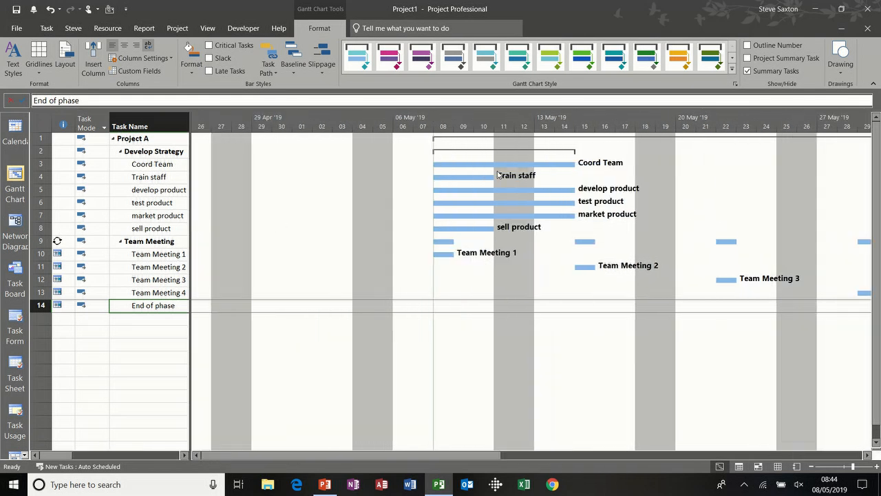
Draw the non-working time in front of the task bars and apply the setting
{"action": "double_click", "coordinate": [513, 292]}
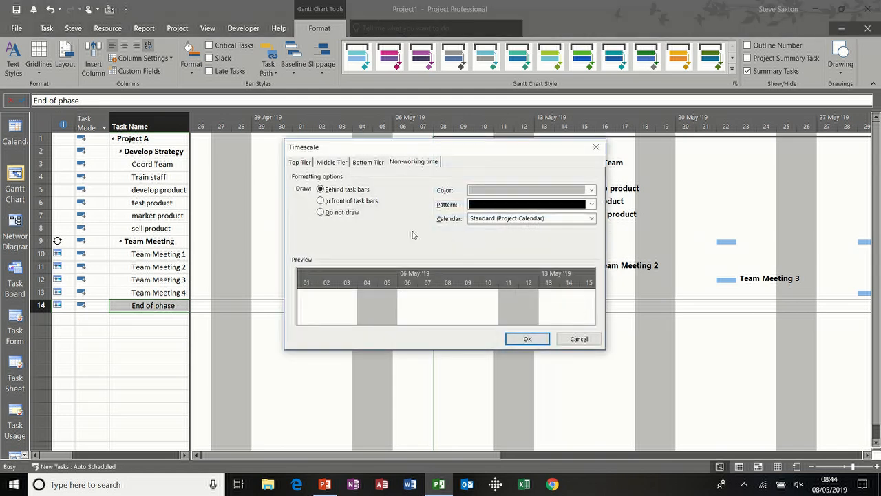
{"action": "left_click", "coordinate": [345, 204]}
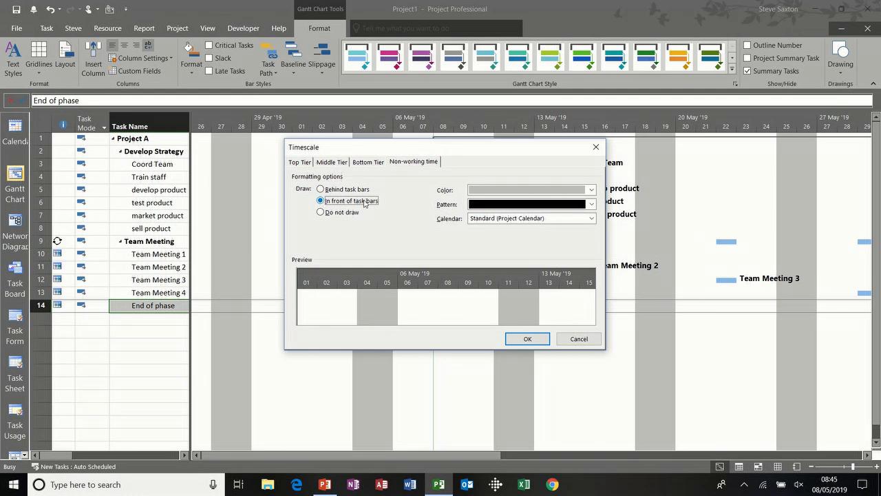
{"action": "left_click", "coordinate": [527, 339]}
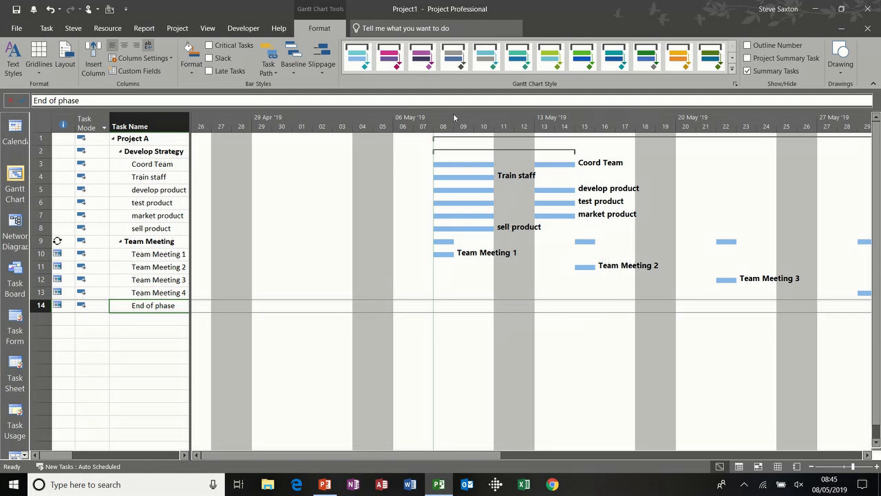
Widen the task table to show the start and finish dates, and open the Change Working Time settings for the Standard calendar
{"action": "left_click", "coordinate": [181, 31]}
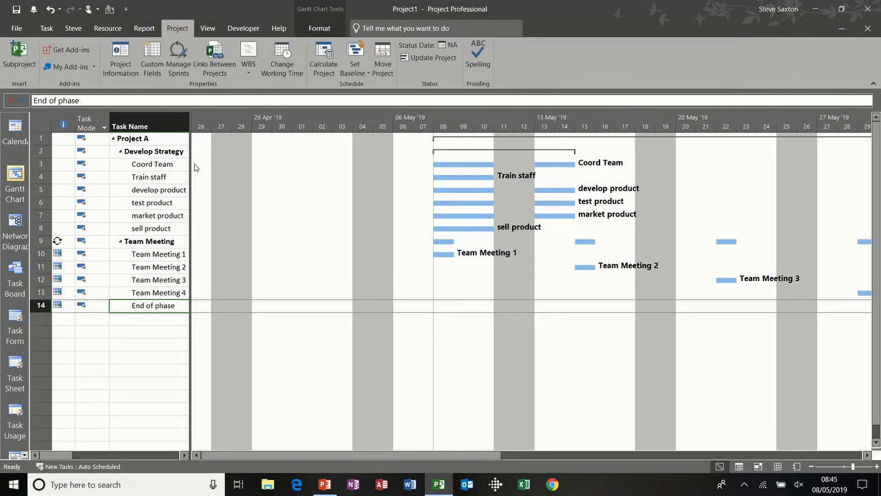
{"action": "left_click_drag", "start_coordinate": [191, 164], "coordinate": [413, 194]}
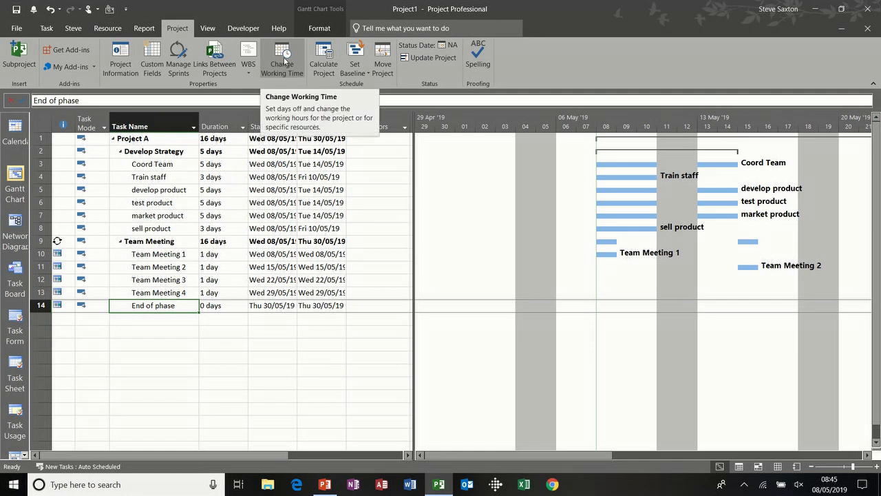
{"action": "left_click", "coordinate": [284, 61]}
{"action": "left_click_drag", "start_coordinate": [334, 66], "coordinate": [394, 65]}
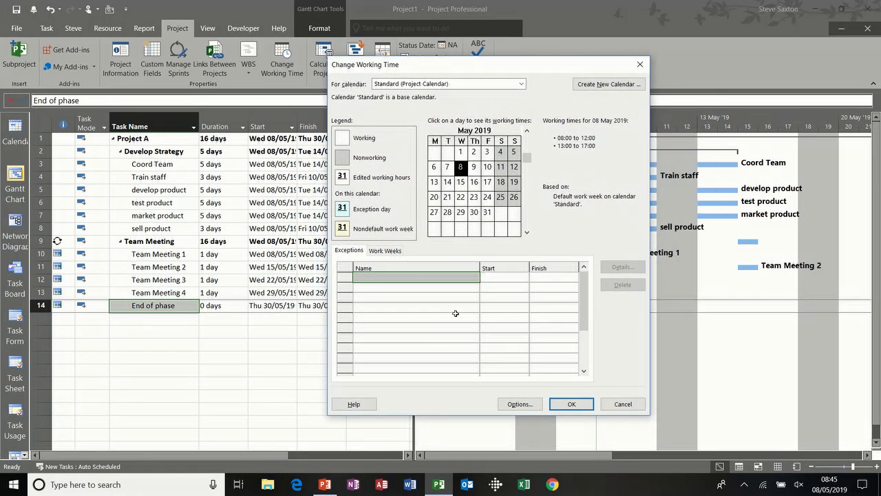
Add a calendar exception named Easter to the Standard calendar, starting 10/05/2019 and finishing 14/05/2019
{"action": "left_click", "coordinate": [417, 277]}
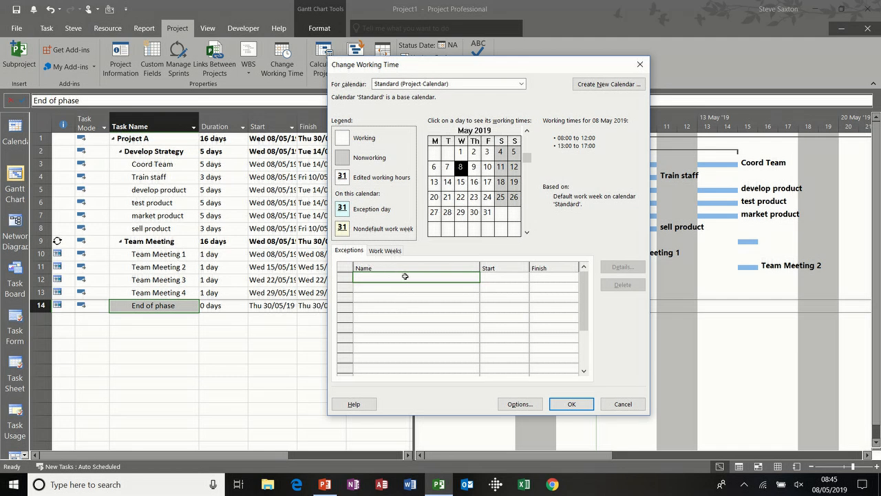
{"action": "type", "text": "Easter"}
{"action": "left_click", "coordinate": [504, 280]}
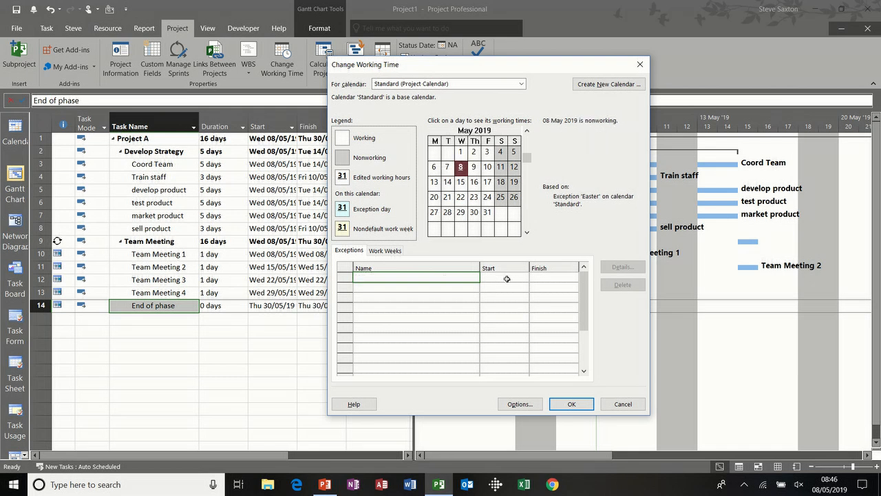
{"action": "left_click", "coordinate": [525, 277]}
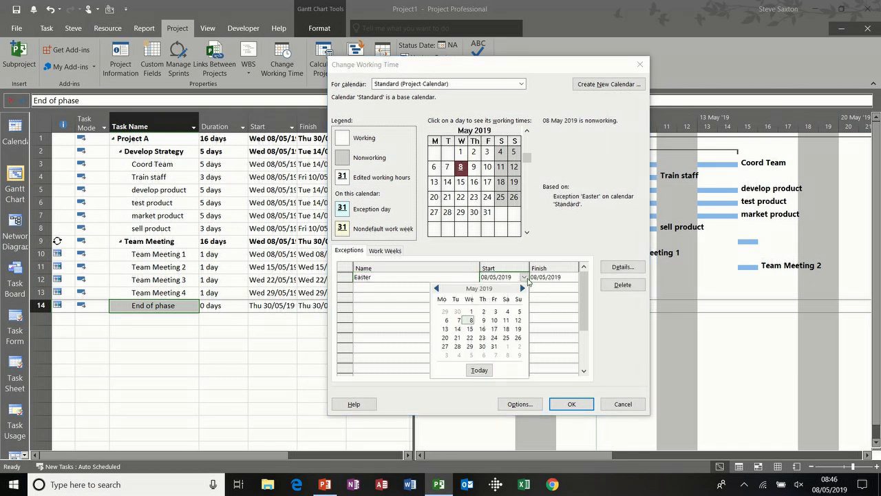
{"action": "left_click", "coordinate": [495, 320]}
{"action": "left_click", "coordinate": [545, 279]}
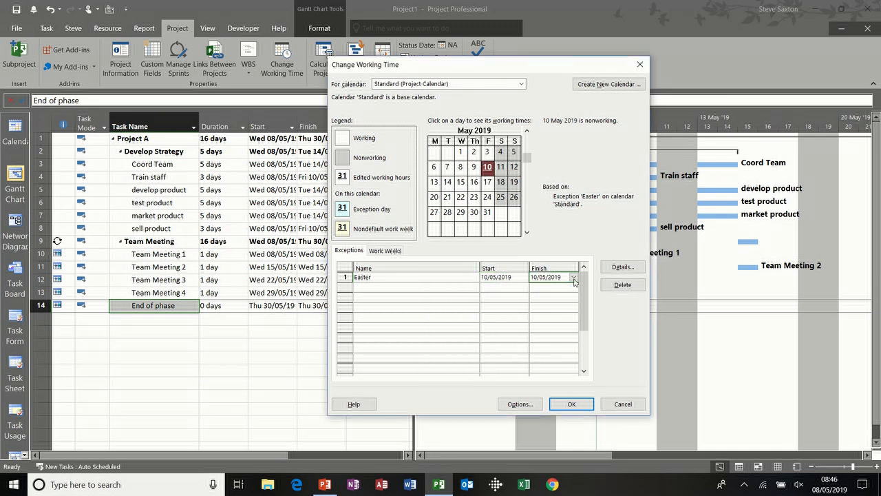
{"action": "left_click", "coordinate": [574, 277]}
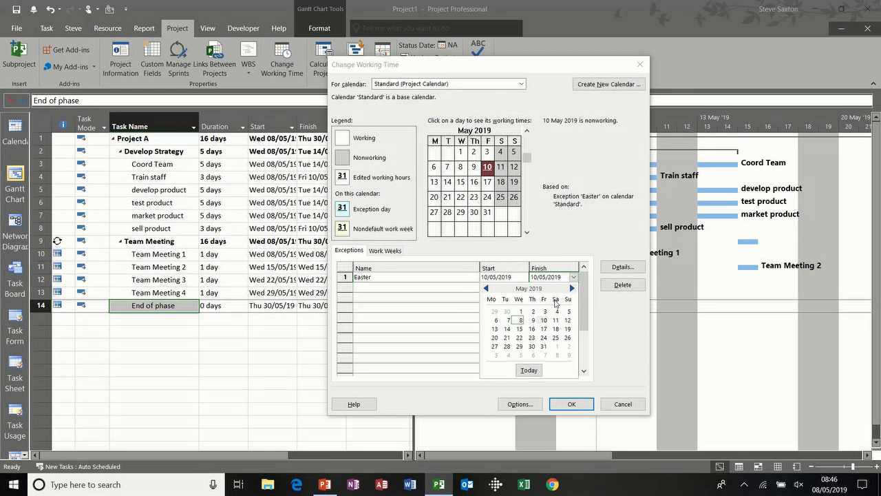
{"action": "left_click", "coordinate": [506, 330]}
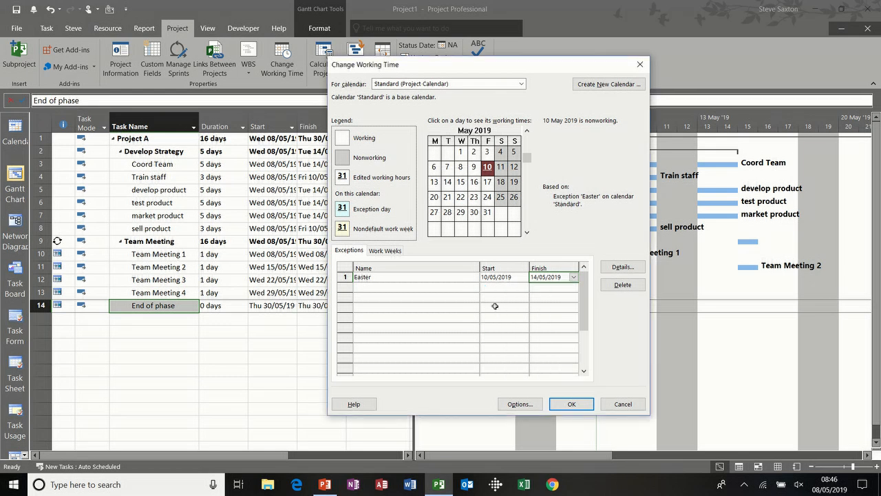
Limit Fridays in the Standard calendar's default work week to 08:00 to 12:00, and check the working times for 17 and 9 May
{"action": "left_click", "coordinate": [510, 287]}
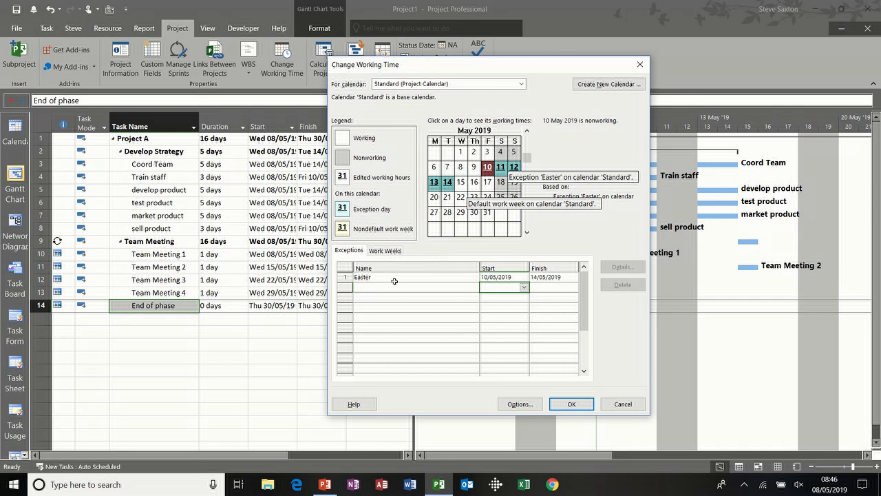
{"action": "left_click", "coordinate": [385, 251]}
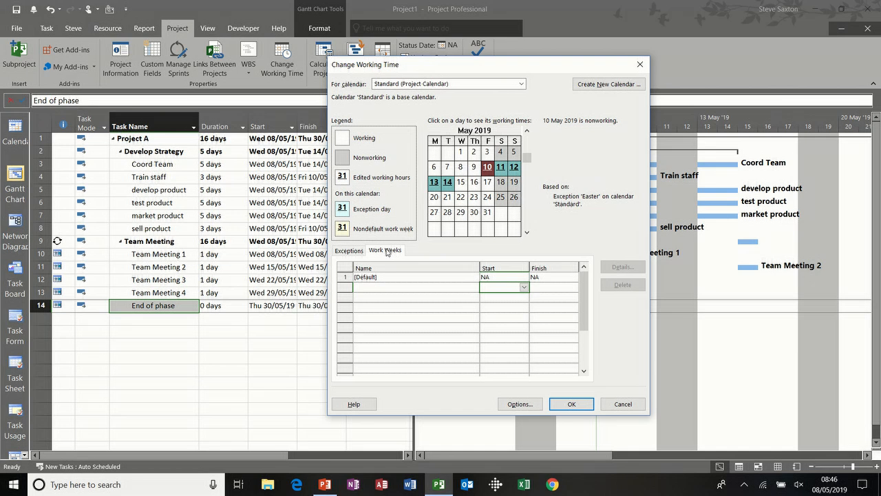
{"action": "left_click", "coordinate": [459, 277]}
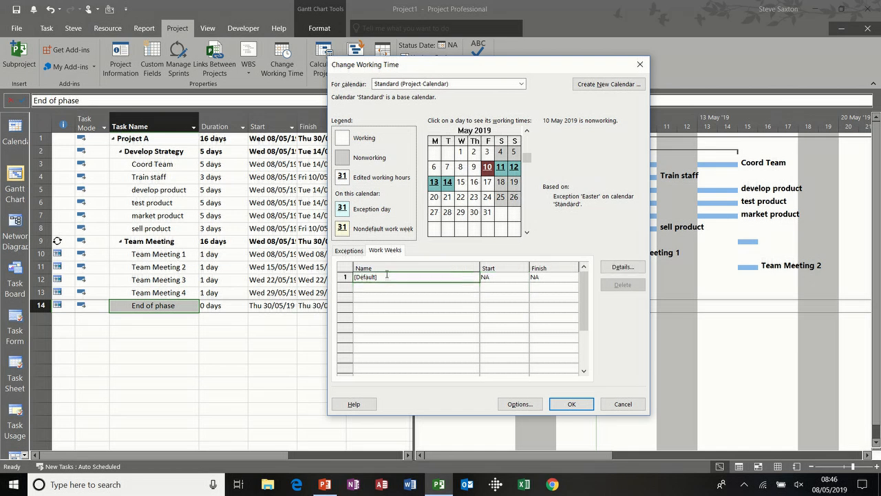
{"action": "left_click", "coordinate": [622, 267]}
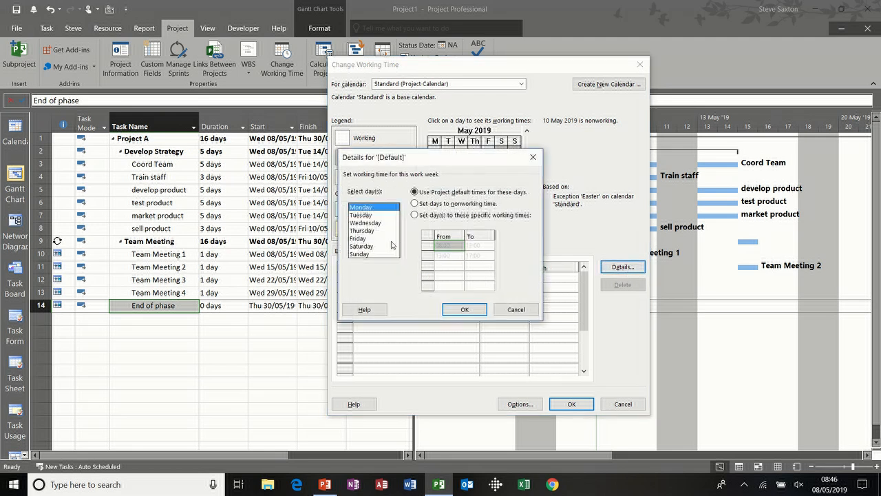
{"action": "left_click", "coordinate": [372, 238]}
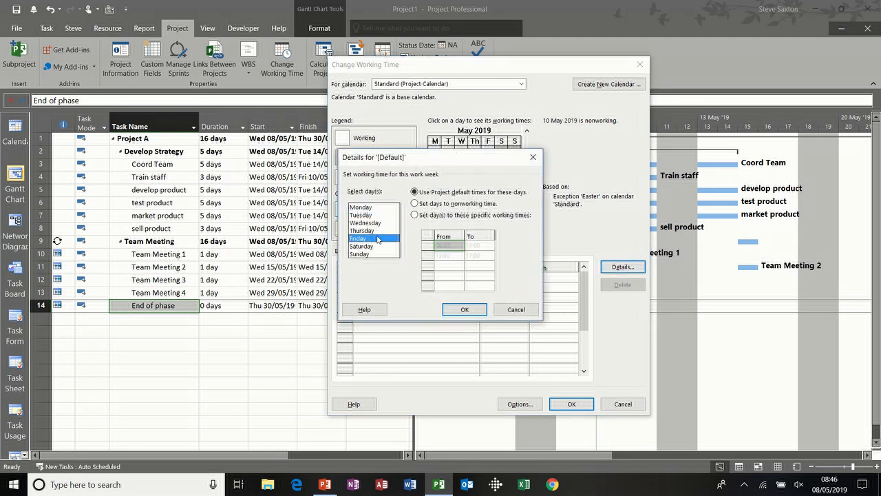
{"action": "left_click", "coordinate": [415, 215]}
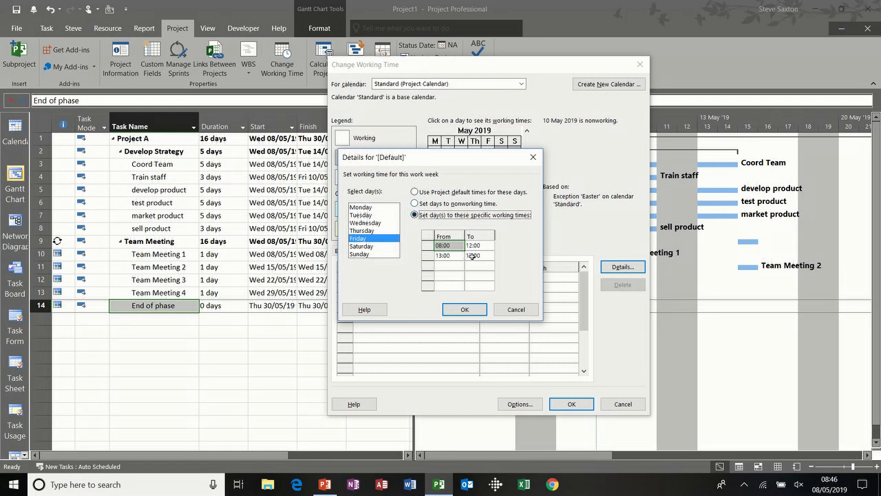
{"action": "left_click", "coordinate": [427, 255]}
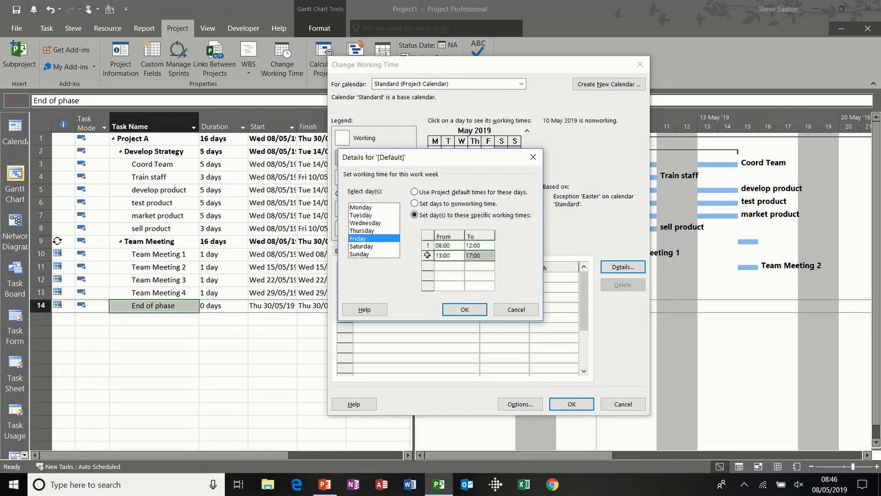
{"action": "left_click", "coordinate": [461, 309]}
{"action": "left_click", "coordinate": [487, 183]}
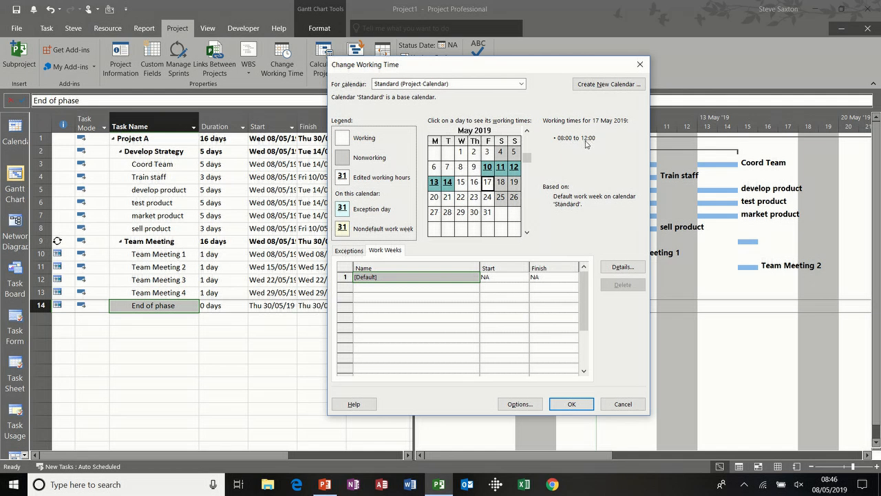
{"action": "left_click", "coordinate": [474, 168]}
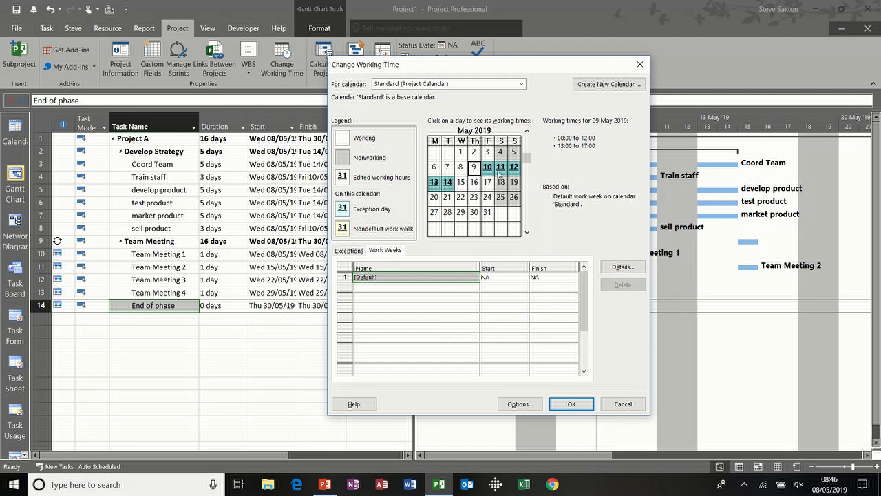
Restore Friday in the default work week to the project default times
{"action": "left_click", "coordinate": [623, 267]}
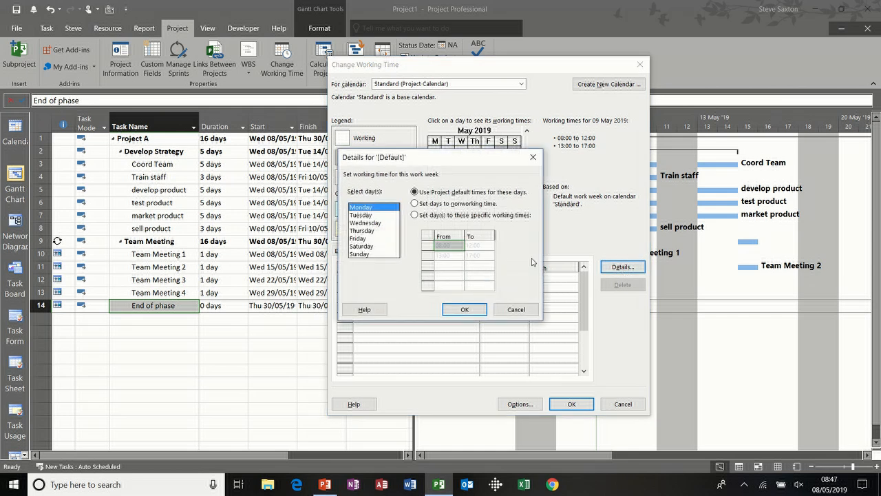
{"action": "left_click", "coordinate": [414, 214]}
{"action": "left_click", "coordinate": [378, 238]}
{"action": "left_click", "coordinate": [415, 192]}
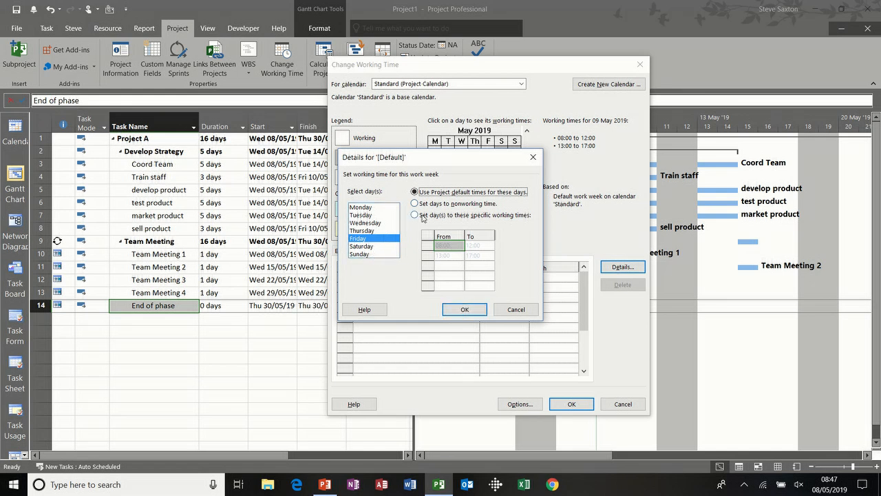
{"action": "left_click", "coordinate": [464, 309]}
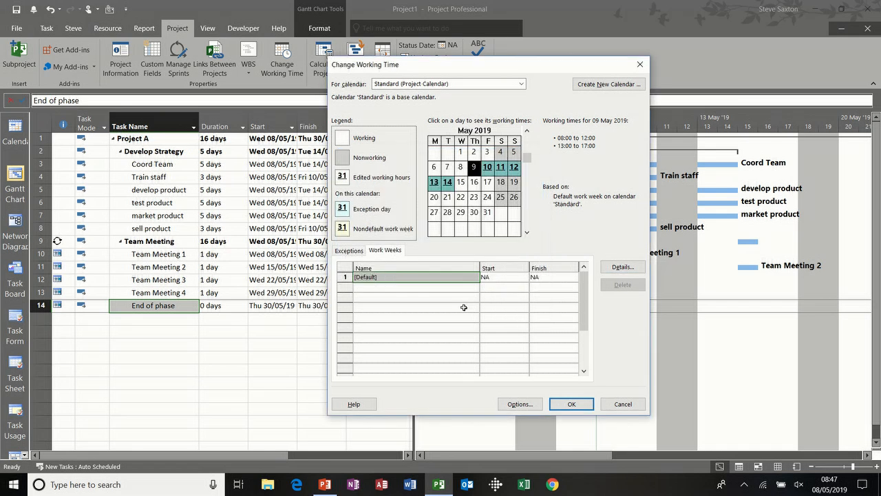
Add a work week named summer to the Standard calendar, starting 01/07/2019 and finishing 02/09/2019
{"action": "left_click", "coordinate": [408, 286]}
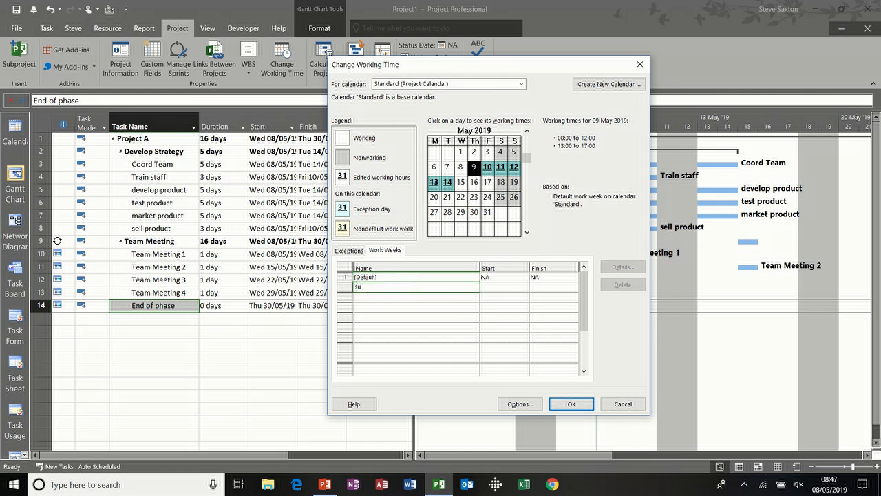
{"action": "left_click", "coordinate": [490, 287]}
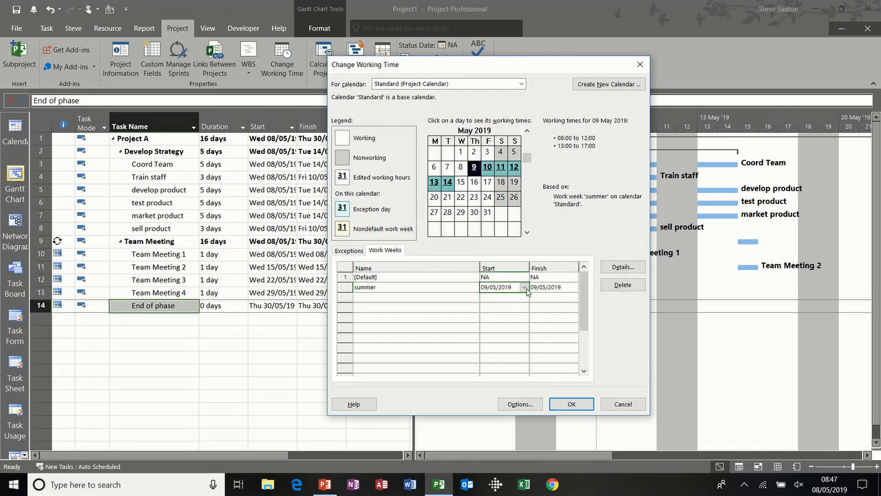
{"action": "left_click", "coordinate": [524, 287]}
{"action": "left_click", "coordinate": [522, 298]}
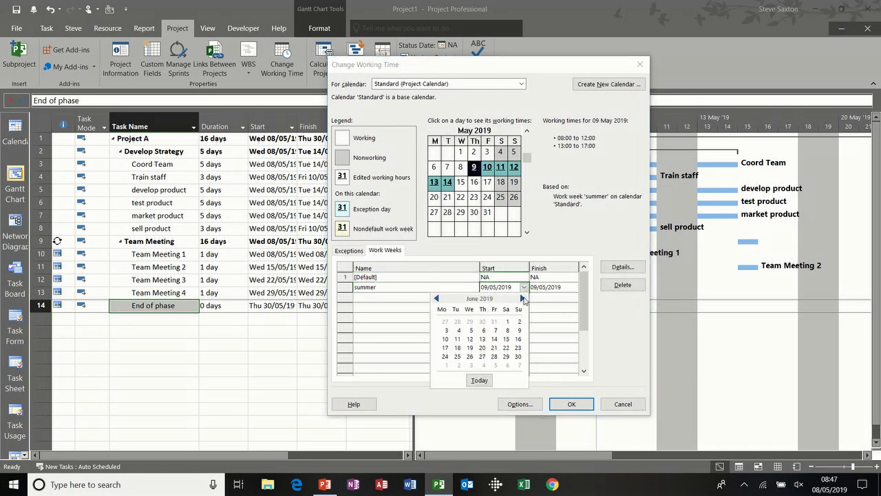
{"action": "left_click", "coordinate": [522, 298]}
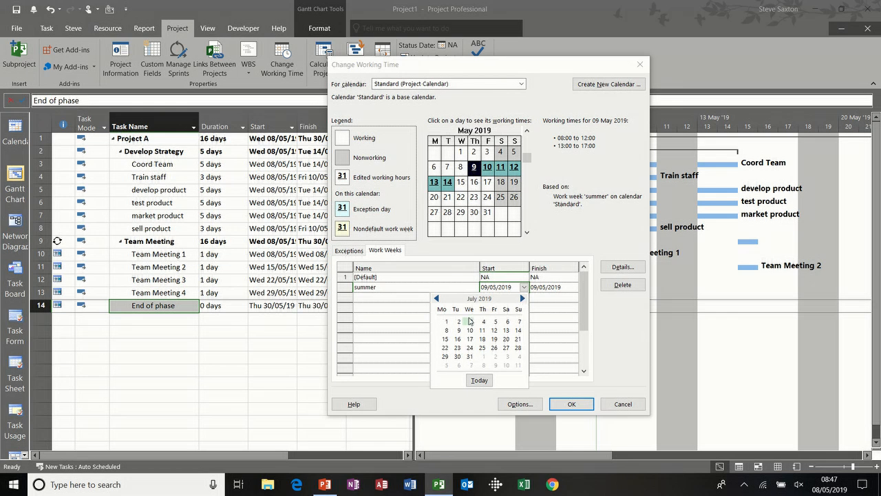
{"action": "left_click", "coordinate": [446, 321]}
{"action": "left_click", "coordinate": [553, 289]}
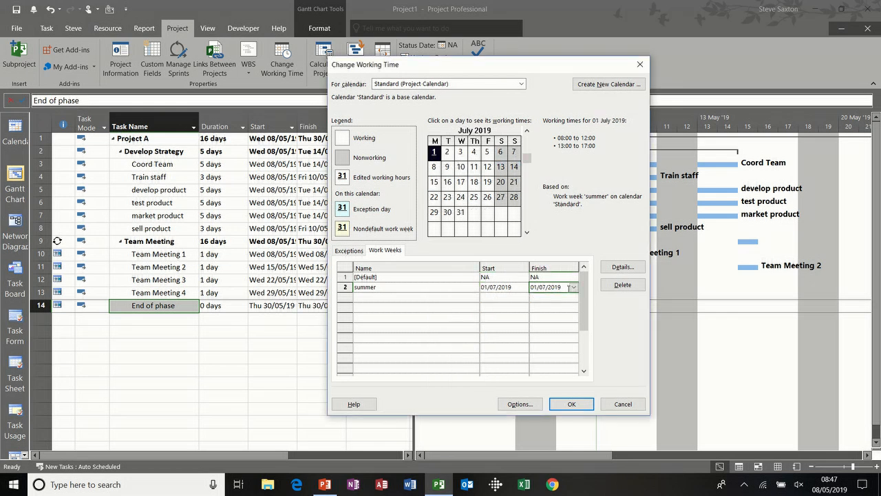
{"action": "left_click", "coordinate": [574, 289]}
{"action": "left_click", "coordinate": [572, 298]}
{"action": "left_click", "coordinate": [573, 299]}
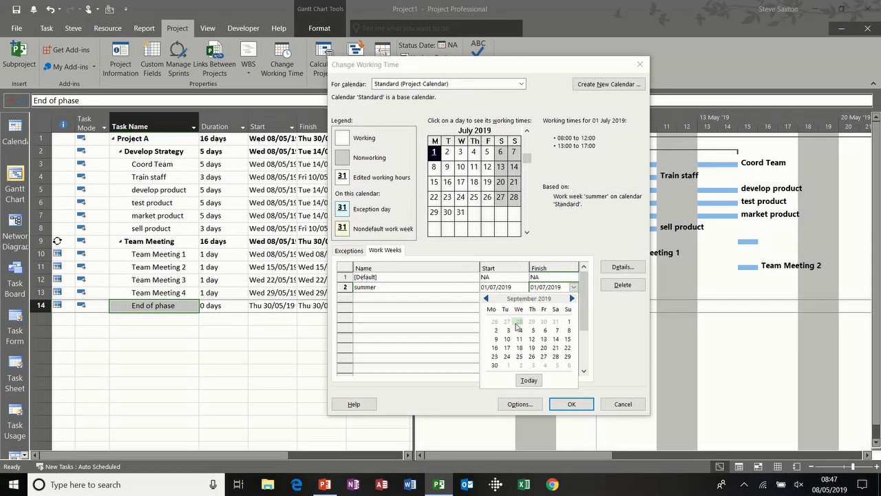
{"action": "left_click", "coordinate": [495, 329]}
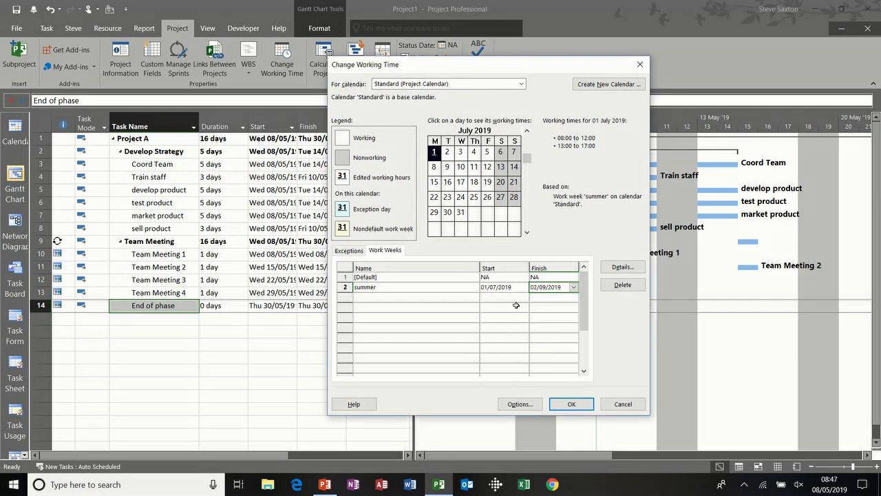
Set Monday to Friday of the summer work week to a single working period from 08:00 to 13:00
{"action": "left_click", "coordinate": [622, 266]}
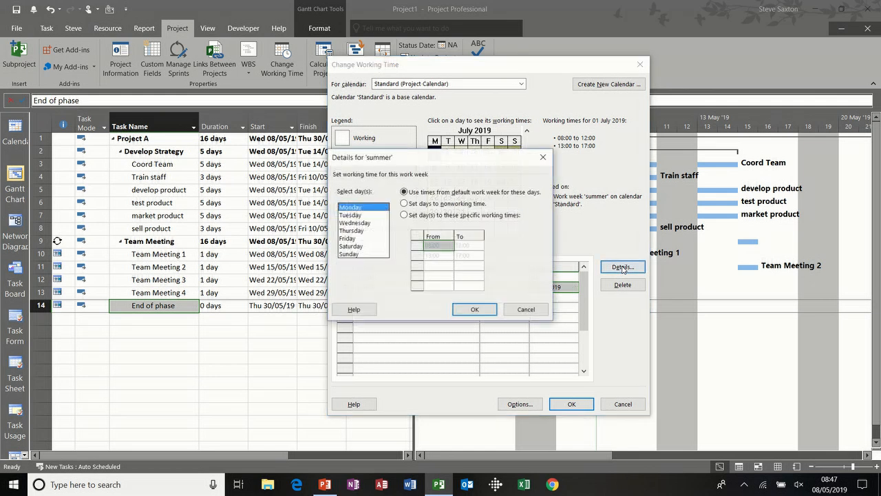
{"action": "left_click_drag", "start_coordinate": [370, 209], "coordinate": [371, 238]}
{"action": "left_click", "coordinate": [404, 215]}
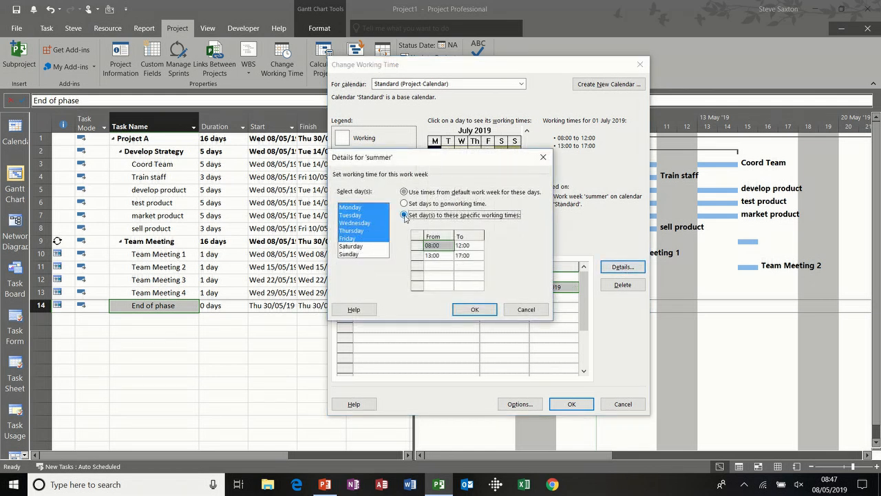
{"action": "left_click", "coordinate": [415, 257]}
{"action": "key", "text": "Delete"}
{"action": "left_click", "coordinate": [461, 245]}
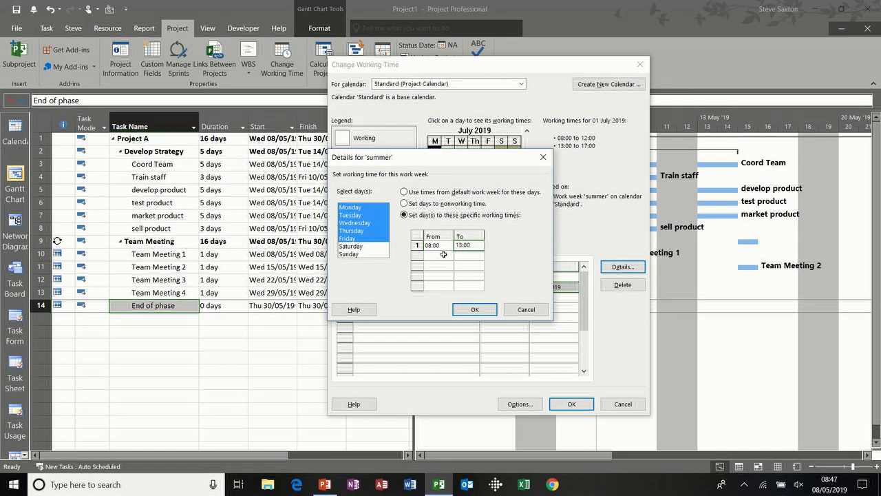
{"action": "left_click", "coordinate": [470, 307]}
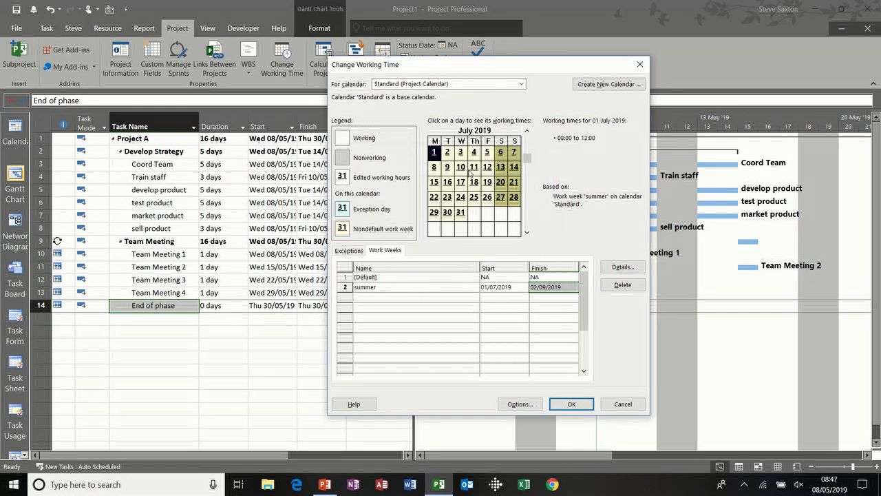
Compare June and July 2019 in the calendar preview, and apply the working time changes to the project
{"action": "left_click", "coordinate": [527, 130]}
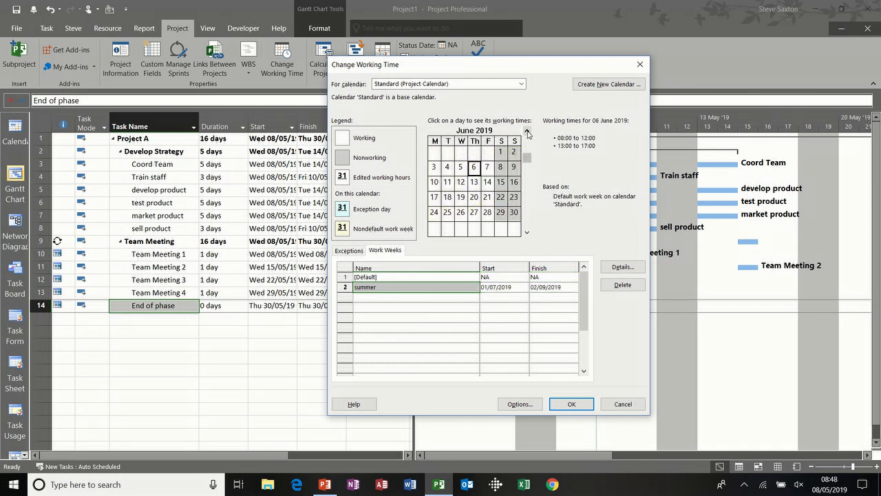
{"action": "key", "text": "Down"}
{"action": "left_click", "coordinate": [527, 232]}
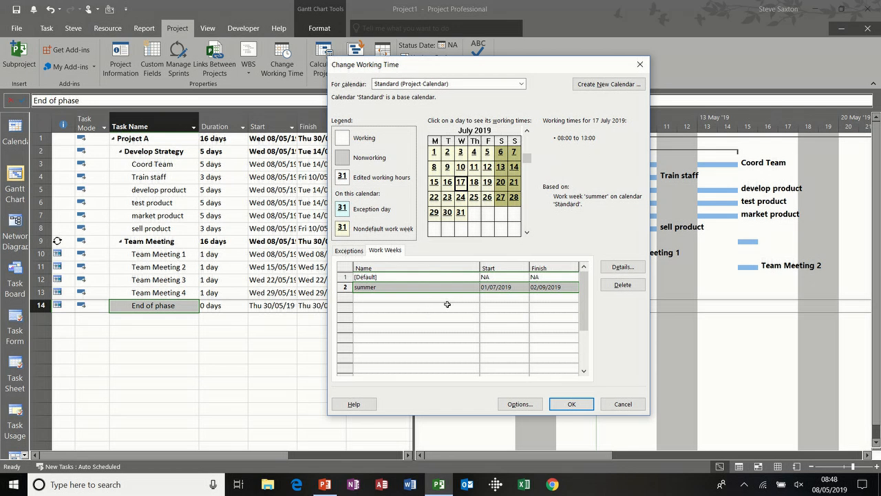
{"action": "left_click", "coordinate": [572, 404]}
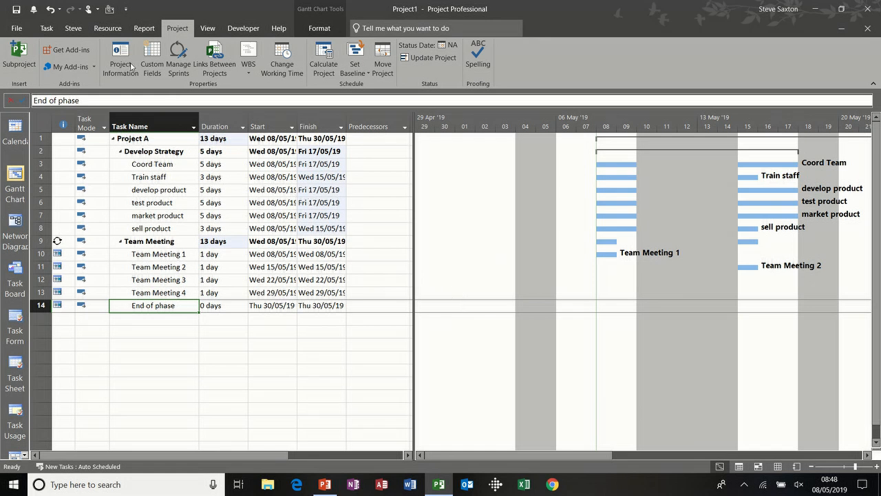
Highlight the active tasks in the task table, and switch the highlight to Critical tasks
{"action": "left_click", "coordinate": [49, 29]}
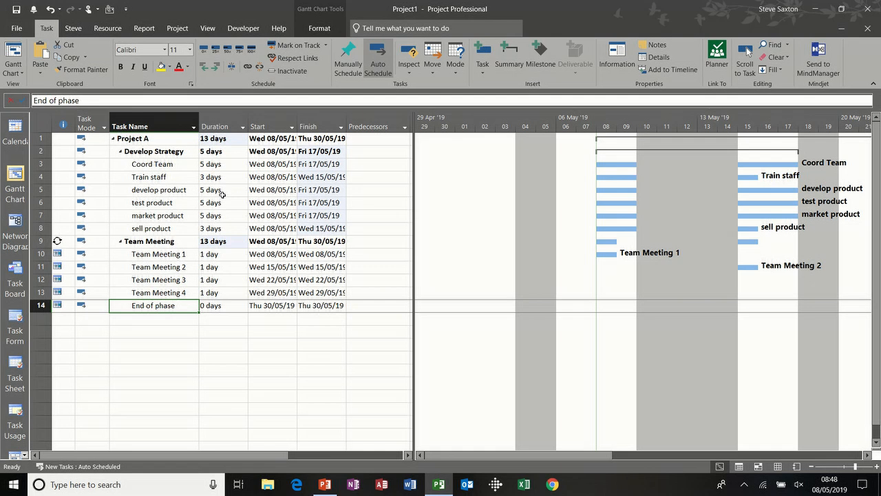
{"action": "left_click", "coordinate": [207, 28]}
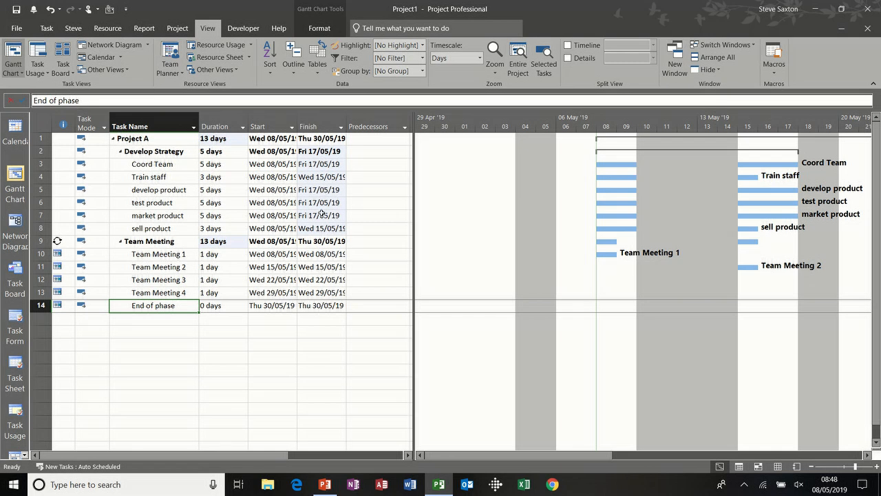
{"action": "left_click", "coordinate": [423, 44]}
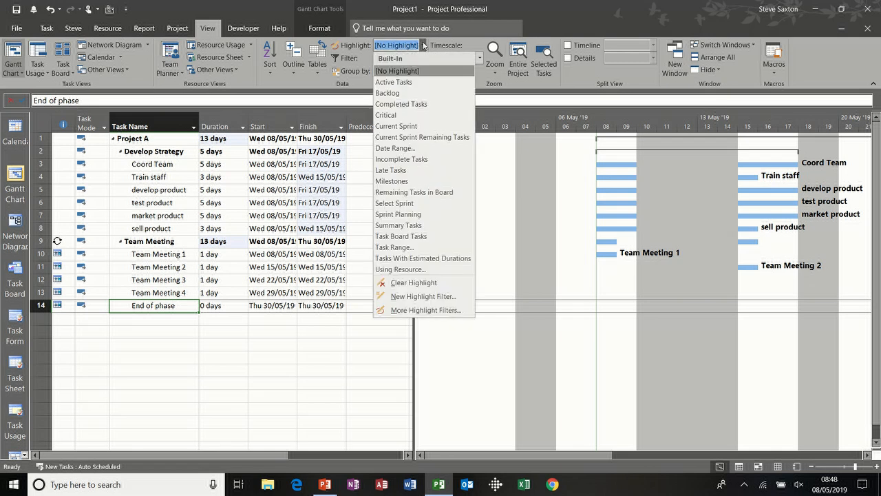
{"action": "left_click", "coordinate": [420, 83]}
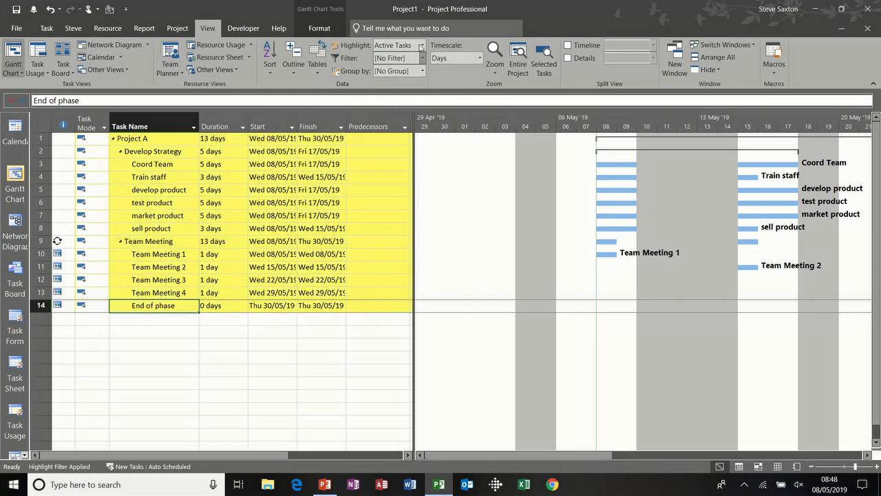
{"action": "left_click", "coordinate": [422, 44]}
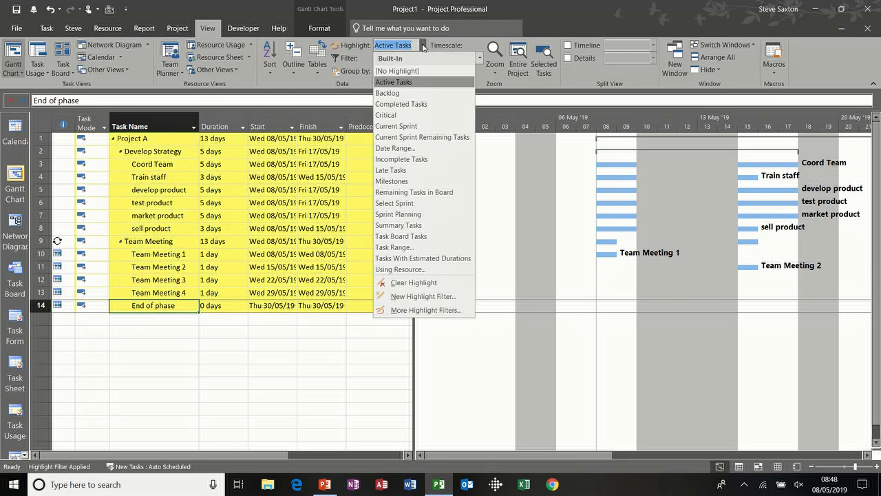
{"action": "left_click", "coordinate": [411, 115]}
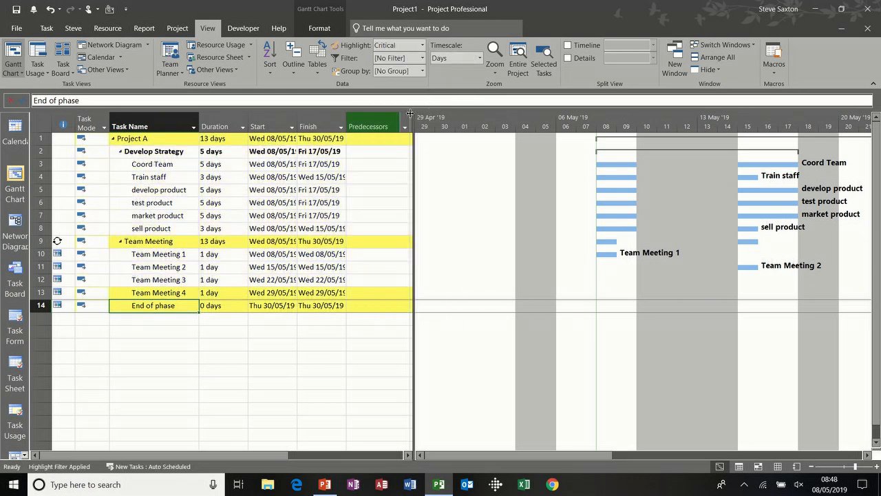
Switch the highlight to Milestones, and remove all highlighting from the task table
{"action": "left_click", "coordinate": [423, 45]}
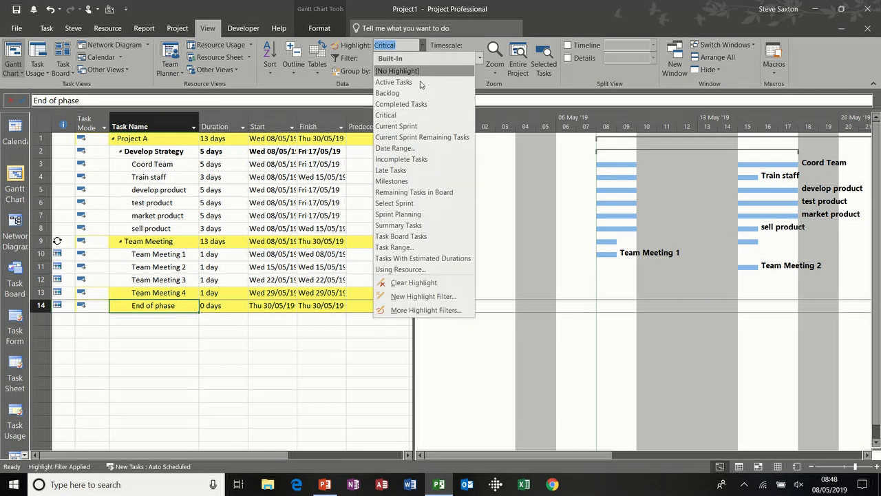
{"action": "left_click", "coordinate": [412, 180]}
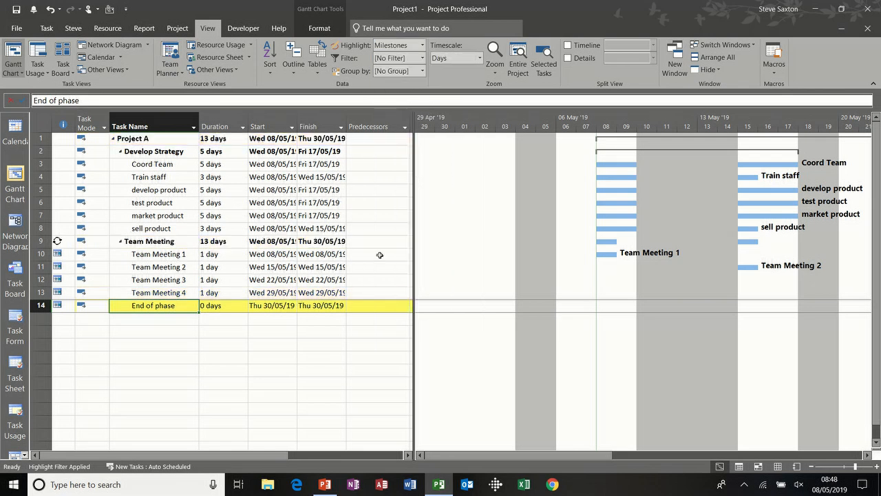
{"action": "left_click", "coordinate": [421, 46]}
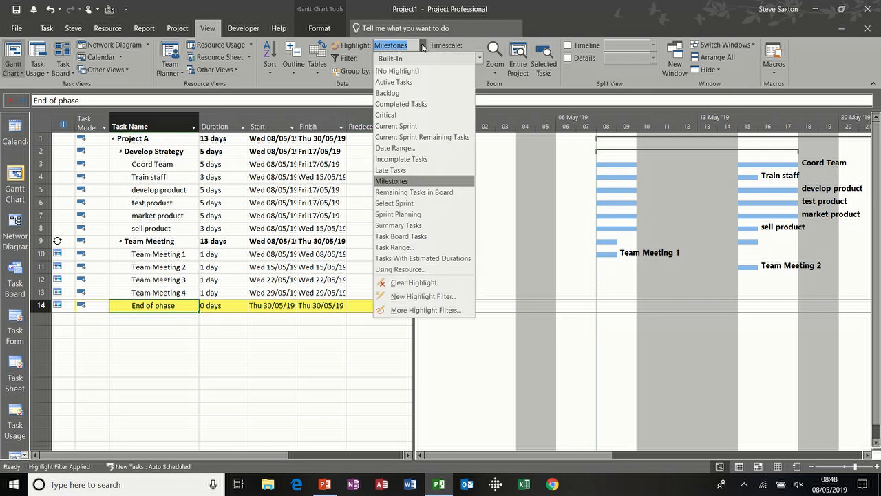
{"action": "left_click", "coordinate": [412, 71]}
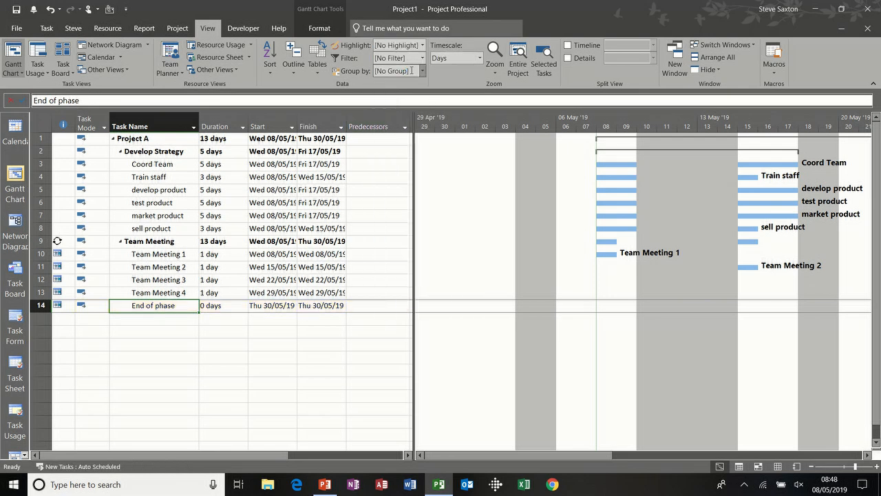
{"action": "left_click", "coordinate": [241, 203]}
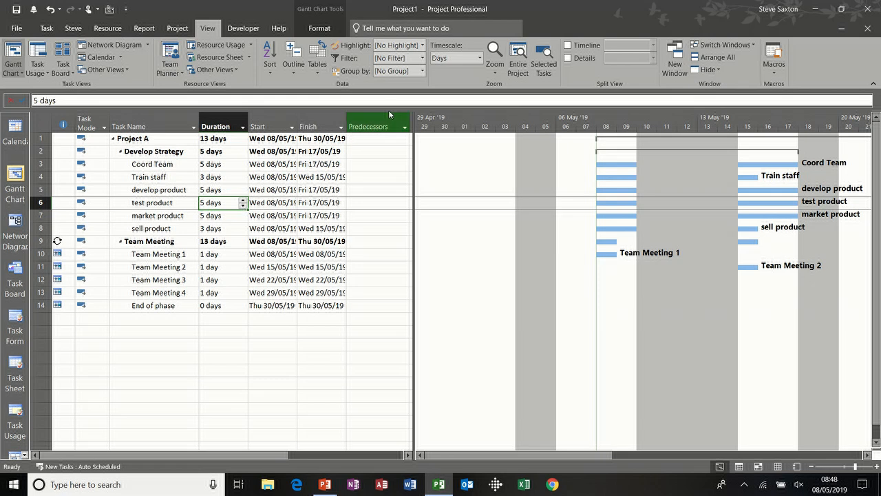
{"action": "left_click", "coordinate": [422, 46]}
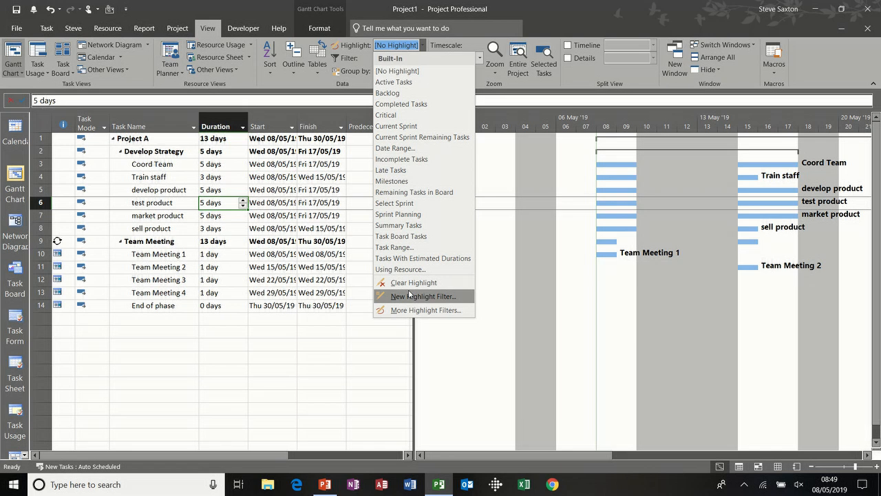
{"action": "left_click", "coordinate": [233, 177]}
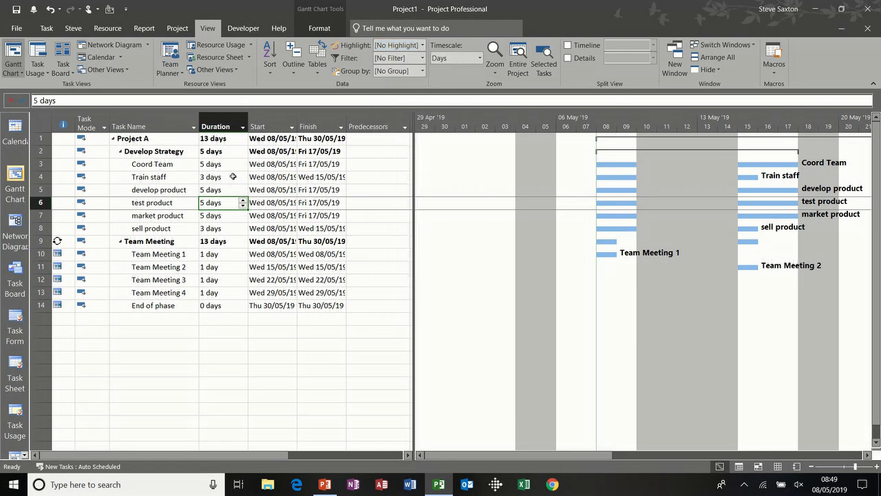
Filter the task table to Active Tasks, and switch the filter to Critical tasks
{"action": "left_click", "coordinate": [423, 62]}
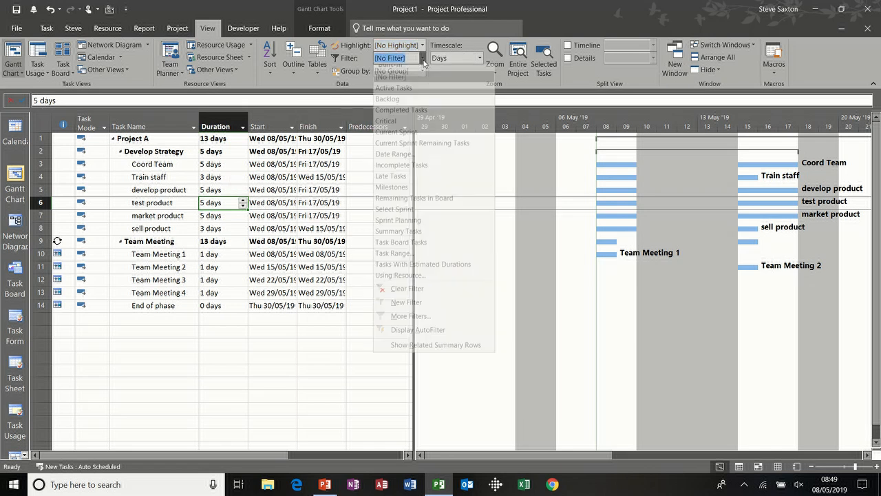
{"action": "left_click", "coordinate": [419, 95]}
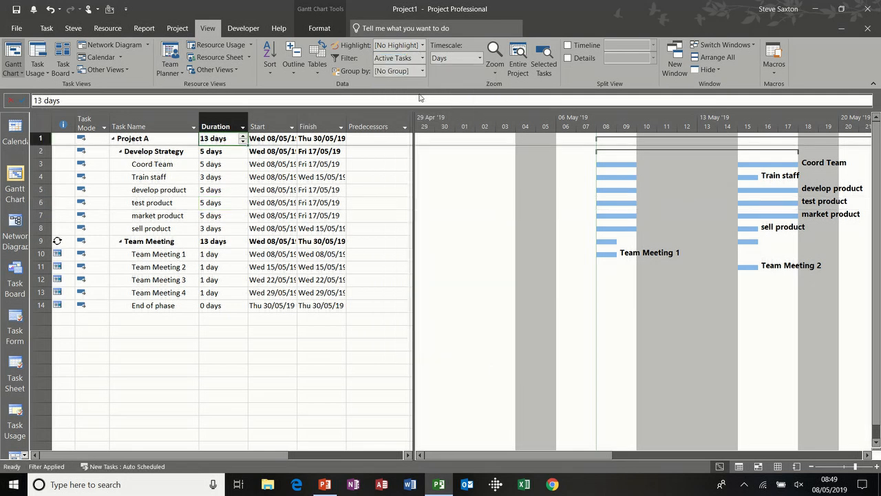
{"action": "left_click", "coordinate": [422, 62]}
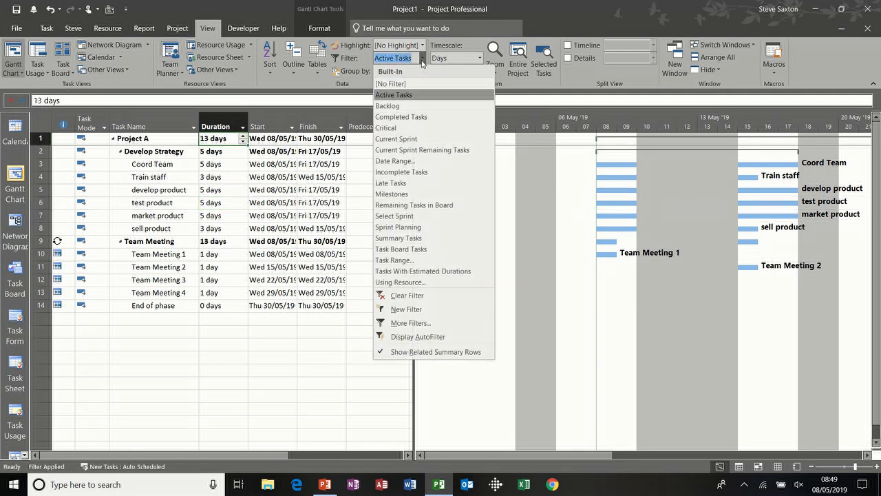
{"action": "left_click", "coordinate": [416, 128]}
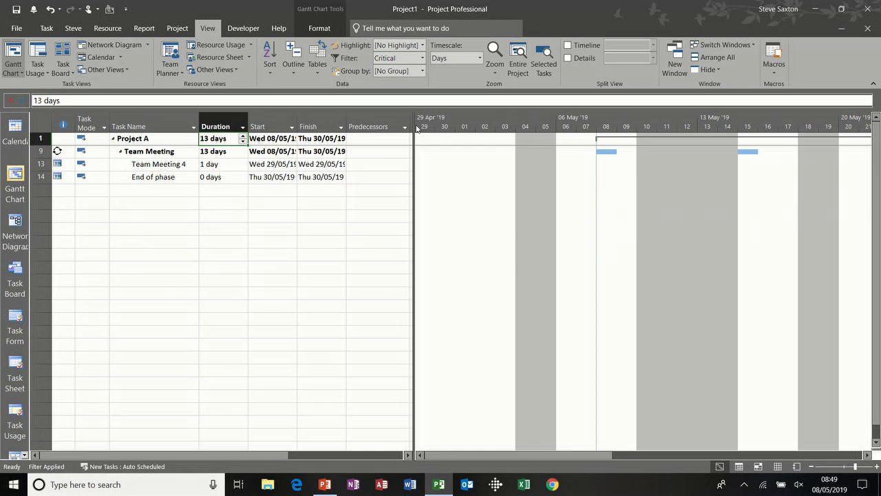
Filter the task table to Milestones, and restore the unfiltered task list
{"action": "left_click", "coordinate": [423, 58]}
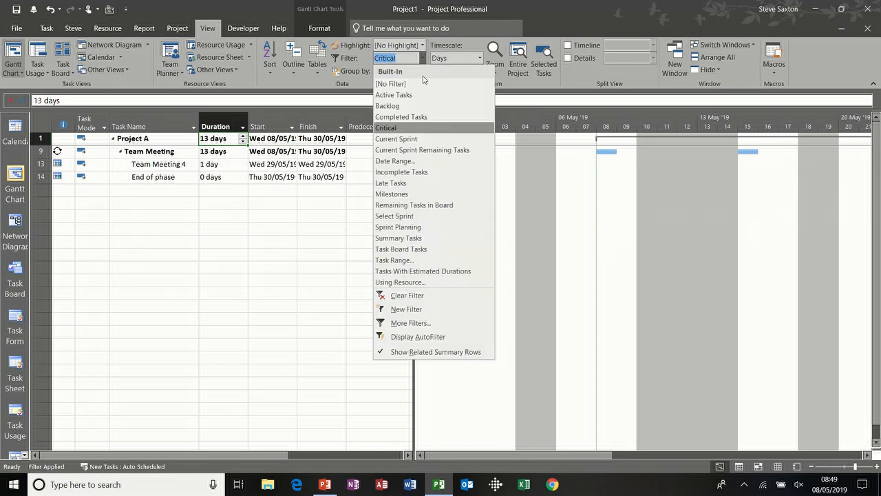
{"action": "left_click", "coordinate": [407, 193]}
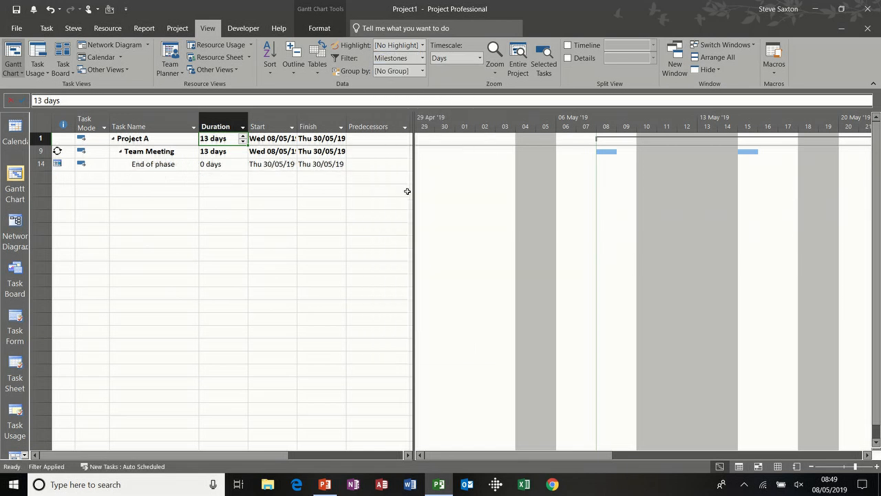
{"action": "left_click", "coordinate": [423, 60]}
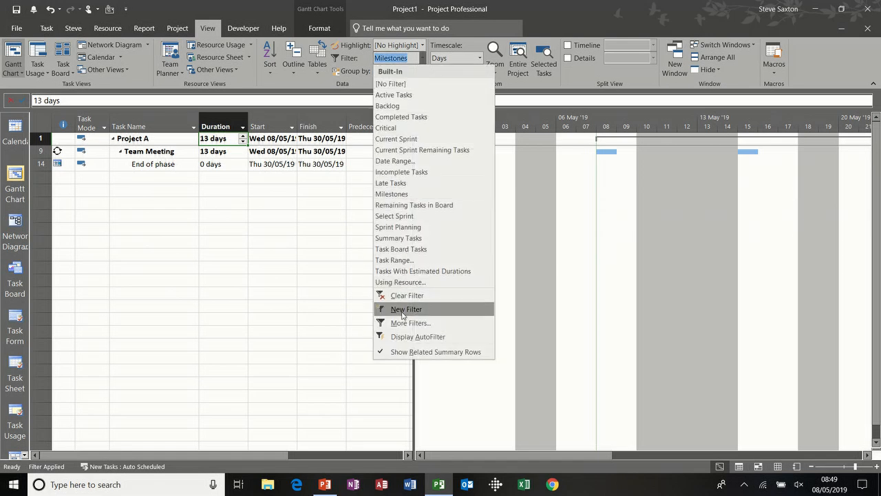
{"action": "left_click", "coordinate": [405, 84]}
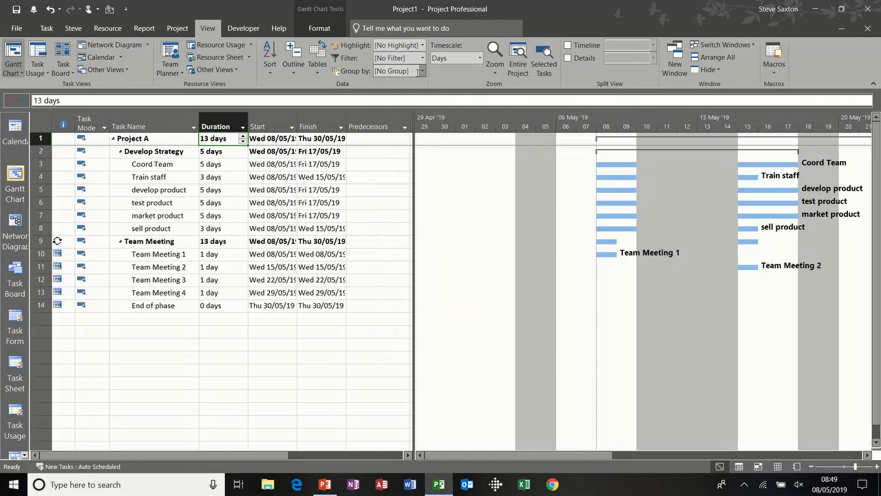
Group the tasks by Critical and by Milestones in turn, and restore the ungrouped task list
{"action": "left_click", "coordinate": [423, 72]}
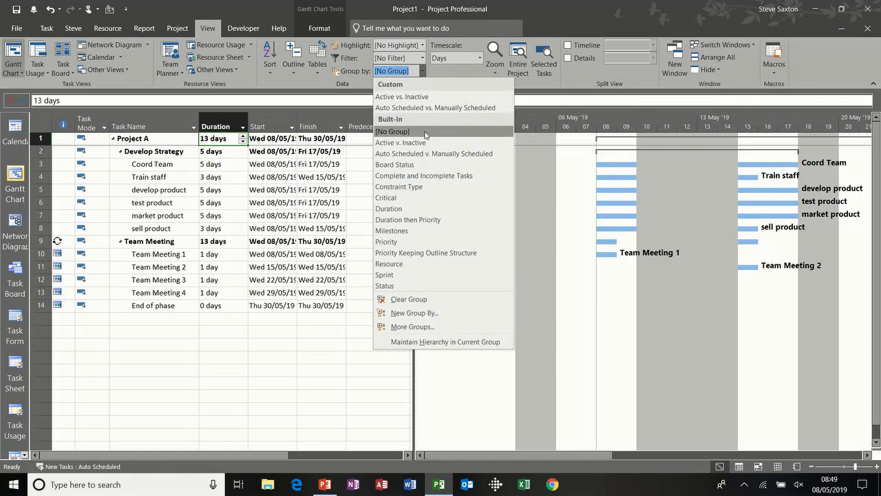
{"action": "left_click", "coordinate": [410, 198]}
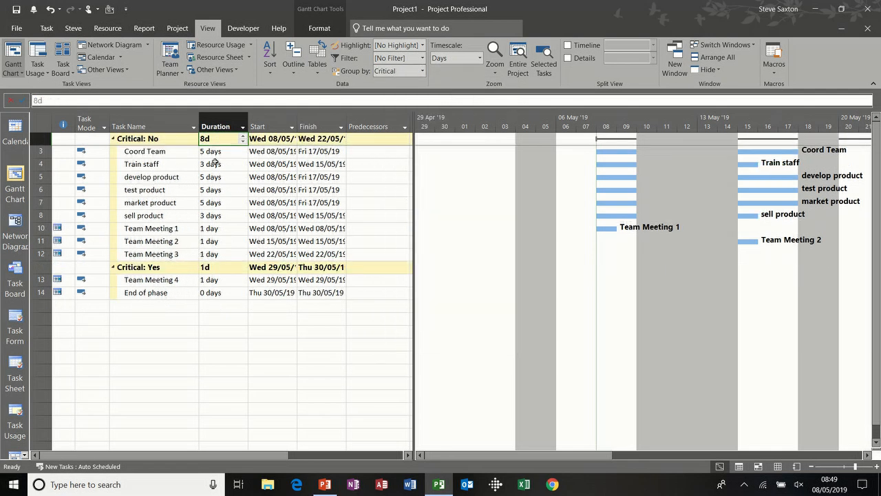
{"action": "left_click", "coordinate": [423, 72]}
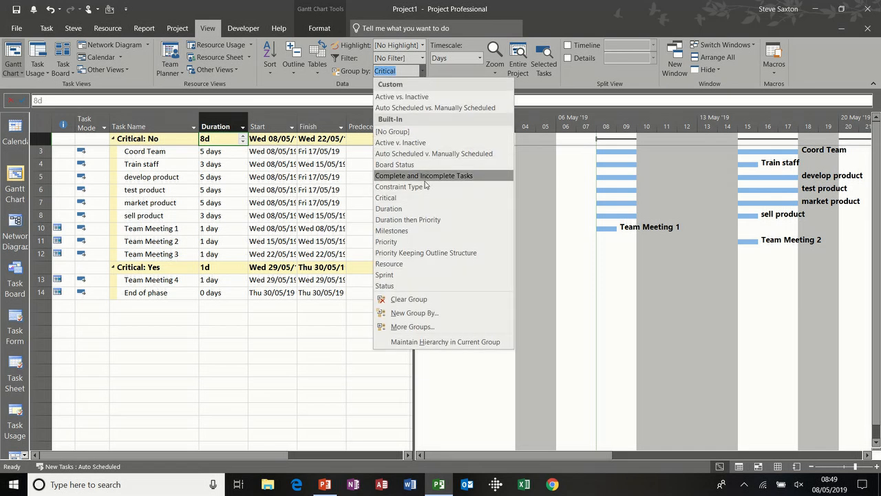
{"action": "left_click", "coordinate": [418, 232]}
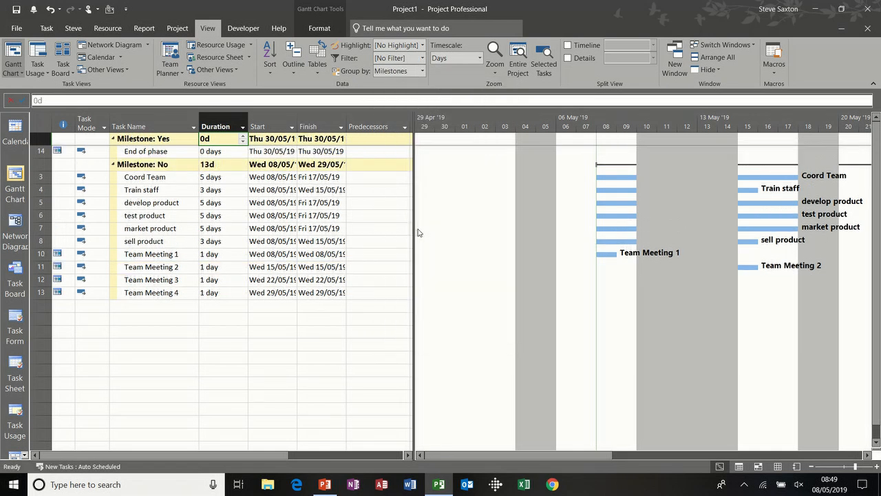
{"action": "left_click", "coordinate": [422, 71]}
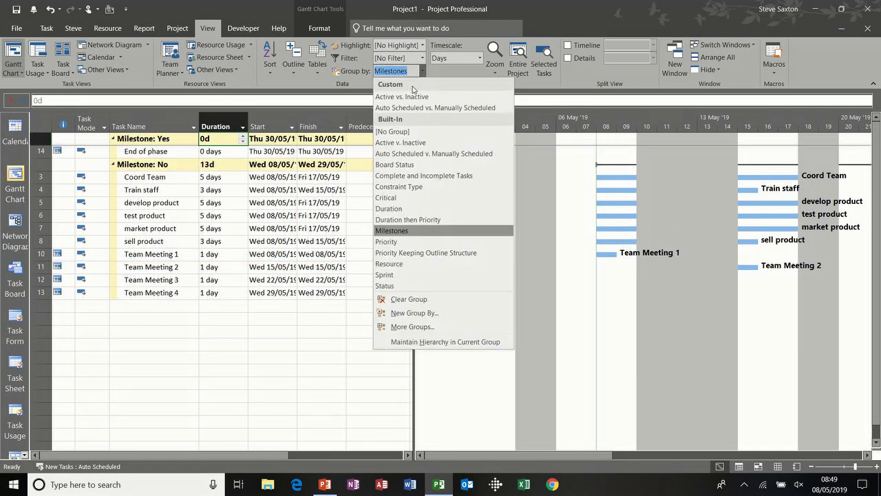
{"action": "left_click", "coordinate": [403, 132]}
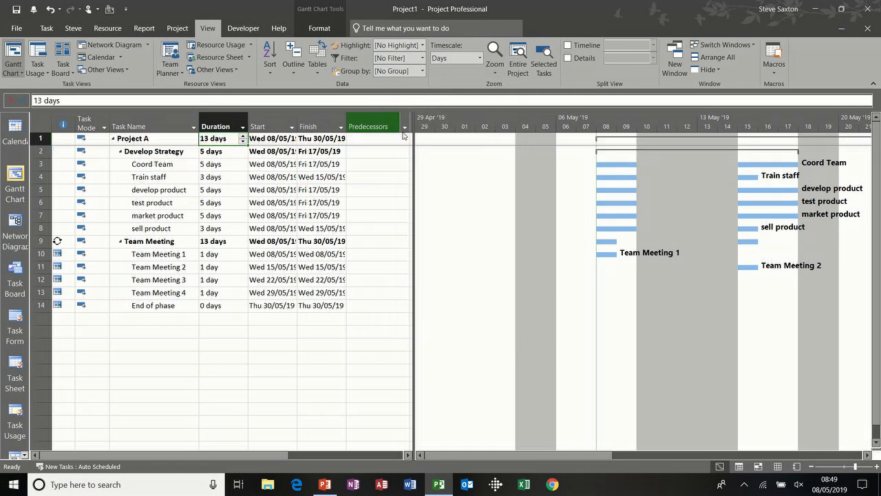
Filter the Start column to show only tasks starting next week
{"action": "left_click", "coordinate": [292, 128]}
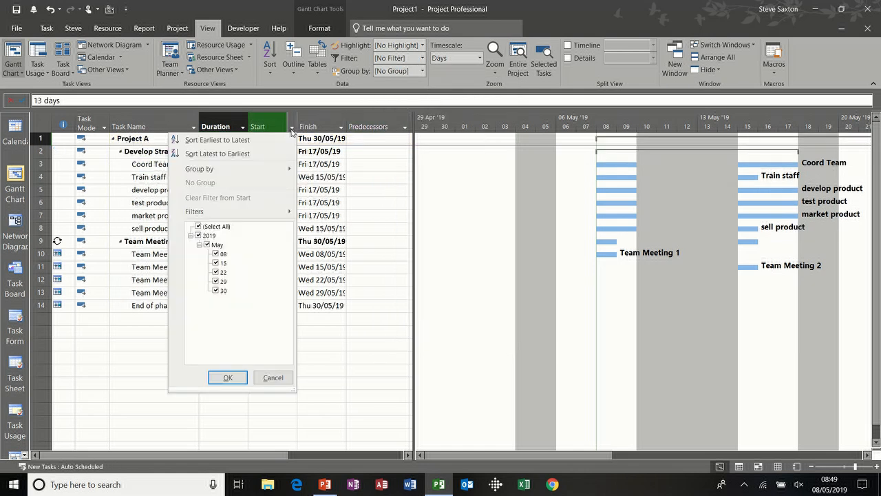
{"action": "left_click", "coordinate": [243, 129]}
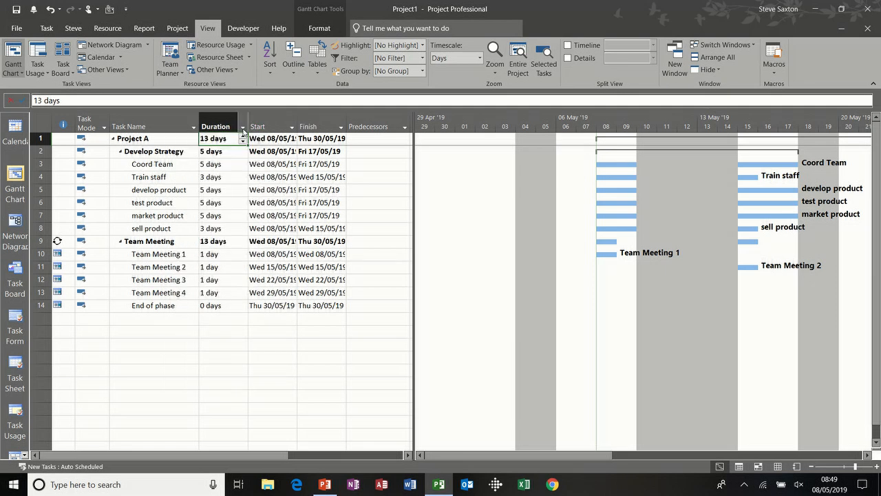
{"action": "left_click", "coordinate": [194, 128]}
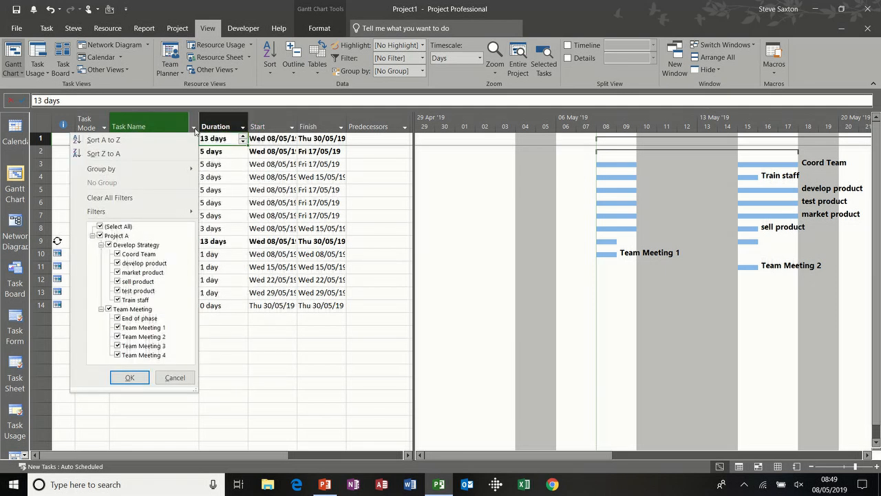
{"action": "left_click", "coordinate": [194, 129]}
{"action": "left_click", "coordinate": [292, 128]}
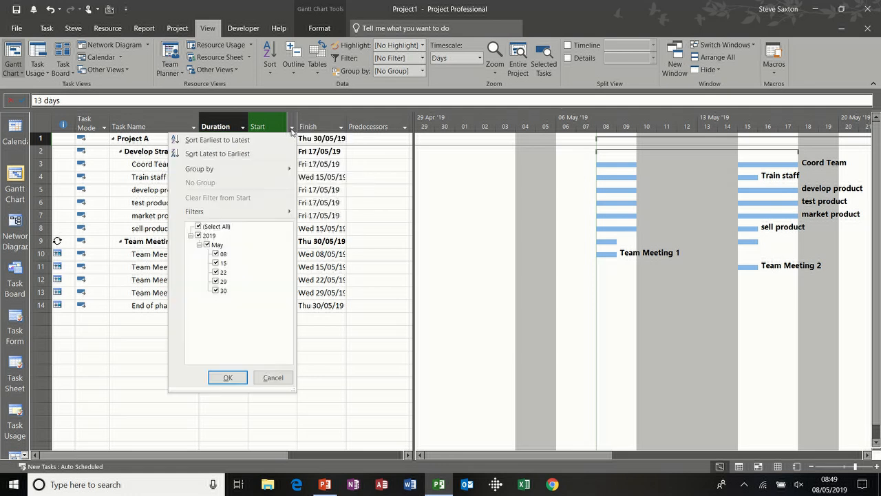
{"action": "mouse_move", "coordinate": [270, 214]}
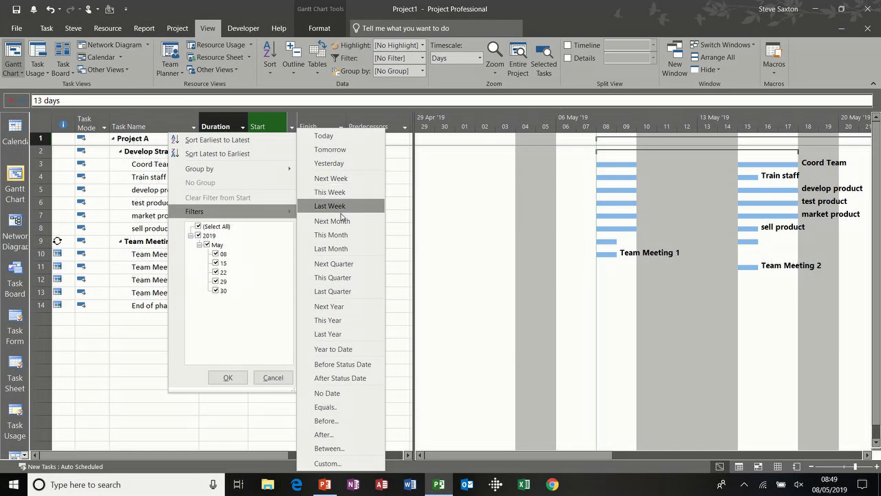
{"action": "left_click", "coordinate": [342, 178]}
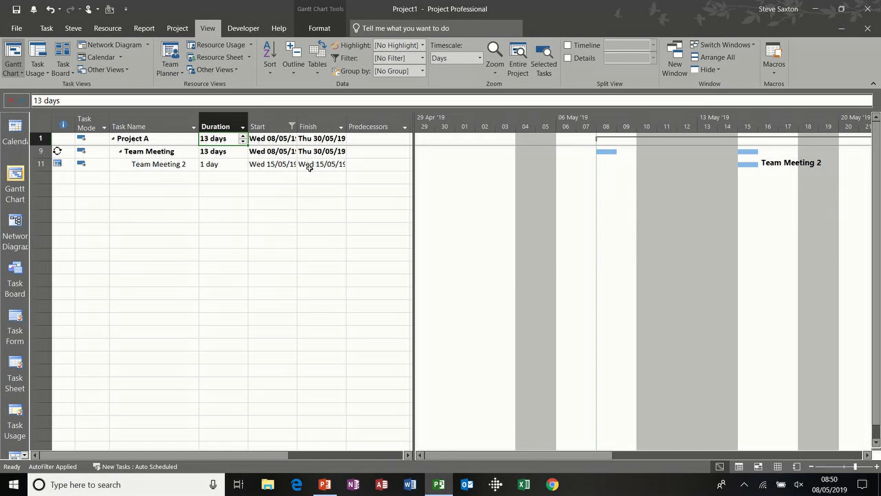
Reset the Start column's filter so that all start dates are selected
{"action": "mouse_move", "coordinate": [289, 124]}
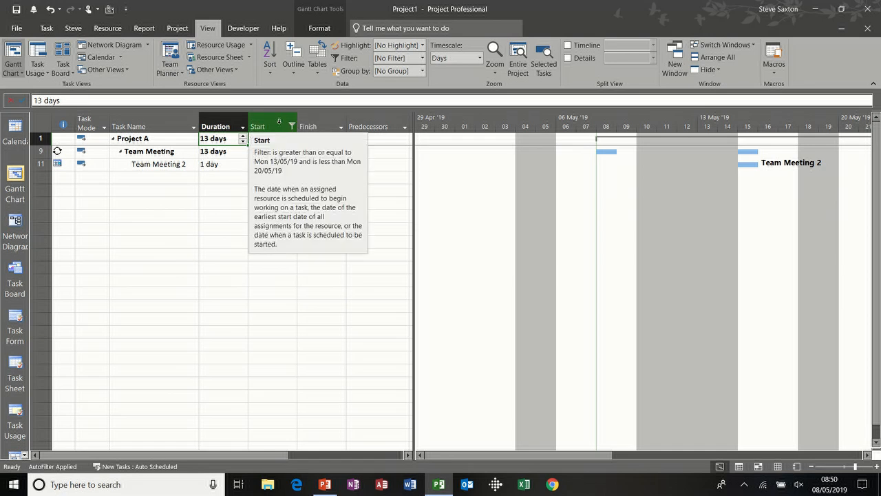
{"action": "left_click", "coordinate": [292, 126]}
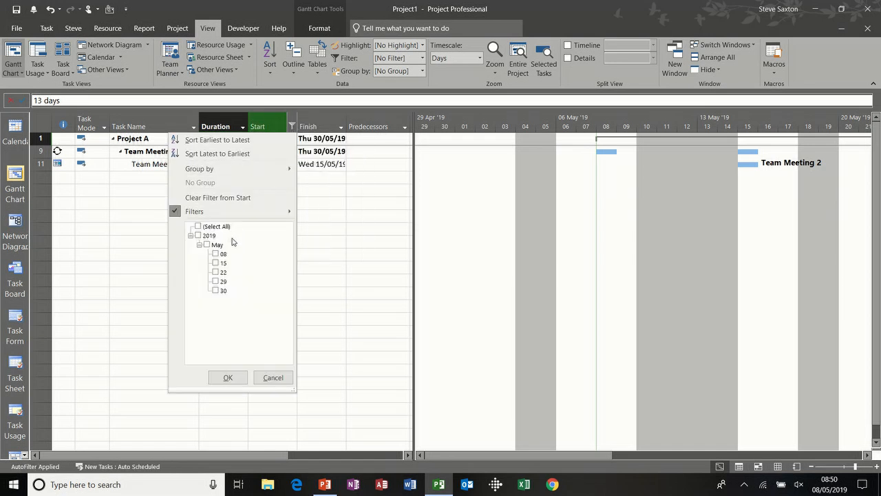
{"action": "left_click", "coordinate": [199, 227]}
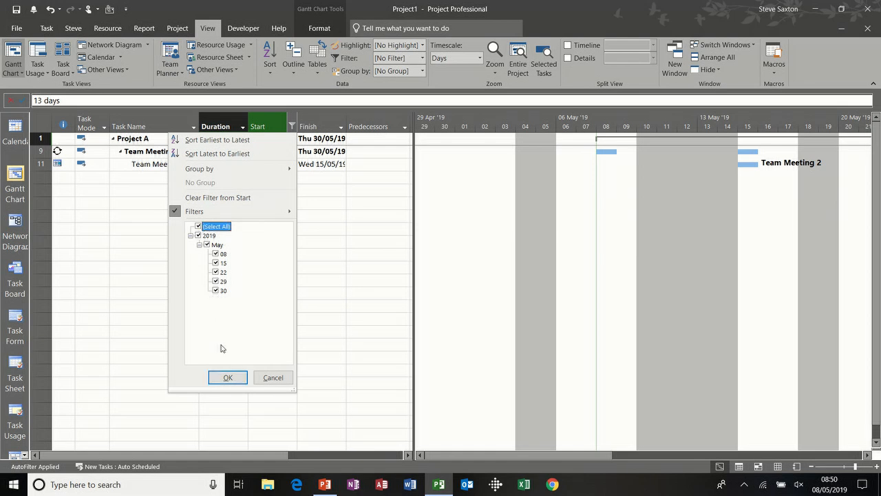
{"action": "left_click", "coordinate": [227, 379]}
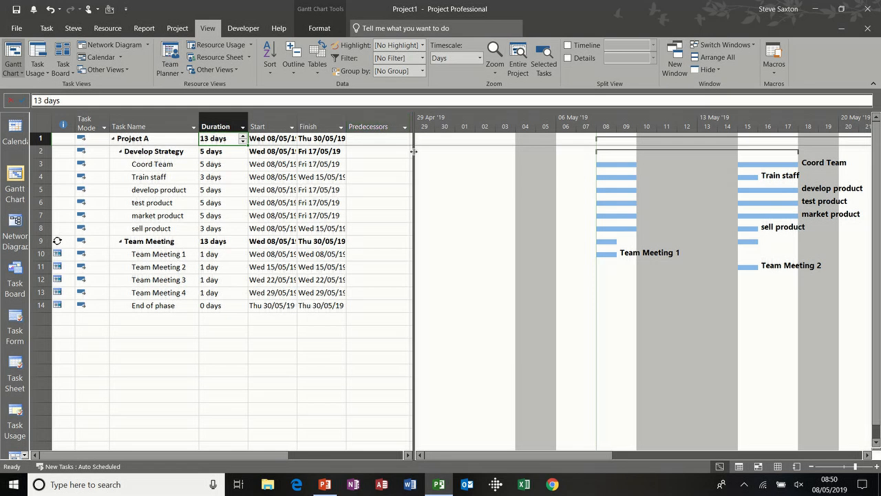
Widen the task table to examine the Resource Names column's filter options, and narrow the table to just past the Finish column
{"action": "left_click_drag", "start_coordinate": [415, 153], "coordinate": [527, 160]}
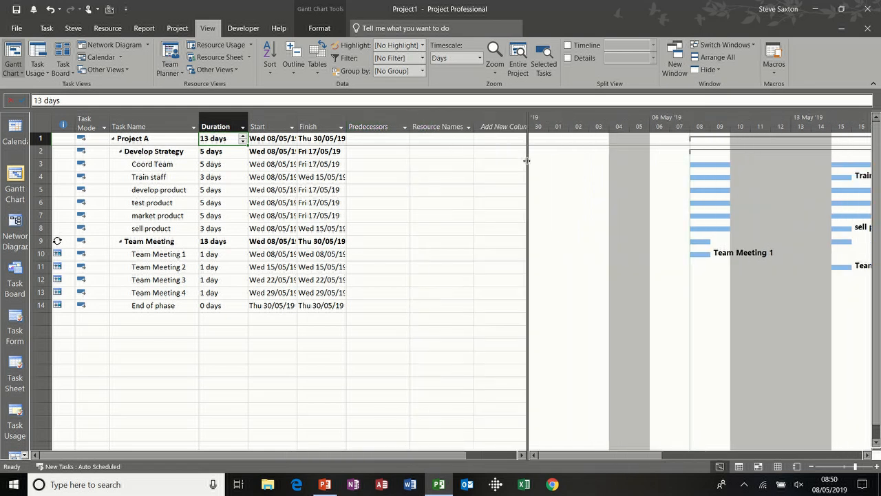
{"action": "left_click", "coordinate": [468, 127]}
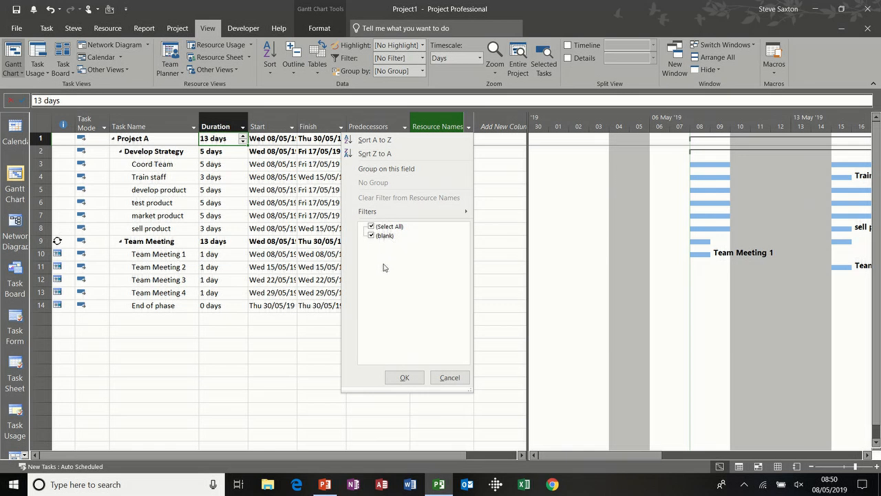
{"action": "left_click", "coordinate": [448, 377]}
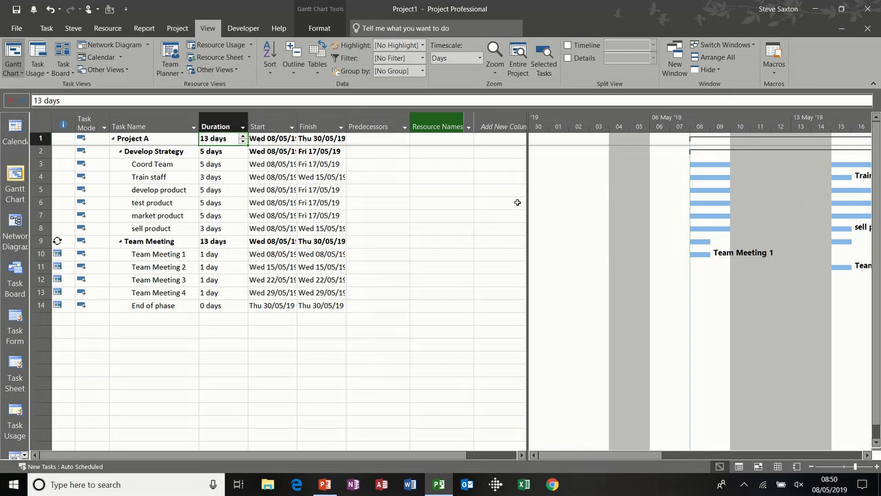
{"action": "left_click_drag", "start_coordinate": [526, 206], "coordinate": [373, 210]}
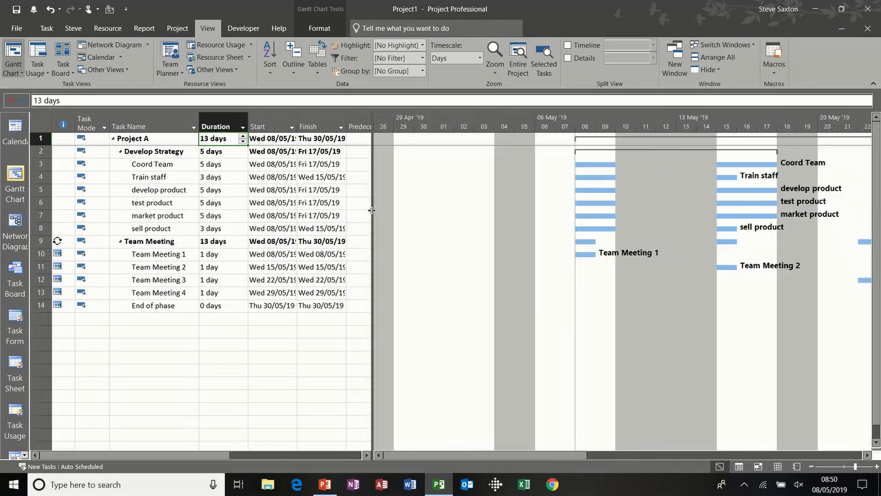
Open the project information, try scheduling from Project Finish Date, and set Schedule from back to Project Start Date
{"action": "left_click", "coordinate": [180, 29]}
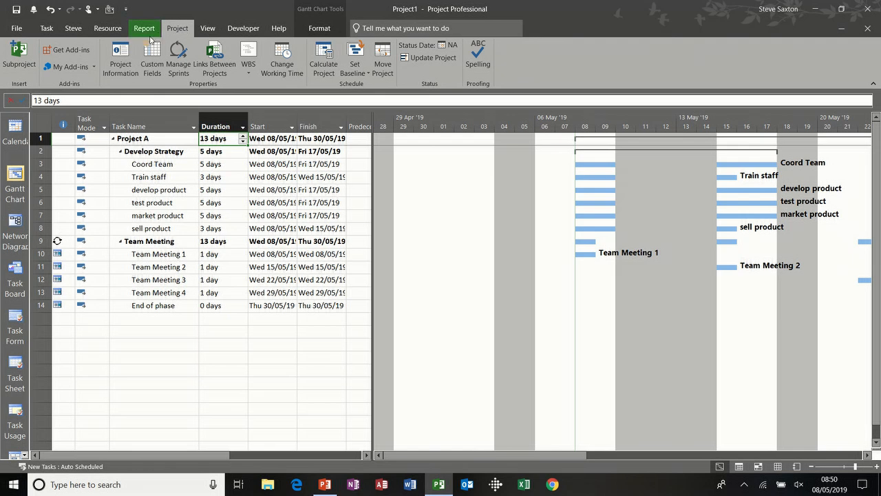
{"action": "left_click", "coordinate": [120, 54]}
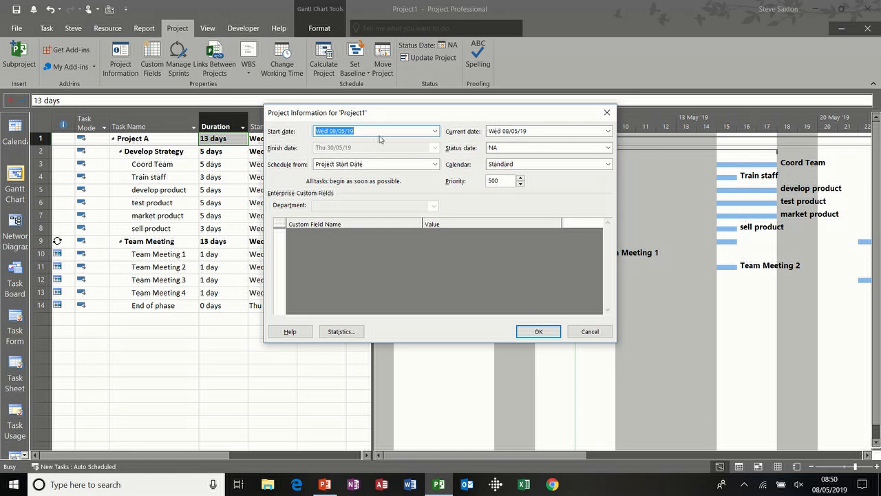
{"action": "left_click", "coordinate": [435, 131]}
{"action": "left_click", "coordinate": [435, 131]}
{"action": "left_click", "coordinate": [435, 164]}
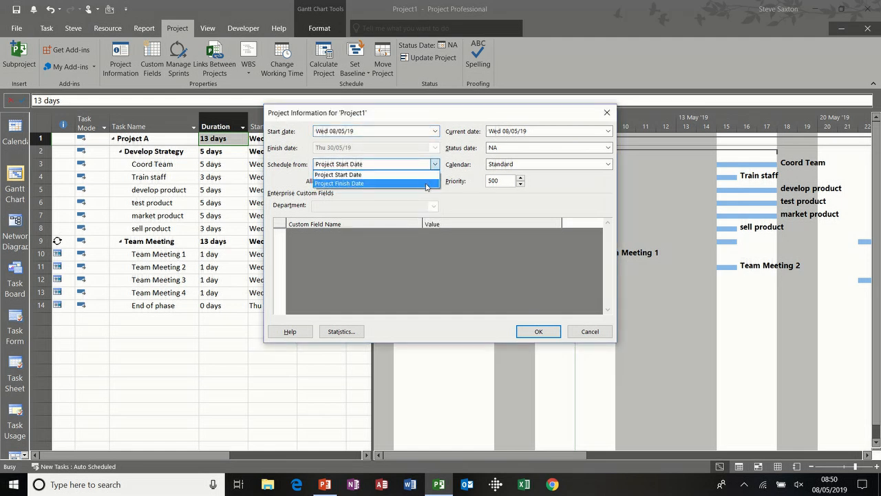
{"action": "left_click", "coordinate": [427, 183]}
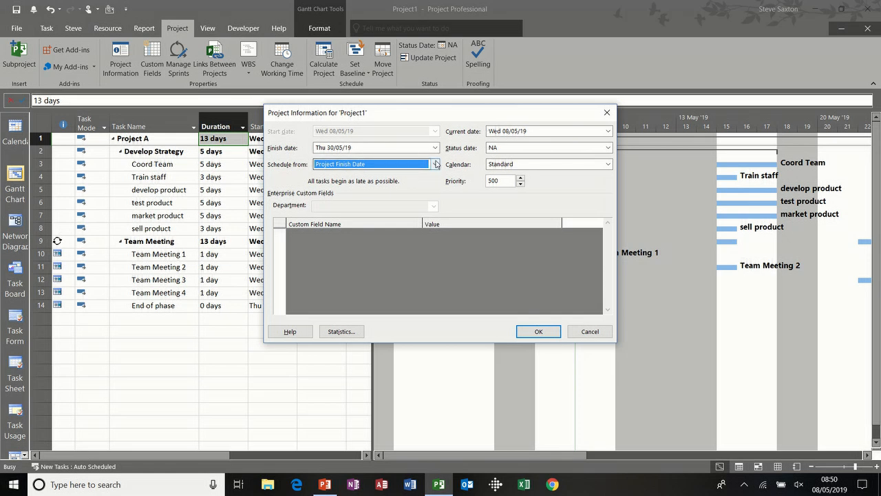
{"action": "left_click", "coordinate": [435, 164]}
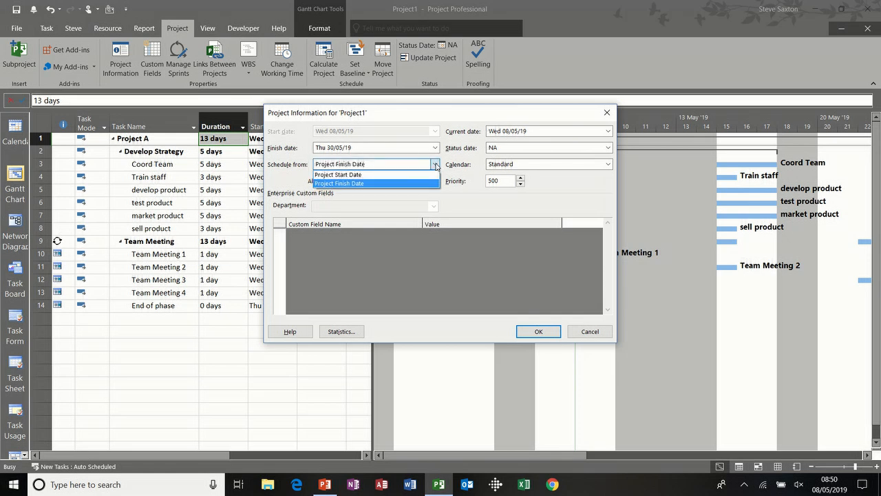
{"action": "left_click", "coordinate": [424, 175]}
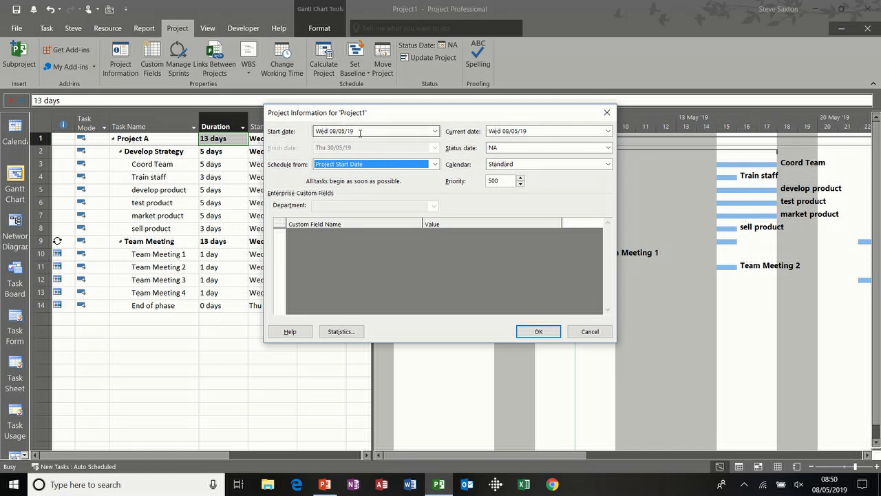
{"action": "left_click", "coordinate": [435, 164]}
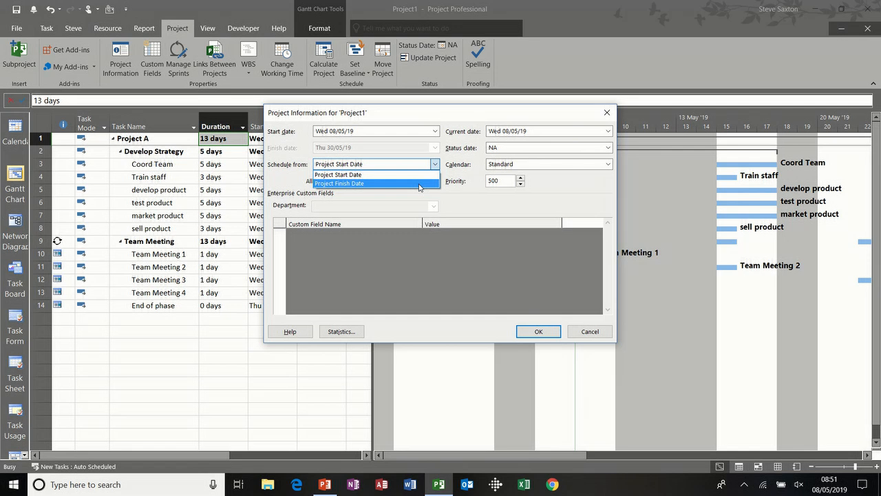
{"action": "left_click", "coordinate": [418, 183]}
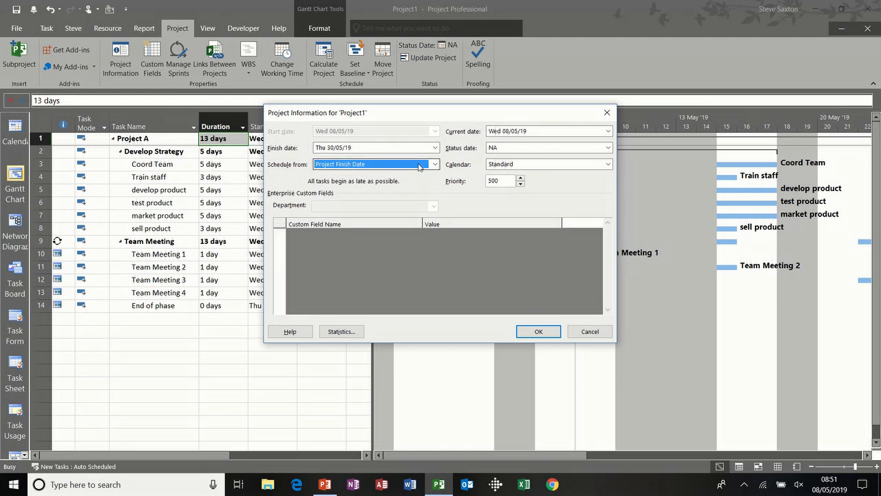
{"action": "left_click", "coordinate": [419, 166]}
{"action": "left_click", "coordinate": [421, 173]}
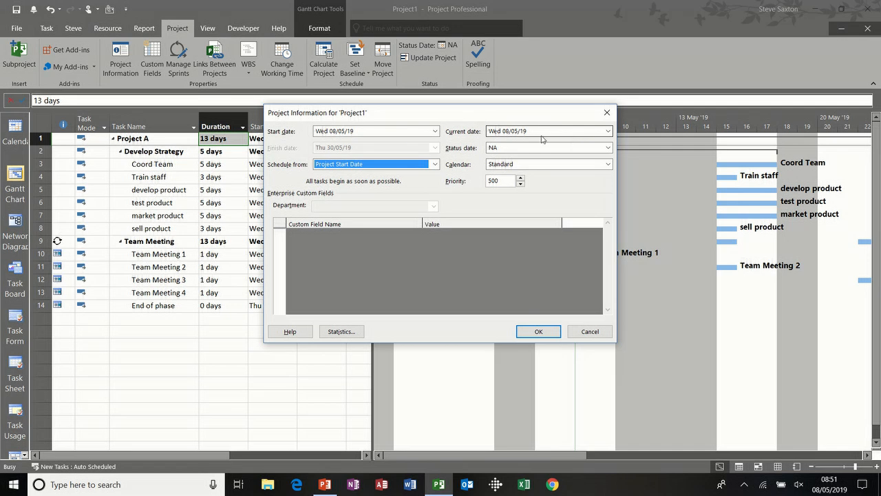
Examine the status date and the available project calendars in the project information, and close it without saving changes
{"action": "left_click", "coordinate": [569, 147]}
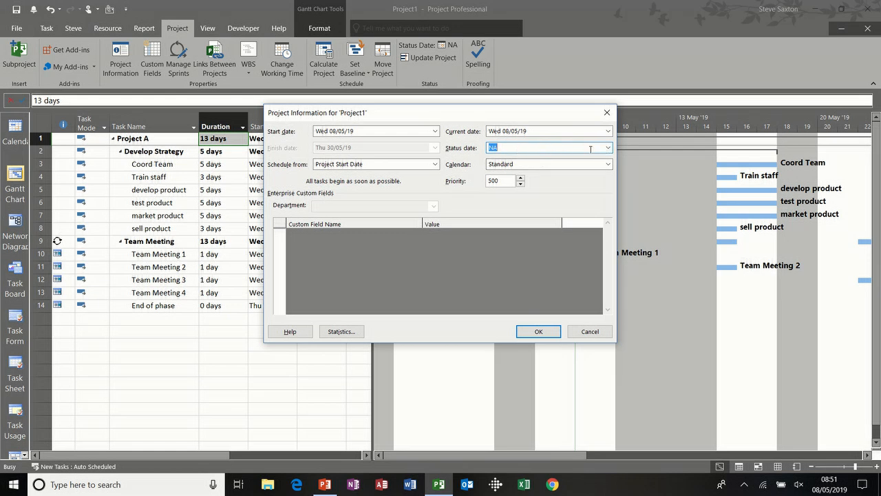
{"action": "left_click", "coordinate": [609, 164]}
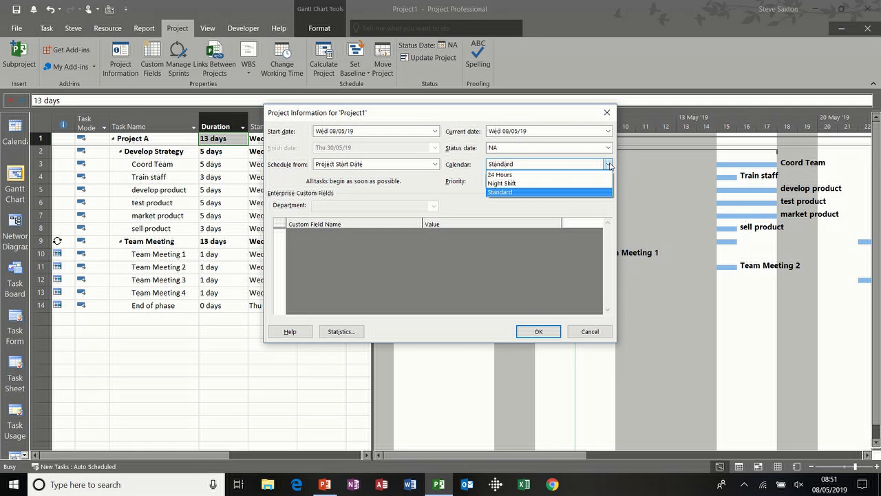
{"action": "left_click", "coordinate": [610, 165]}
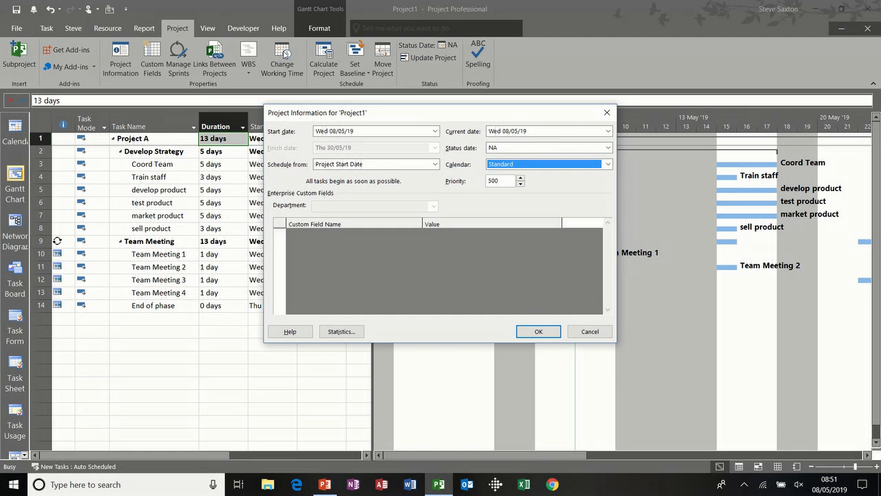
{"action": "left_click", "coordinate": [610, 165]}
{"action": "left_click", "coordinate": [609, 165]}
{"action": "left_click", "coordinate": [585, 332]}
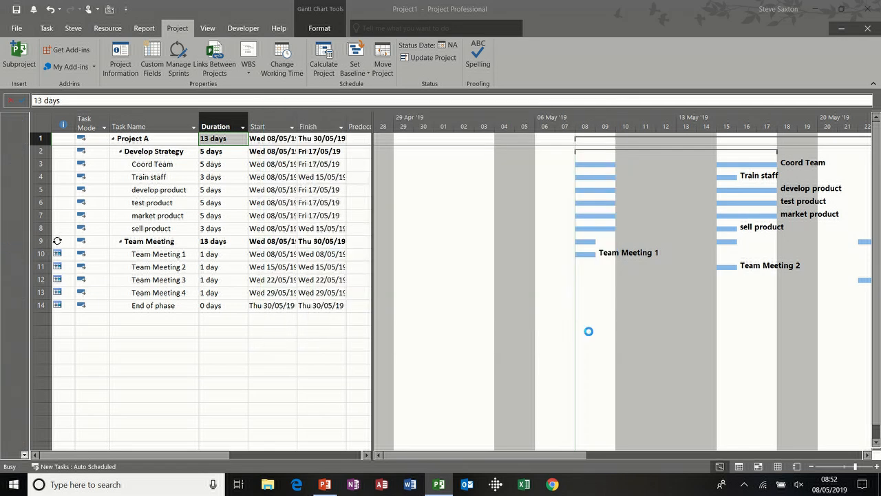
Examine the general task information of Coord Team, including its priority, and close it without changes
{"action": "double_click", "coordinate": [155, 165]}
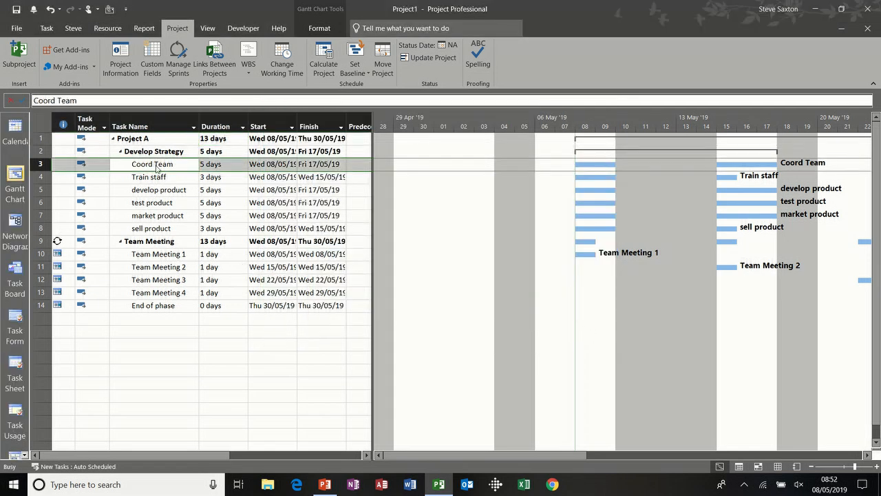
{"action": "left_click", "coordinate": [284, 150]}
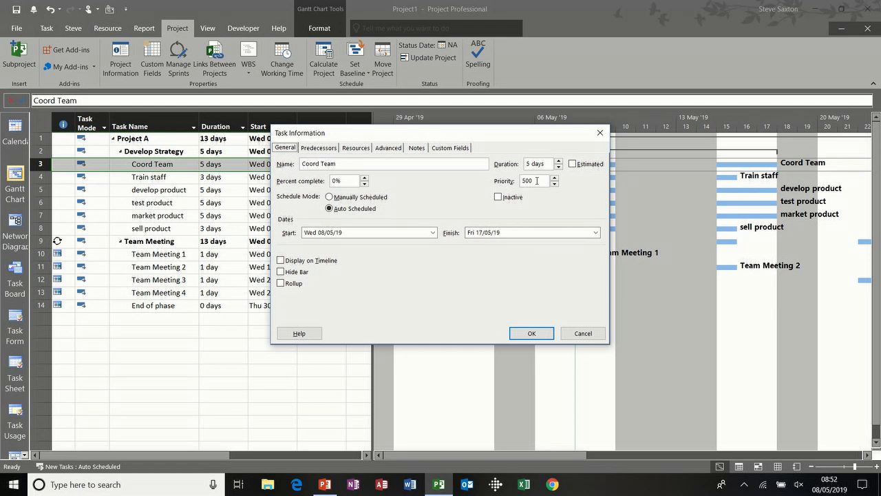
{"action": "left_click", "coordinate": [582, 333]}
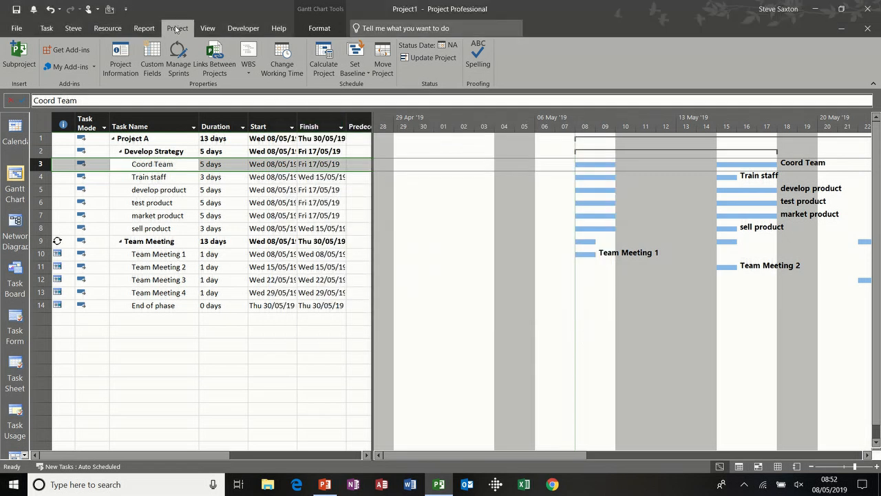
Open the Gantt chart's print page setup and try the Fit to scaling option, returning to Adjust to
{"action": "left_click", "coordinate": [17, 29]}
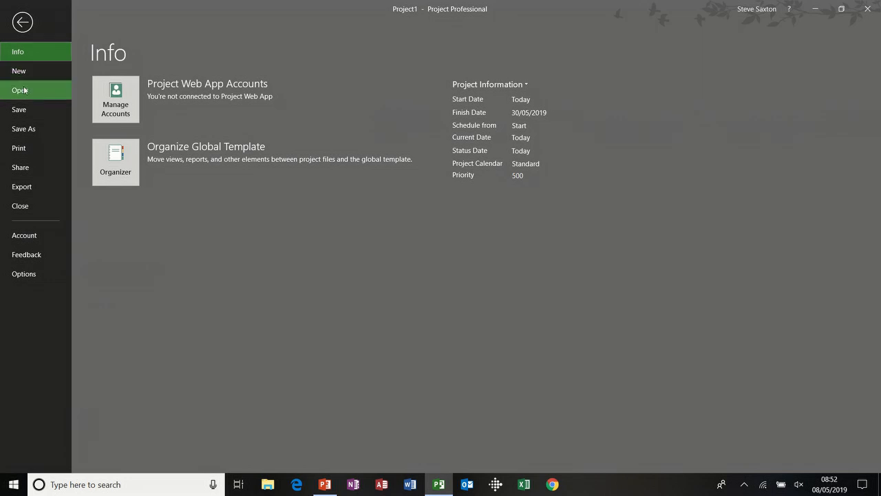
{"action": "left_click", "coordinate": [21, 147]}
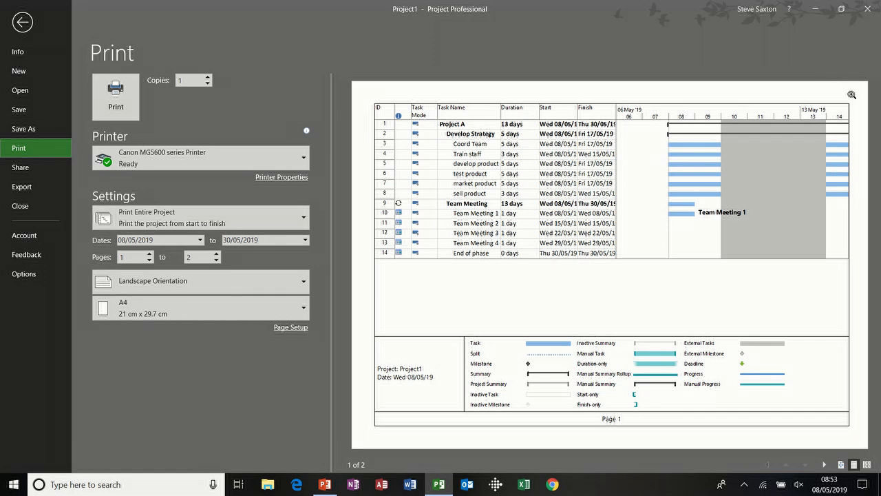
{"action": "left_click", "coordinate": [290, 327]}
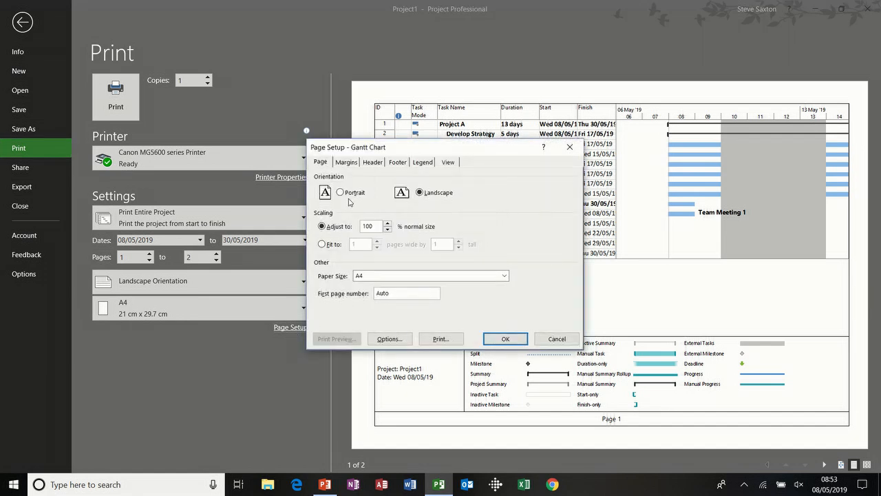
{"action": "left_click_drag", "start_coordinate": [383, 145], "coordinate": [416, 173]}
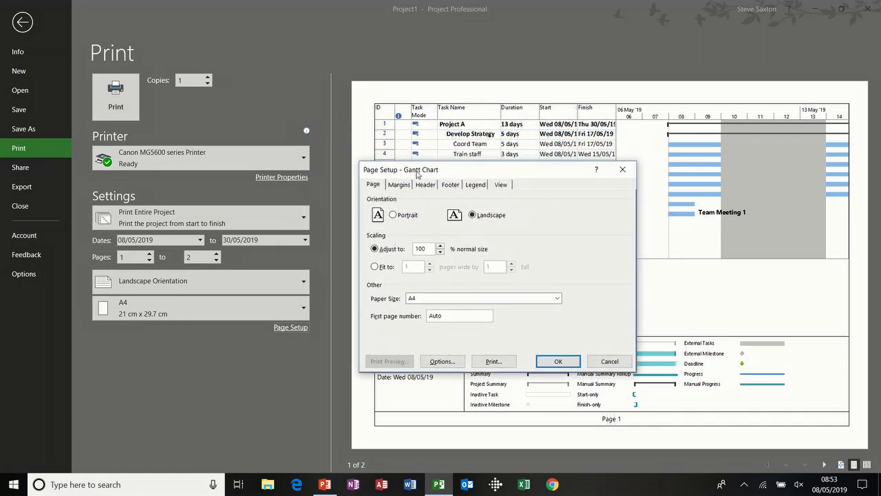
{"action": "left_click_drag", "start_coordinate": [418, 175], "coordinate": [425, 186]}
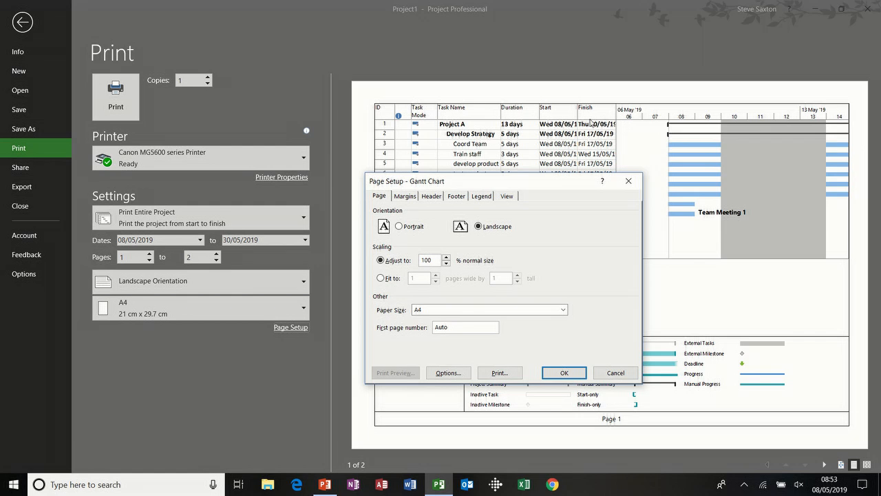
{"action": "left_click", "coordinate": [389, 278]}
{"action": "left_click", "coordinate": [398, 261]}
Examine the margin, header and footer settings in the page setup, ending on the header settings
{"action": "left_click", "coordinate": [414, 199]}
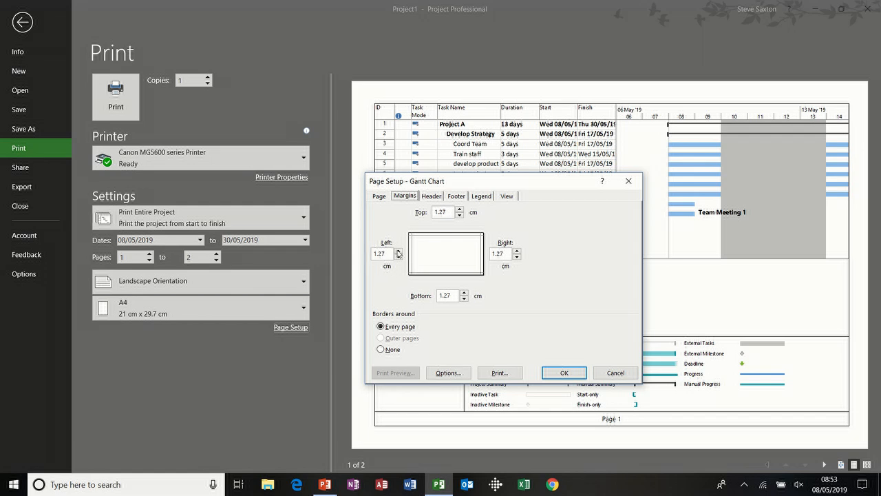
{"action": "left_click", "coordinate": [433, 198]}
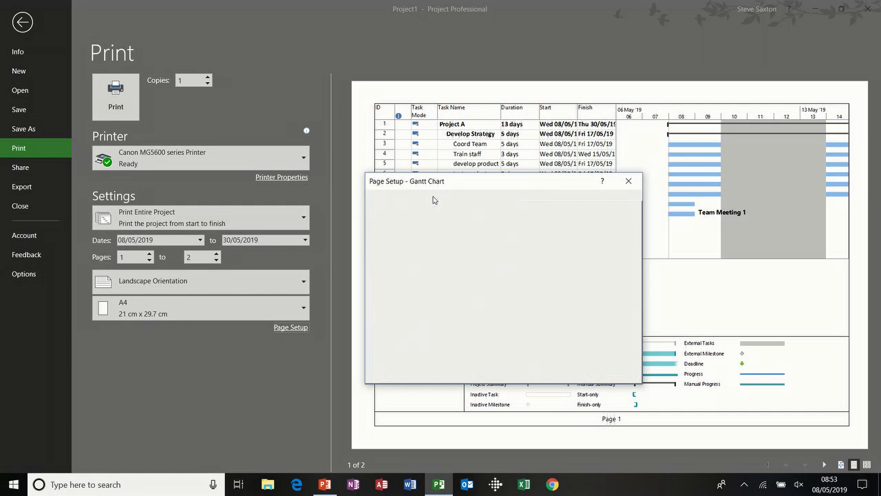
{"action": "left_click", "coordinate": [451, 199]}
{"action": "left_click", "coordinate": [433, 196]}
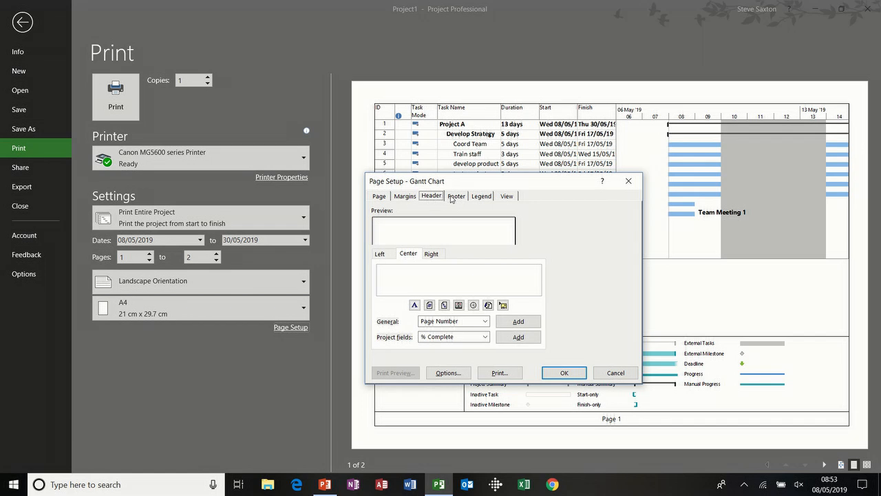
{"action": "left_click", "coordinate": [451, 198]}
{"action": "left_click", "coordinate": [434, 198]}
Enter the author's first name in the header's left section and insert the date and time in its center section
{"action": "left_click", "coordinate": [384, 256]}
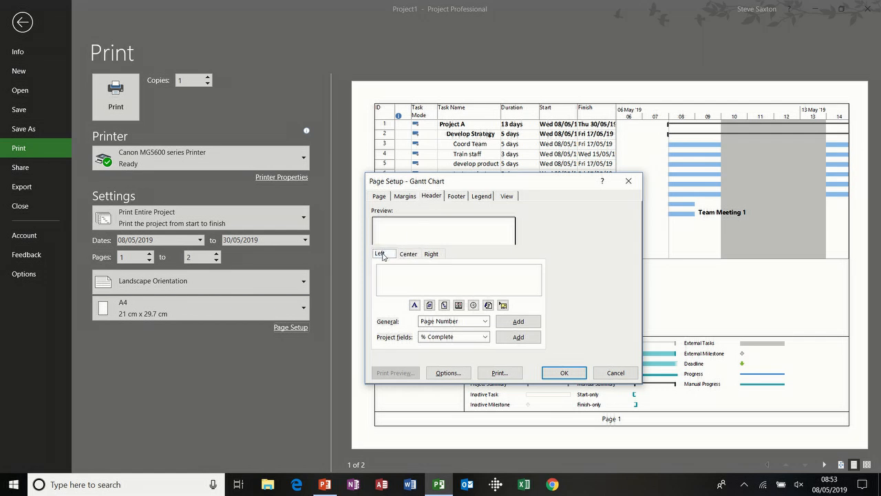
{"action": "left_click", "coordinate": [396, 273]}
{"action": "type", "text": "steve"}
{"action": "left_click", "coordinate": [408, 255]}
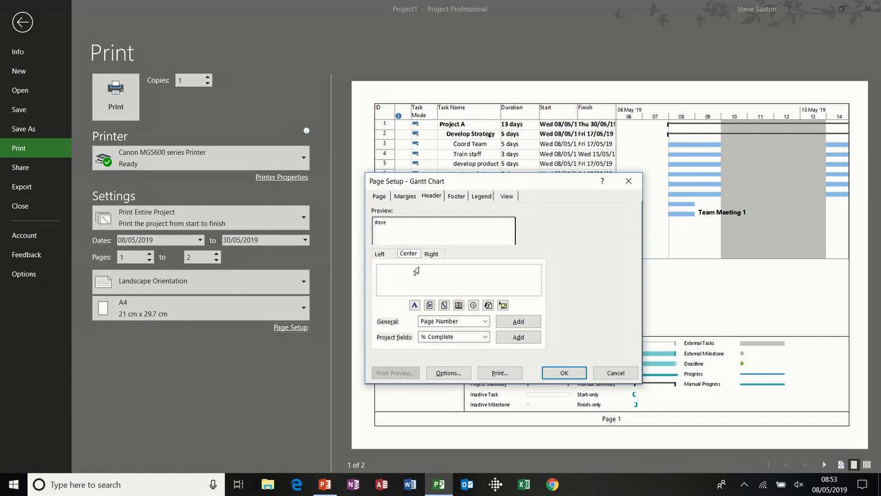
{"action": "left_click", "coordinate": [458, 305]}
{"action": "left_click", "coordinate": [473, 305]}
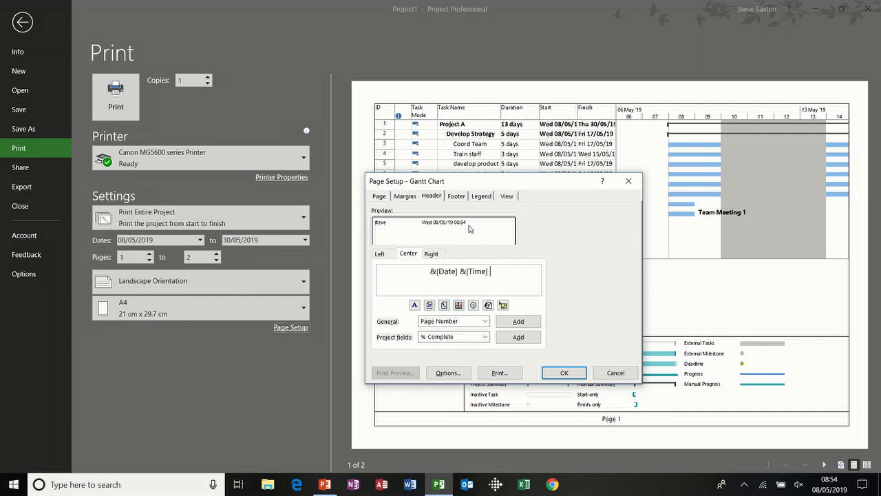
Add the project fields % Complete, Actual Cost and VAC to the header's right section
{"action": "left_click", "coordinate": [436, 254]}
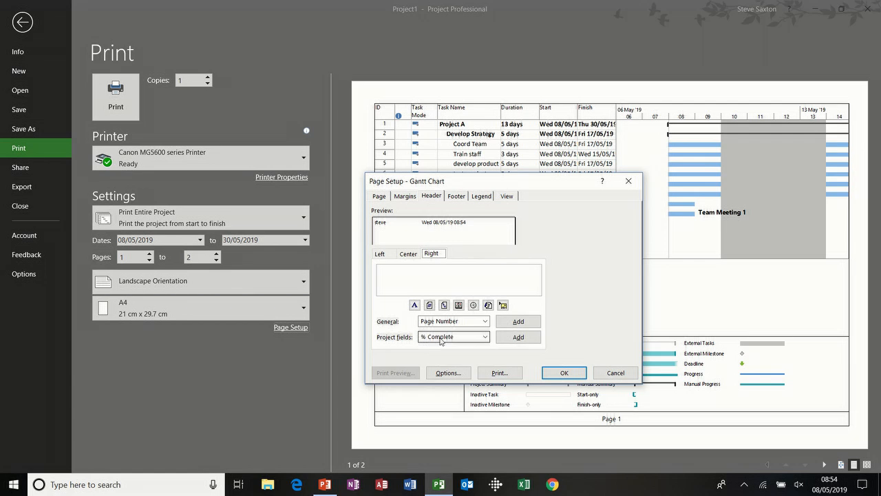
{"action": "left_click", "coordinate": [517, 337]}
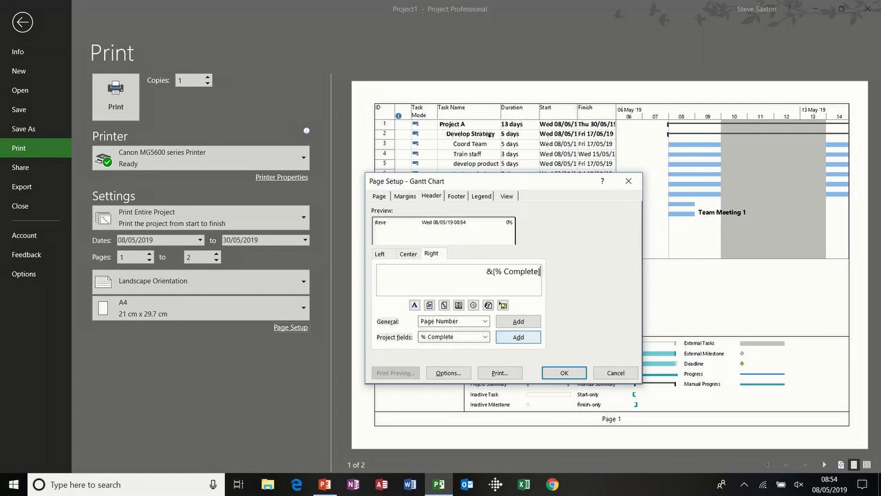
{"action": "left_click", "coordinate": [485, 336]}
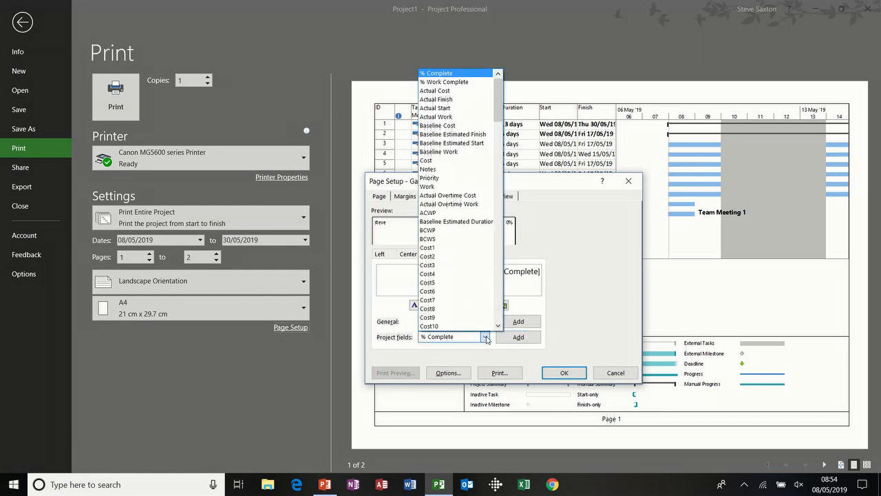
{"action": "left_click", "coordinate": [445, 91]}
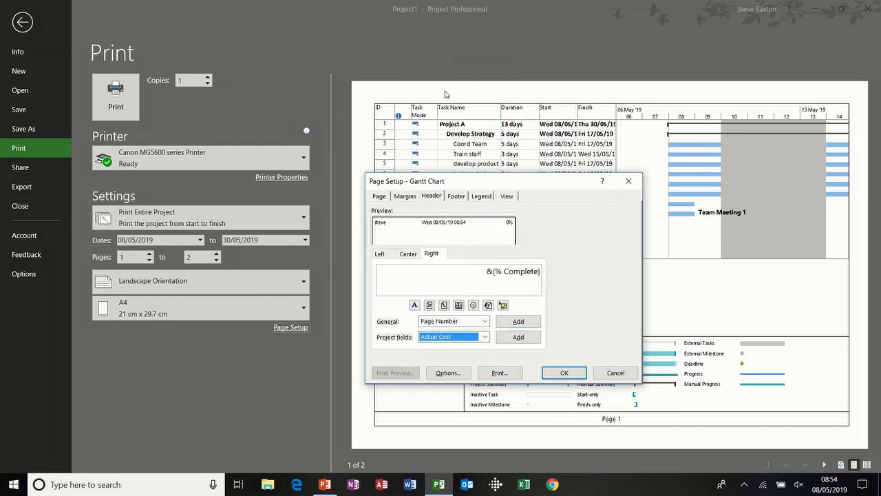
{"action": "left_click", "coordinate": [518, 336]}
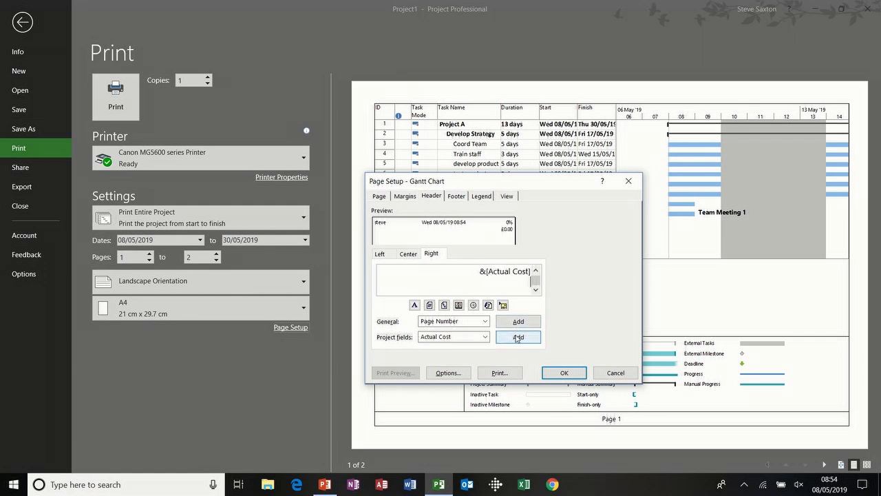
{"action": "left_click", "coordinate": [485, 336]}
{"action": "key", "text": "v"}
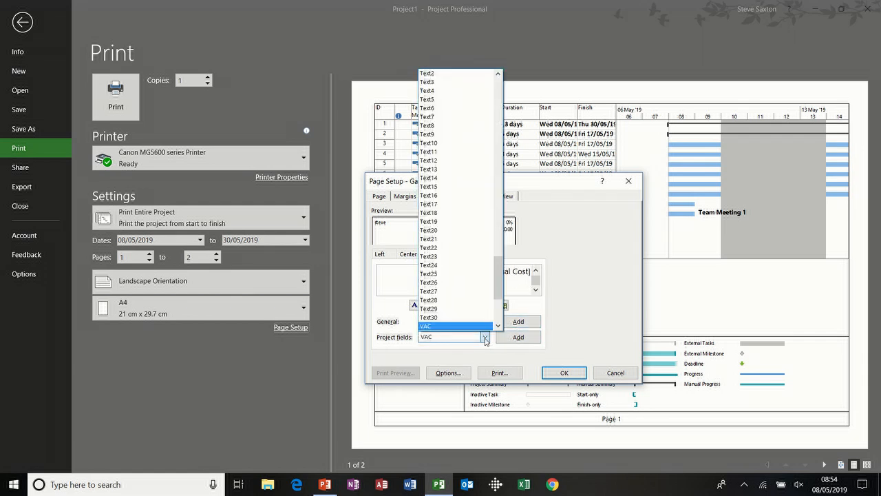
{"action": "left_click", "coordinate": [470, 326]}
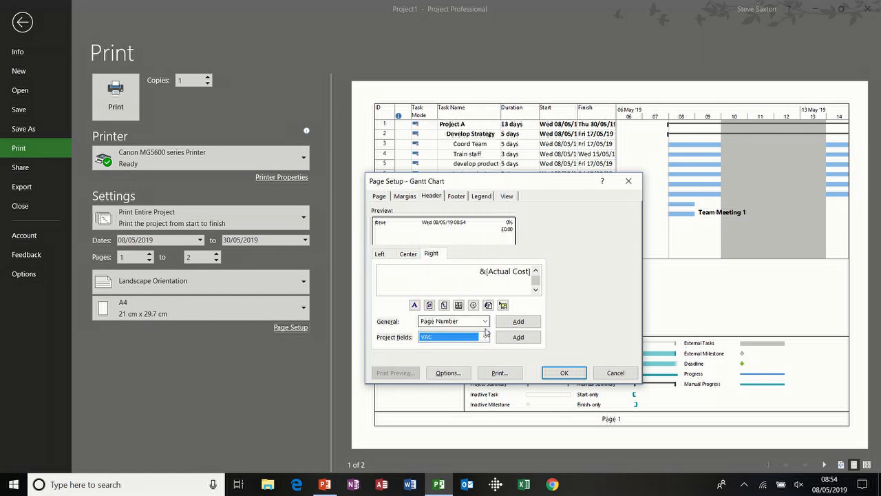
{"action": "left_click", "coordinate": [518, 336]}
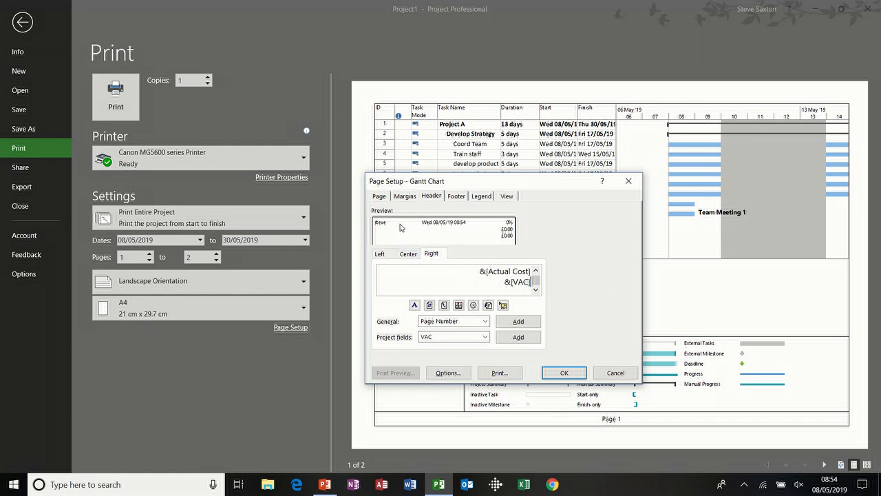
Review the footer settings, set the legend to print on a separate legend page, and apply the page setup
{"action": "left_click", "coordinate": [463, 199]}
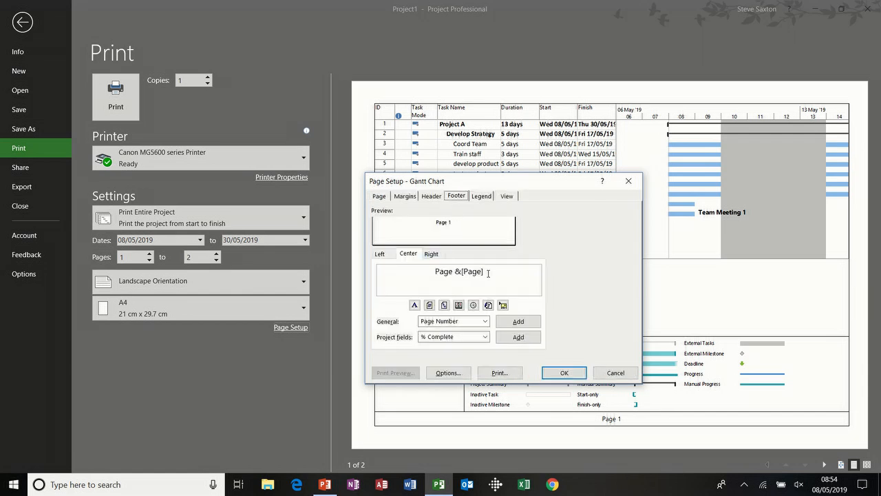
{"action": "left_click", "coordinate": [479, 198]}
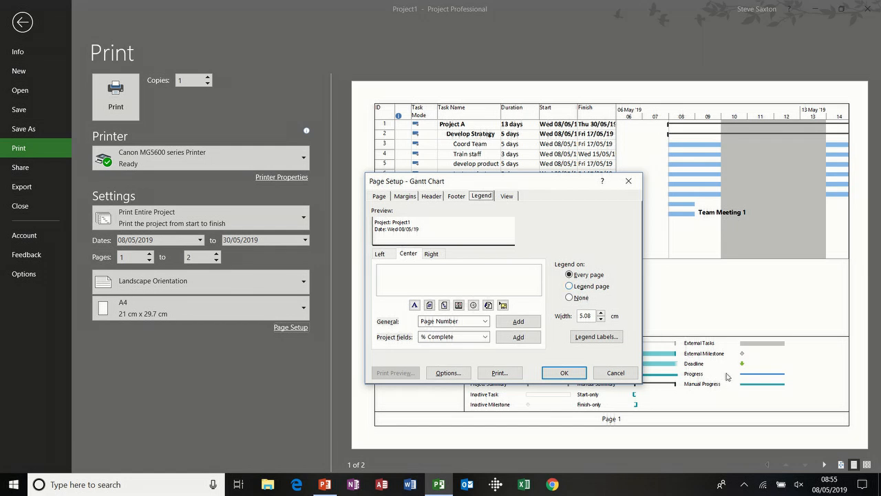
{"action": "left_click", "coordinate": [572, 286]}
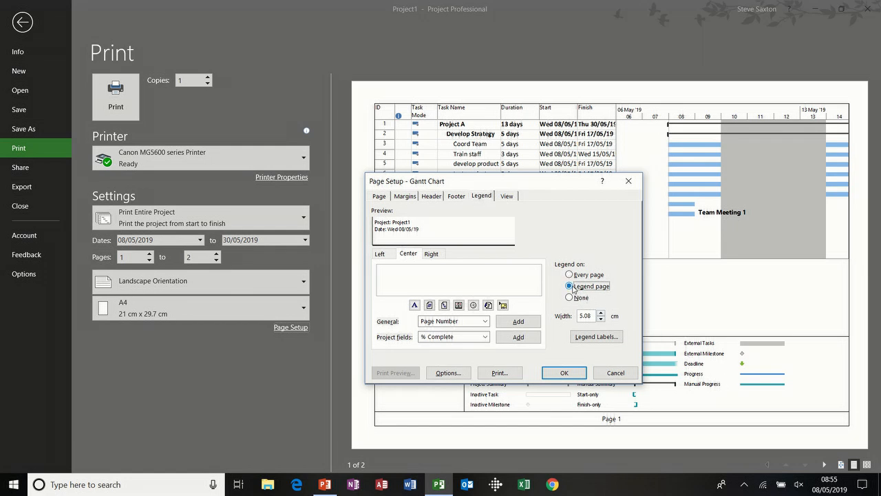
{"action": "left_click", "coordinate": [563, 372]}
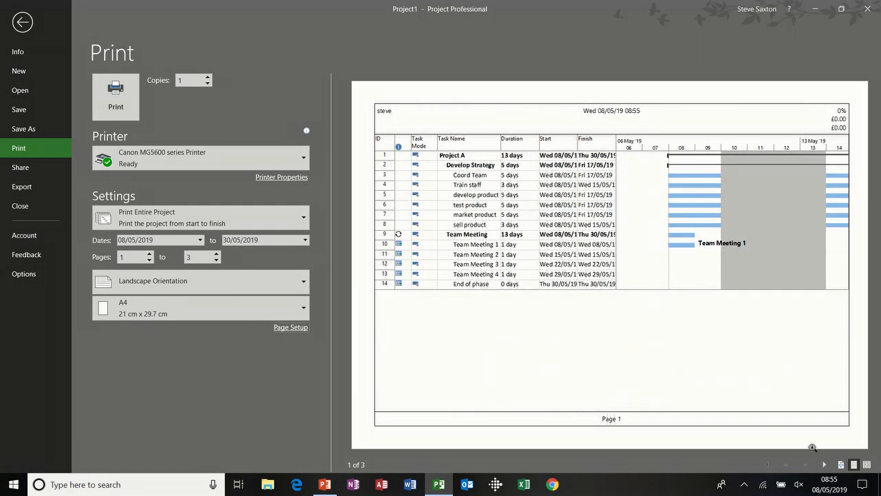
Page through the print preview to the legend page and return to the Gantt chart
{"action": "left_click", "coordinate": [825, 465]}
{"action": "left_click", "coordinate": [825, 466]}
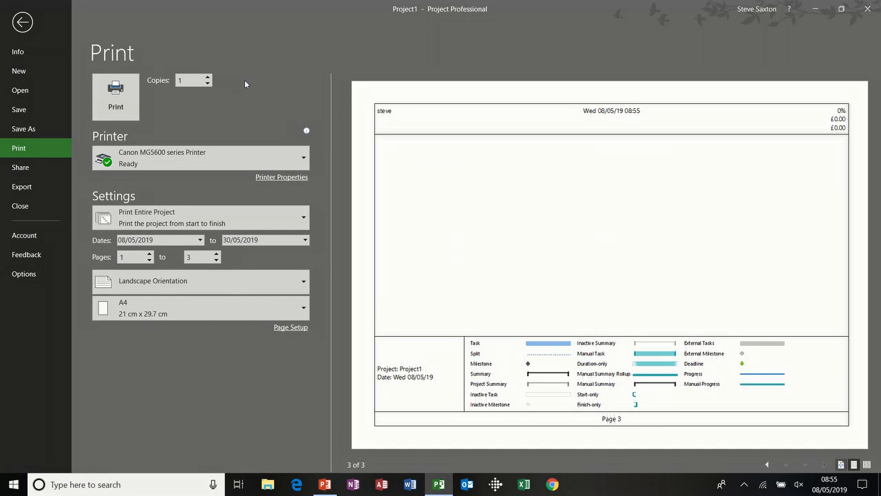
{"action": "left_click", "coordinate": [22, 24]}
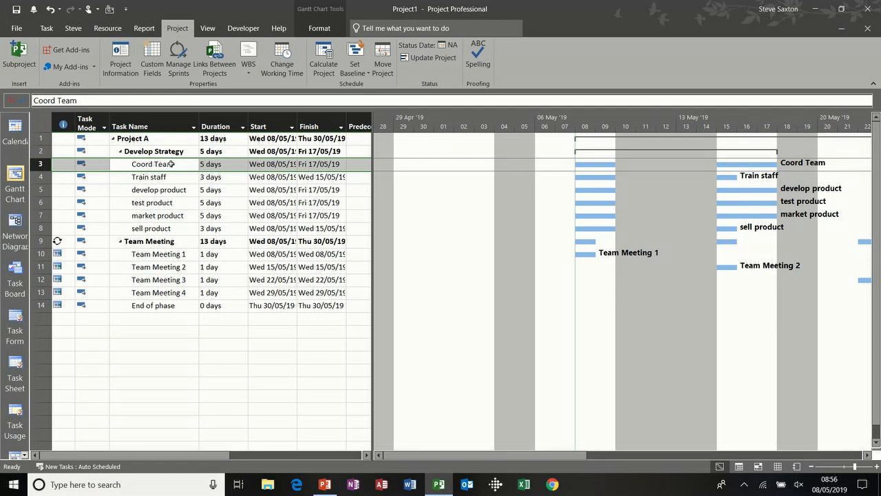
Open the Coord Team task's information and examine its general, predecessor, resource and advanced settings
{"action": "double_click", "coordinate": [170, 164]}
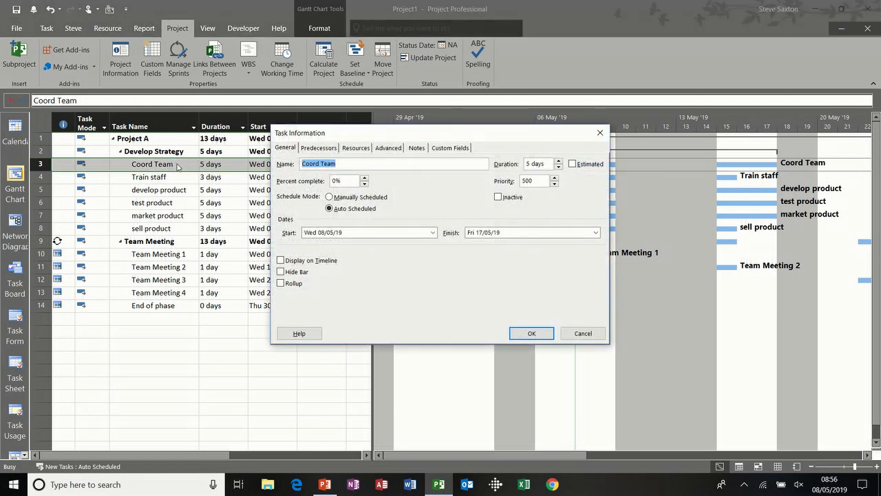
{"action": "left_click_drag", "start_coordinate": [318, 140], "coordinate": [172, 190]}
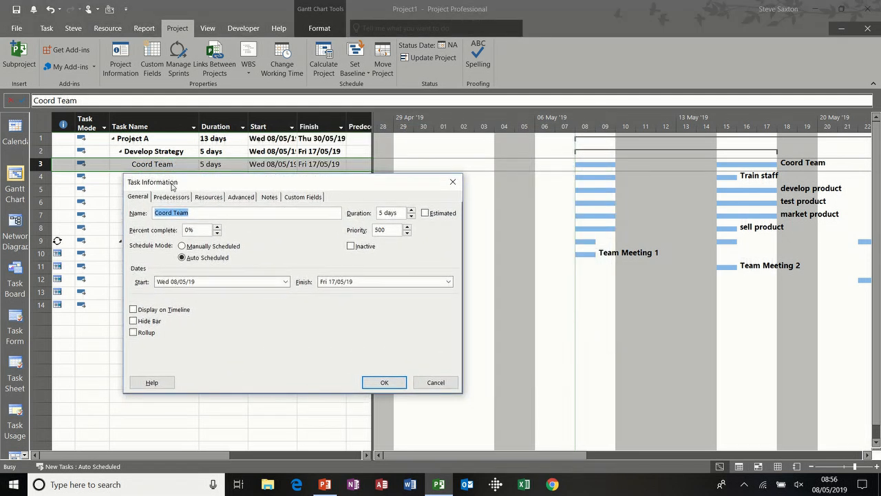
{"action": "left_click", "coordinate": [139, 197]}
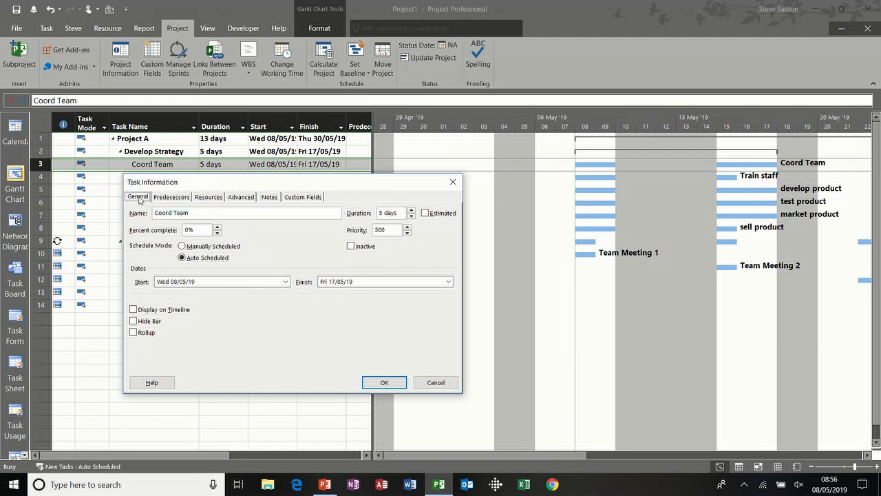
{"action": "left_click", "coordinate": [171, 197]}
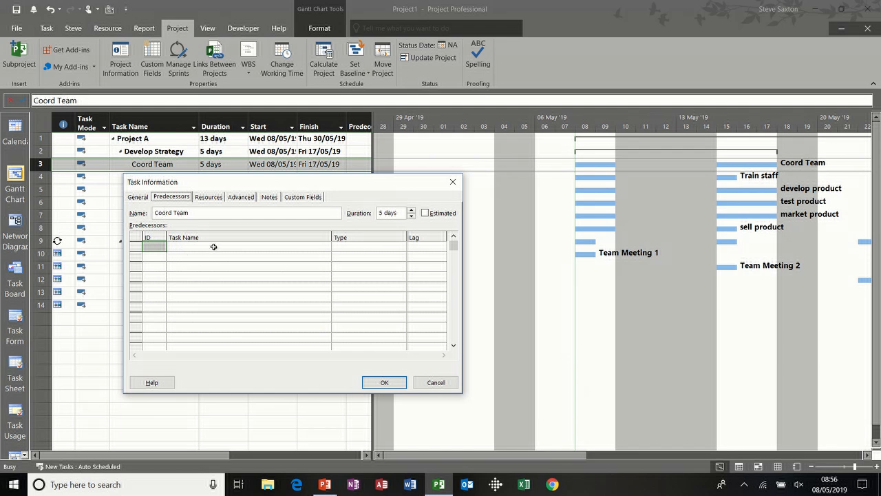
{"action": "left_click_drag", "start_coordinate": [240, 182], "coordinate": [242, 204]}
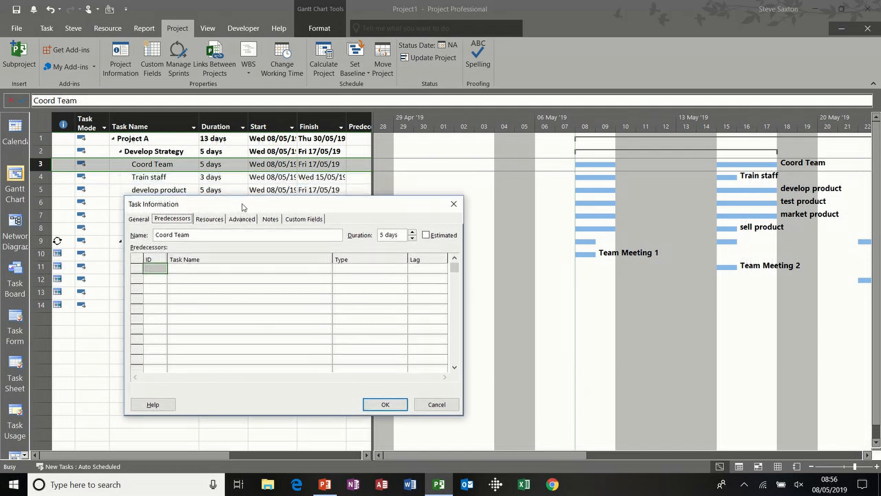
{"action": "left_click", "coordinate": [209, 220]}
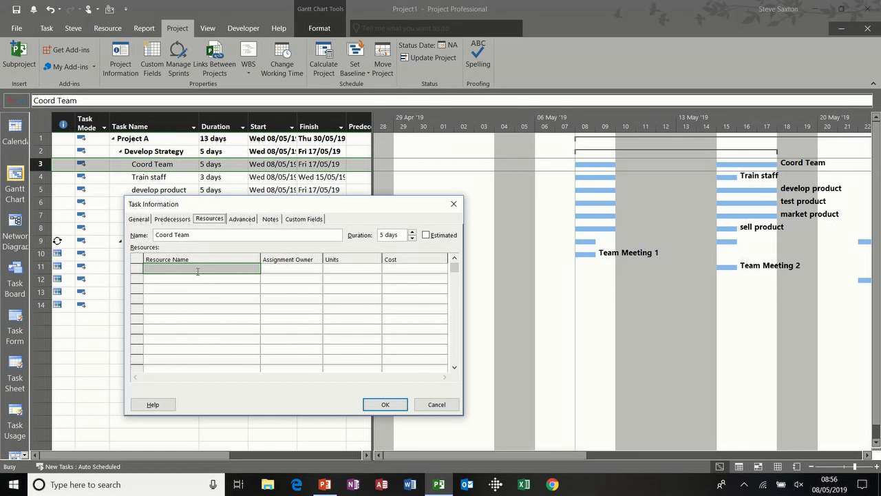
{"action": "left_click", "coordinate": [245, 220]}
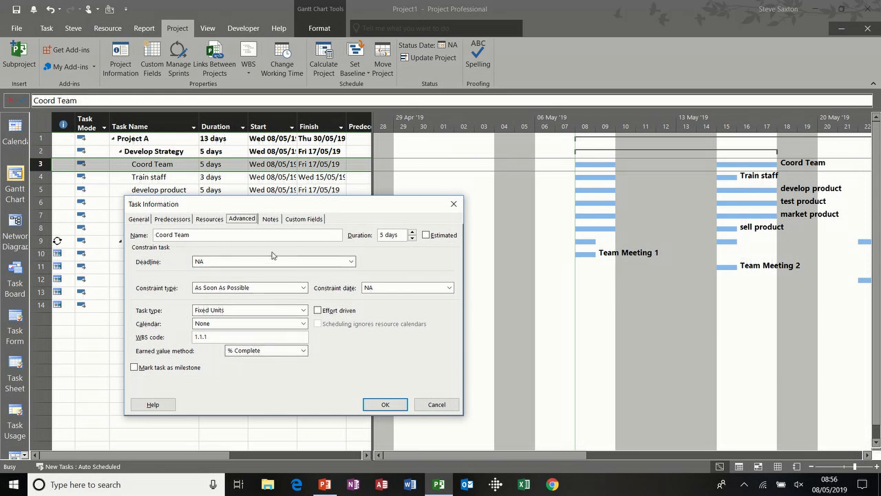
Add the note text "Specification" to the Coord Team task, followed by blank lines
{"action": "left_click", "coordinate": [272, 219]}
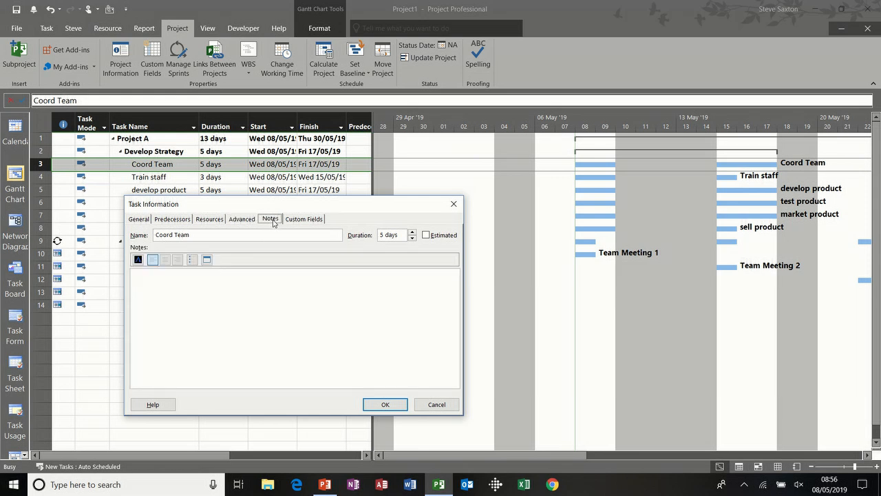
{"action": "left_click", "coordinate": [206, 280]}
{"action": "type", "text": "Specifica"}
{"action": "type", "text": "tion"}
{"action": "key", "text": "Return"}
{"action": "key", "text": "Return"}
Start inserting an object from file into the Coord Team note, choosing Charting 2019 May 19.xlsx from the Excel 2019 folder
{"action": "left_click", "coordinate": [207, 260]}
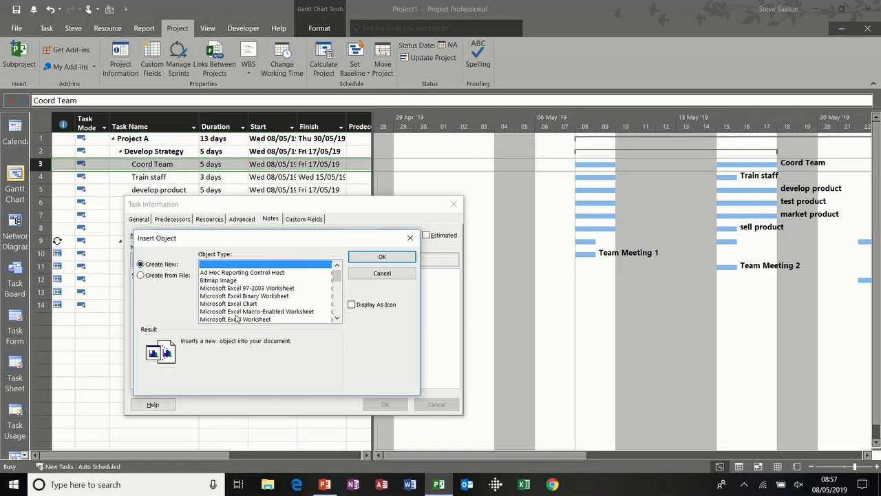
{"action": "left_click", "coordinate": [337, 318]}
{"action": "left_click", "coordinate": [337, 318]}
{"action": "left_click", "coordinate": [336, 318]}
{"action": "left_click", "coordinate": [162, 278]}
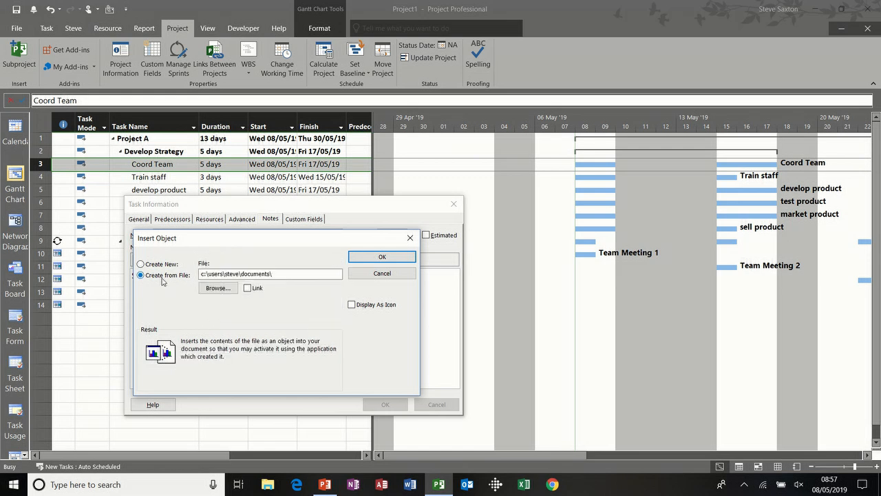
{"action": "left_click", "coordinate": [220, 289]}
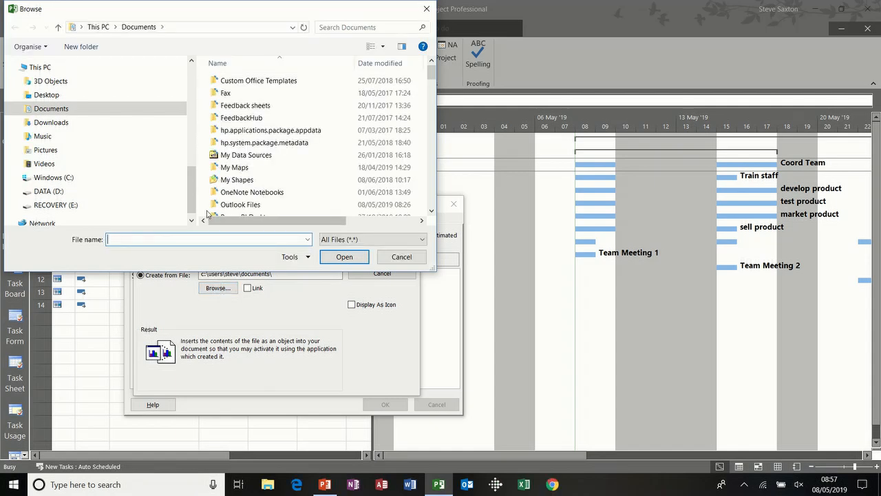
{"action": "left_click_drag", "start_coordinate": [193, 194], "coordinate": [194, 100]}
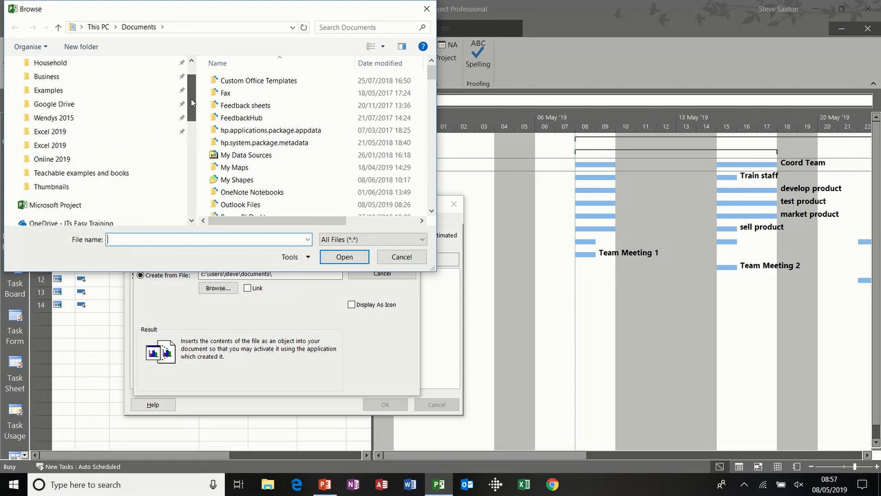
{"action": "left_click", "coordinate": [62, 146]}
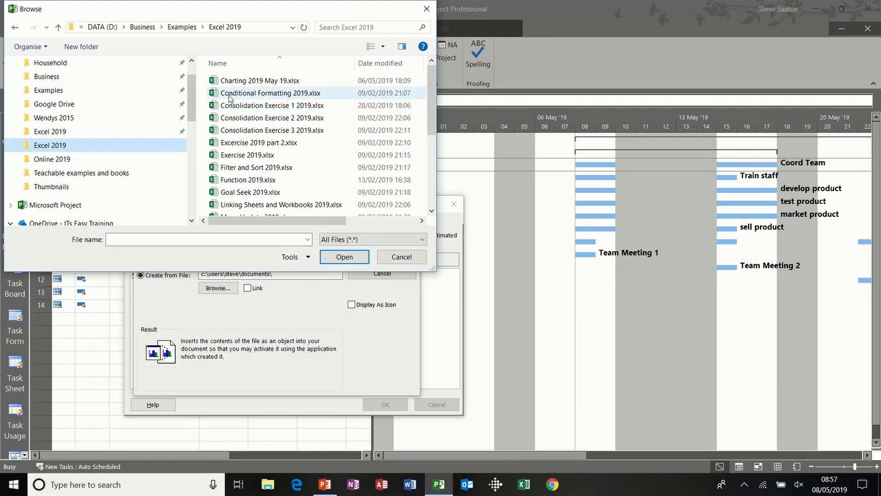
{"action": "double_click", "coordinate": [246, 85]}
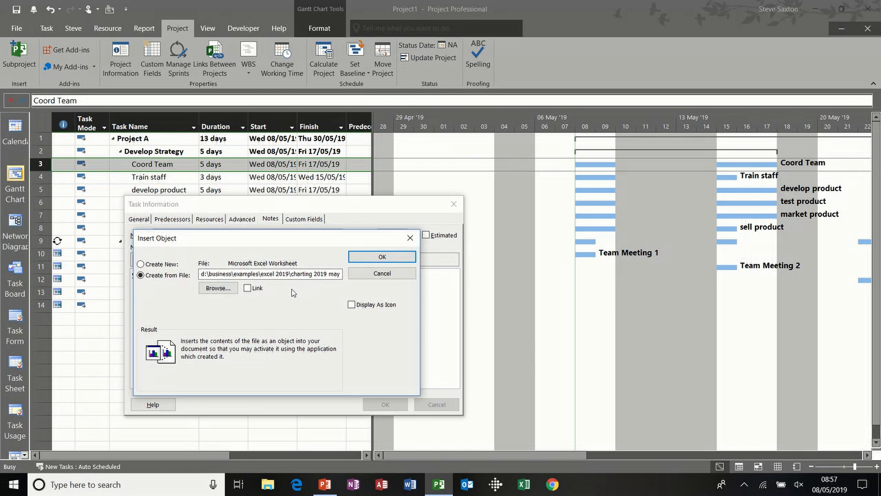
Insert the chosen workbook into the note as a linked object displayed as an icon
{"action": "left_click", "coordinate": [247, 288]}
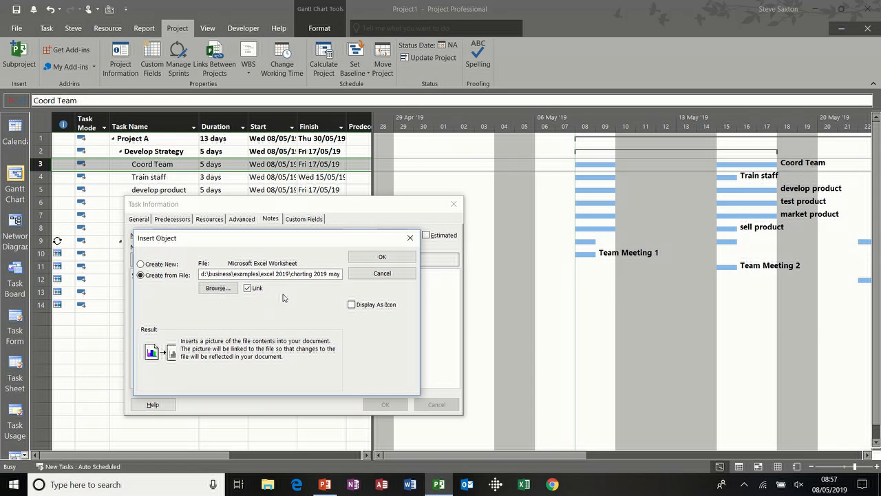
{"action": "left_click", "coordinate": [352, 305]}
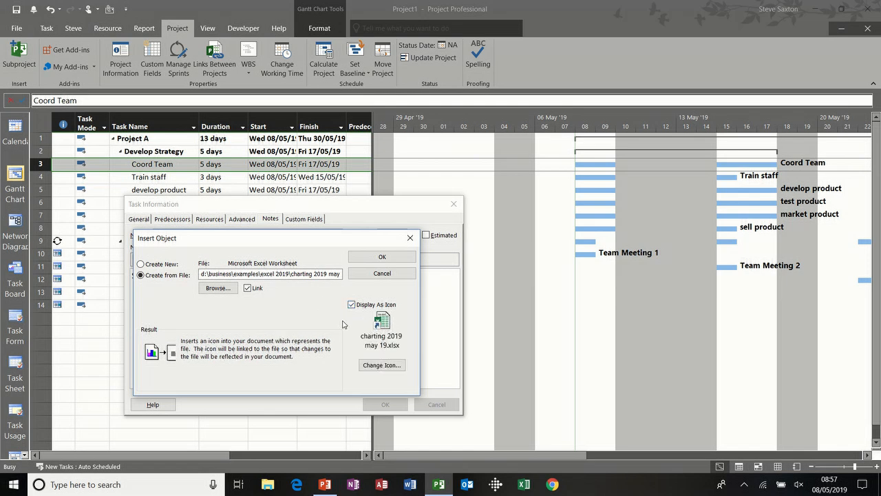
{"action": "left_click", "coordinate": [376, 257]}
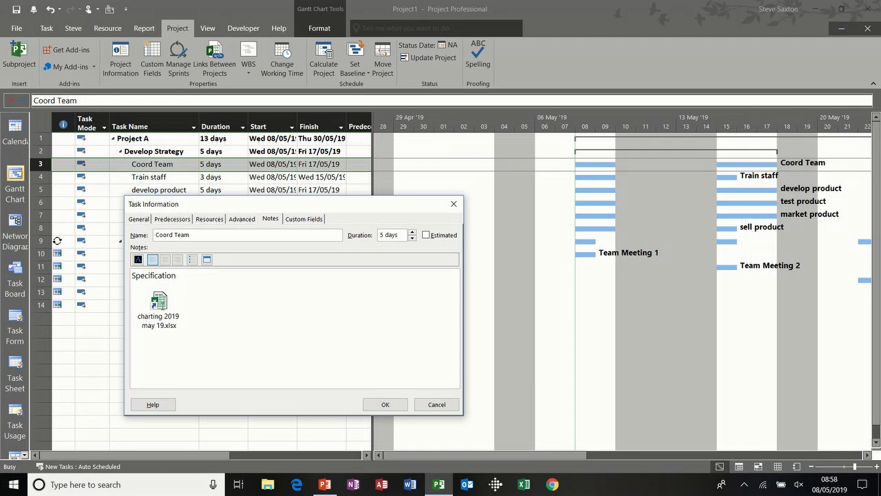
Open the linked workbook from the note to check it, close it, and save the Coord Team task's note
{"action": "left_click", "coordinate": [160, 307]}
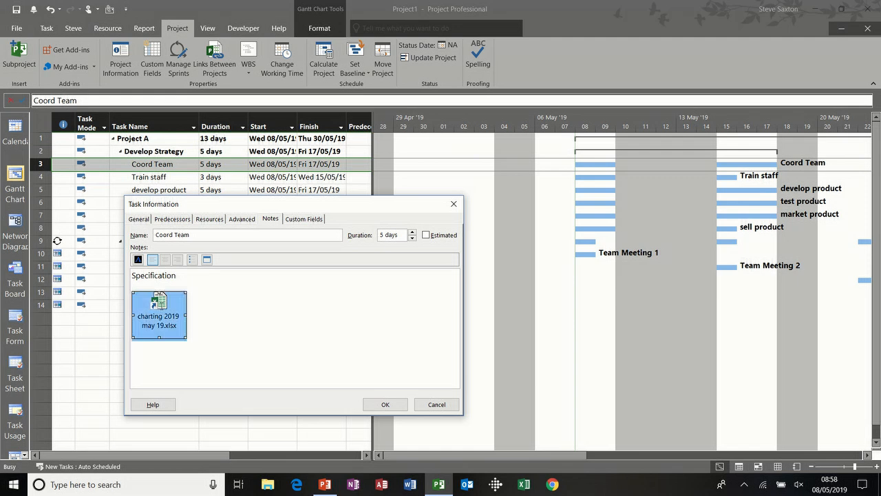
{"action": "double_click", "coordinate": [161, 310]}
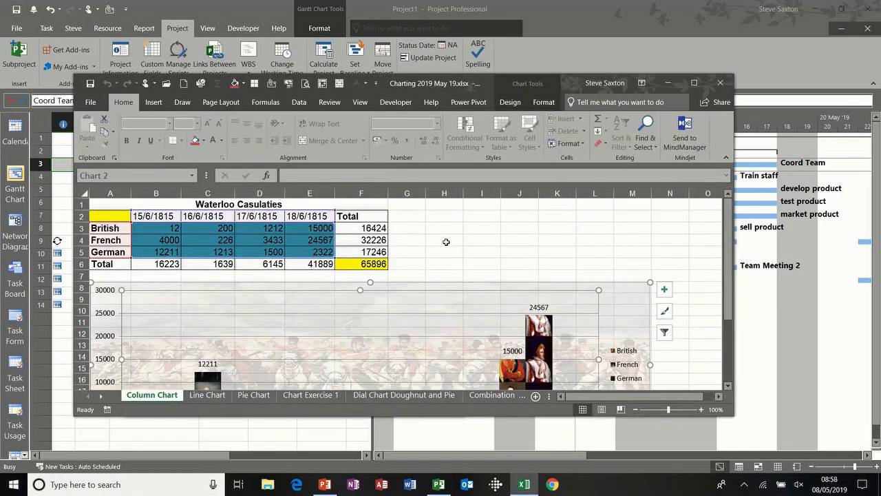
{"action": "left_click", "coordinate": [447, 241]}
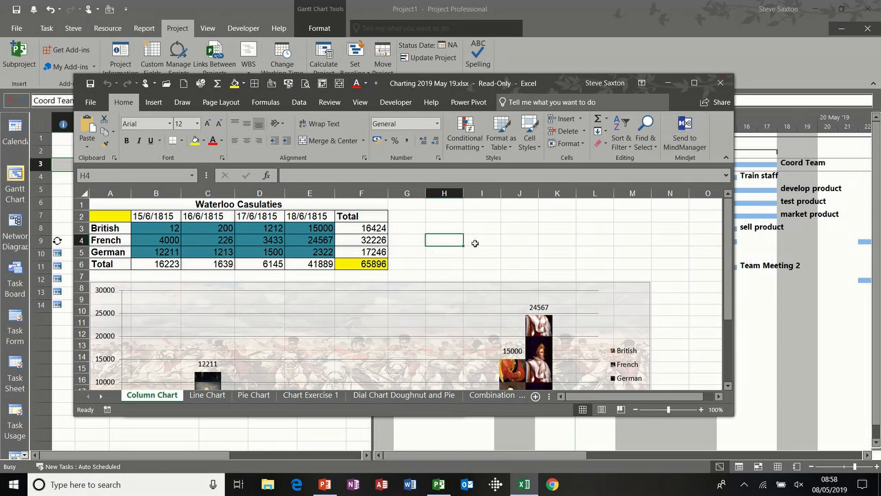
{"action": "left_click", "coordinate": [719, 83]}
{"action": "left_click", "coordinate": [440, 254]}
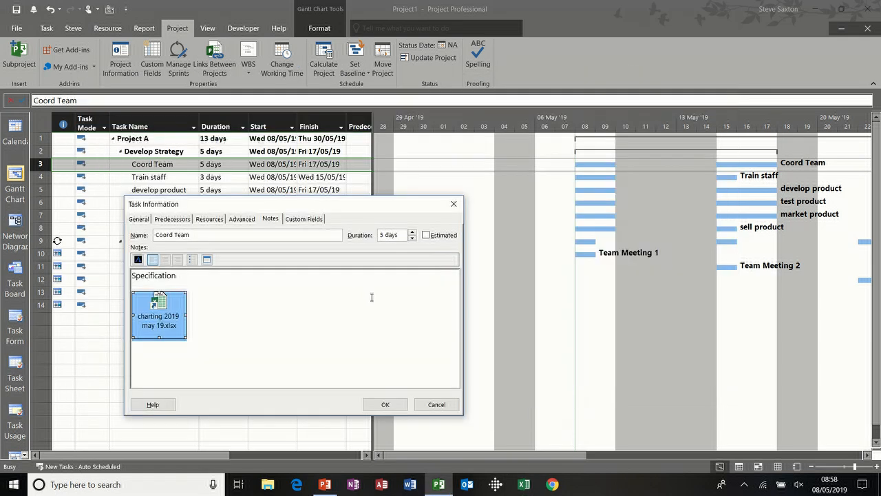
{"action": "left_click", "coordinate": [396, 407]}
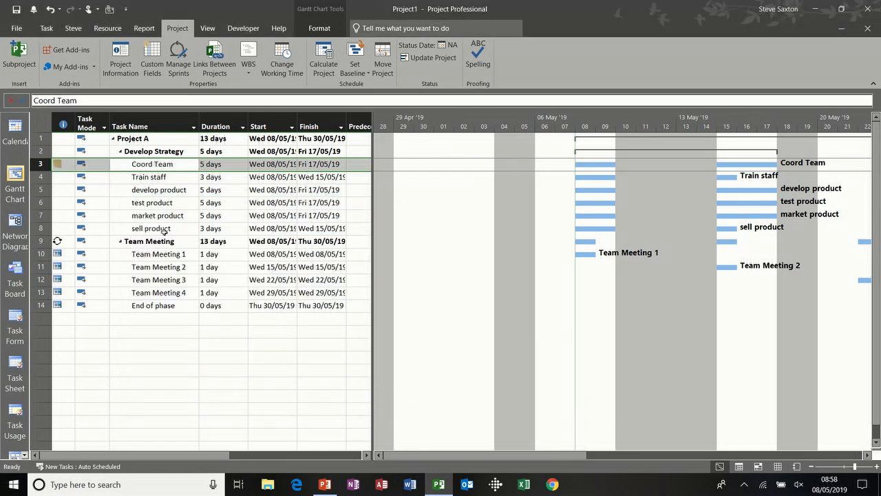
Open the notes of the Train staff task and enter the text "Budget"
{"action": "left_click", "coordinate": [154, 179]}
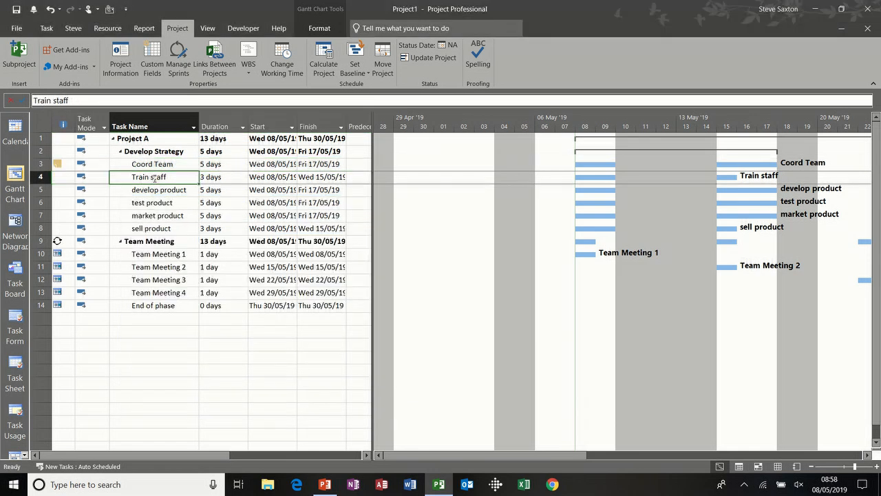
{"action": "mouse_move", "coordinate": [64, 163]}
{"action": "double_click", "coordinate": [162, 179]}
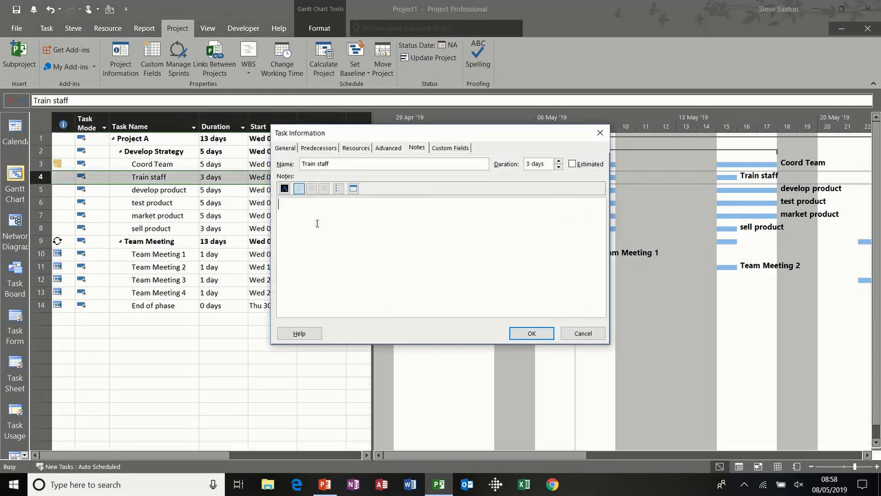
{"action": "type", "text": "Budget"}
Insert a new Microsoft Excel Worksheet displayed as an icon into the Train staff note and switch to its Excel window
{"action": "left_click", "coordinate": [354, 189]}
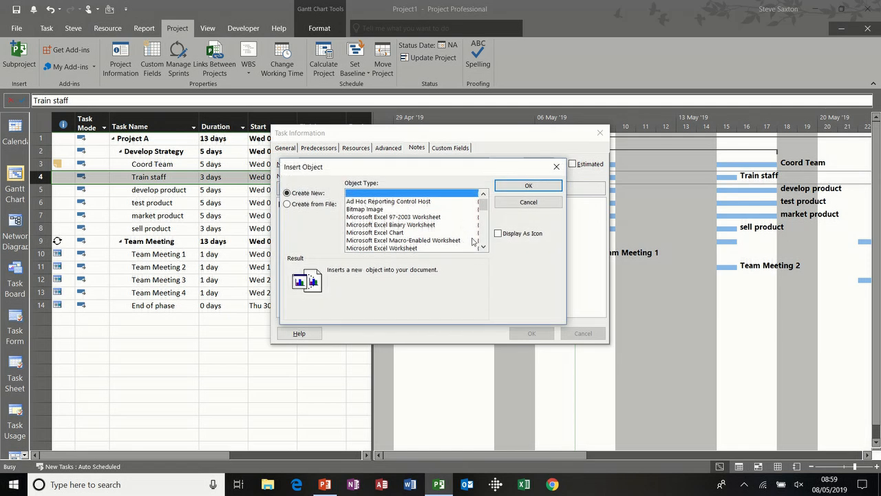
{"action": "left_click", "coordinate": [384, 248]}
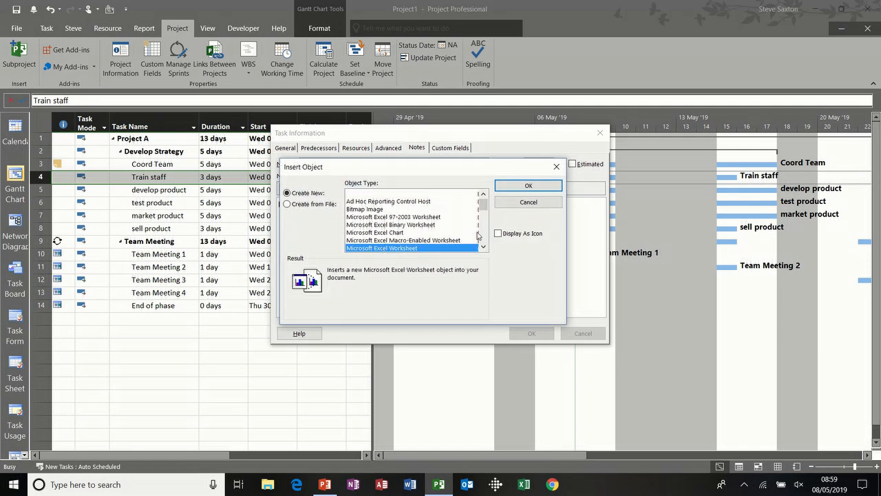
{"action": "left_click", "coordinate": [498, 233]}
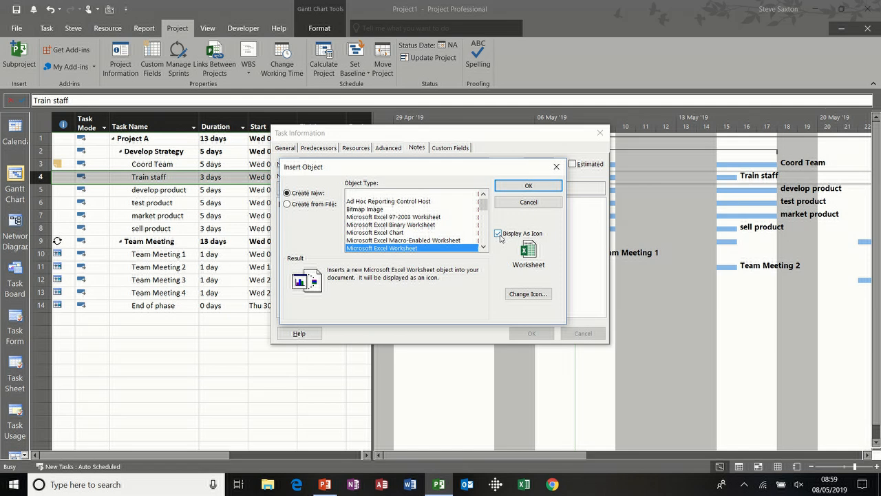
{"action": "left_click", "coordinate": [526, 187]}
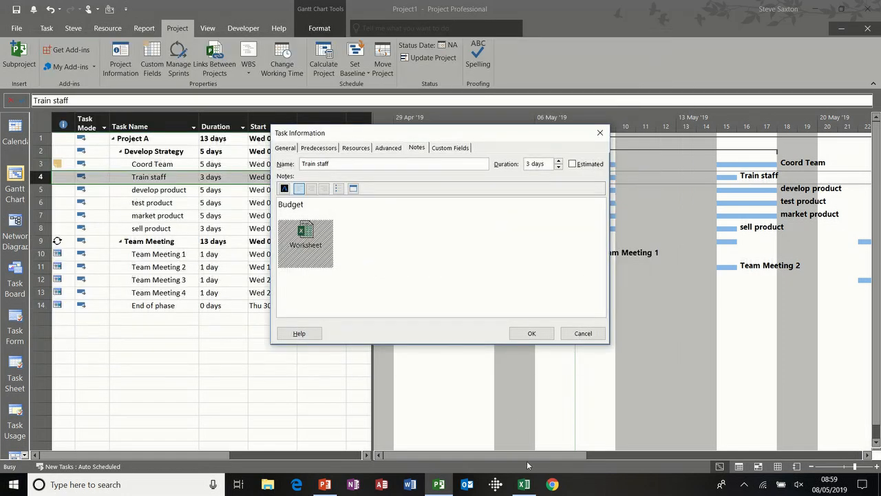
{"action": "left_click", "coordinate": [524, 484]}
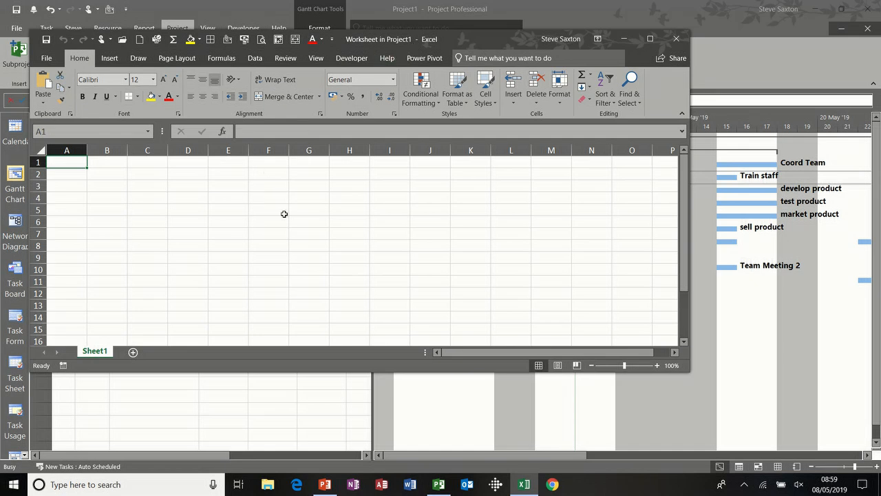
Enter the column headings Date, Item and Cost in cells A1 to C1 of the embedded worksheet
{"action": "left_click", "coordinate": [98, 177]}
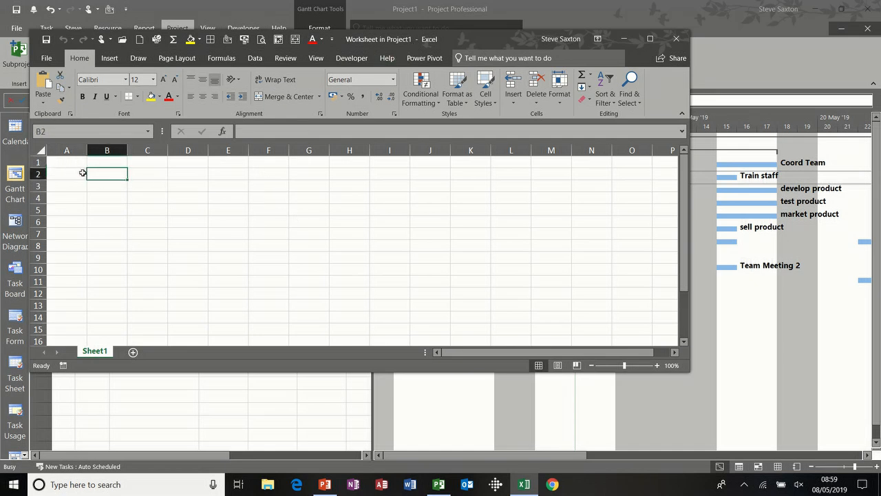
{"action": "left_click", "coordinate": [105, 163]}
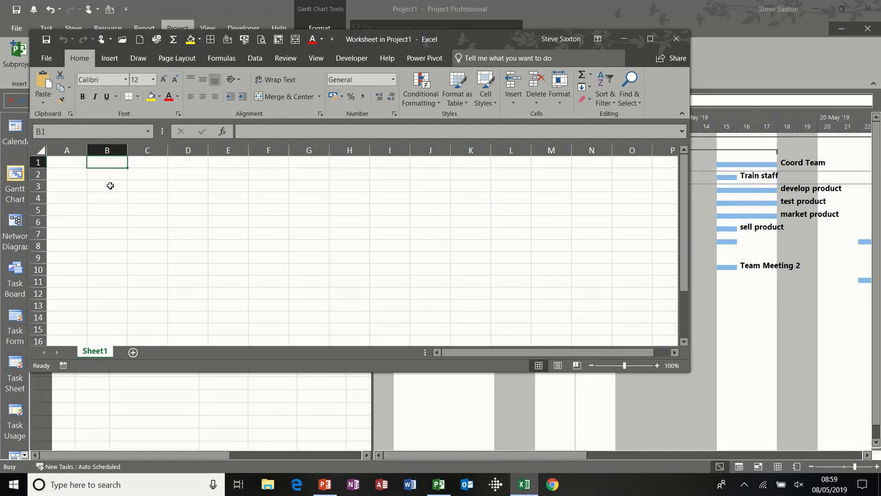
{"action": "key", "text": "Left"}
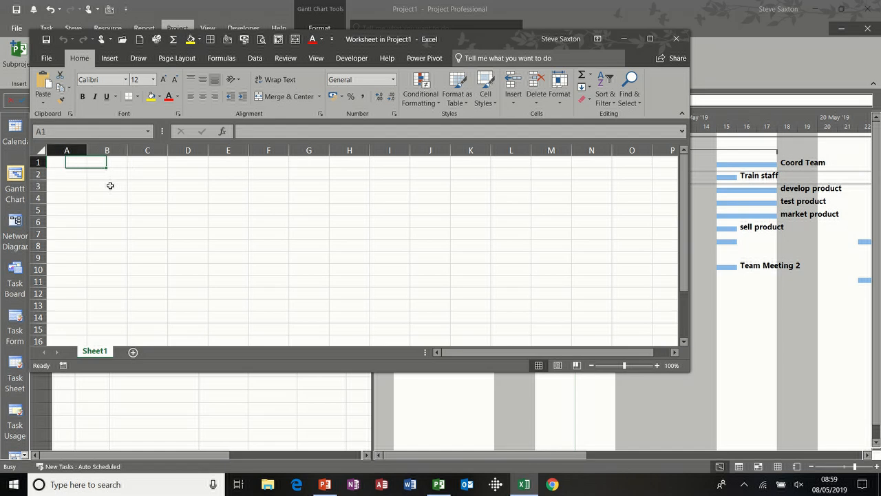
{"action": "type", "text": "Date"}
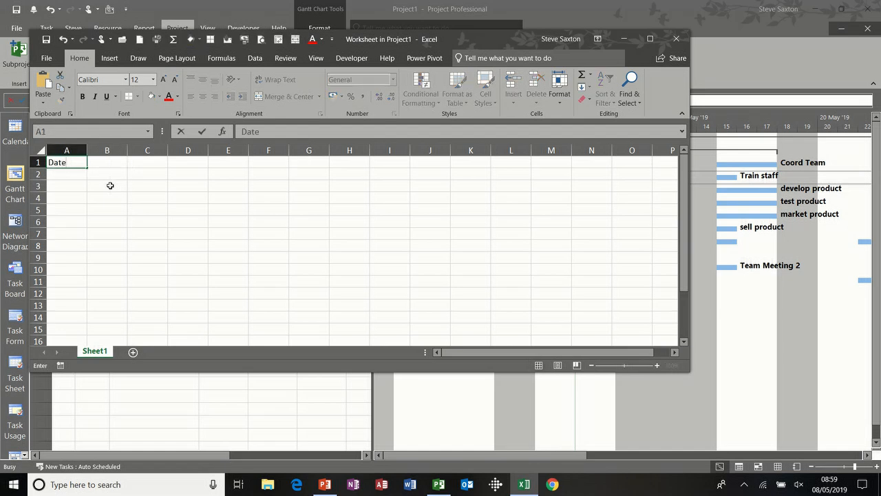
{"action": "key", "text": "Tab"}
{"action": "type", "text": "Item"}
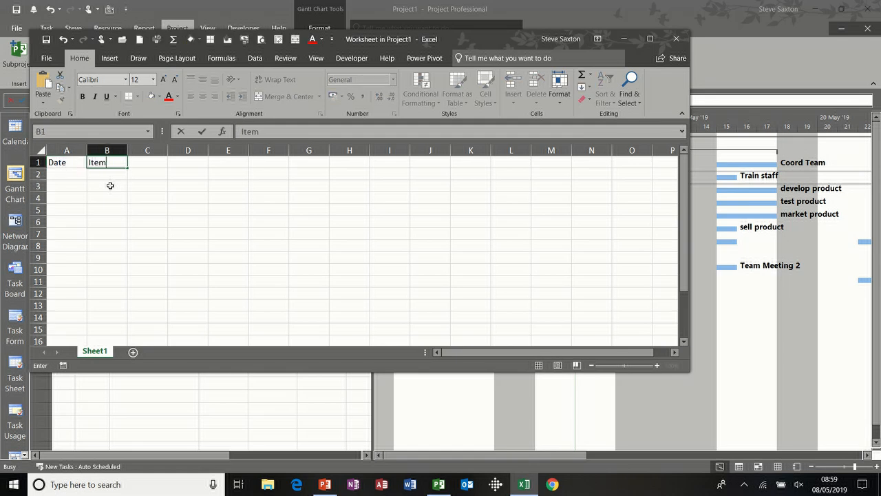
{"action": "key", "text": "Tab"}
{"action": "type", "text": "Cost"}
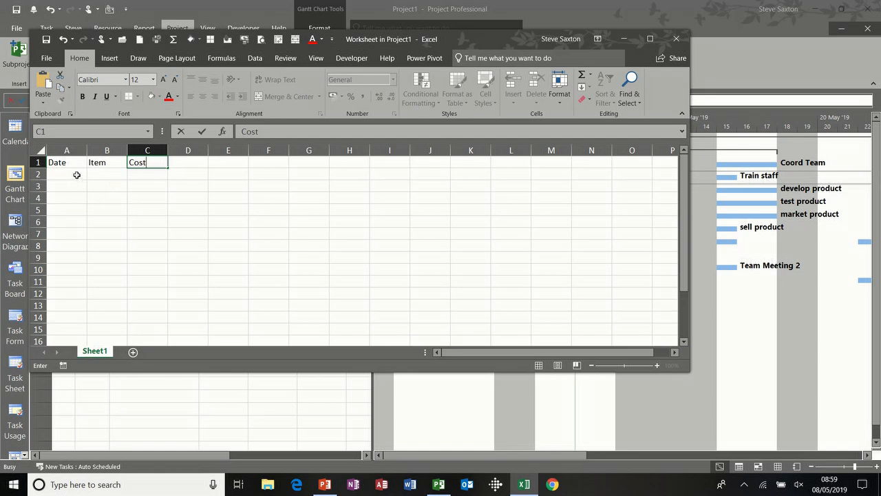
{"action": "key", "text": "Return"}
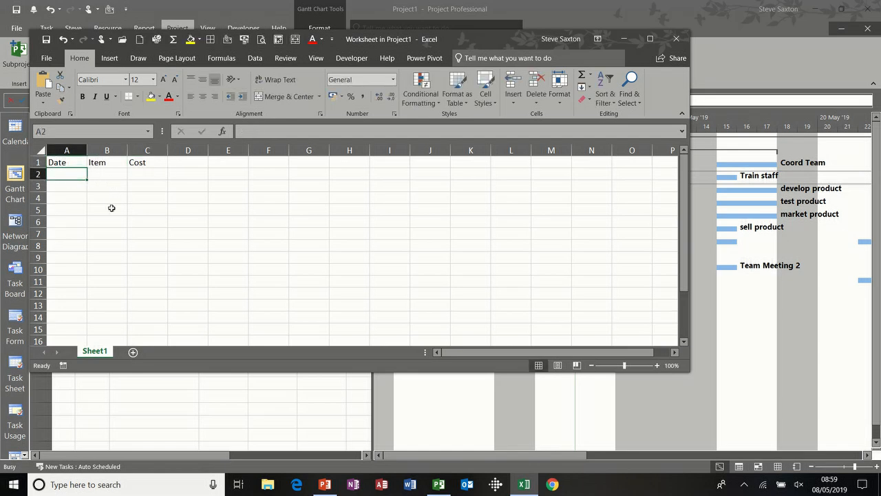
Enter the current date 08/05/2019 in A2 and fill consecutive dates down to A4
{"action": "key", "text": "ctrl+semicolon"}
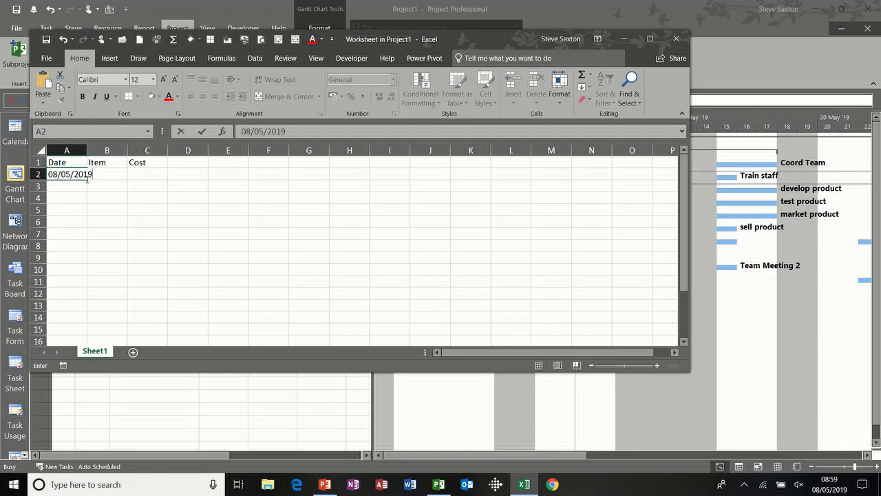
{"action": "left_click", "coordinate": [84, 185]}
{"action": "left_click", "coordinate": [84, 174]}
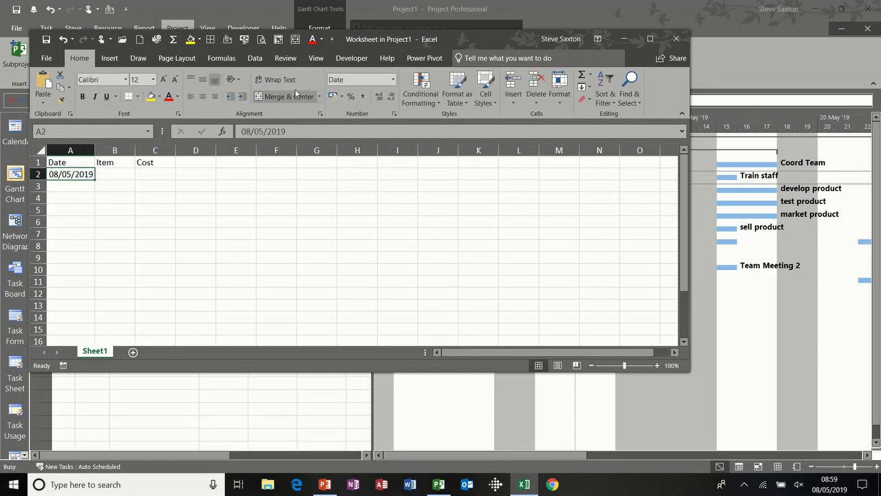
{"action": "left_click_drag", "start_coordinate": [97, 179], "coordinate": [96, 207]}
Enter the items Hotel, Fuel and food in cells B2 to B4
{"action": "left_click", "coordinate": [120, 178]}
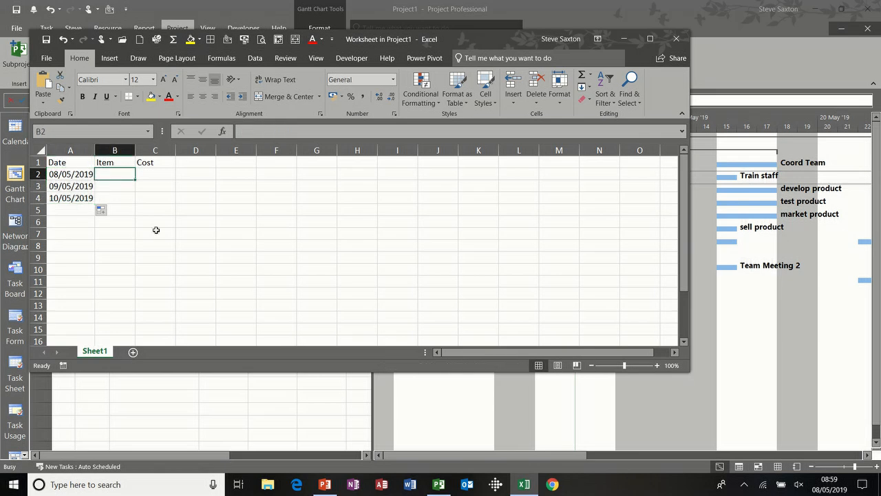
{"action": "type", "text": "Hotel"}
{"action": "key", "text": "Return"}
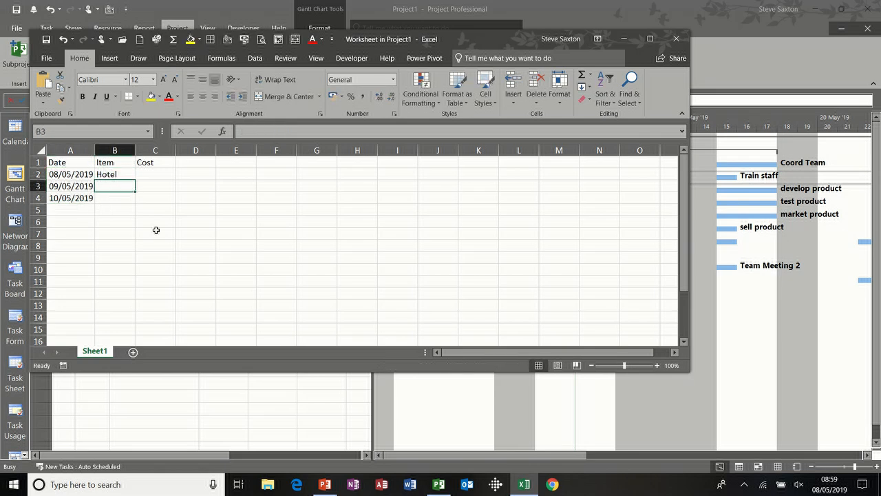
{"action": "type", "text": "Fuel"}
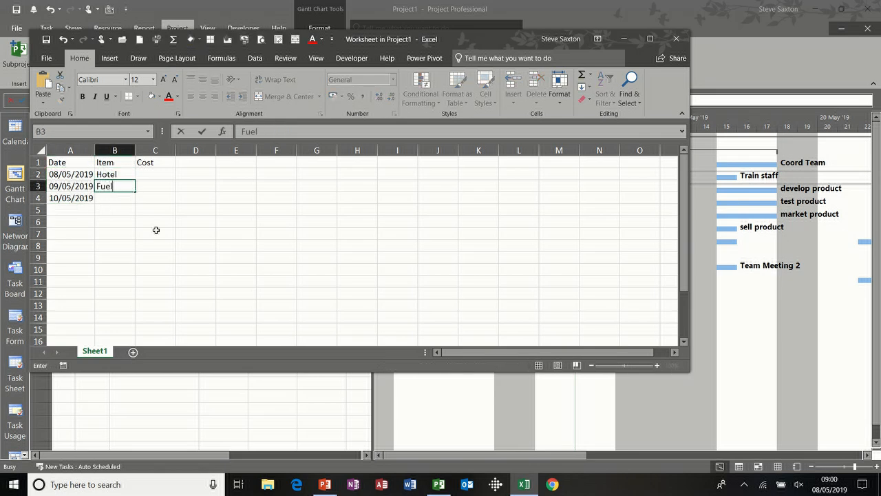
{"action": "key", "text": "Return"}
{"action": "type", "text": "food"}
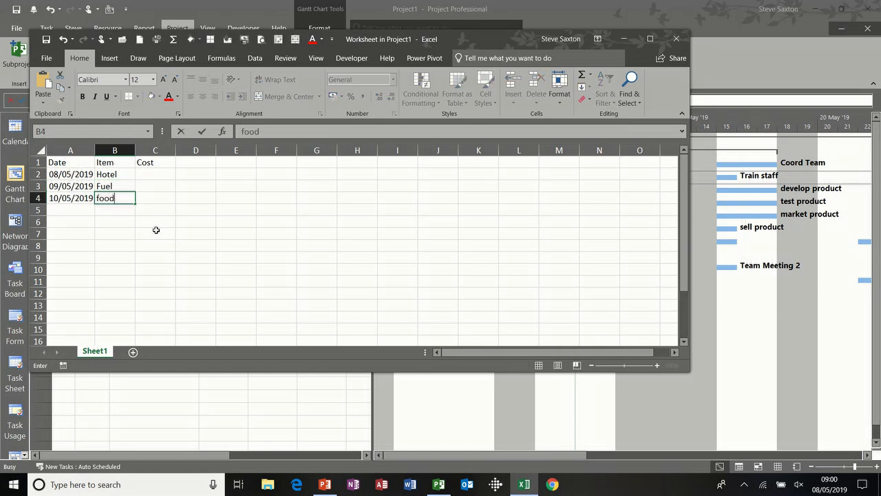
Enter the costs 123, 50 and 50 in cells C2 to C4
{"action": "left_click", "coordinate": [156, 173]}
{"action": "type", "text": "1"}
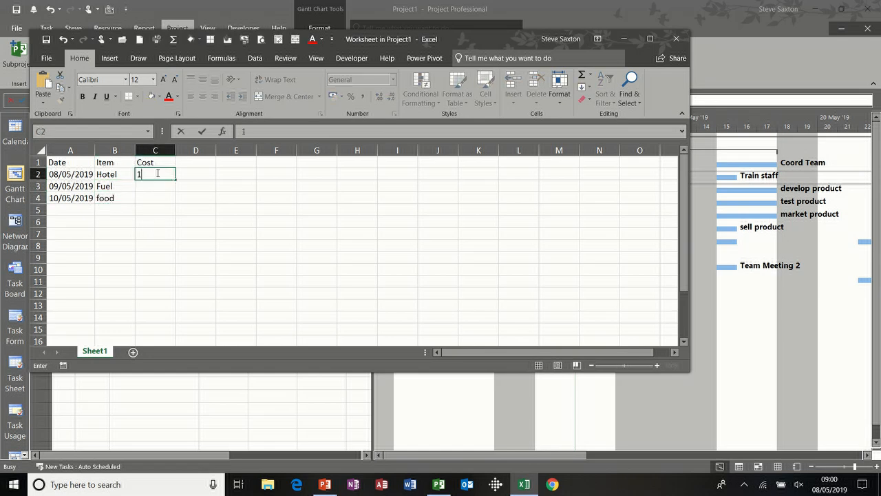
{"action": "type", "text": "23"}
{"action": "key", "text": "Return"}
{"action": "type", "text": "50"}
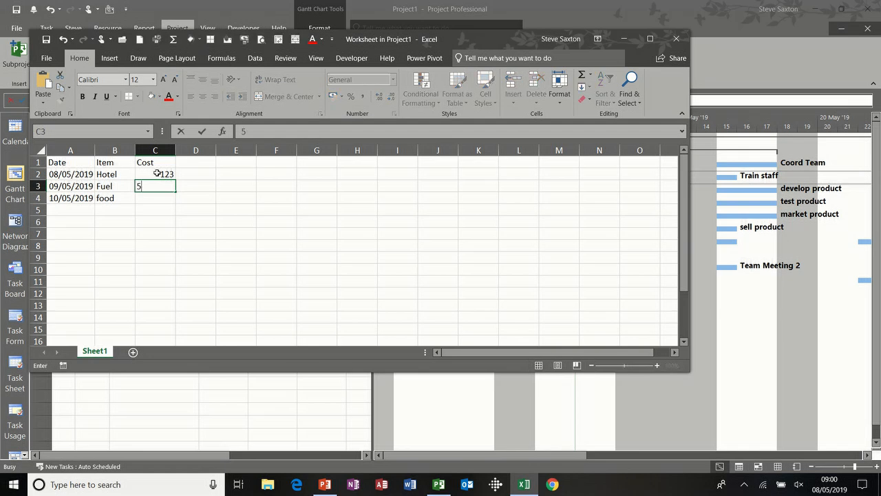
{"action": "key", "text": "Return"}
{"action": "type", "text": "50"}
{"action": "key", "text": "Return"}
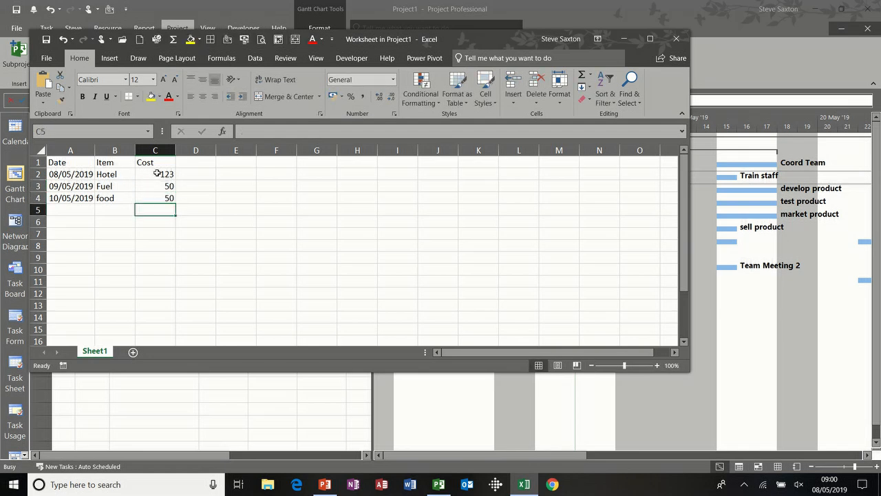
Sum the costs in C5, format C2 to C5 as pound accounting amounts, and close the embedded worksheet
{"action": "key", "text": "alt+equal"}
{"action": "key", "text": "Return"}
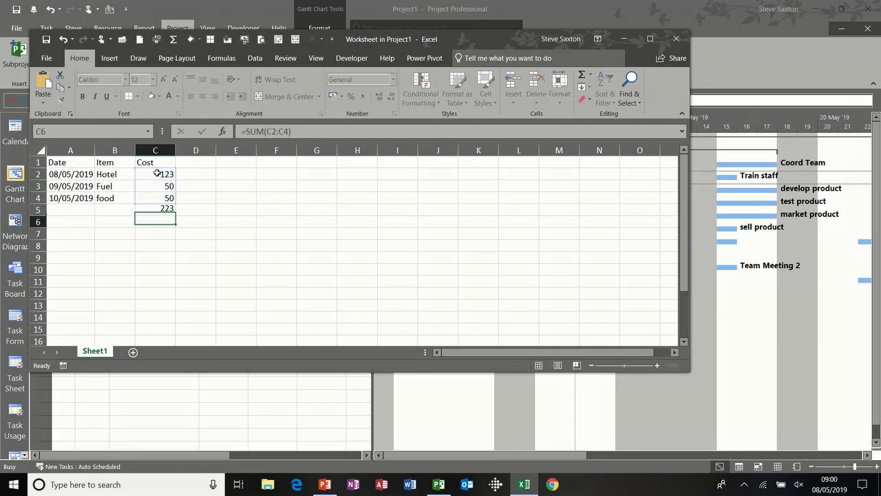
{"action": "left_click_drag", "start_coordinate": [157, 174], "coordinate": [163, 210]}
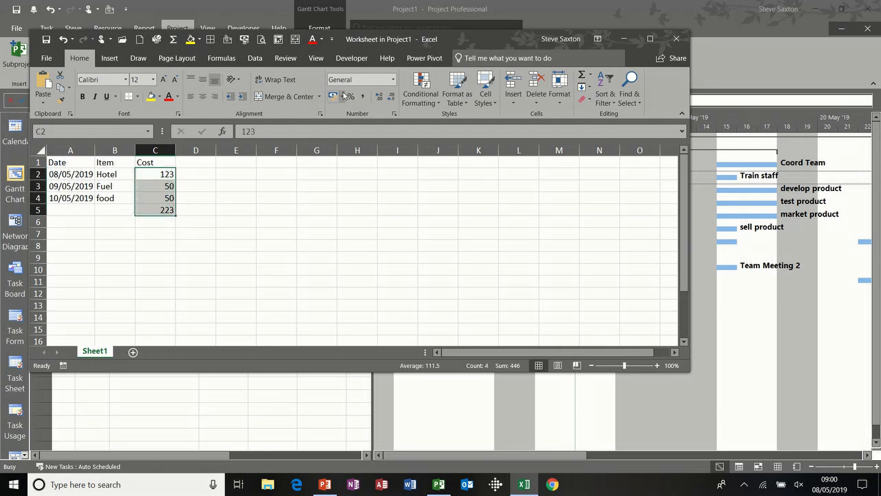
{"action": "left_click", "coordinate": [335, 98]}
{"action": "left_click", "coordinate": [116, 231]}
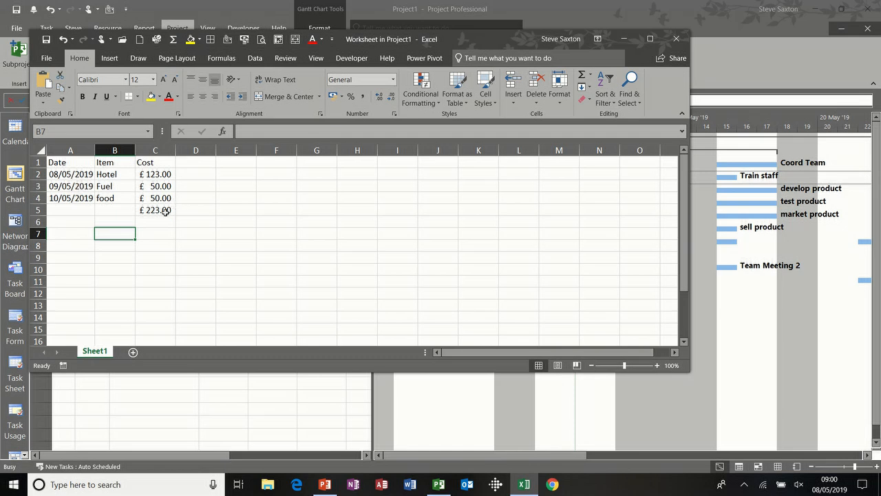
{"action": "left_click", "coordinate": [167, 211]}
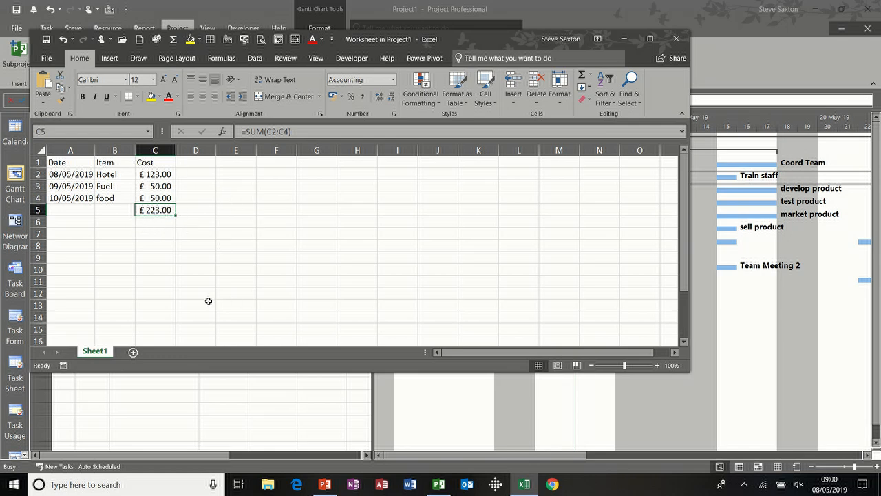
{"action": "left_click", "coordinate": [676, 39]}
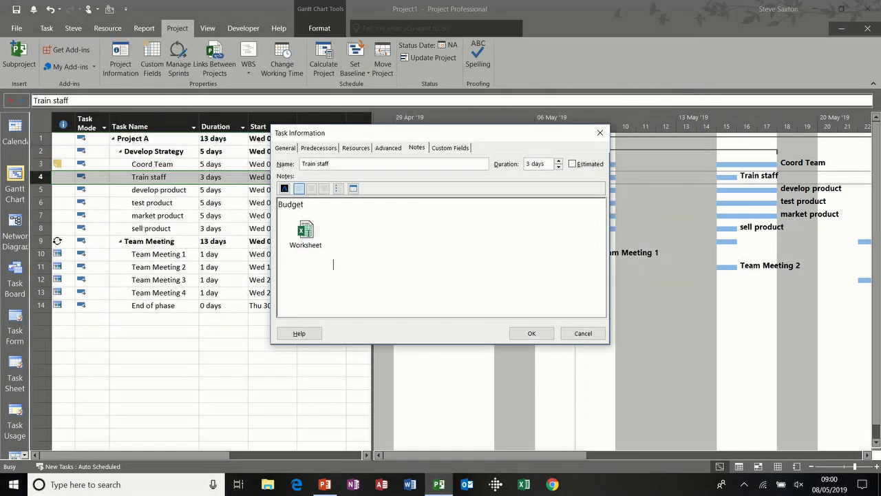
Reopen the embedded worksheet from the note to check its contents, close it, and save the Train staff task's note
{"action": "left_click", "coordinate": [307, 237]}
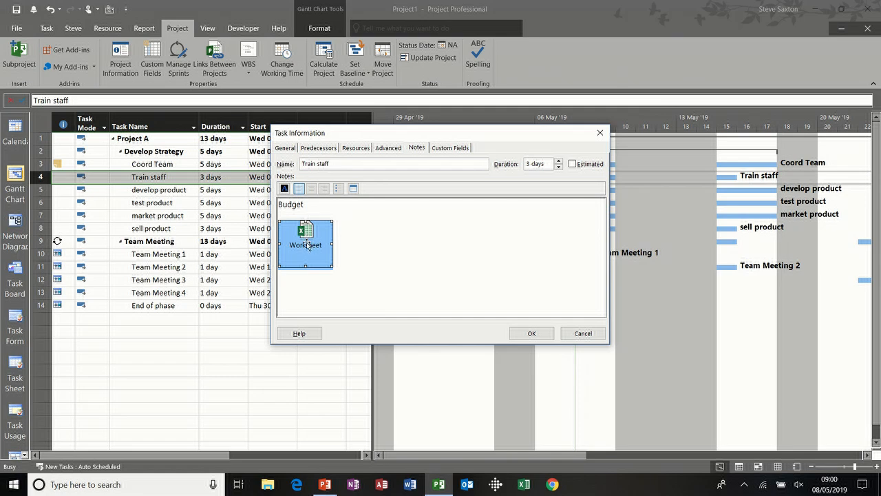
{"action": "double_click", "coordinate": [307, 245]}
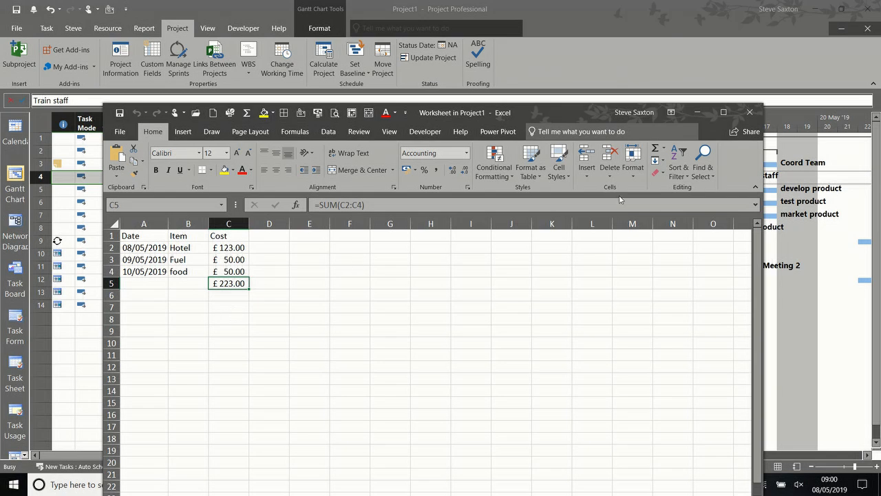
{"action": "left_click", "coordinate": [749, 113]}
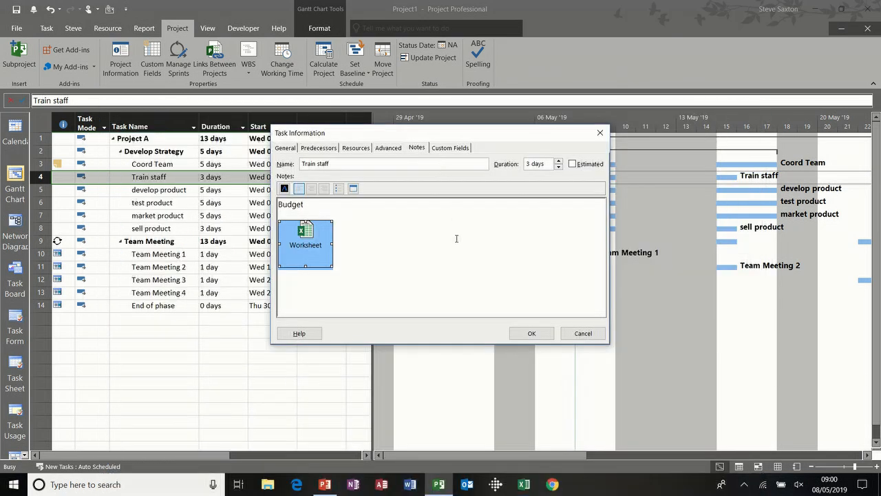
{"action": "left_click", "coordinate": [522, 335]}
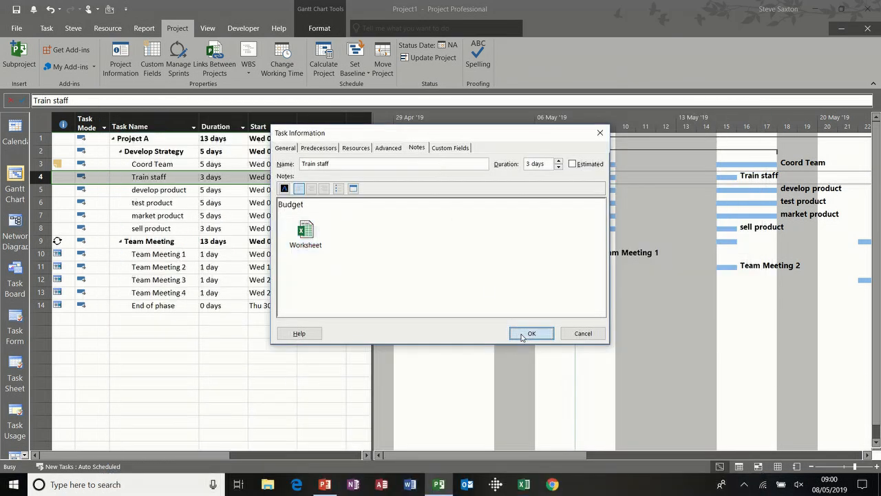
Move the task name Train staff one row down, over the develop product task's name
{"action": "left_click", "coordinate": [158, 192]}
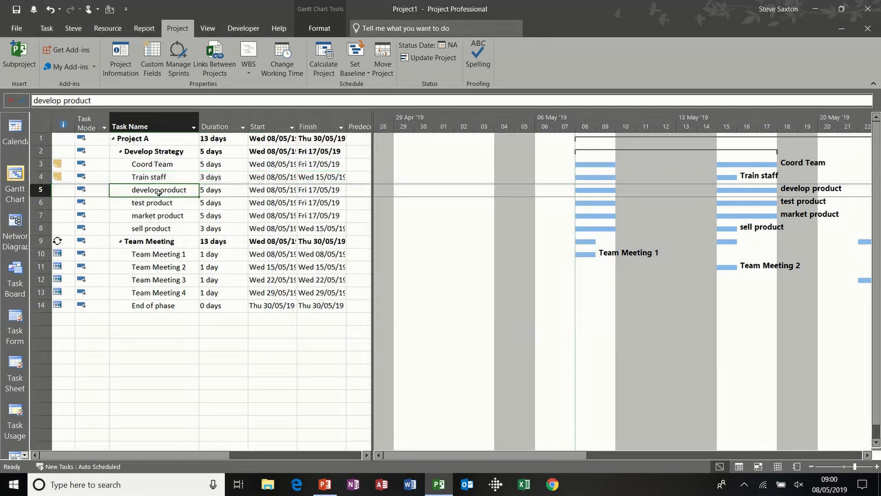
{"action": "left_click", "coordinate": [186, 180]}
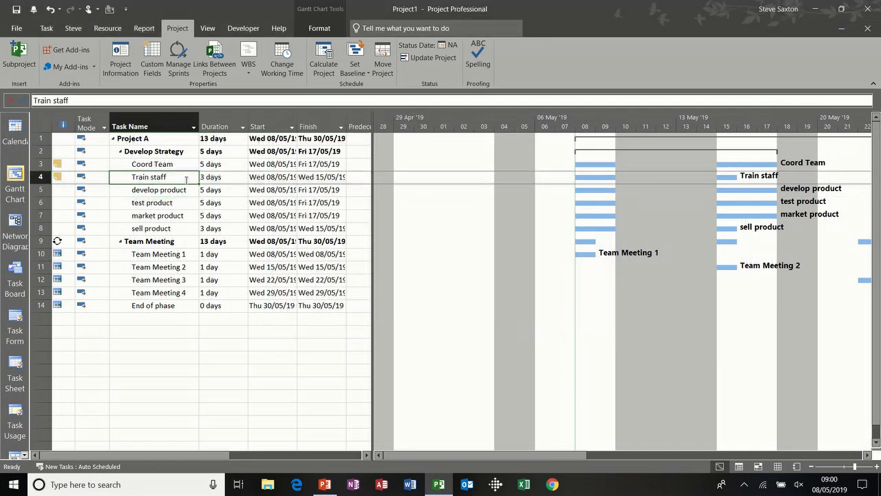
{"action": "left_click_drag", "start_coordinate": [137, 183], "coordinate": [137, 188]}
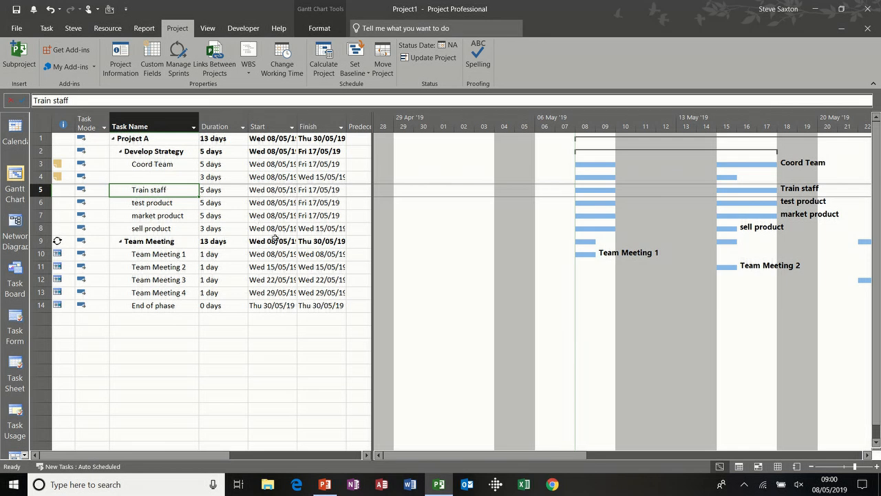
Narrow the task table to show more of the Gantt chart, and turn on highlighting of critical tasks
{"action": "left_click_drag", "start_coordinate": [472, 454], "coordinate": [566, 452]}
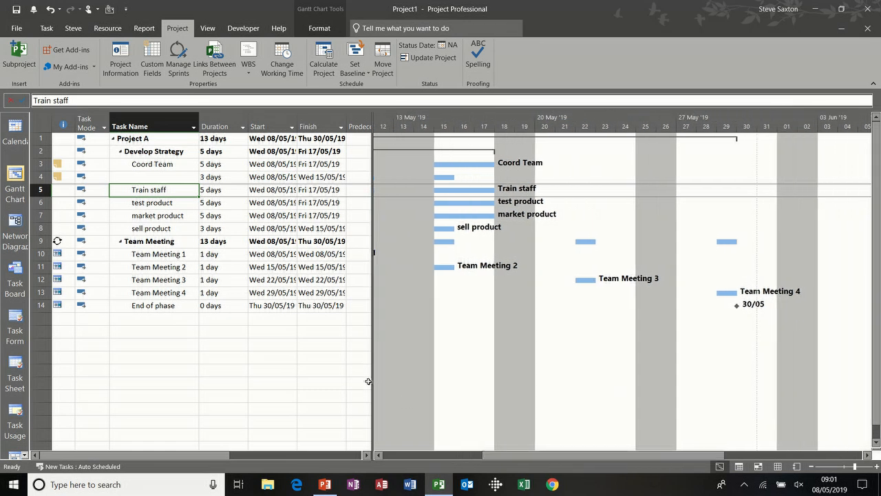
{"action": "left_click_drag", "start_coordinate": [369, 381], "coordinate": [244, 371]}
{"action": "left_click_drag", "start_coordinate": [459, 456], "coordinate": [411, 456]}
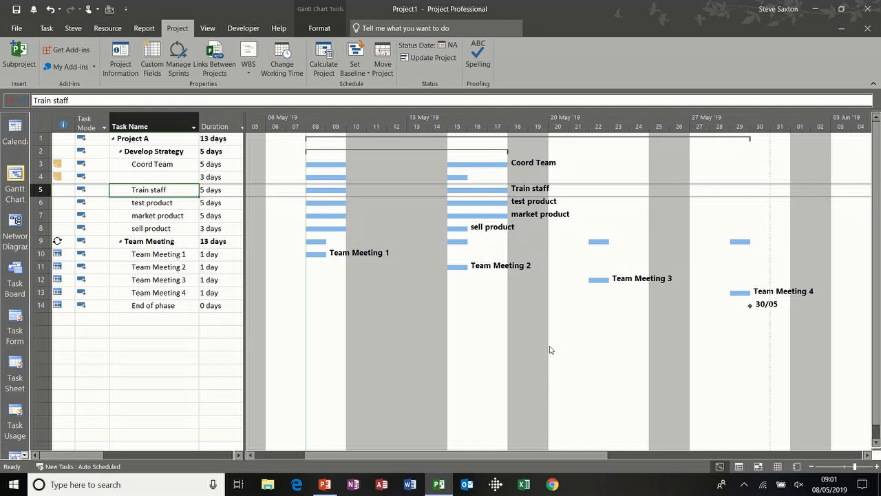
{"action": "left_click", "coordinate": [318, 30]}
{"action": "left_click", "coordinate": [209, 46]}
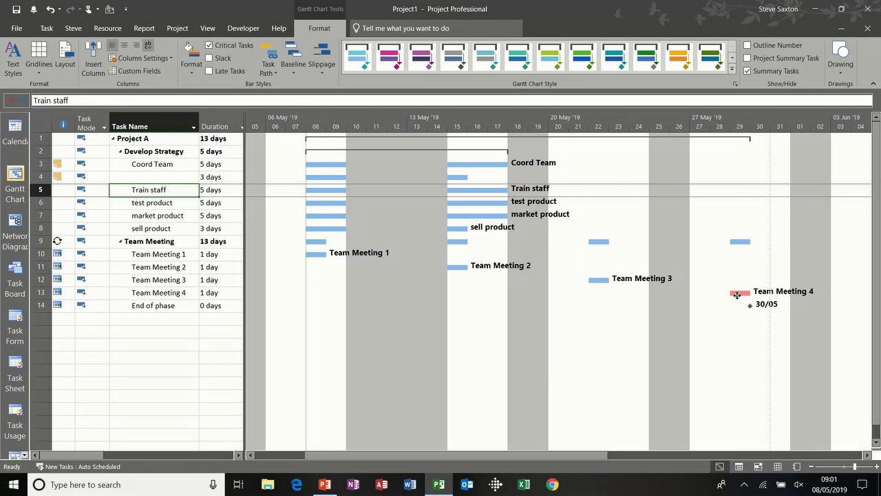
{"action": "mouse_move", "coordinate": [744, 293]}
Set the End of phase task's duration to 1 day and check its bar on the chart
{"action": "left_click", "coordinate": [218, 306]}
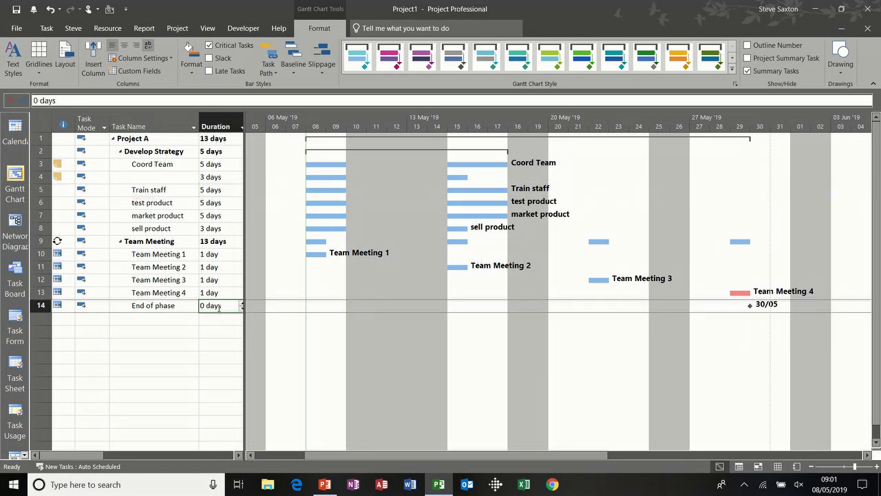
{"action": "type", "text": "1"}
{"action": "key", "text": "Return"}
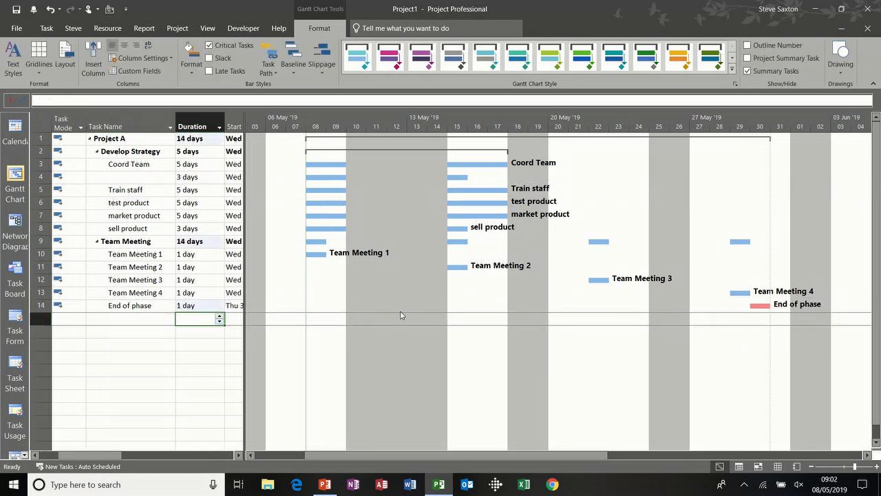
{"action": "mouse_move", "coordinate": [761, 307]}
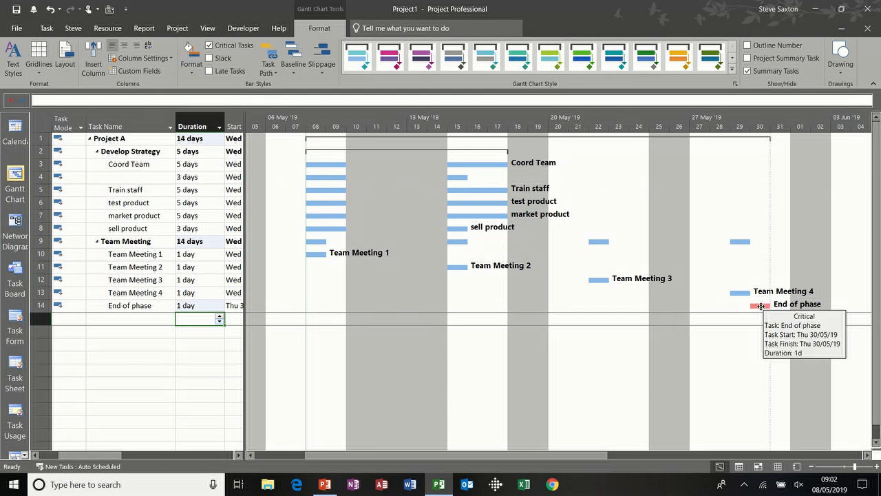
{"action": "left_click", "coordinate": [187, 305]}
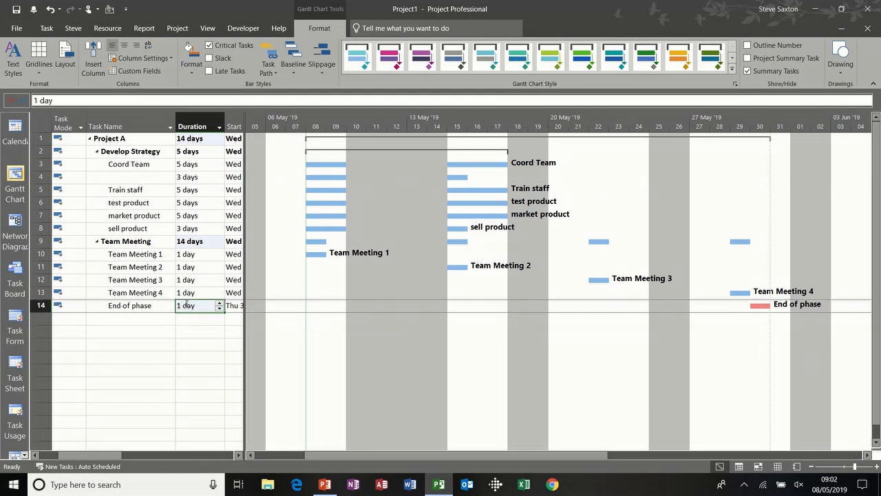
Set the End of phase task's duration to 0 days, and delete the Team Meeting summary task with its meetings and End of phase
{"action": "type", "text": "0"}
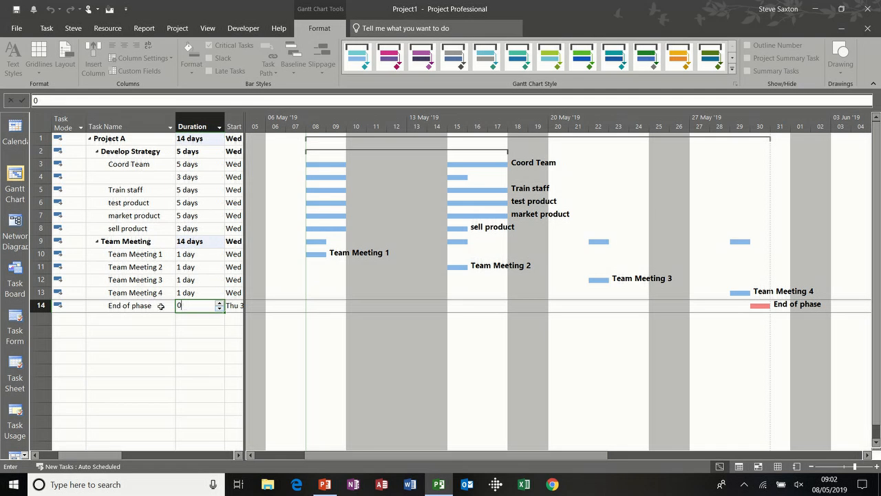
{"action": "key", "text": "Left"}
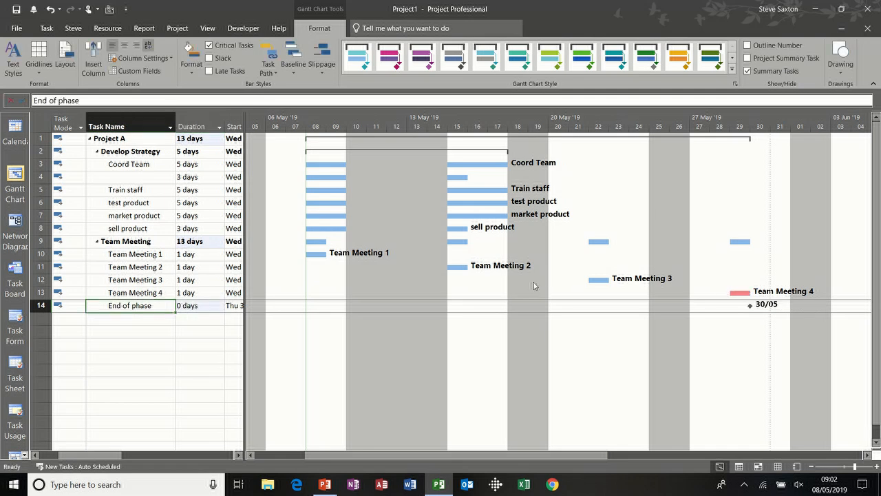
{"action": "left_click_drag", "start_coordinate": [42, 241], "coordinate": [49, 311]}
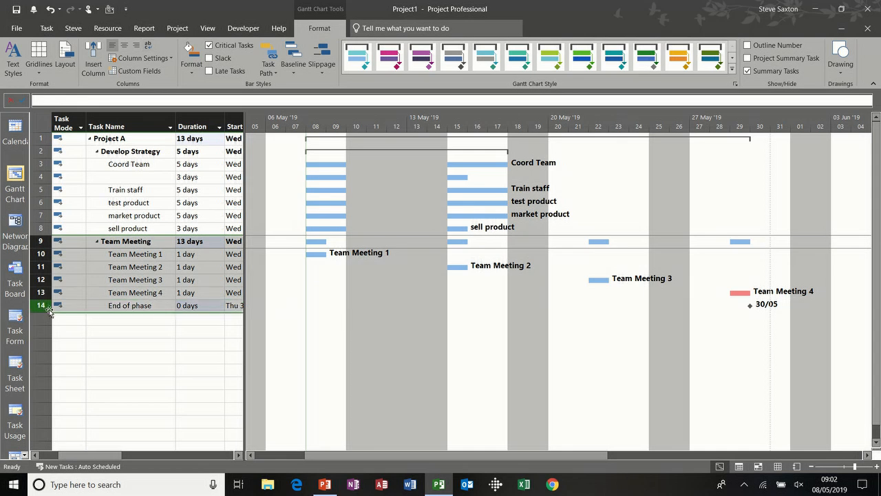
{"action": "key", "text": "Delete"}
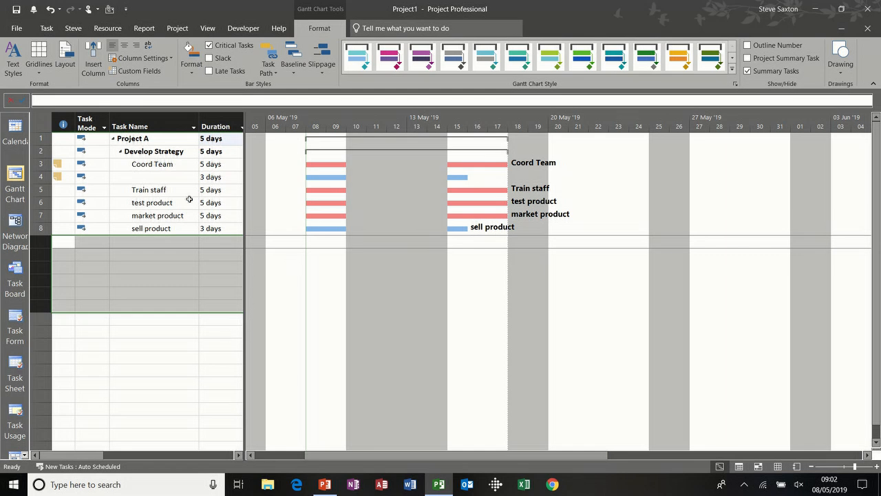
Name the unnamed task between Coord Team and Train staff Develop product
{"action": "left_click", "coordinate": [165, 177]}
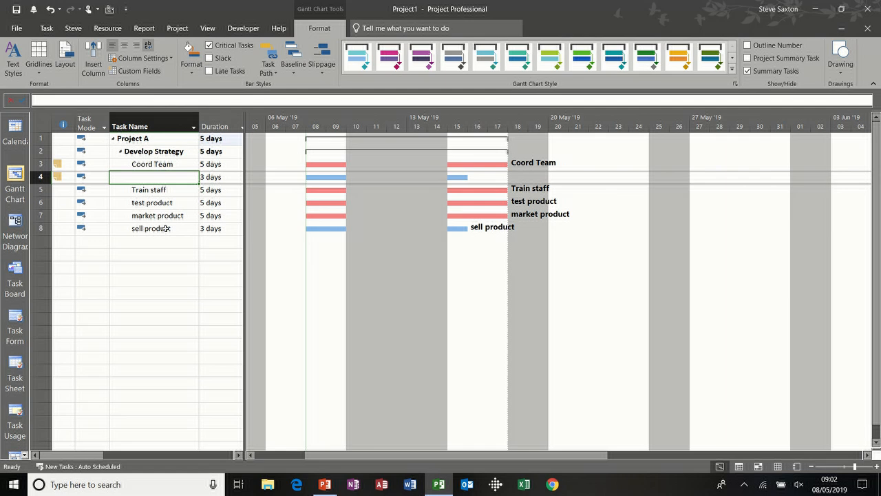
{"action": "type", "text": "D"}
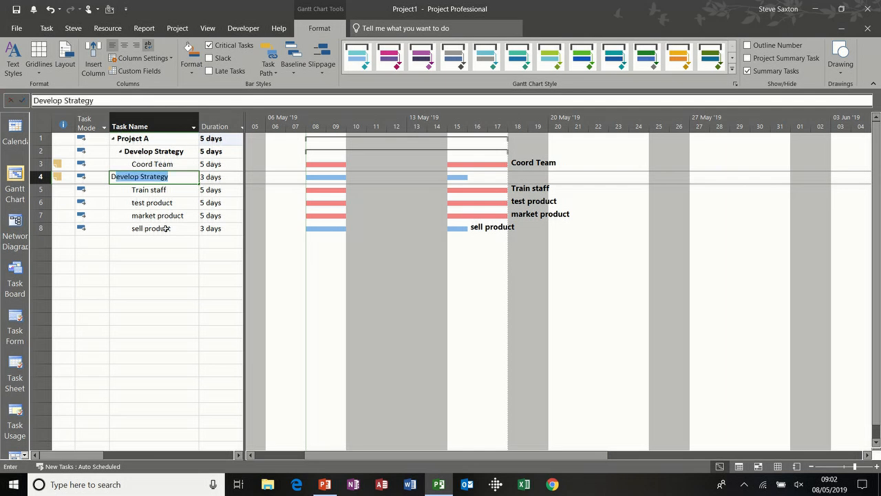
{"action": "type", "text": "evelop pro"}
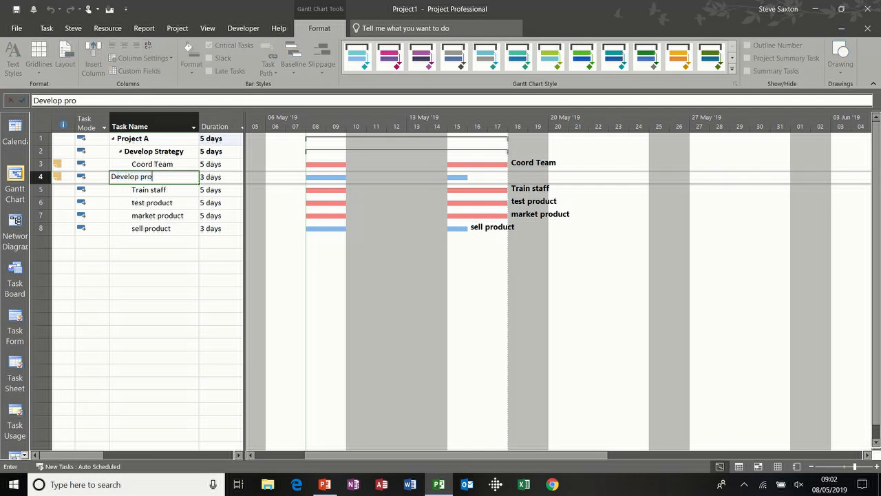
{"action": "type", "text": "duct"}
{"action": "key", "text": "Return"}
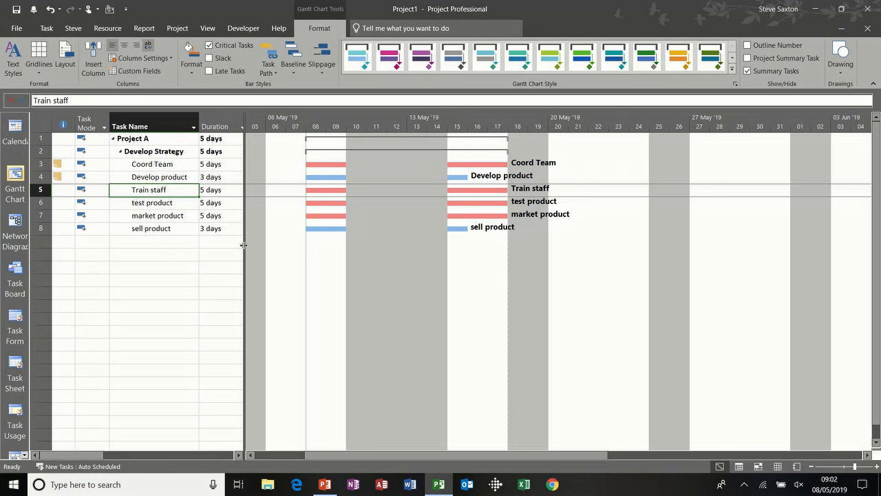
Widen the task table beside the Gantt chart up to the Resource Names column
{"action": "left_click_drag", "start_coordinate": [245, 242], "coordinate": [436, 238]}
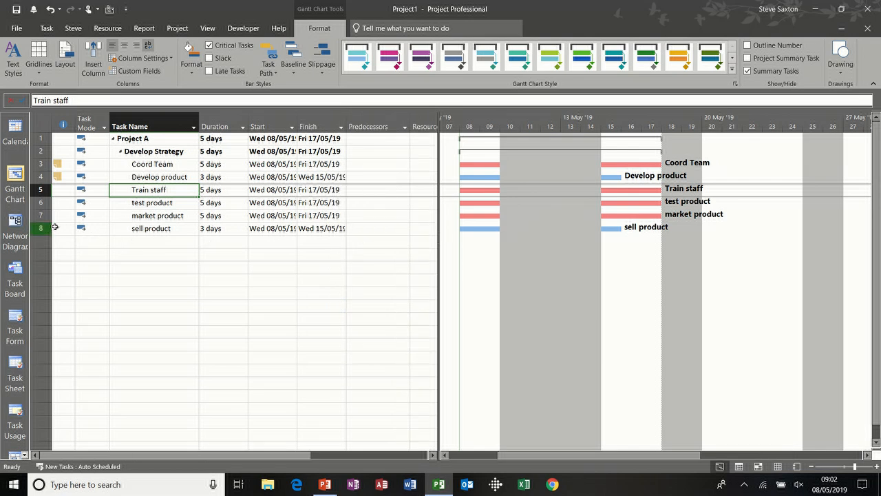
Clear only the name of the sell product task, and undo the clearing
{"action": "left_click", "coordinate": [152, 227]}
{"action": "key", "text": "Delete"}
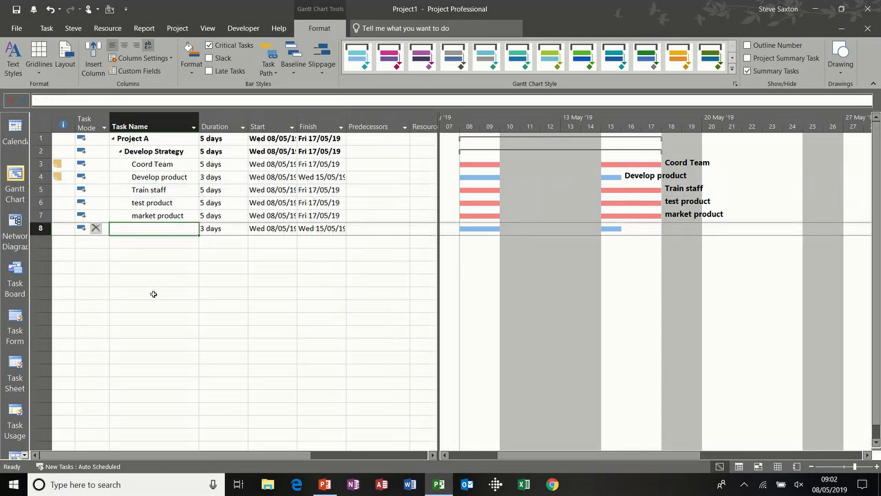
{"action": "left_click", "coordinate": [161, 256]}
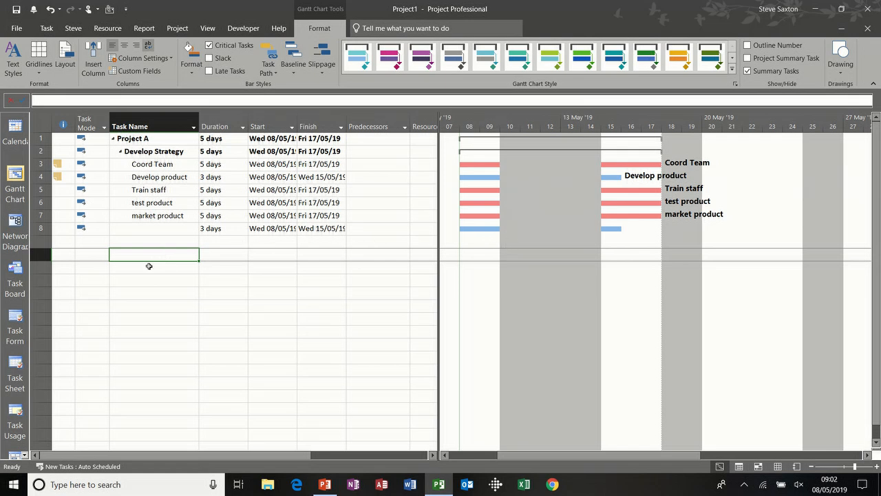
{"action": "key", "text": "ctrl+z"}
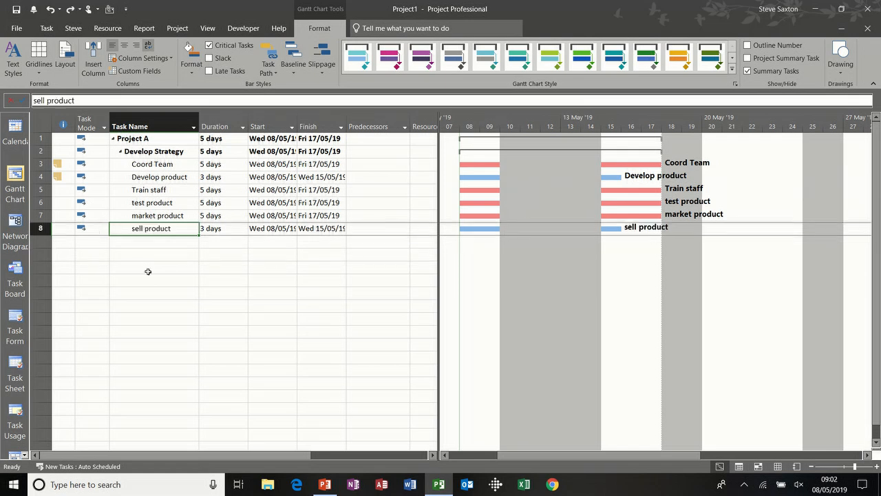
Delete the entire sell product task row, and undo the deletion
{"action": "left_click", "coordinate": [40, 230]}
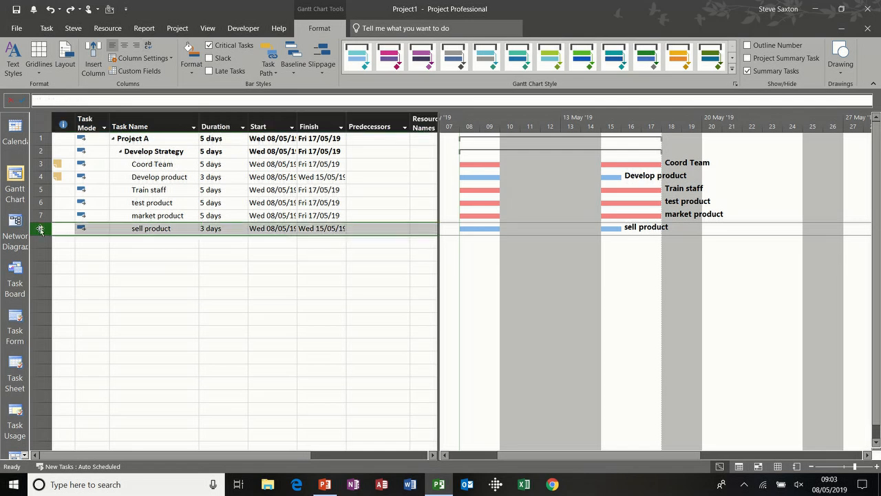
{"action": "key", "text": "Delete"}
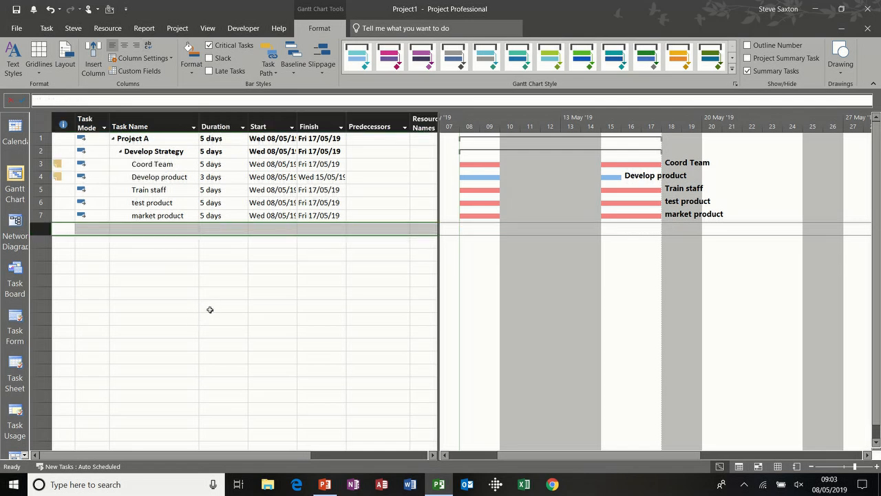
{"action": "key", "text": "ctrl+z"}
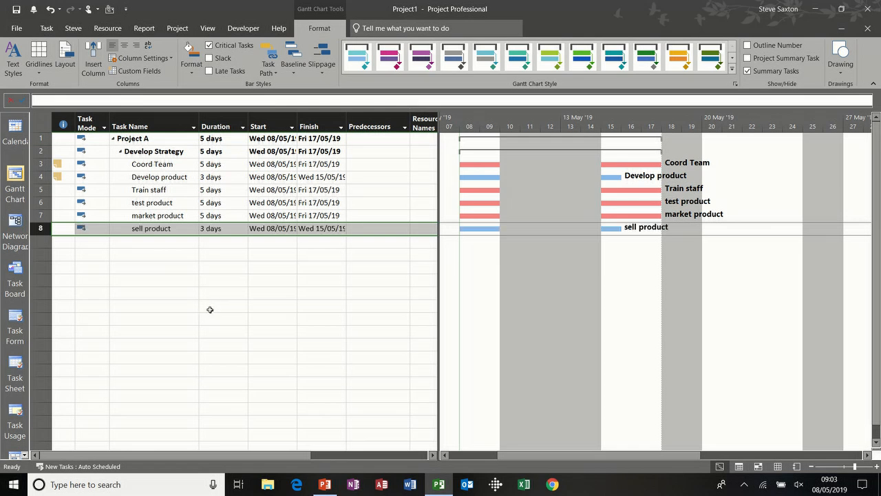
{"action": "left_click", "coordinate": [135, 252]}
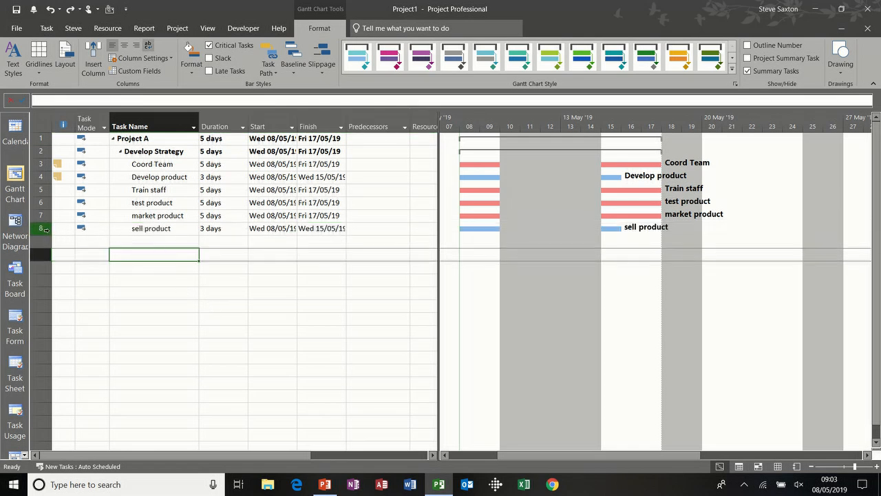
Move the sell product task row up between Train staff and test product, and undo the move
{"action": "left_click", "coordinate": [42, 227]}
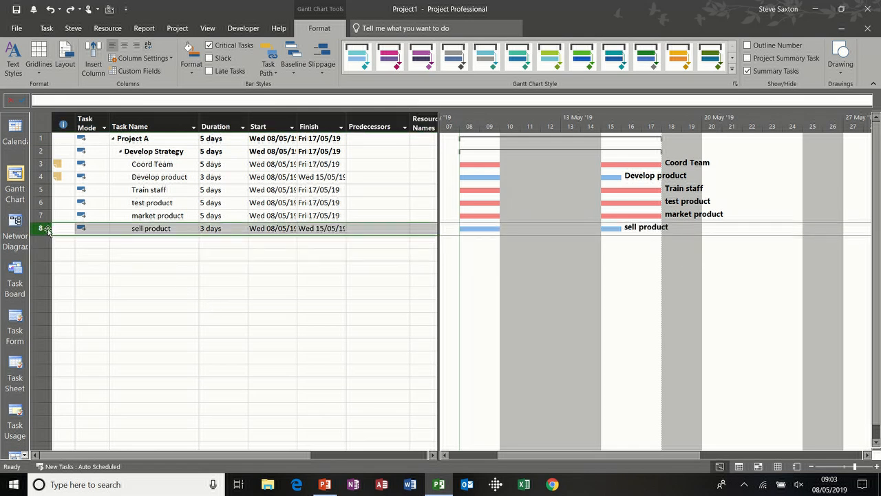
{"action": "left_click_drag", "start_coordinate": [48, 229], "coordinate": [46, 185]}
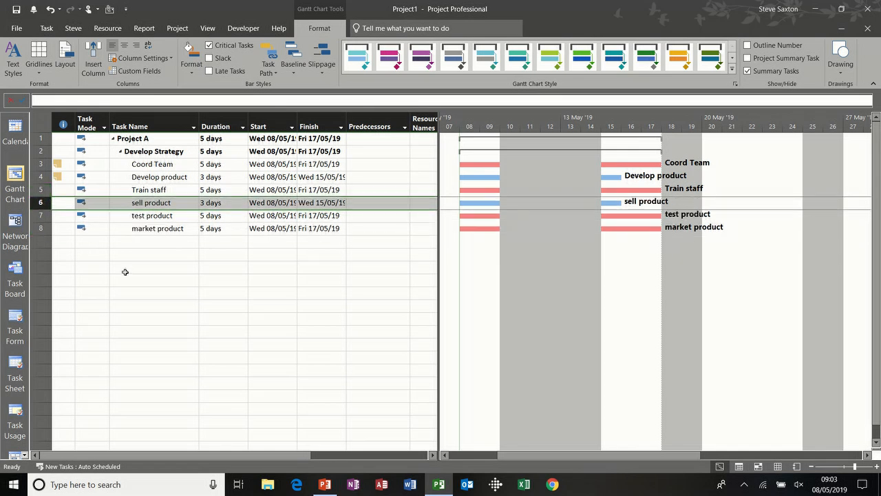
{"action": "key", "text": "ctrl+z"}
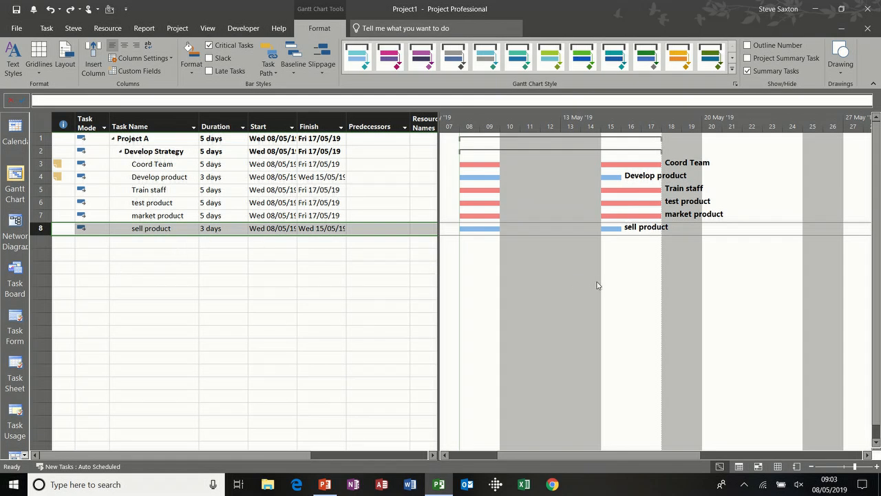
Reschedule the sell product task to start on Wed 22/05/19 in the Gantt chart, and turn off critical task highlighting
{"action": "left_click", "coordinate": [812, 467]}
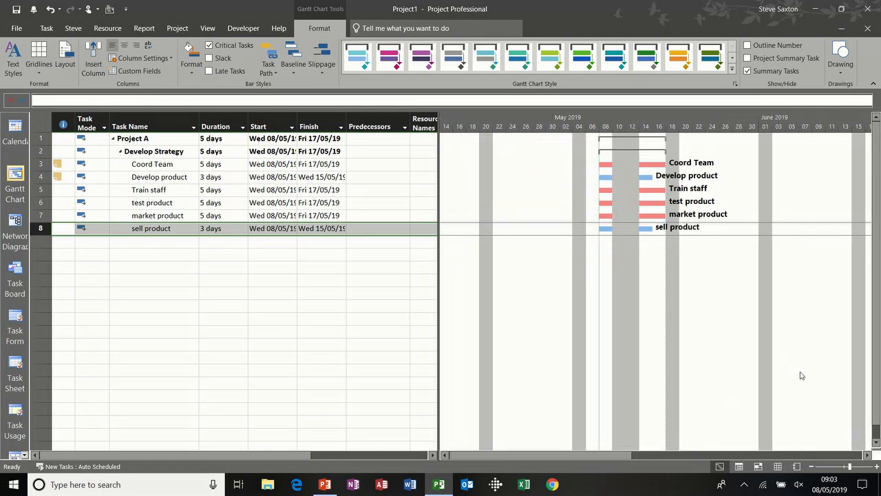
{"action": "left_click", "coordinate": [868, 455]}
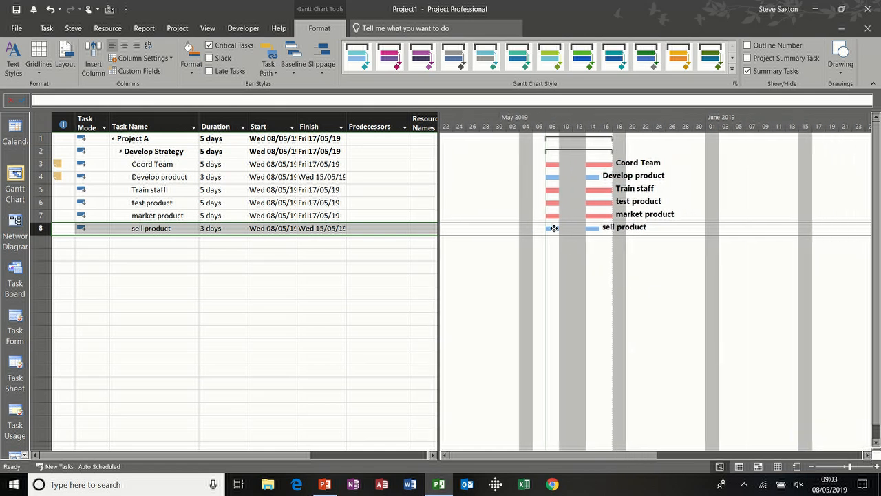
{"action": "left_click_drag", "start_coordinate": [556, 228], "coordinate": [647, 229]}
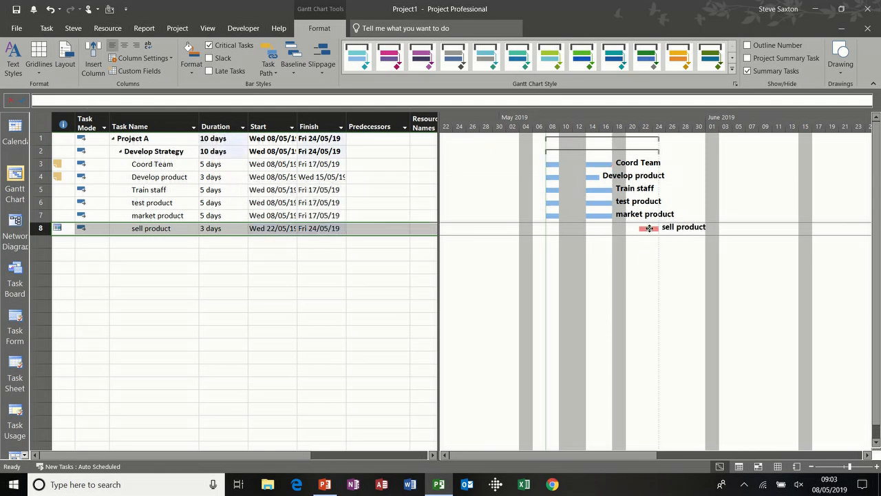
{"action": "mouse_move", "coordinate": [647, 229]}
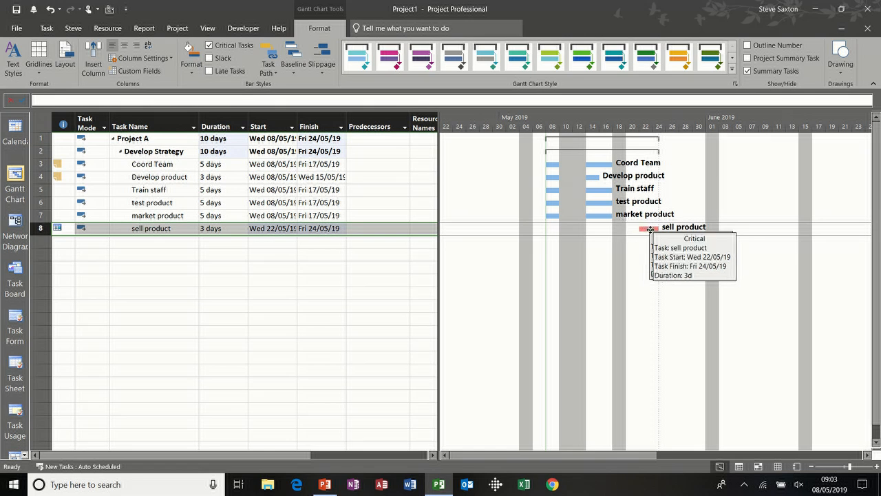
{"action": "left_click", "coordinate": [215, 47]}
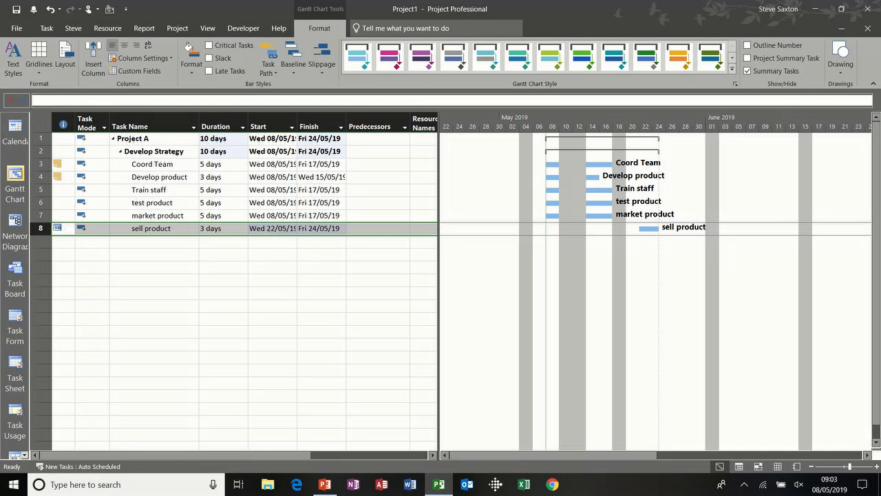
{"action": "mouse_move", "coordinate": [59, 228]}
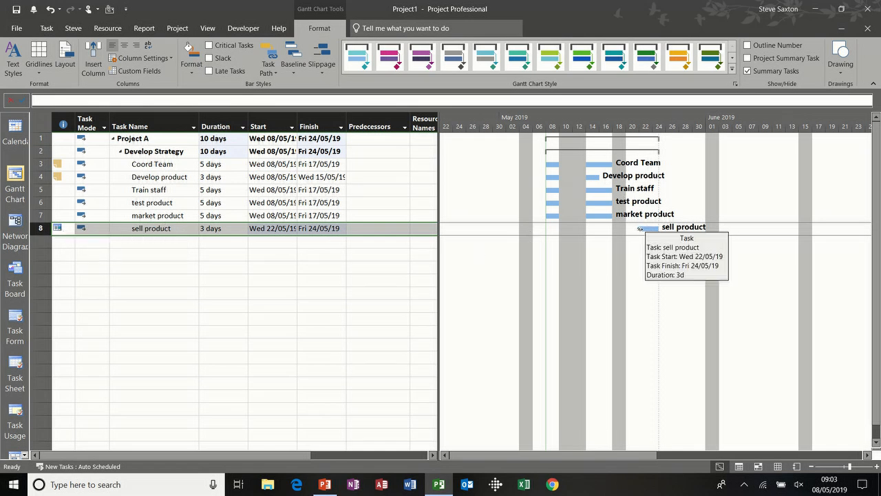
Mark progress on the sell product task's Gantt bar, extend it further, and undo both progress changes
{"action": "left_click_drag", "start_coordinate": [640, 229], "coordinate": [645, 229]}
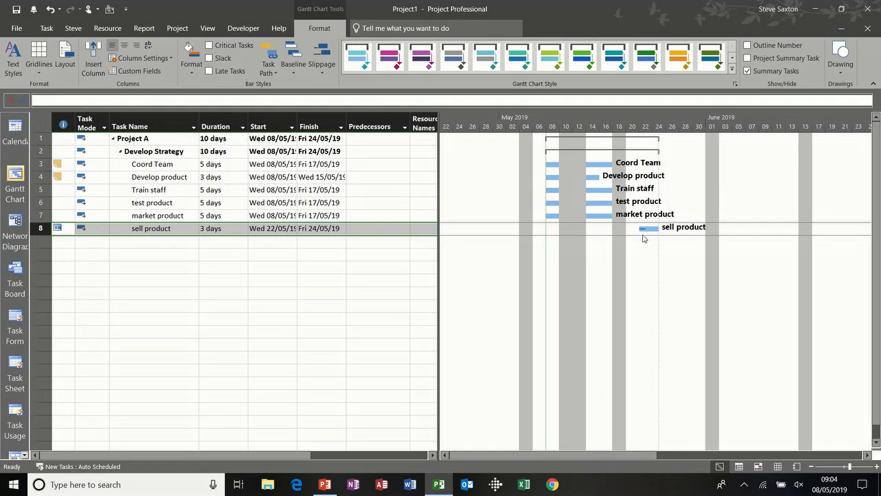
{"action": "left_click_drag", "start_coordinate": [642, 229], "coordinate": [652, 229]}
{"action": "key", "text": "ctrl+z"}
{"action": "key", "text": "ctrl+z"}
Stretch the sell product task's Gantt bar to a duration of 6.5 days, and undo the change
{"action": "left_click_drag", "start_coordinate": [659, 229], "coordinate": [686, 230]}
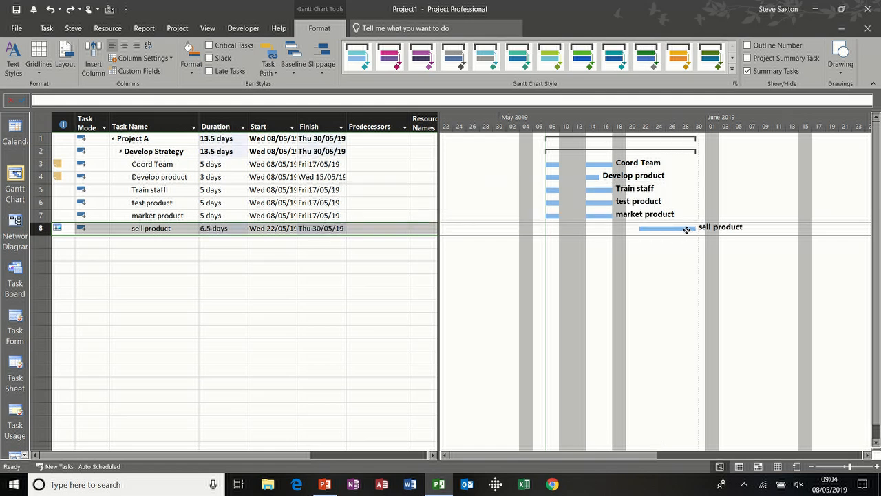
{"action": "key", "text": "ctrl+z"}
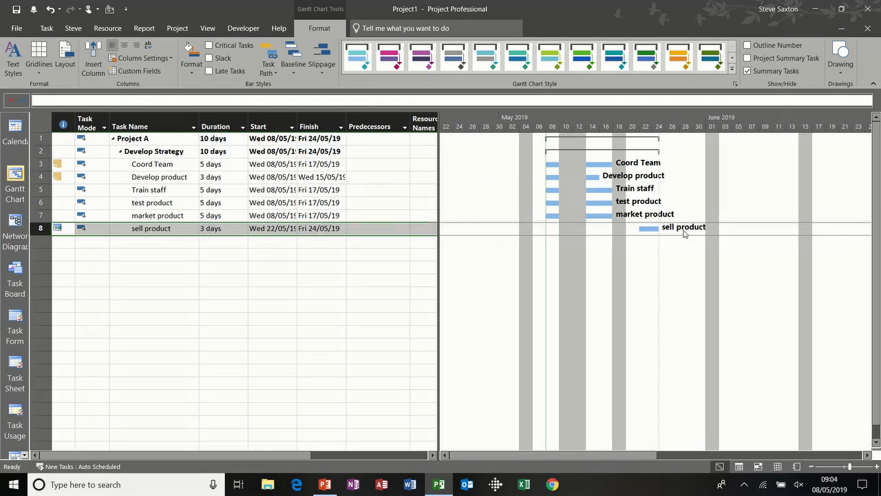
{"action": "left_click_drag", "start_coordinate": [650, 228], "coordinate": [649, 228]}
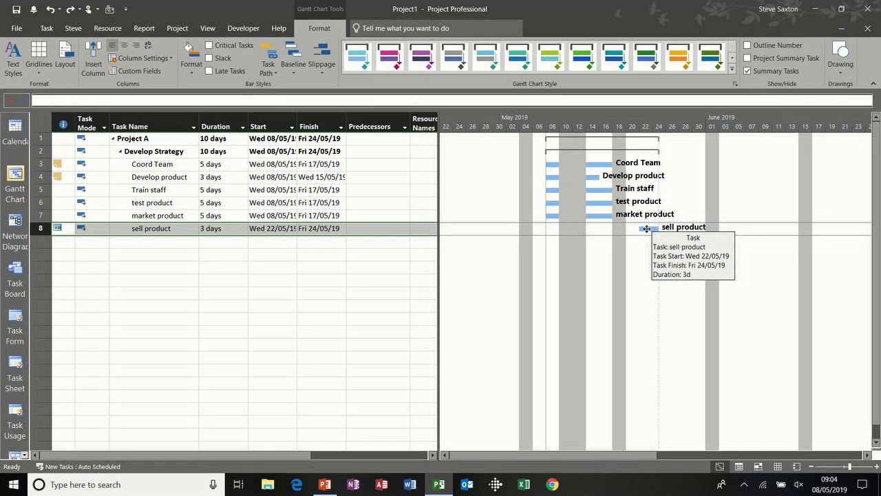
{"action": "left_click", "coordinate": [358, 228]}
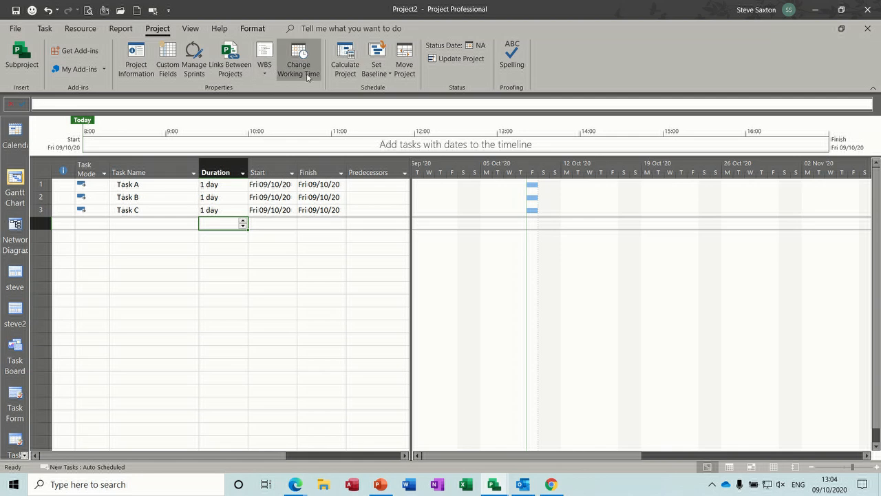
Open the Change Working Time settings and review the project's default start, end and hours-per-day calendar options
{"action": "left_click", "coordinate": [299, 54]}
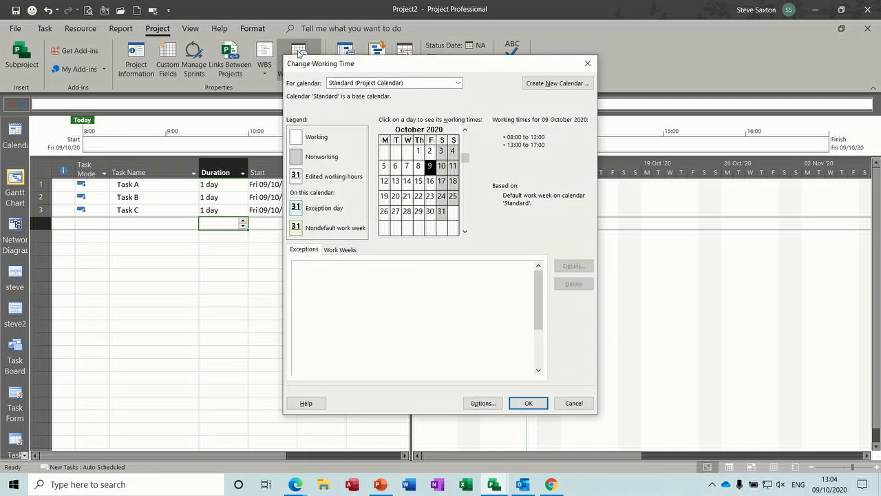
{"action": "left_click_drag", "start_coordinate": [409, 64], "coordinate": [294, 82]}
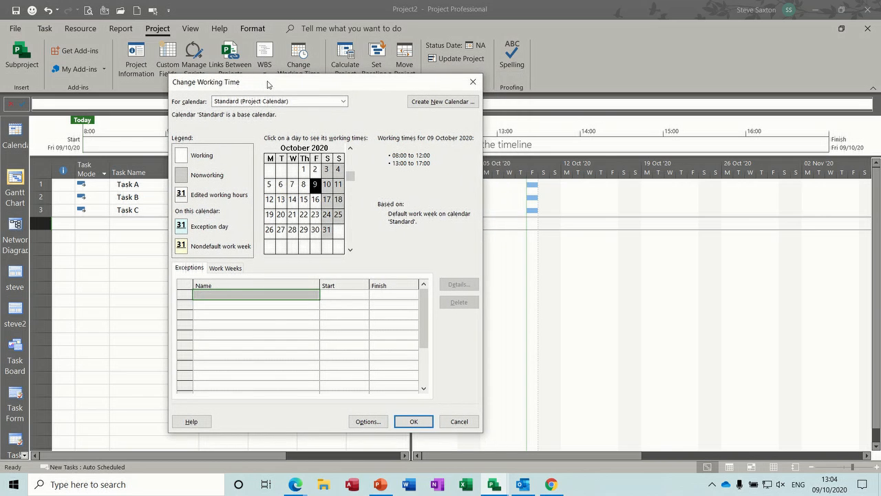
{"action": "left_click", "coordinate": [369, 421]}
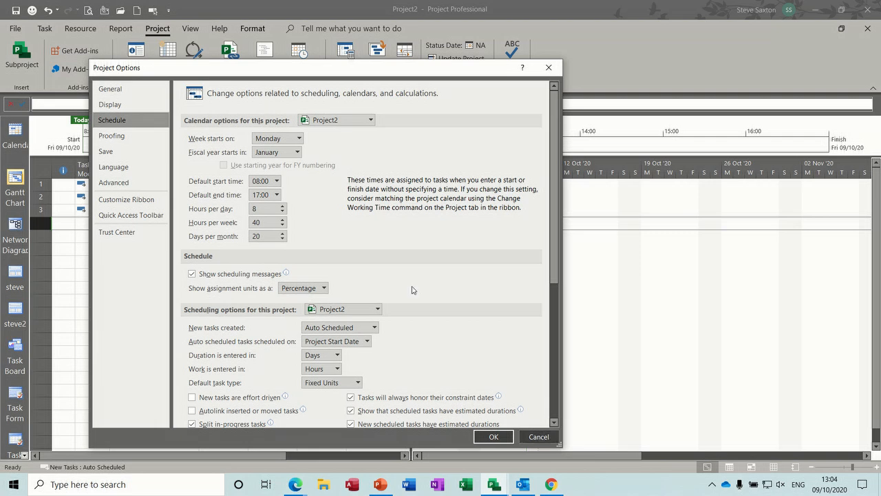
{"action": "left_click", "coordinate": [538, 437]}
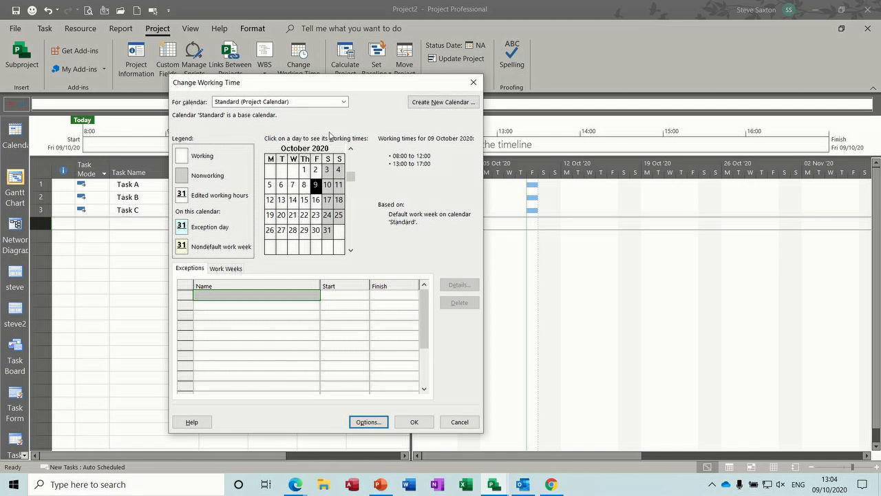
Examine the available base calendars and the default work week's working times for weekdays, Saturday and Sunday on the Standard calendar
{"action": "left_click", "coordinate": [344, 101]}
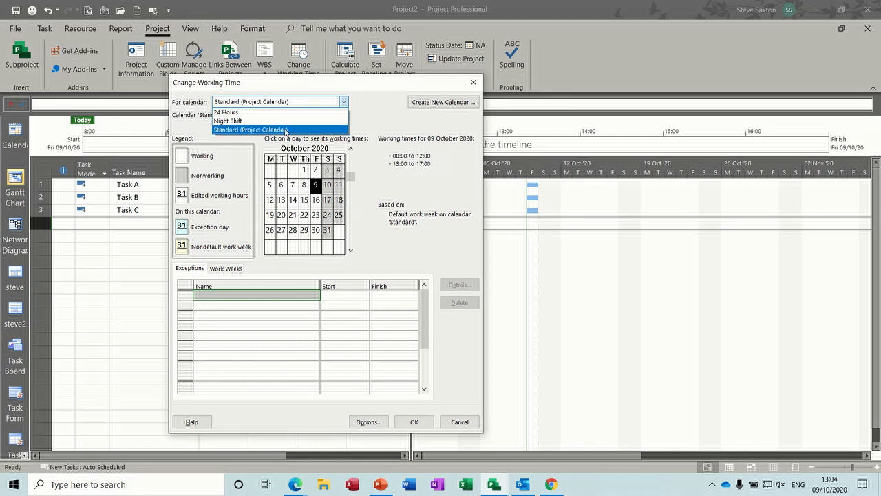
{"action": "left_click", "coordinate": [232, 271]}
{"action": "left_click", "coordinate": [232, 270]}
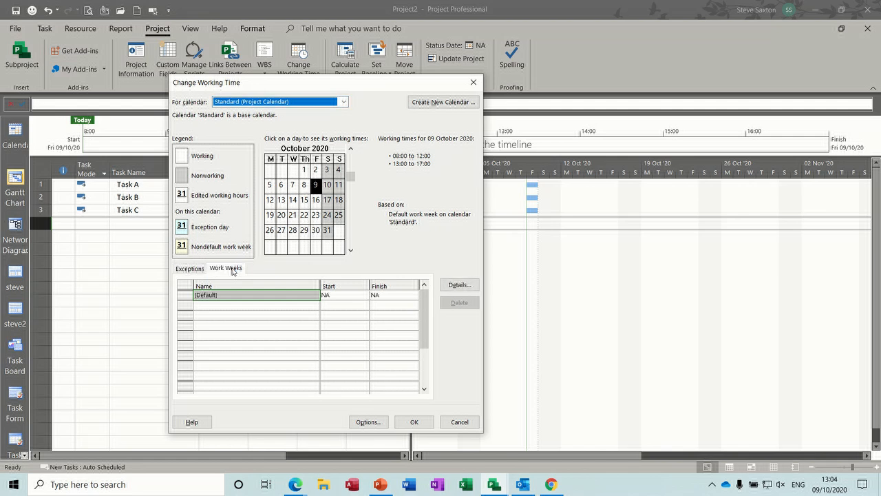
{"action": "left_click", "coordinate": [455, 285]}
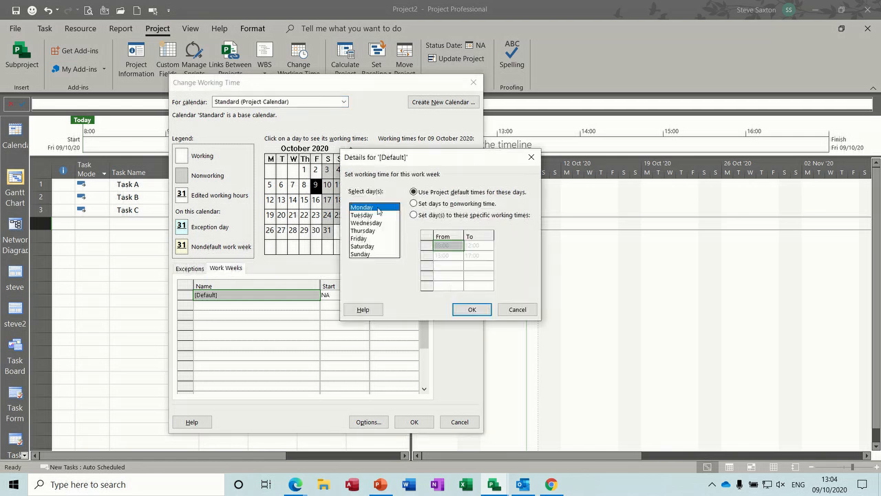
{"action": "left_click_drag", "start_coordinate": [366, 207], "coordinate": [366, 237]}
{"action": "left_click", "coordinate": [370, 241]}
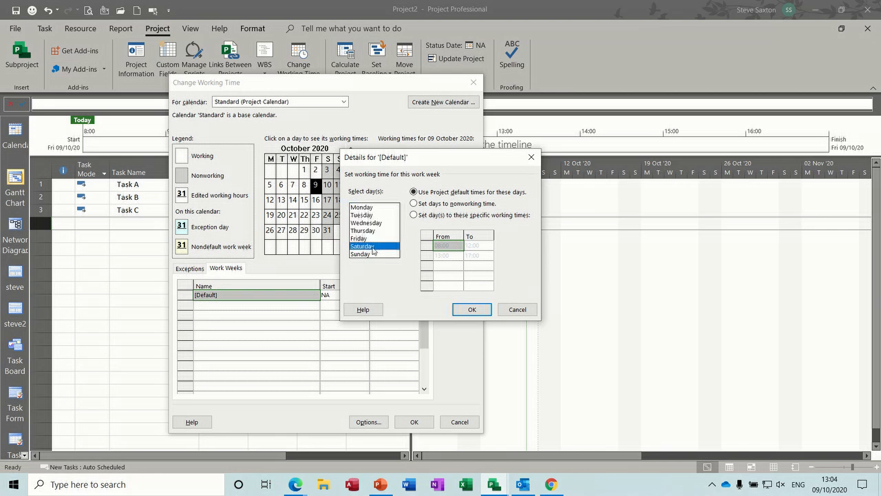
{"action": "left_click", "coordinate": [362, 254]}
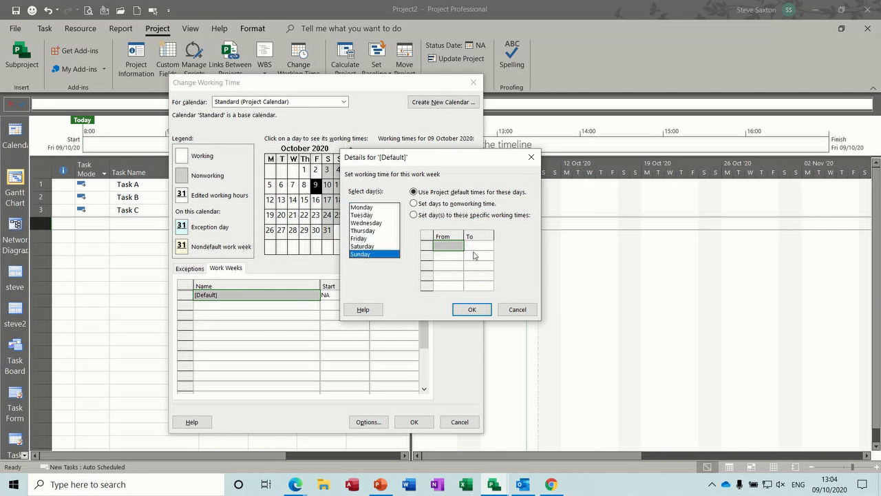
{"action": "left_click", "coordinate": [372, 208]}
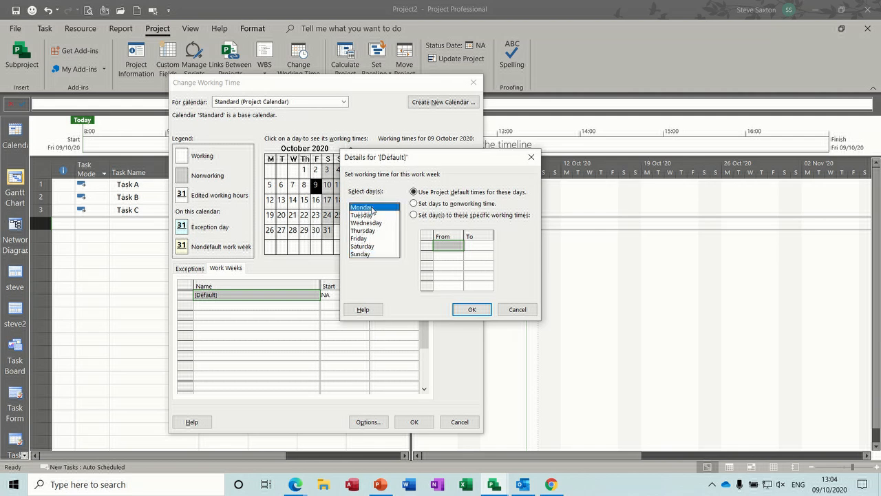
{"action": "left_click", "coordinate": [509, 309]}
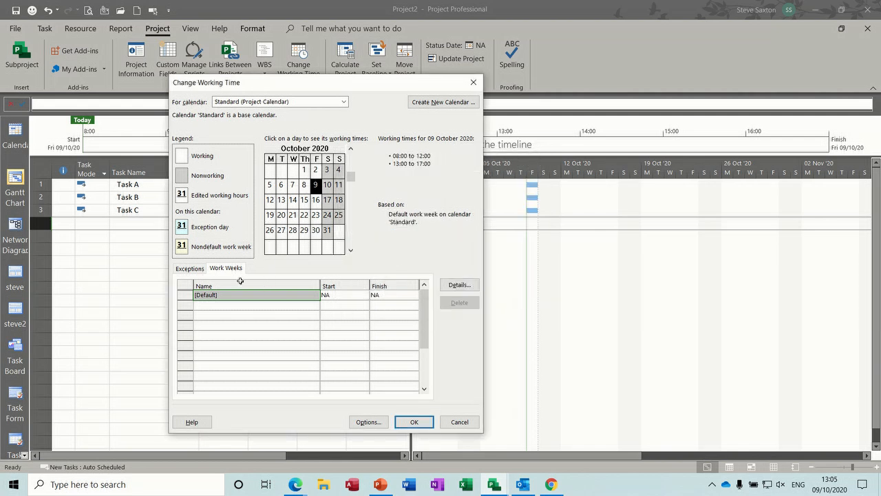
Compare the Standard calendar's exceptions list with its work weeks list
{"action": "left_click", "coordinate": [190, 267]}
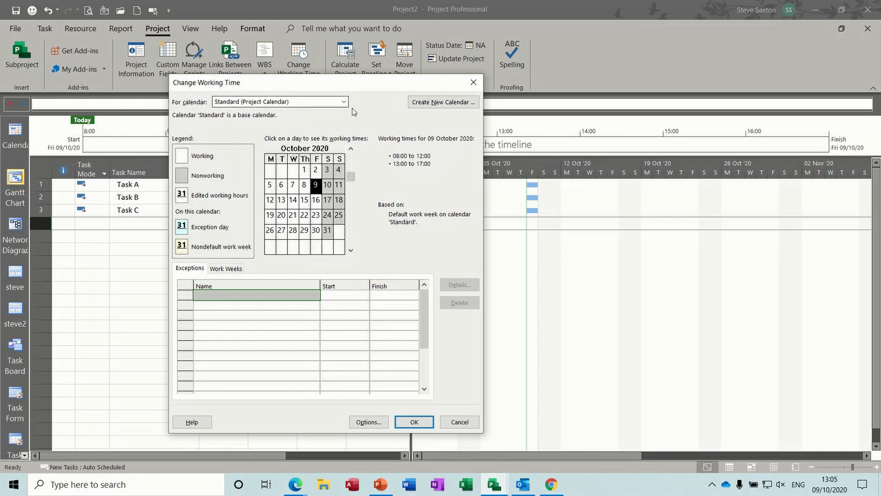
{"action": "left_click", "coordinate": [188, 270]}
{"action": "left_click", "coordinate": [224, 268]}
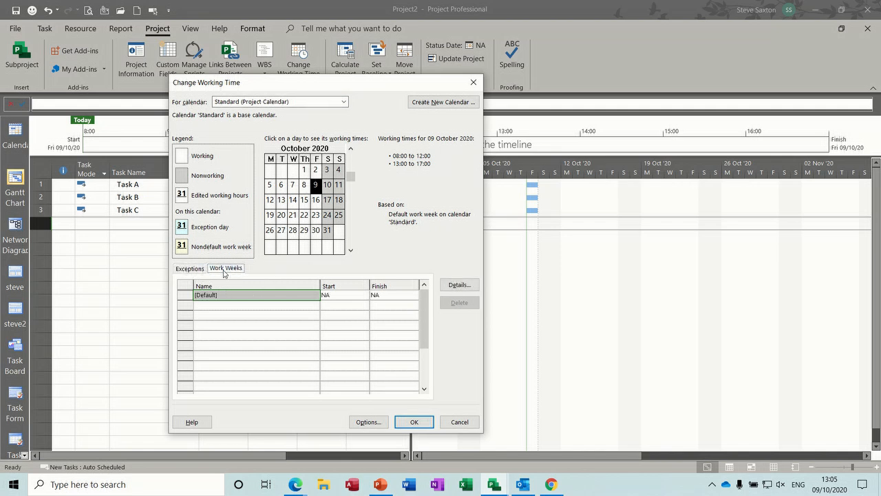
Add an exception named Xmas to the Standard calendar with a start date of 23/12/2020
{"action": "left_click", "coordinate": [190, 272]}
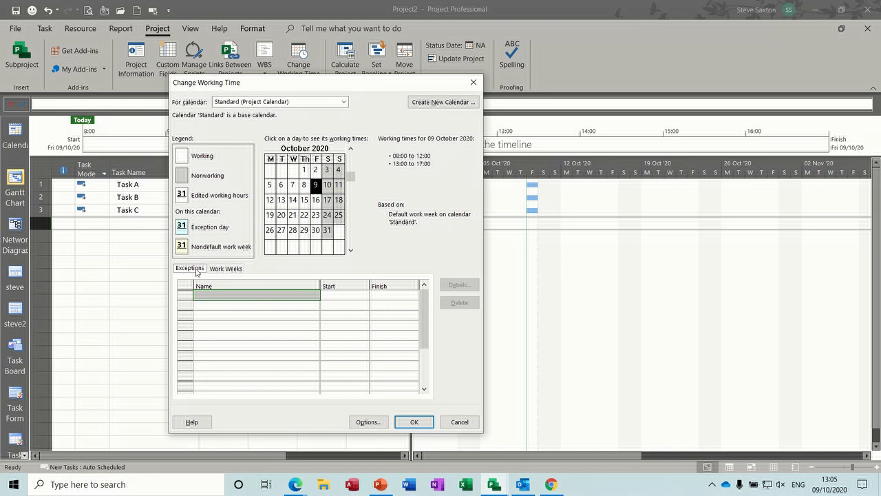
{"action": "left_click", "coordinate": [220, 296]}
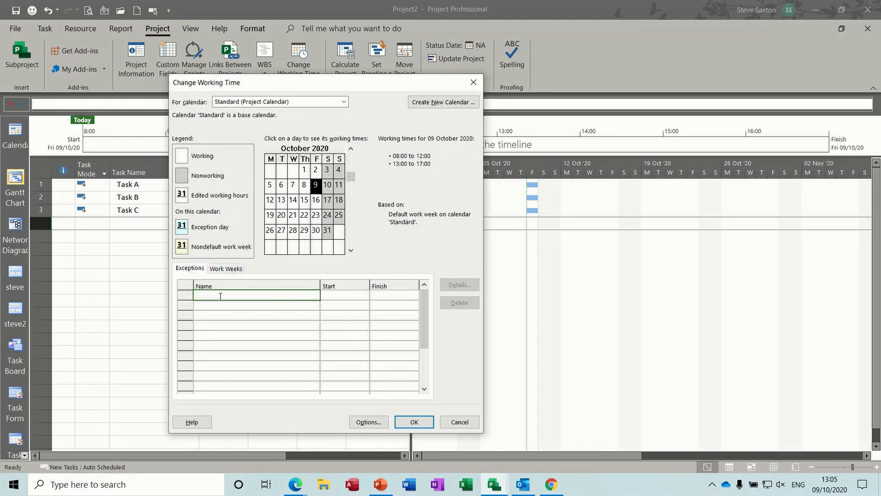
{"action": "type", "text": "Xmas"}
{"action": "left_click", "coordinate": [336, 294]}
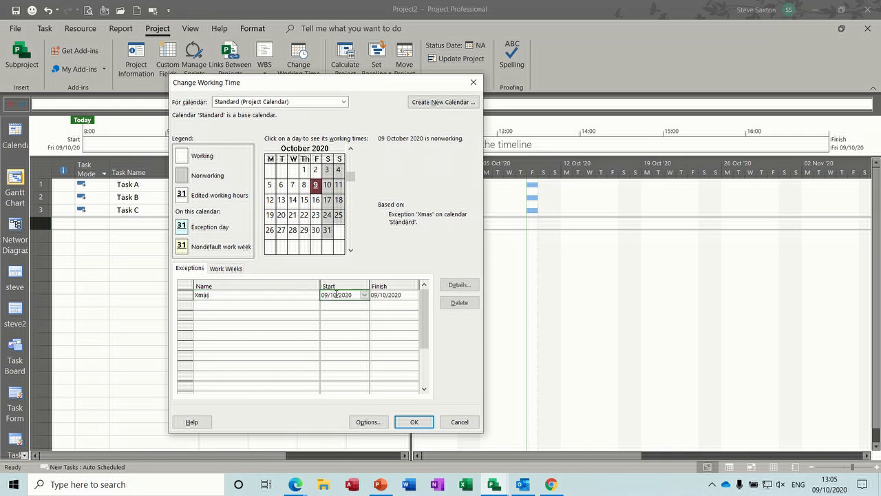
{"action": "left_click", "coordinate": [363, 295]}
{"action": "left_click", "coordinate": [363, 307]}
{"action": "left_click", "coordinate": [363, 307]}
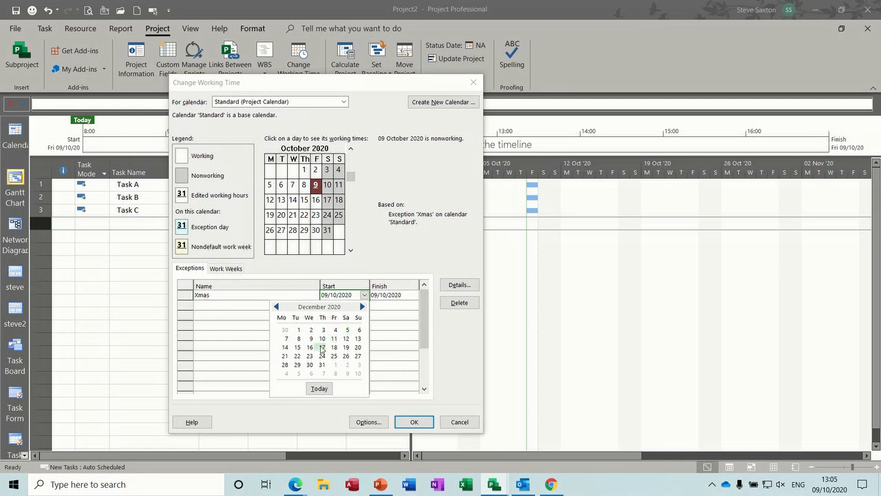
{"action": "left_click", "coordinate": [310, 356]}
Set the Xmas exception's finish date to 28/12/2020
{"action": "left_click", "coordinate": [393, 295]}
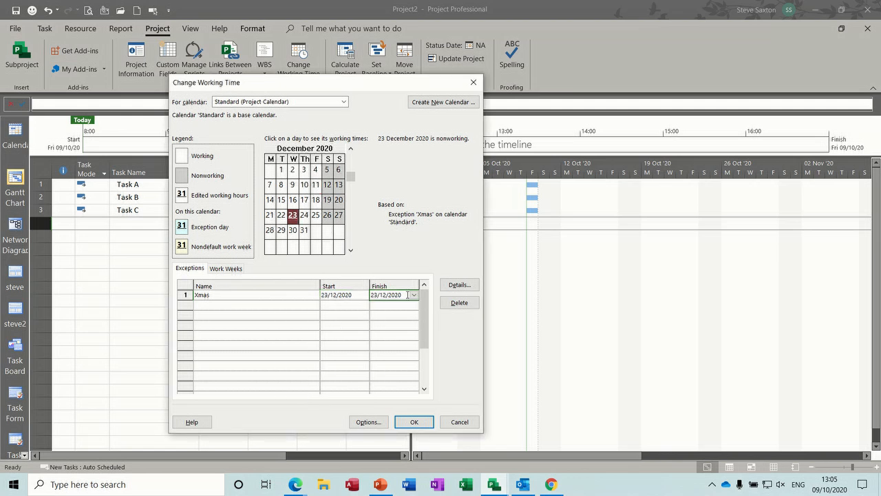
{"action": "left_click", "coordinate": [413, 295]}
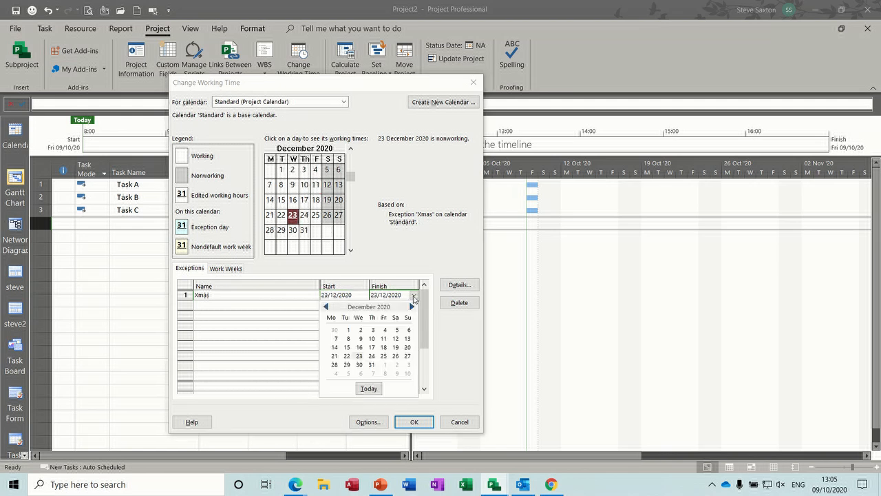
{"action": "left_click", "coordinate": [334, 364]}
{"action": "left_click", "coordinate": [273, 308]}
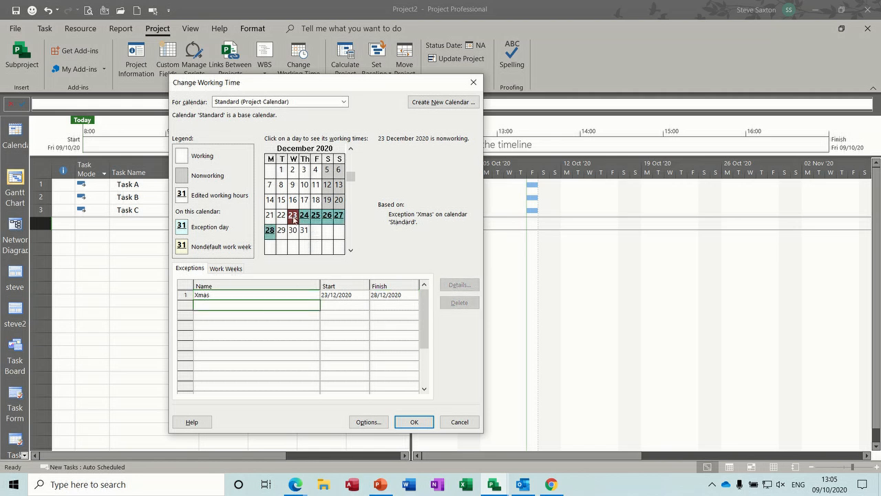
Check the working times for 24, 22 and 23 December 2020 on the Standard calendar
{"action": "left_click", "coordinate": [303, 216]}
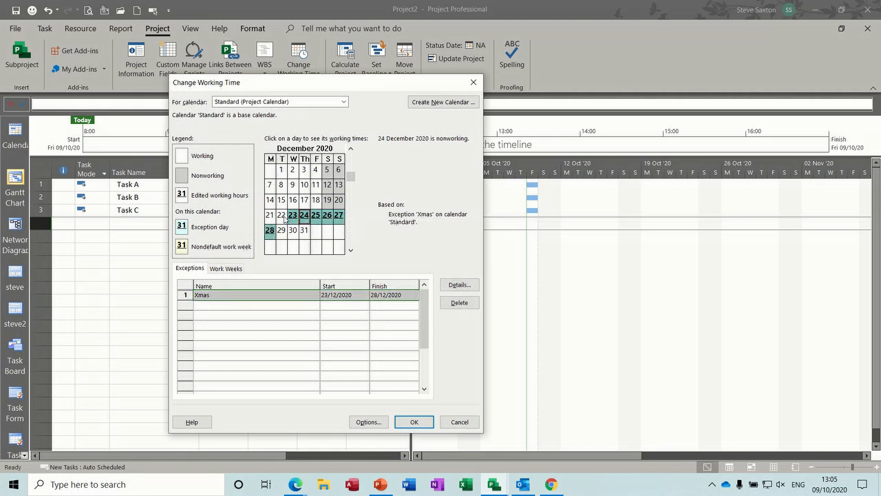
{"action": "left_click", "coordinate": [282, 215]}
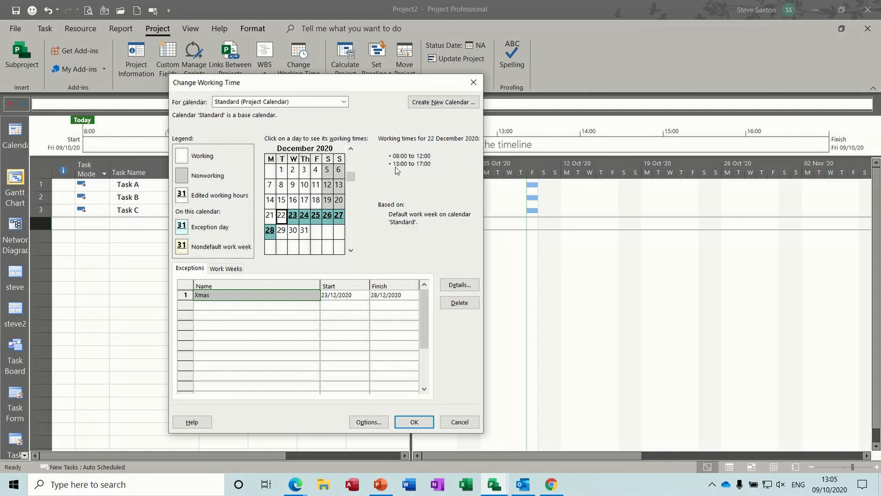
{"action": "left_click", "coordinate": [294, 217]}
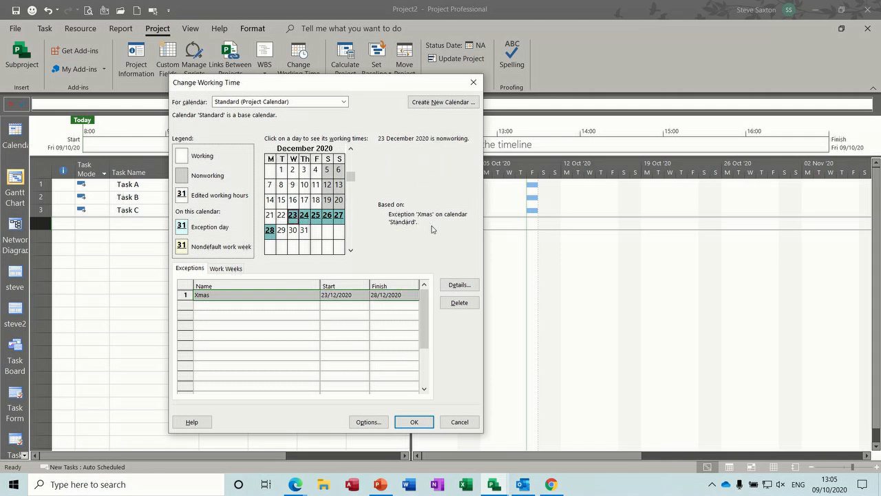
View the working time details of the Standard calendar's default work week and close them without changes
{"action": "left_click", "coordinate": [235, 270]}
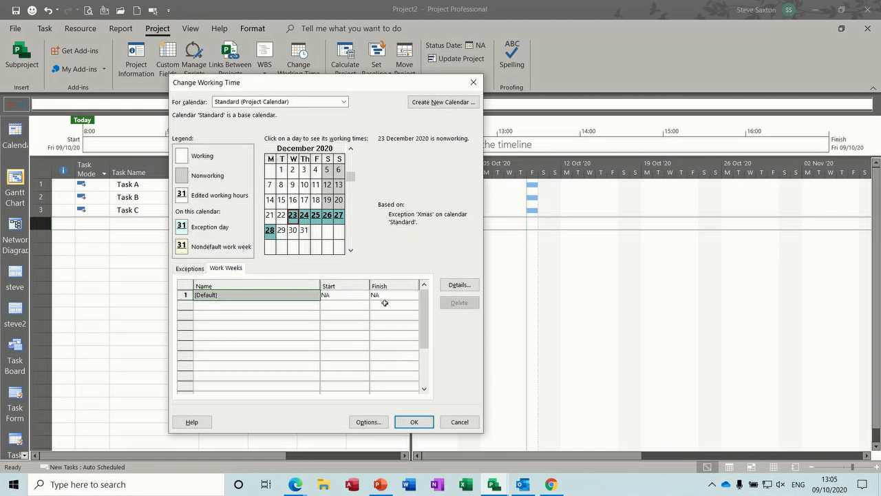
{"action": "left_click", "coordinate": [458, 285]}
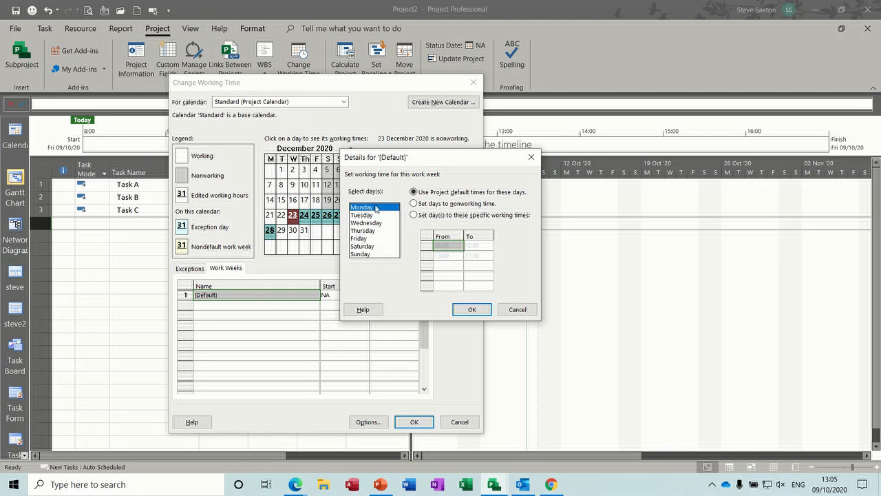
{"action": "left_click", "coordinate": [517, 310]}
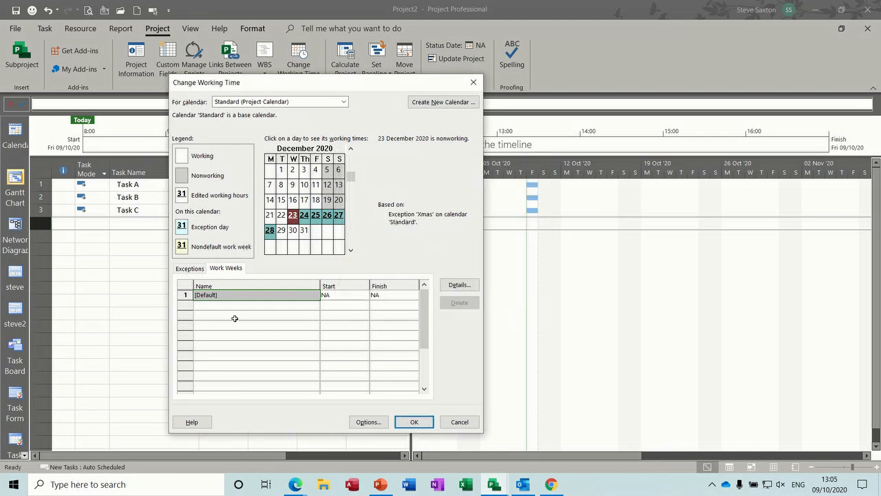
Add a work week named Summer to the Standard calendar with a start date of 01/06/2021
{"action": "left_click", "coordinate": [228, 306]}
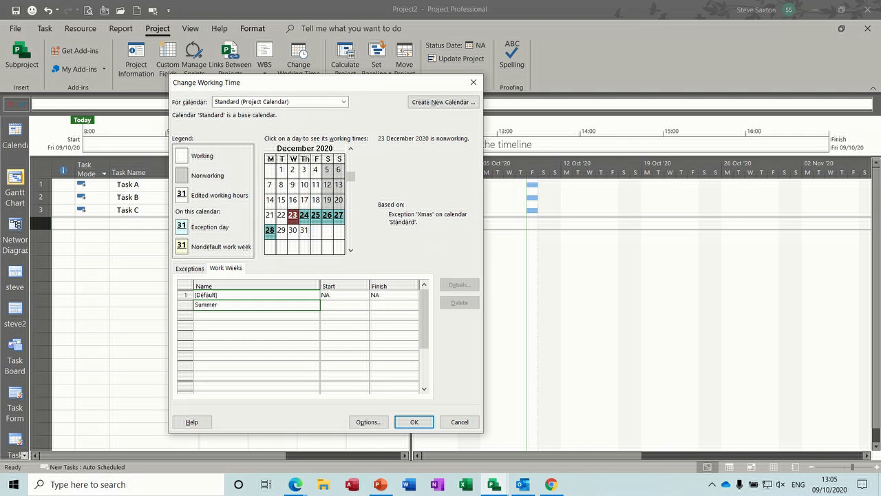
{"action": "left_click", "coordinate": [353, 307]}
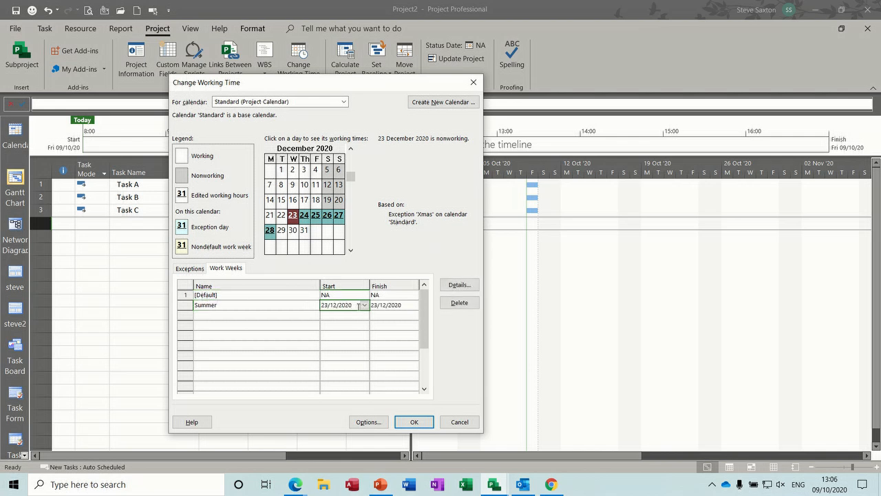
{"action": "left_click", "coordinate": [365, 309]}
{"action": "left_click", "coordinate": [363, 317]}
{"action": "left_click", "coordinate": [363, 316]}
{"action": "left_click", "coordinate": [363, 316]}
{"action": "left_click", "coordinate": [364, 317]}
{"action": "left_click", "coordinate": [363, 317]}
{"action": "left_click", "coordinate": [363, 316]}
{"action": "left_click", "coordinate": [364, 316]}
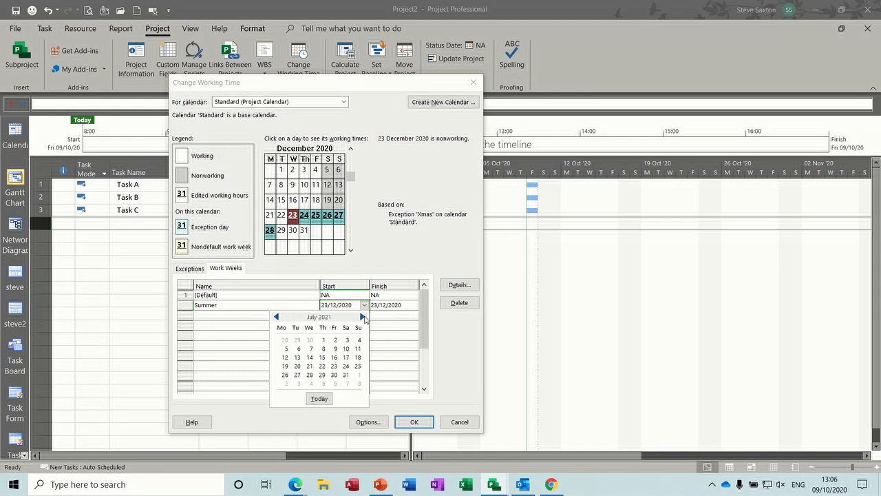
{"action": "left_click", "coordinate": [277, 318]}
{"action": "left_click", "coordinate": [298, 339]}
Set the Summer work week's finish date to 01/10/2021
{"action": "left_click", "coordinate": [396, 304]}
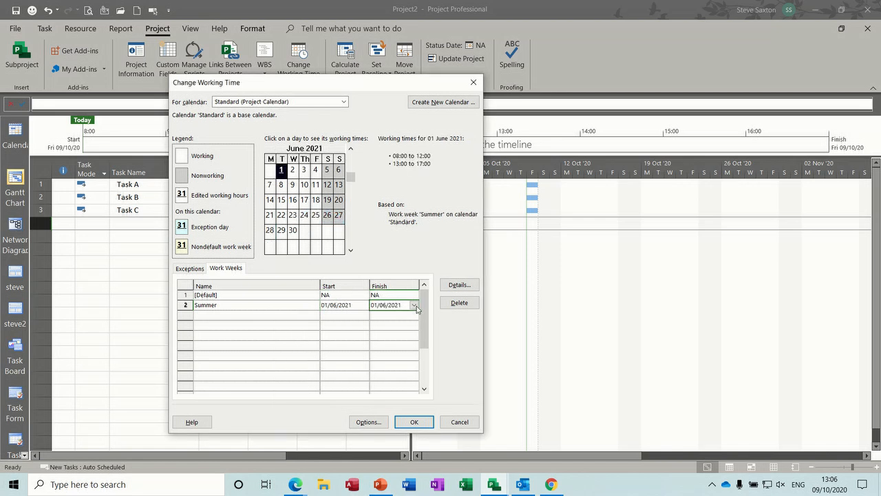
{"action": "left_click", "coordinate": [414, 305]}
{"action": "left_click", "coordinate": [412, 316]}
{"action": "left_click", "coordinate": [411, 317]}
{"action": "left_click", "coordinate": [412, 316]}
{"action": "left_click", "coordinate": [411, 316]}
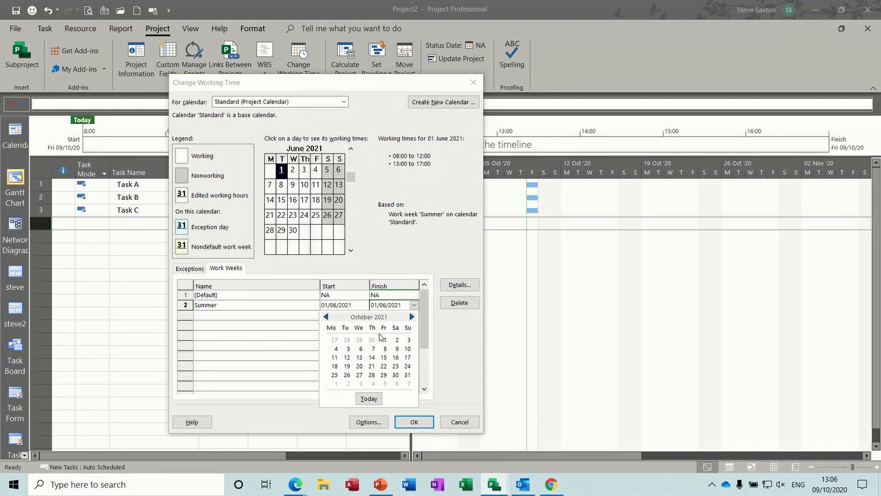
{"action": "left_click", "coordinate": [383, 340]}
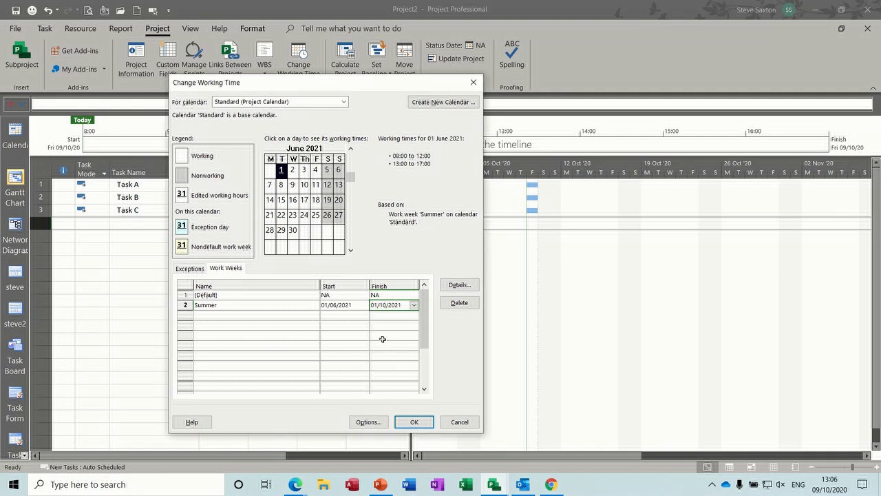
{"action": "left_click", "coordinate": [286, 308]}
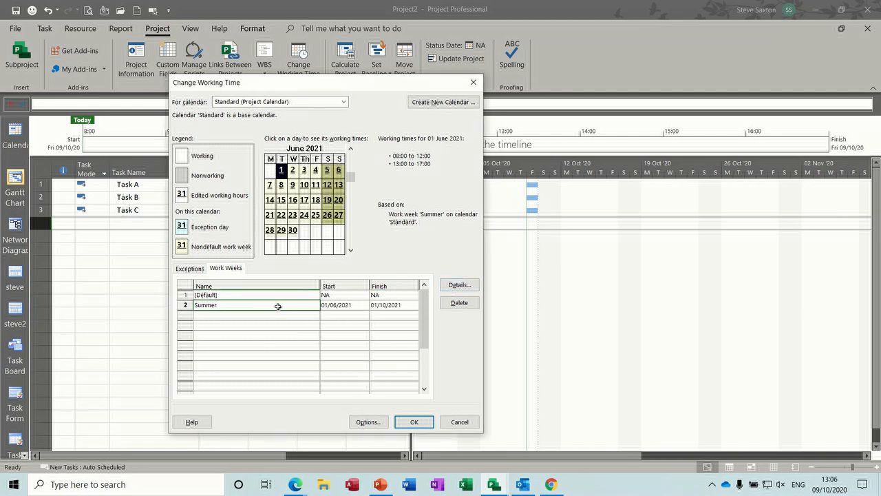
Give Monday to Friday of the Summer work week specific working times and remove the 13:00 to 17:00 period
{"action": "left_click", "coordinate": [457, 285]}
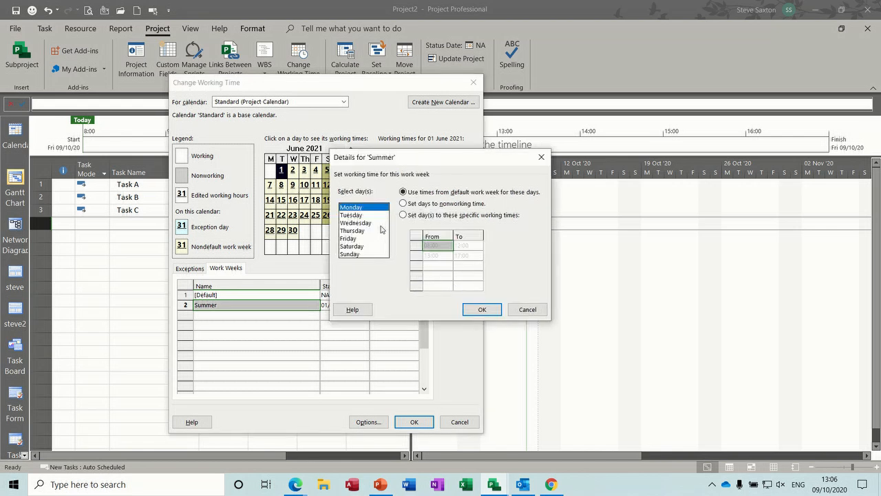
{"action": "left_click_drag", "start_coordinate": [359, 207], "coordinate": [357, 241]}
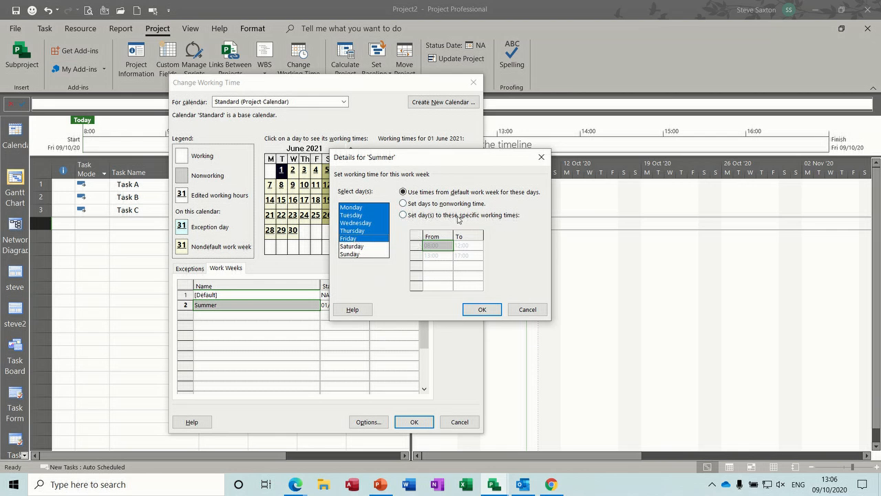
{"action": "left_click", "coordinate": [404, 215]}
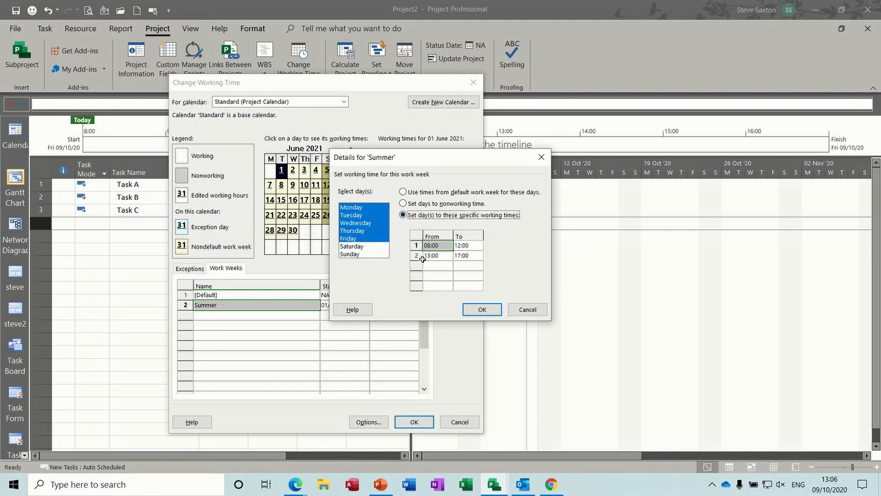
{"action": "left_click", "coordinate": [416, 256]}
{"action": "key", "text": "Delete"}
Set the Summer work week's remaining weekday working period to 06:00 to 14:00 and accept the details
{"action": "left_click", "coordinate": [428, 245]}
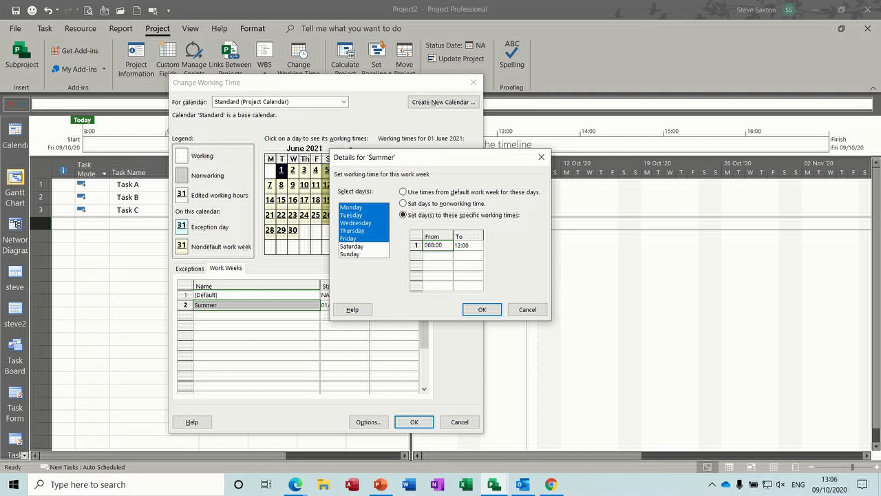
{"action": "left_click", "coordinate": [473, 246]}
{"action": "key", "text": "BackSpace"}
{"action": "left_click", "coordinate": [444, 254]}
{"action": "left_click", "coordinate": [481, 309]}
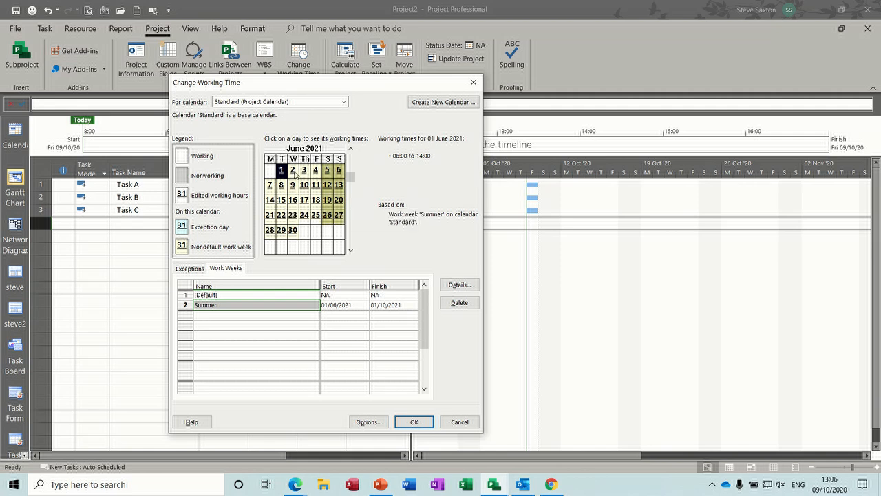
Return to the Standard calendar's exceptions list and save the working time changes
{"action": "left_click", "coordinate": [248, 296]}
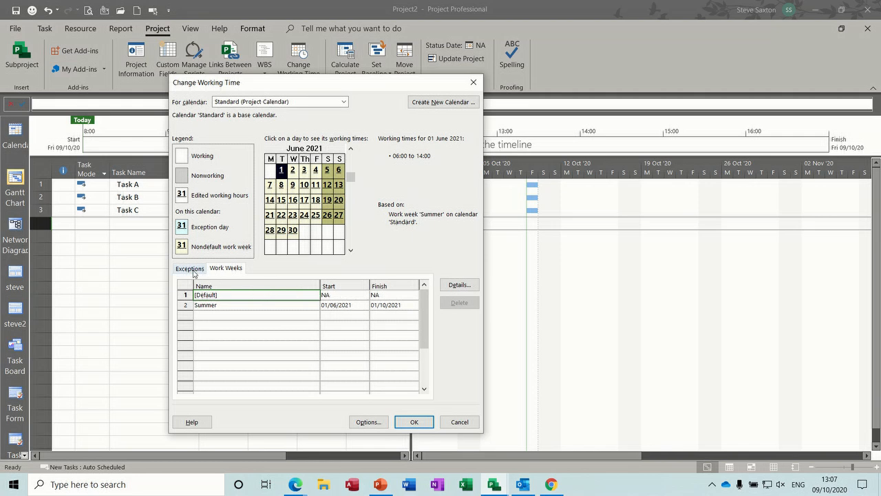
{"action": "left_click", "coordinate": [189, 269]}
{"action": "left_click", "coordinate": [216, 306]}
{"action": "left_click_drag", "start_coordinate": [216, 313], "coordinate": [236, 309]}
{"action": "left_click", "coordinate": [413, 421]}
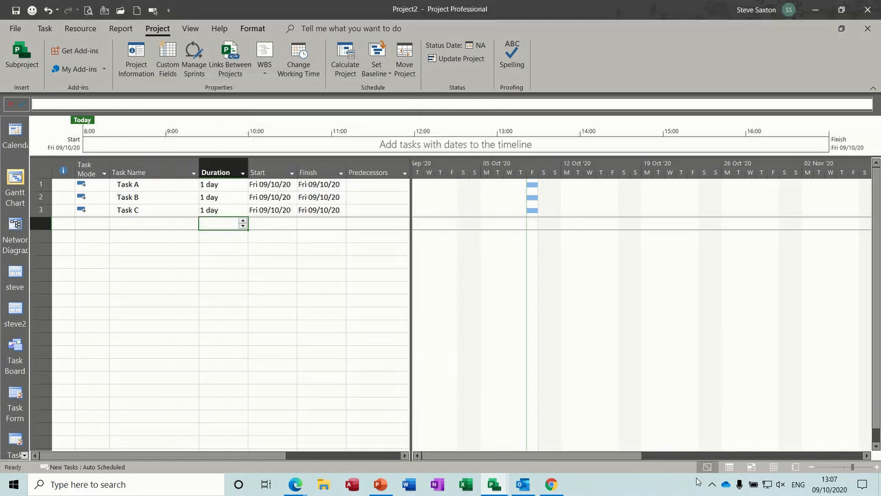
Switch to the Resource Sheet and add a resource by entering the person's first name in the first row
{"action": "left_click", "coordinate": [773, 468]}
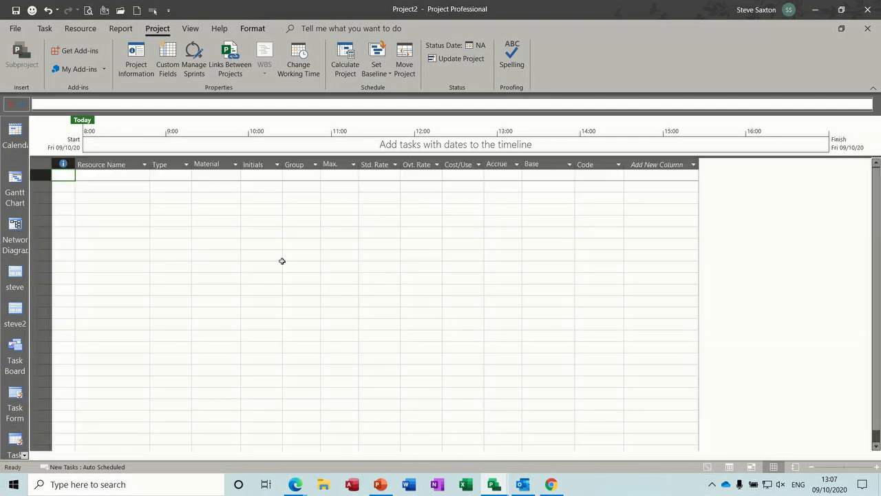
{"action": "type", "text": "Bob"}
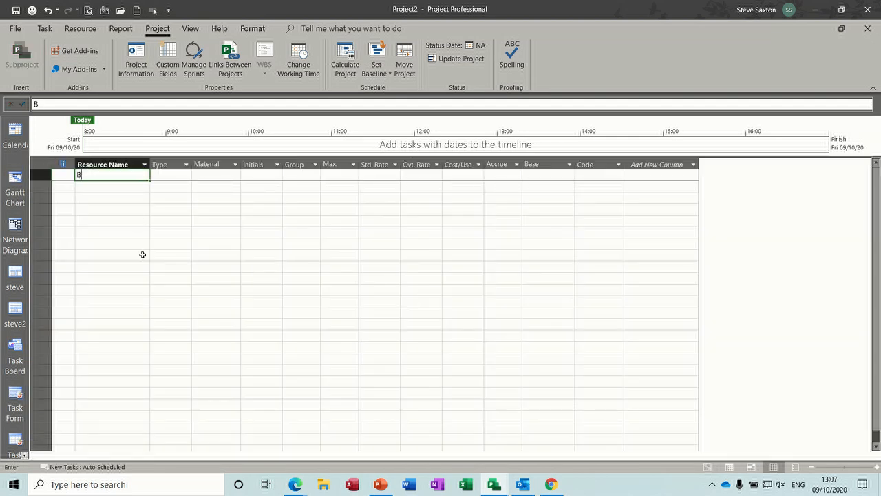
{"action": "left_click", "coordinate": [103, 186]}
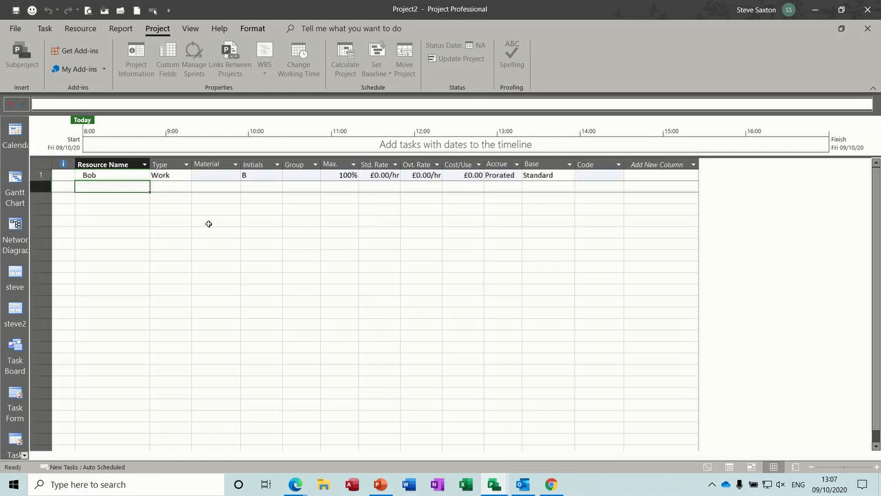
Open the new resource's working time calendar, check the Xmas exception days in December 2020, and close it without changes
{"action": "double_click", "coordinate": [124, 175]}
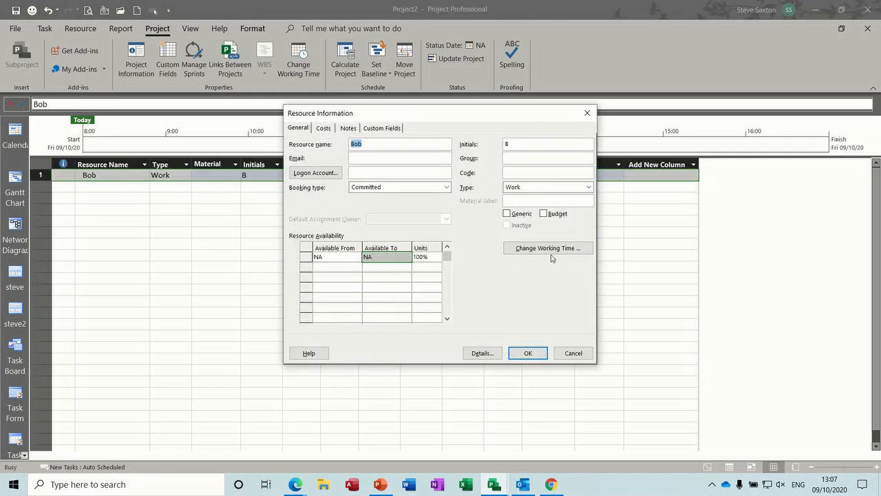
{"action": "left_click", "coordinate": [563, 249]}
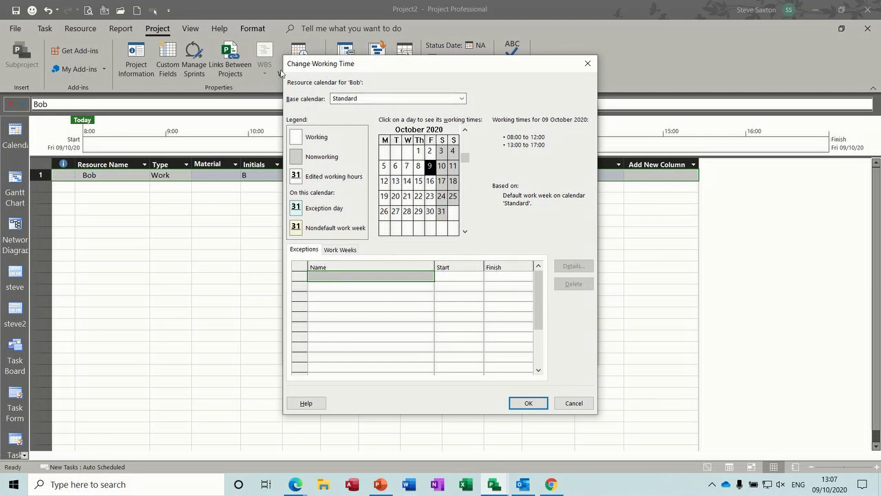
{"action": "left_click", "coordinate": [464, 232]}
{"action": "left_click", "coordinate": [464, 232]}
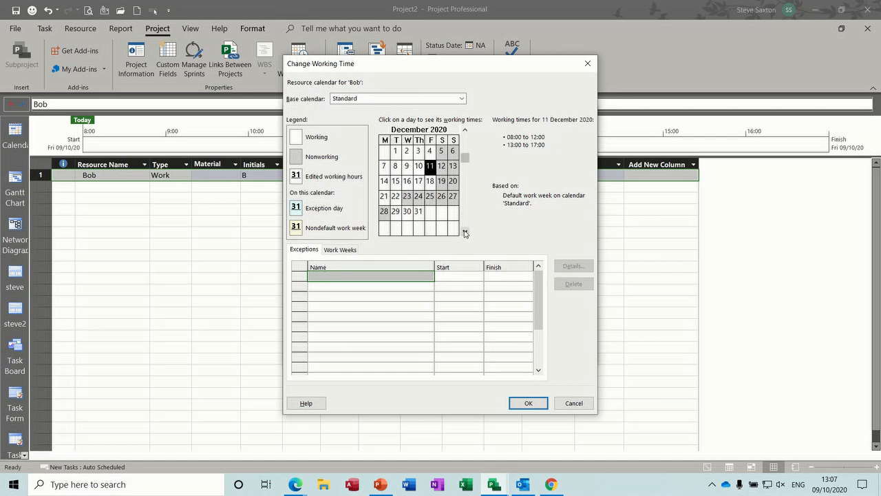
{"action": "left_click", "coordinate": [407, 198]}
{"action": "left_click", "coordinate": [419, 198]}
{"action": "left_click", "coordinate": [430, 199]}
{"action": "left_click", "coordinate": [407, 199]}
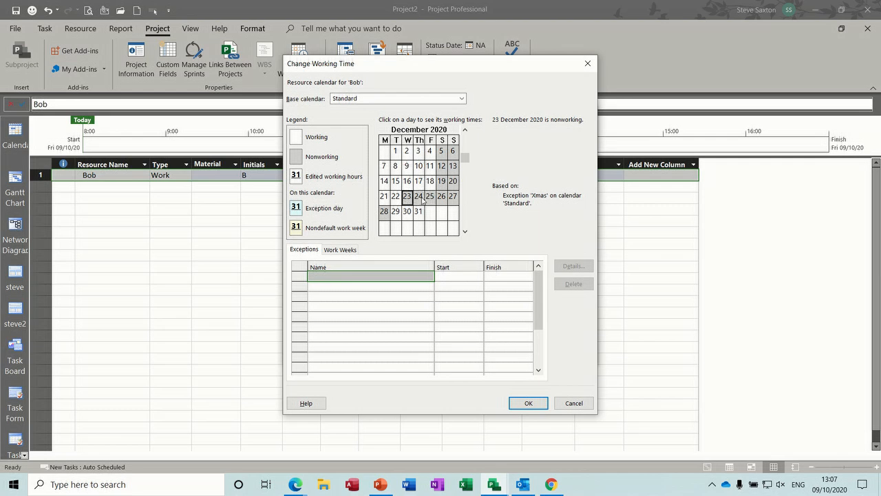
{"action": "left_click", "coordinate": [385, 212]}
{"action": "left_click", "coordinate": [407, 199]}
{"action": "left_click", "coordinate": [573, 403]}
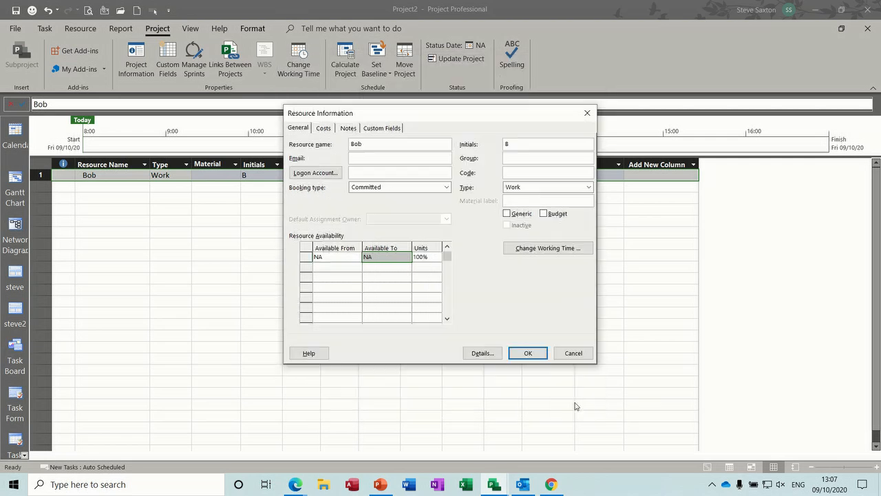
Close the resource's details without changes and return to the Gantt Chart view
{"action": "left_click", "coordinate": [571, 355]}
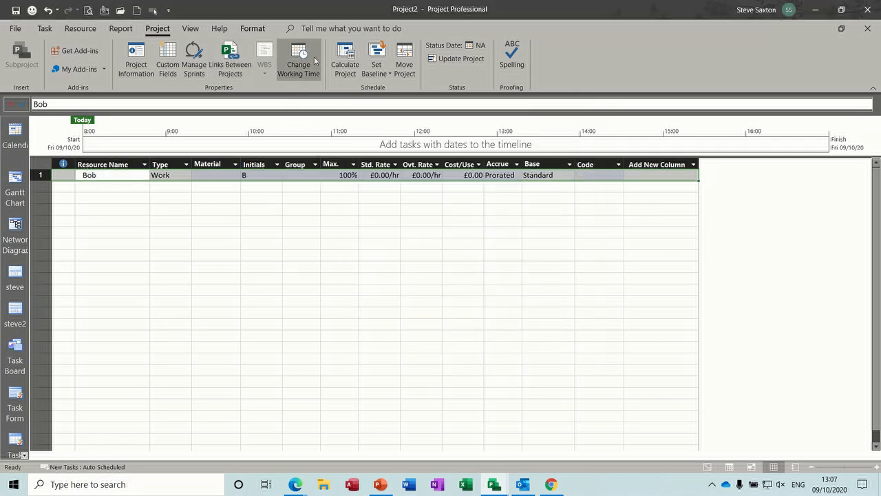
{"action": "left_click", "coordinate": [15, 180]}
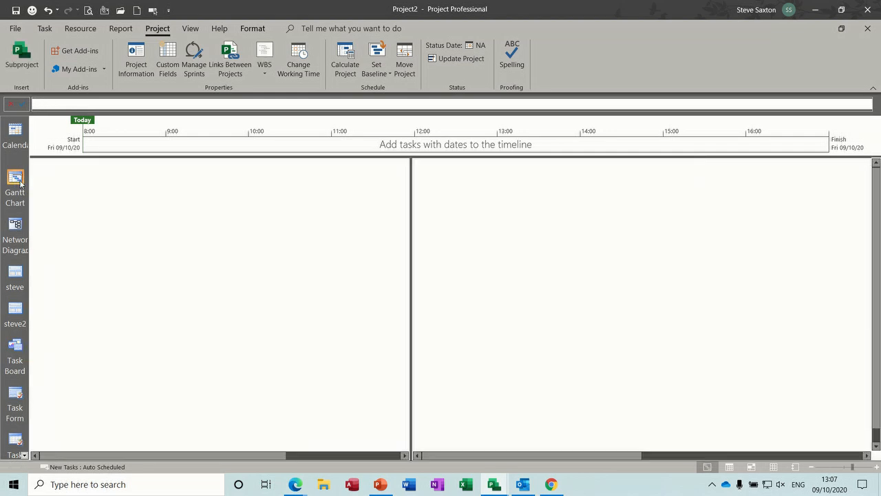
{"action": "left_click", "coordinate": [146, 222]}
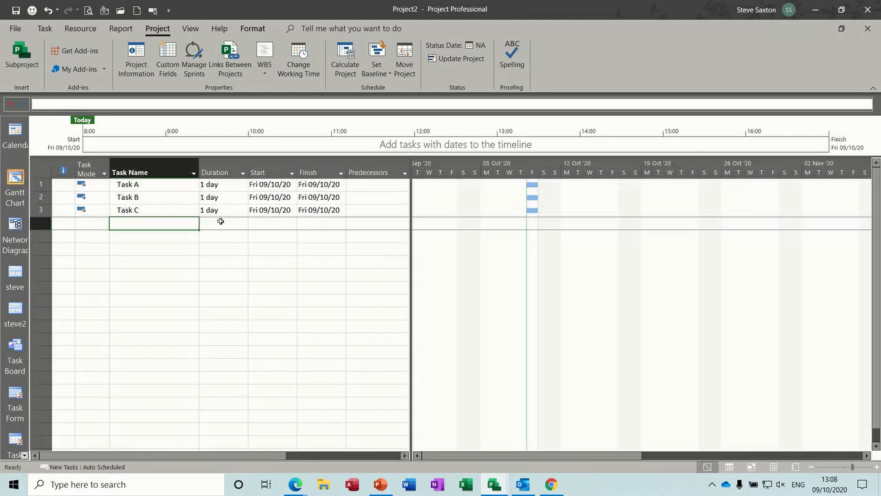
Try to move Task C's start date to Wed 23/12/2020, and cancel the move
{"action": "left_click", "coordinate": [270, 210]}
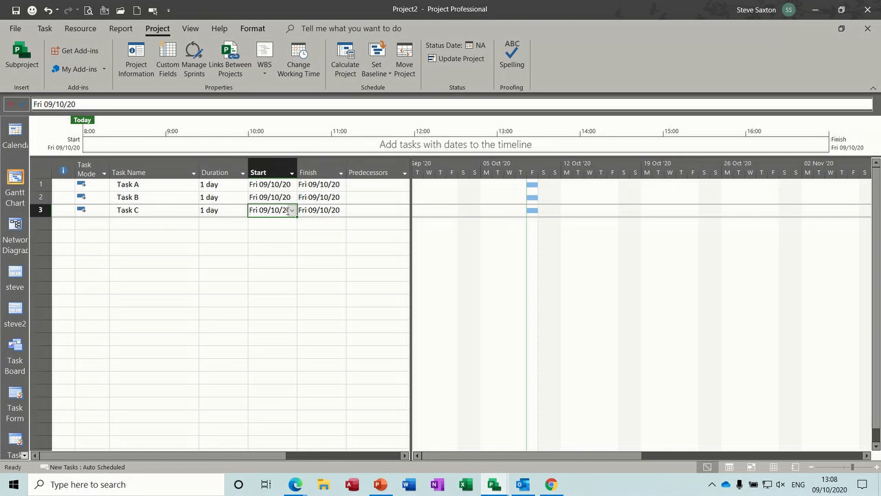
{"action": "left_click", "coordinate": [291, 210]}
{"action": "left_click", "coordinate": [289, 224]}
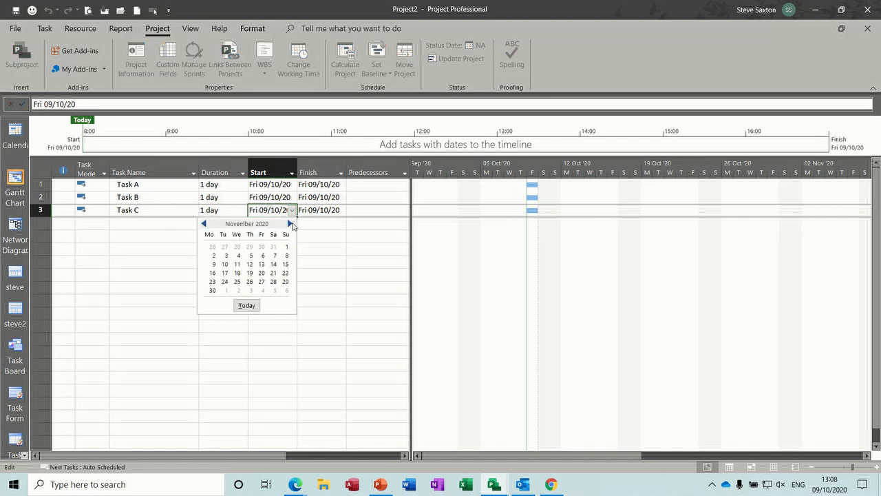
{"action": "left_click", "coordinate": [290, 223]}
{"action": "left_click", "coordinate": [289, 224]}
{"action": "left_click", "coordinate": [204, 224]}
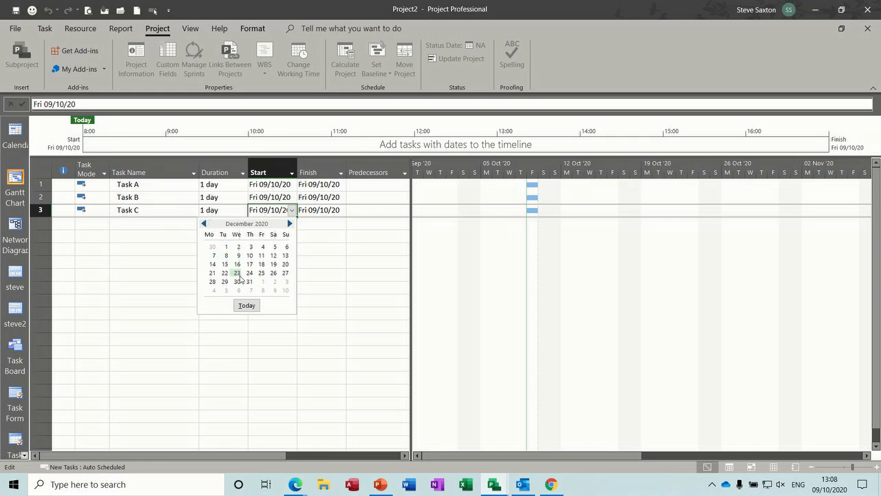
{"action": "left_click", "coordinate": [237, 273]}
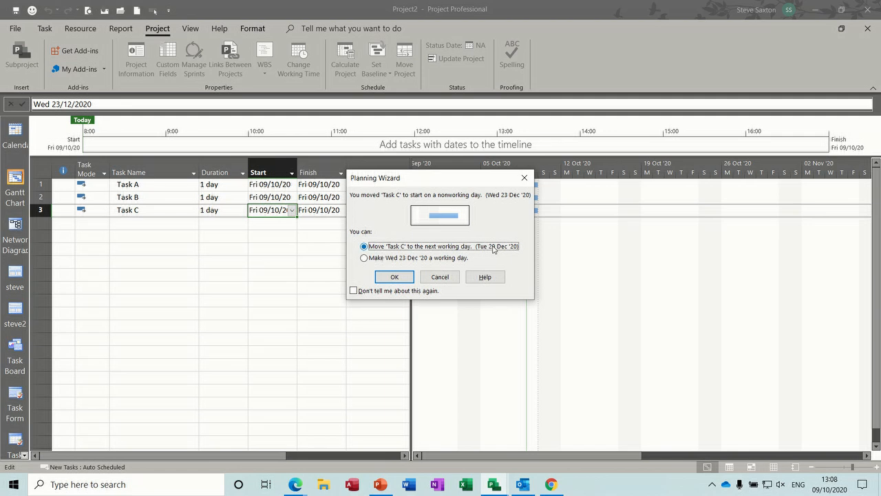
{"action": "left_click", "coordinate": [441, 276]}
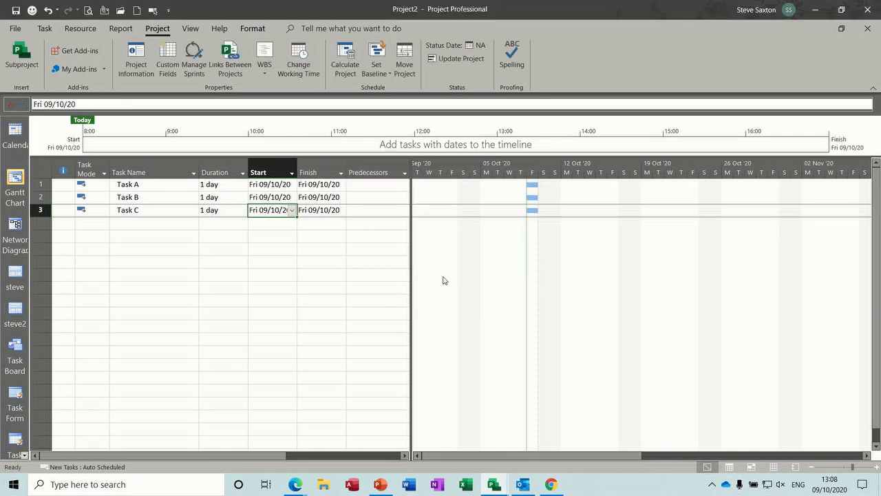
Create a new base calendar named Engineers, independent of the Standard calendar, and save the working time changes
{"action": "left_click", "coordinate": [146, 213]}
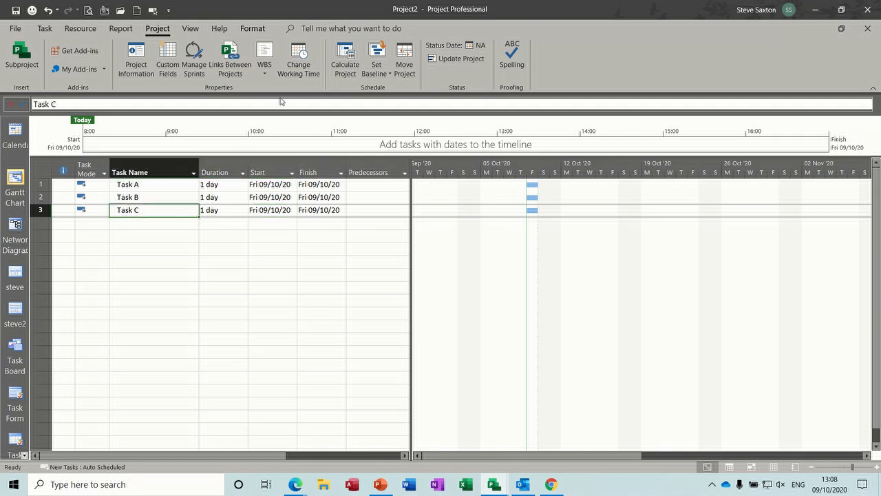
{"action": "left_click", "coordinate": [298, 55]}
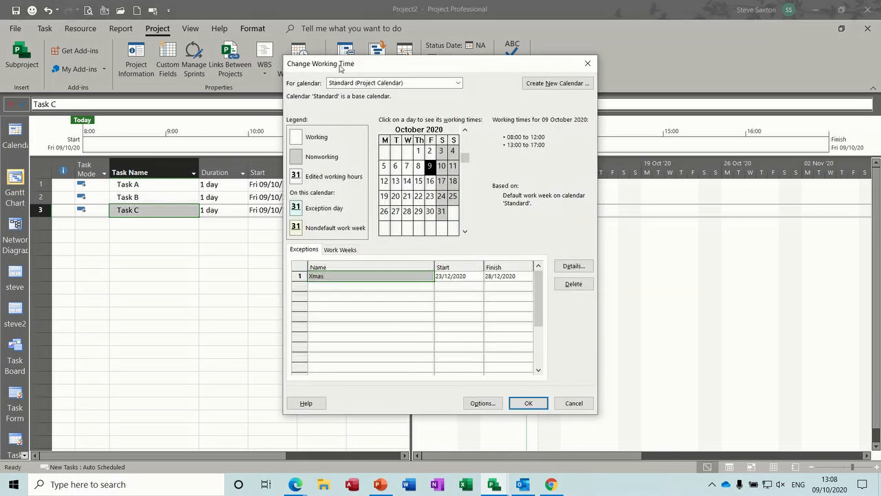
{"action": "left_click_drag", "start_coordinate": [478, 70], "coordinate": [418, 90]}
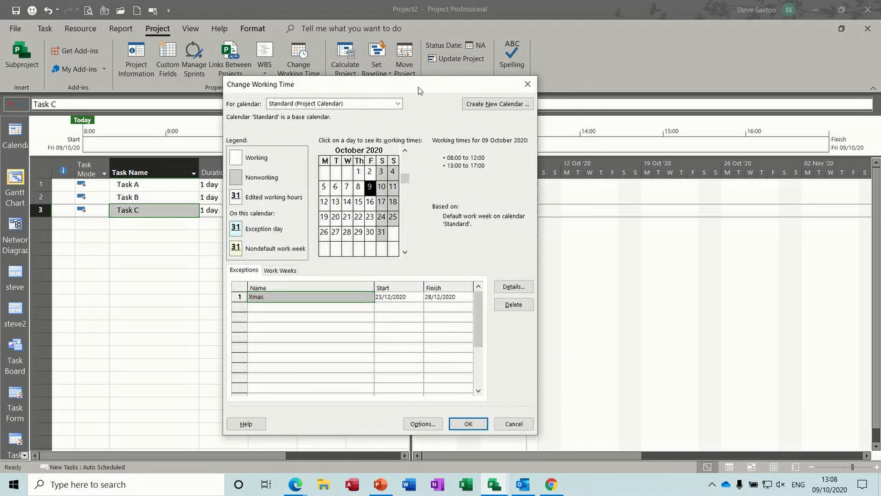
{"action": "left_click", "coordinate": [489, 105]}
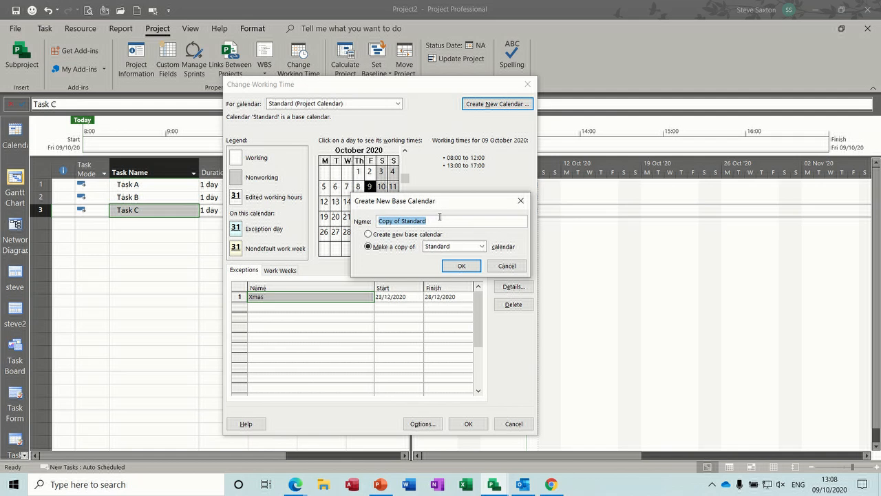
{"action": "type", "text": "Engineers"}
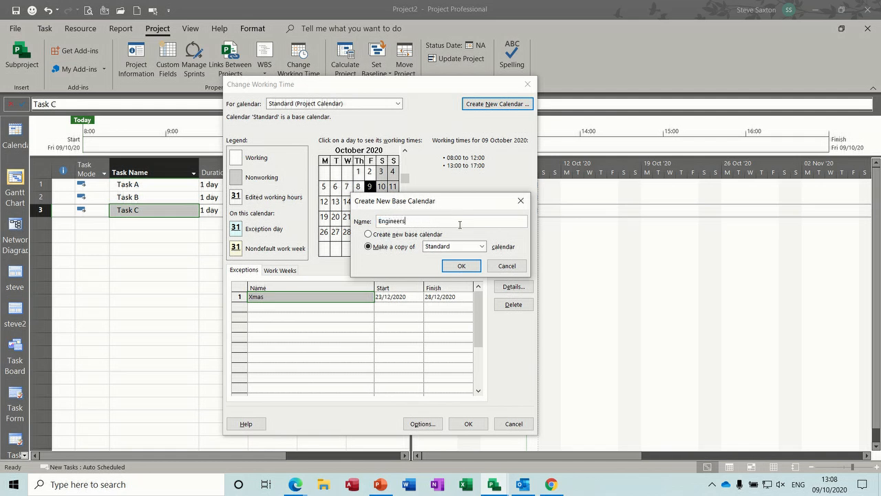
{"action": "left_click", "coordinate": [385, 236]}
{"action": "left_click", "coordinate": [460, 267]}
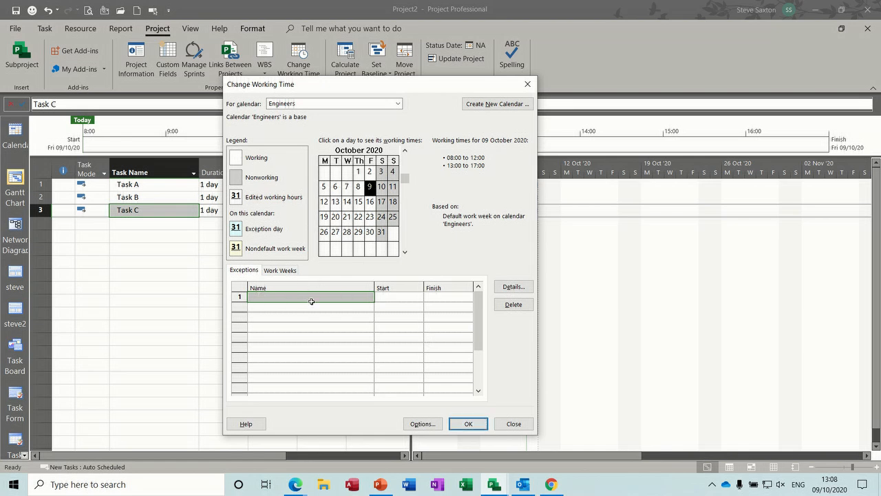
{"action": "left_click", "coordinate": [456, 421]}
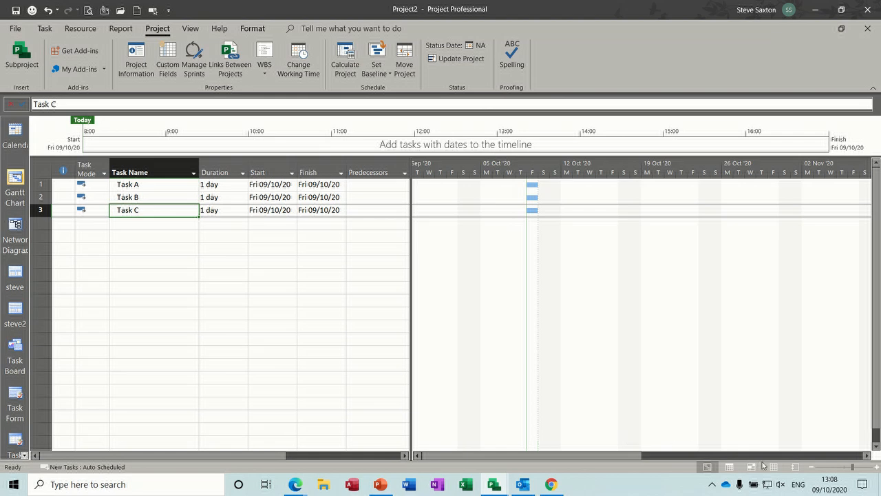
In the Resource Sheet, open the first resource's working time and set its base calendar to Engineers
{"action": "left_click", "coordinate": [774, 467]}
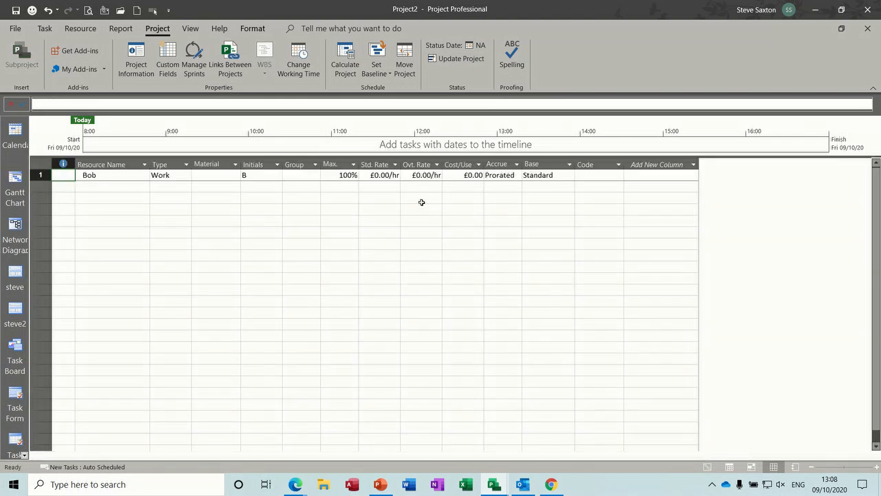
{"action": "double_click", "coordinate": [131, 175]}
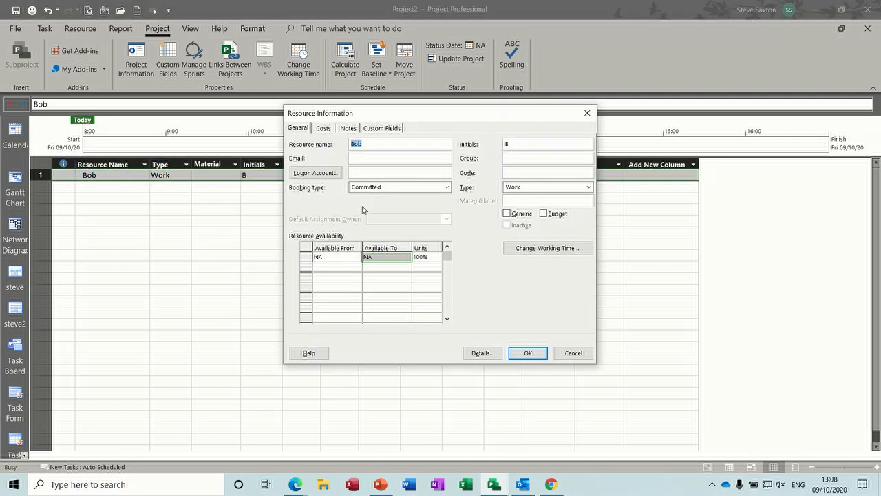
{"action": "left_click", "coordinate": [543, 249]}
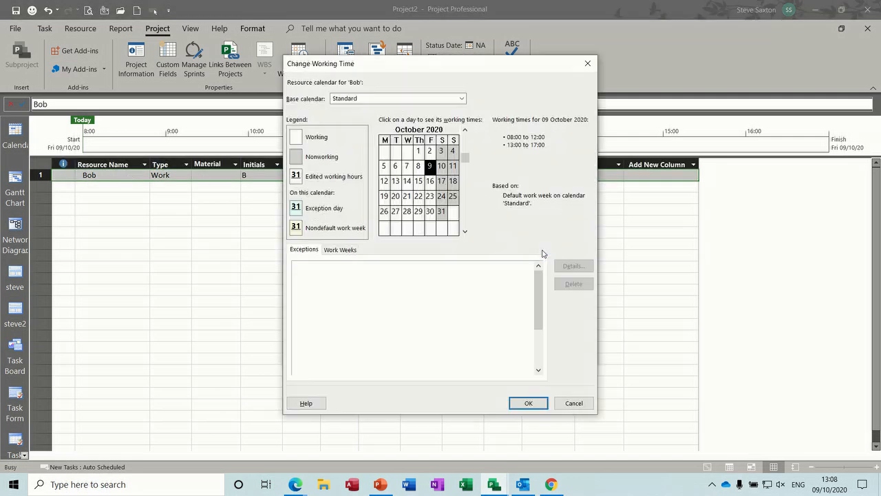
{"action": "left_click", "coordinate": [462, 98]}
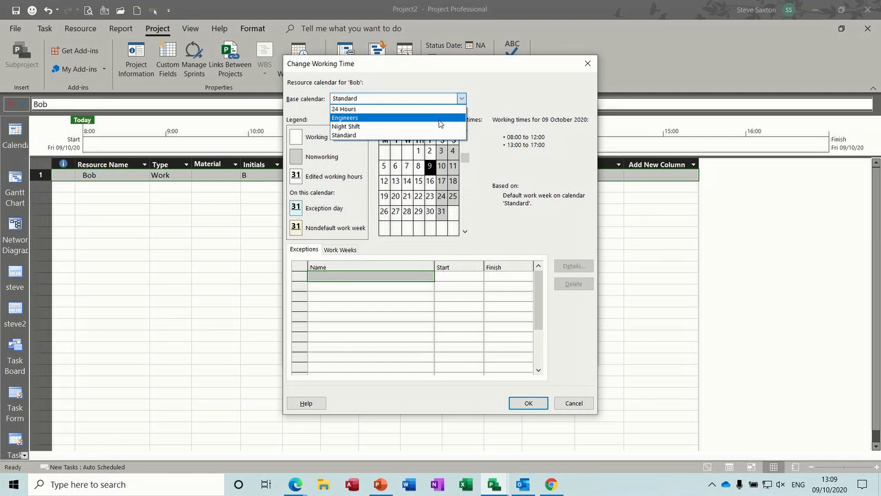
{"action": "left_click", "coordinate": [439, 119]}
Check the resource's working days in December 2020, and accept the working time and resource changes
{"action": "left_click", "coordinate": [465, 232]}
{"action": "left_click", "coordinate": [465, 231]}
{"action": "left_click", "coordinate": [465, 232]}
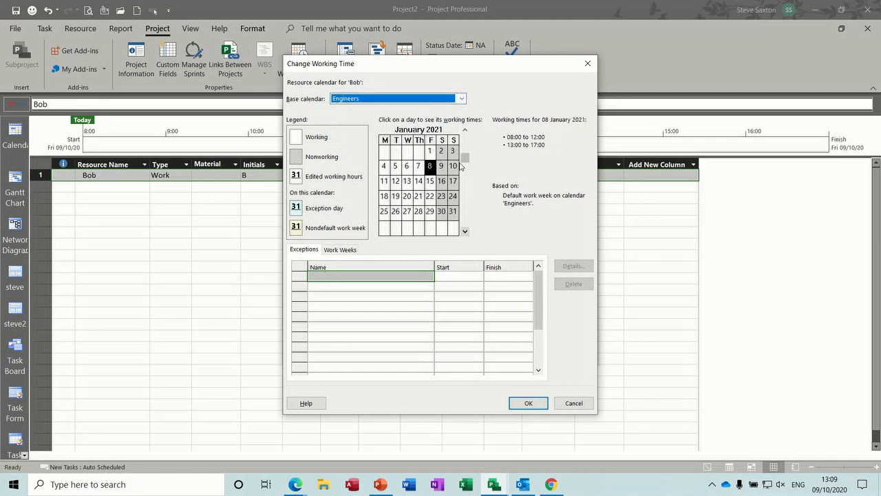
{"action": "left_click", "coordinate": [464, 129]}
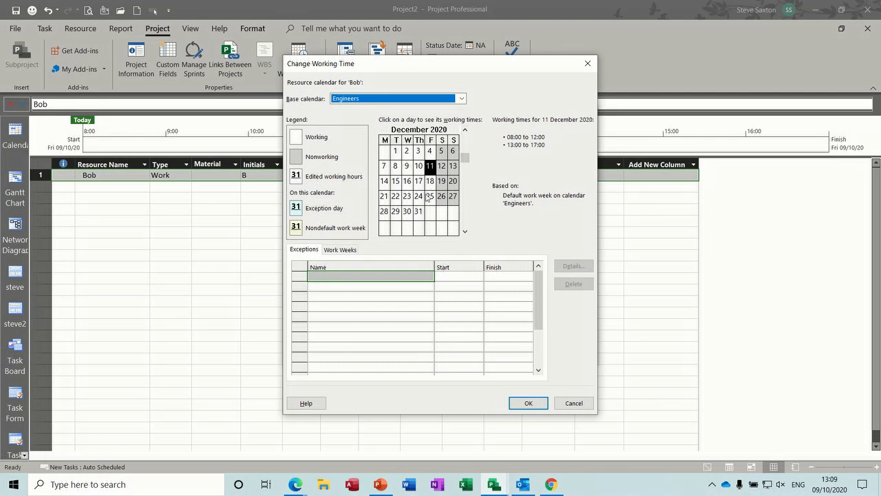
{"action": "left_click", "coordinate": [527, 404]}
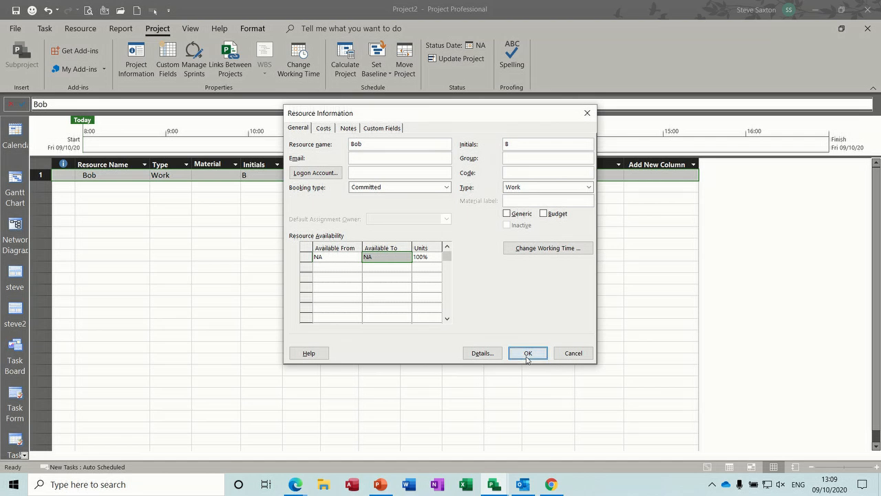
{"action": "left_click", "coordinate": [527, 354]}
Return to the Gantt Chart, retry starting Task C on 23 December 2020, and cancel the change
{"action": "left_click", "coordinate": [4, 181]}
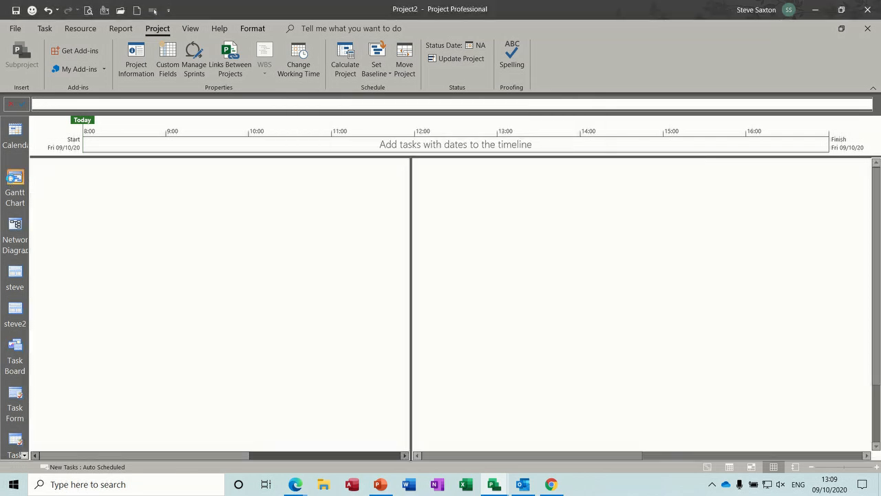
{"action": "left_click", "coordinate": [270, 210]}
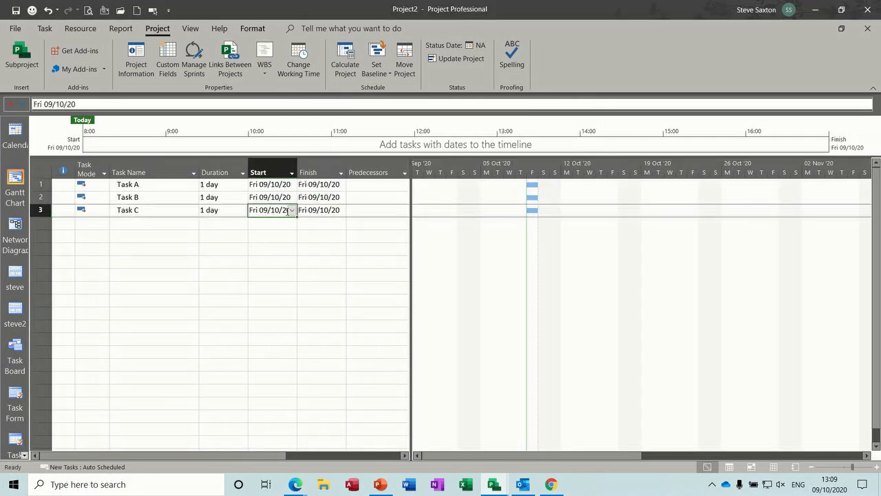
{"action": "left_click", "coordinate": [292, 211]}
{"action": "left_click", "coordinate": [289, 223]}
{"action": "left_click", "coordinate": [290, 223]}
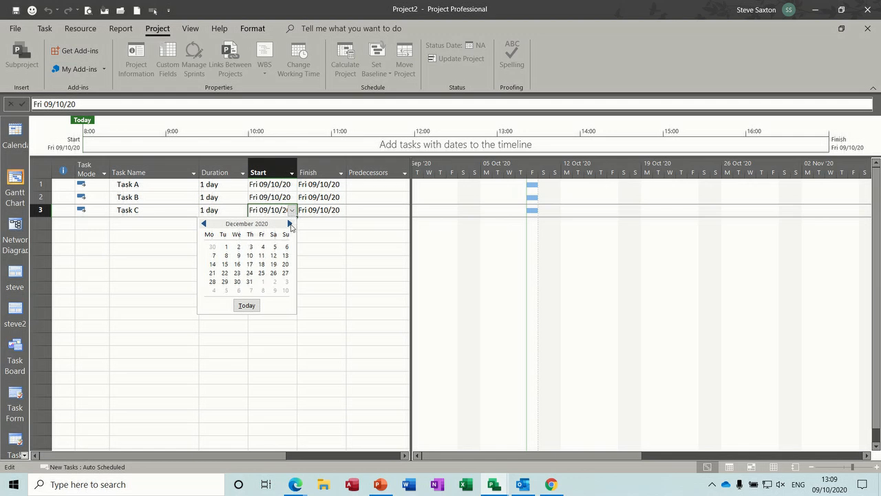
{"action": "left_click", "coordinate": [237, 272]}
{"action": "left_click", "coordinate": [439, 276]}
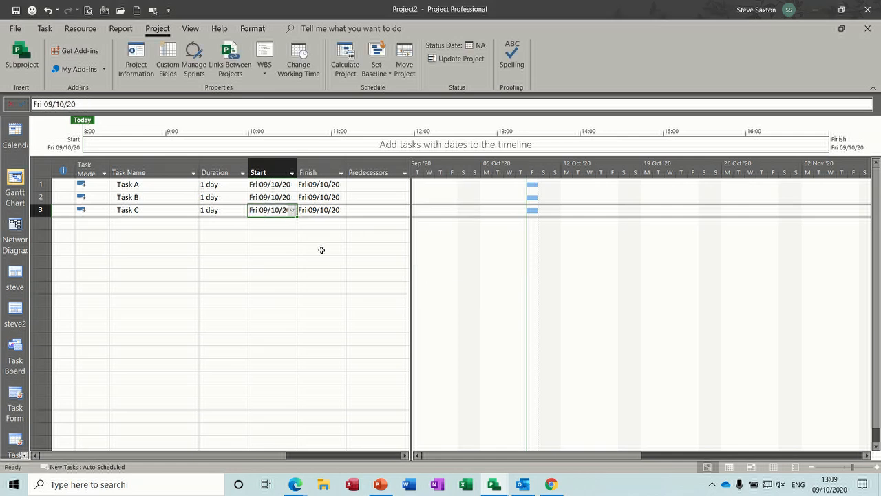
Widen the task table to show the Resource Names column, and assign the existing resource to Task C
{"action": "left_click_drag", "start_coordinate": [410, 234], "coordinate": [527, 231]}
{"action": "left_click", "coordinate": [437, 210]}
{"action": "type", "text": "Bob"}
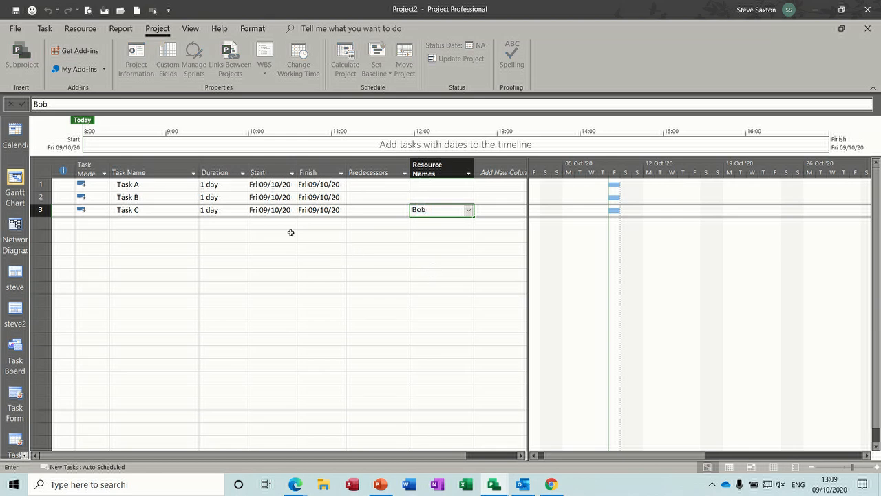
{"action": "left_click", "coordinate": [232, 222]}
With the resource assigned, try again to start Task C on Wed 23/12/2020, and cancel the change
{"action": "left_click", "coordinate": [275, 209]}
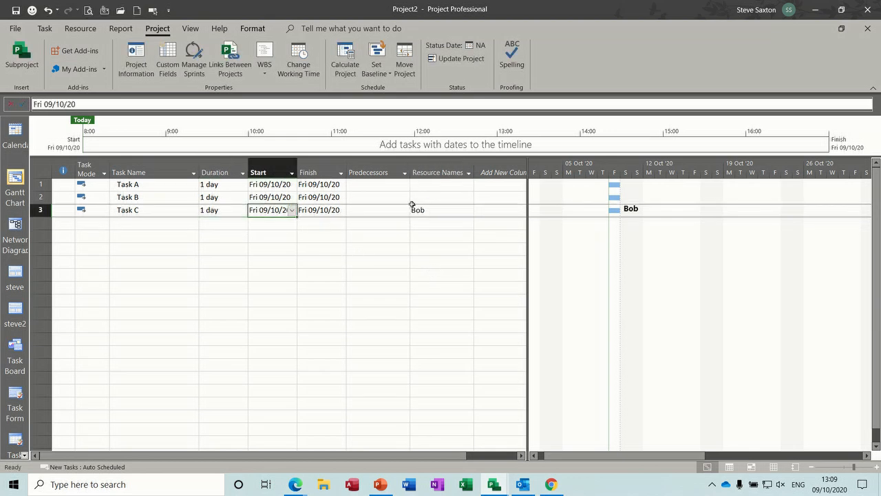
{"action": "left_click", "coordinate": [292, 210]}
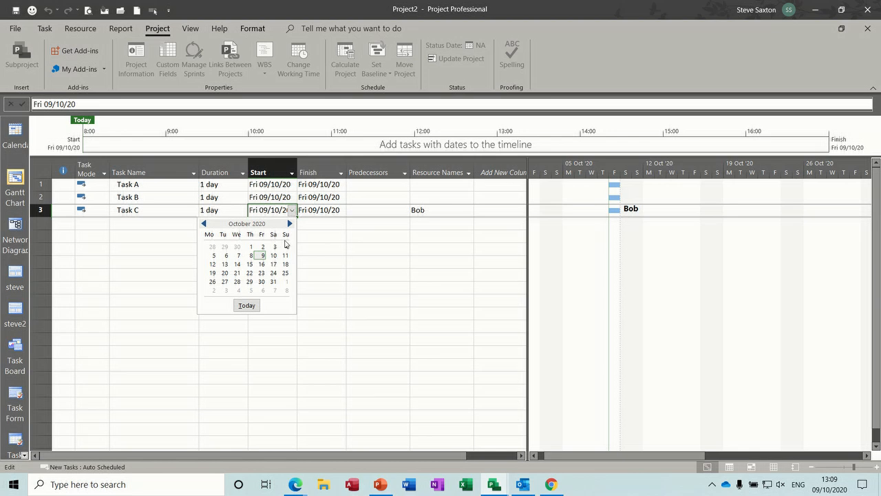
{"action": "left_click", "coordinate": [290, 224]}
{"action": "left_click", "coordinate": [290, 224]}
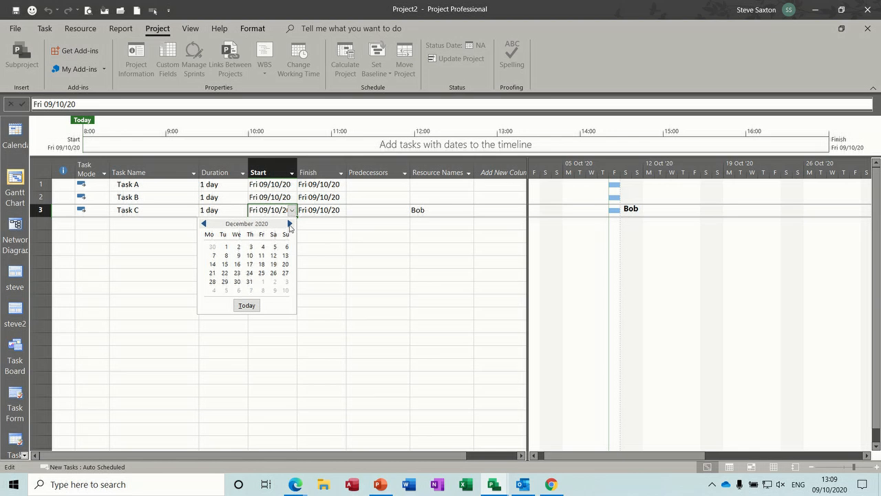
{"action": "left_click", "coordinate": [237, 273]}
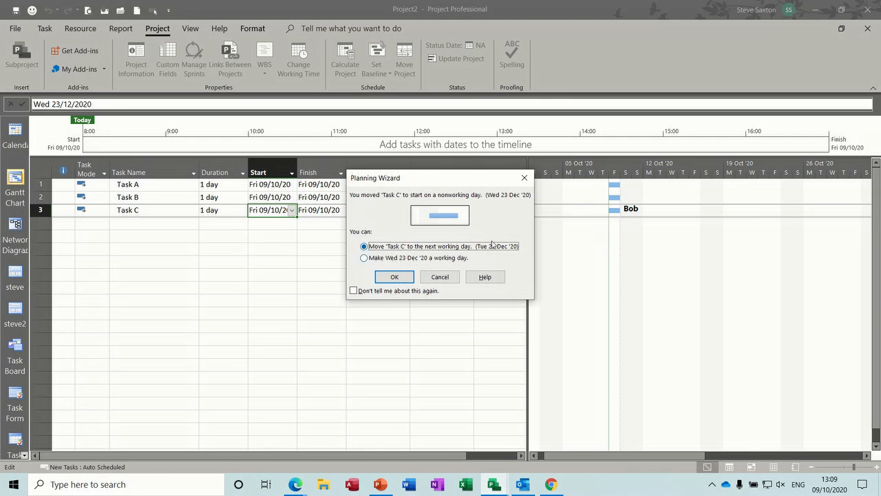
{"action": "left_click", "coordinate": [441, 277]}
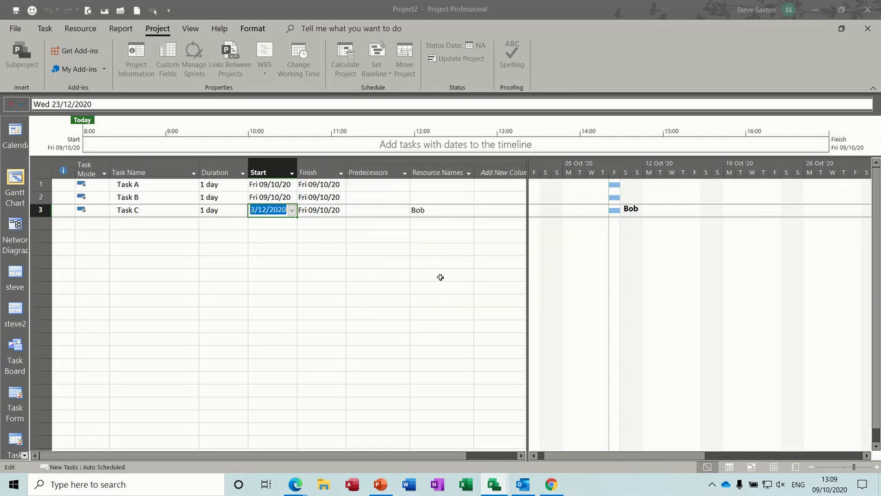
Assign the Engineers calendar to Task C in its task information and accept the change
{"action": "double_click", "coordinate": [159, 210]}
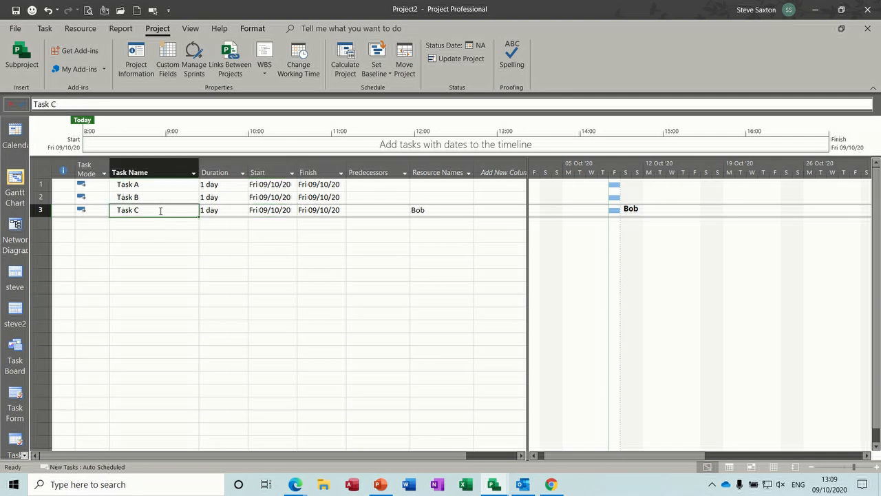
{"action": "left_click", "coordinate": [396, 150]}
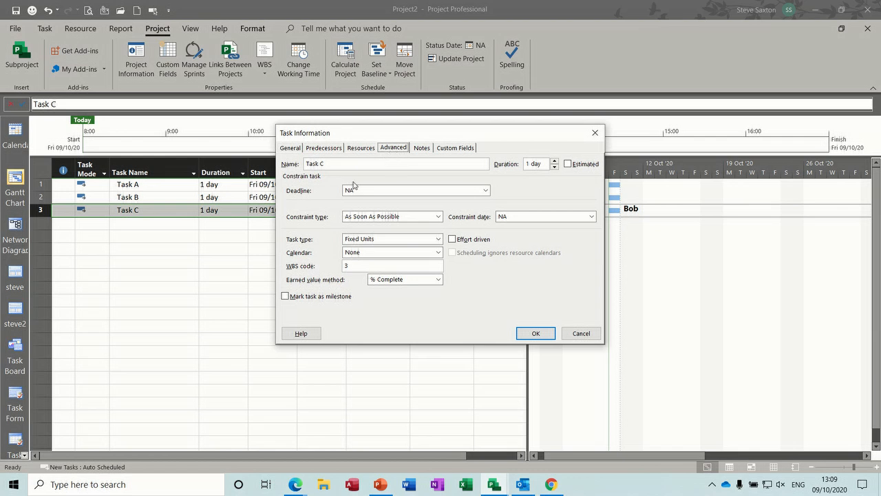
{"action": "left_click", "coordinate": [437, 252]}
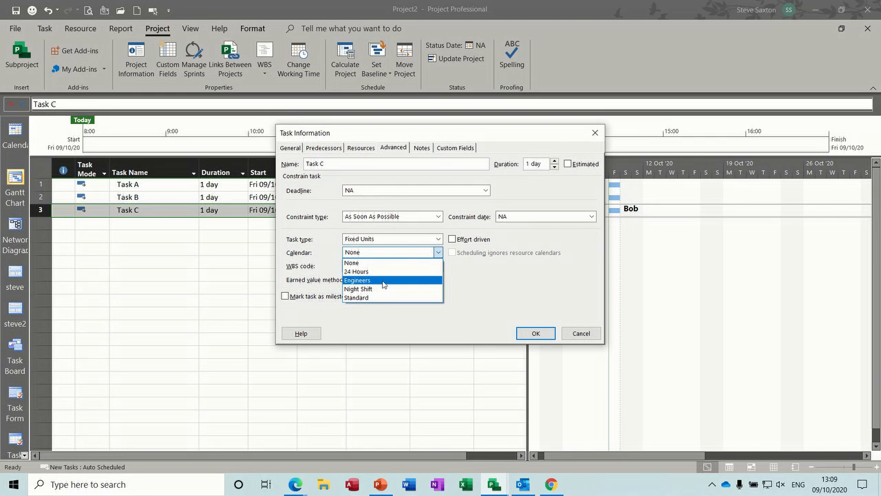
{"action": "left_click", "coordinate": [383, 280]}
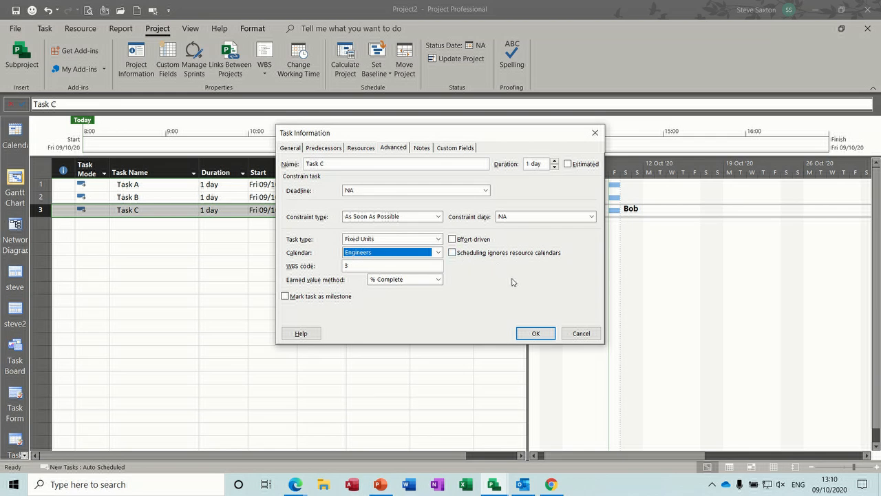
{"action": "left_click", "coordinate": [533, 333]}
Set Task C's start date to Wed 23 December 2020 in the task table
{"action": "left_click", "coordinate": [281, 210]}
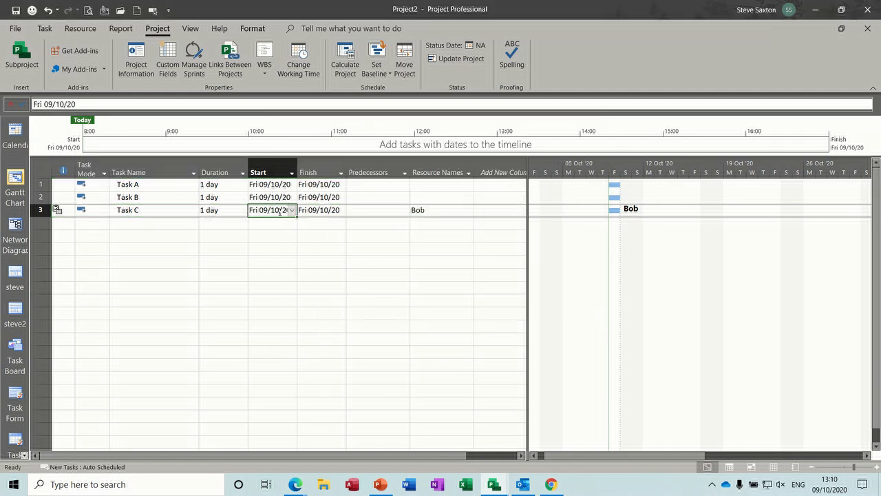
{"action": "left_click", "coordinate": [293, 211]}
{"action": "left_click", "coordinate": [290, 223]}
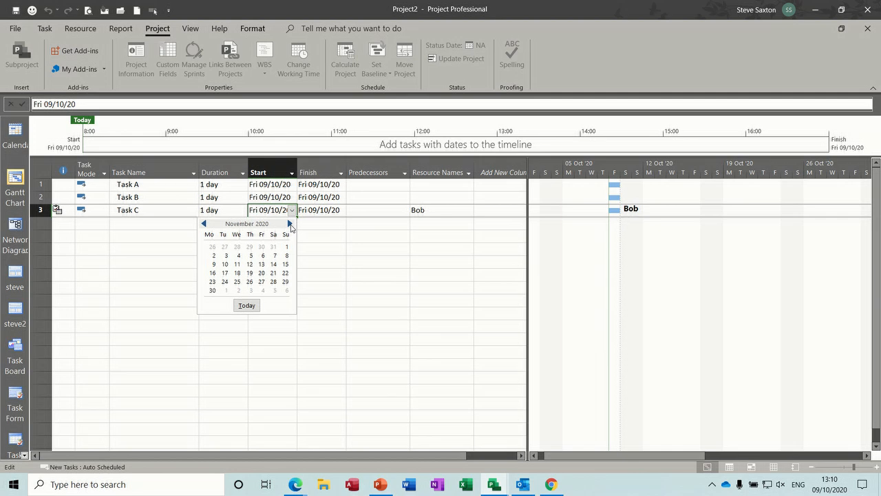
{"action": "left_click", "coordinate": [290, 224]}
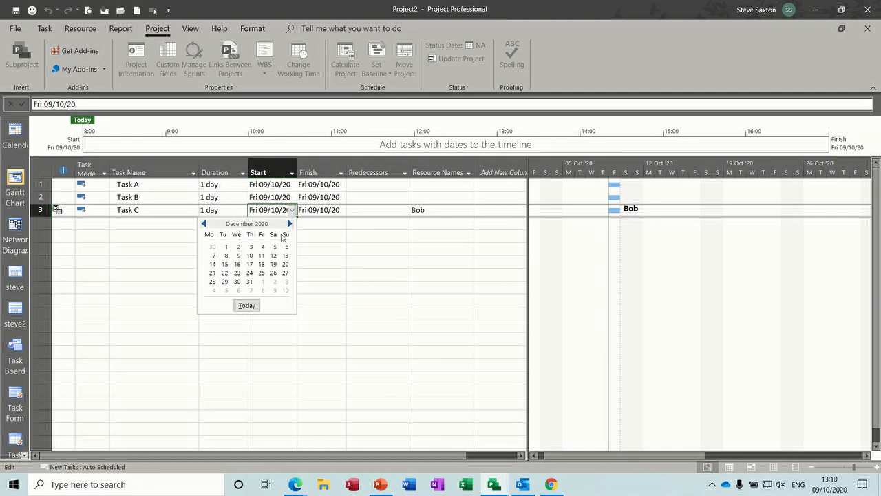
{"action": "left_click", "coordinate": [236, 273]}
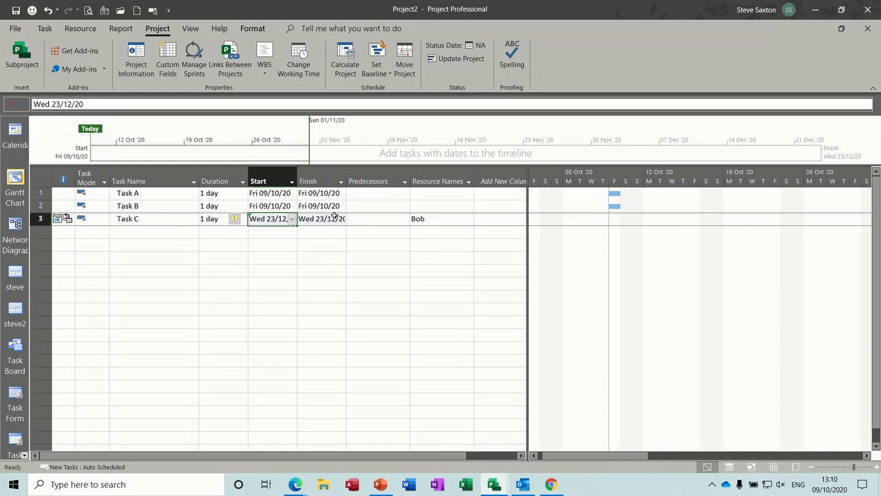
Set Task C's duration to 3 days and check its finish date
{"action": "left_click", "coordinate": [163, 220]}
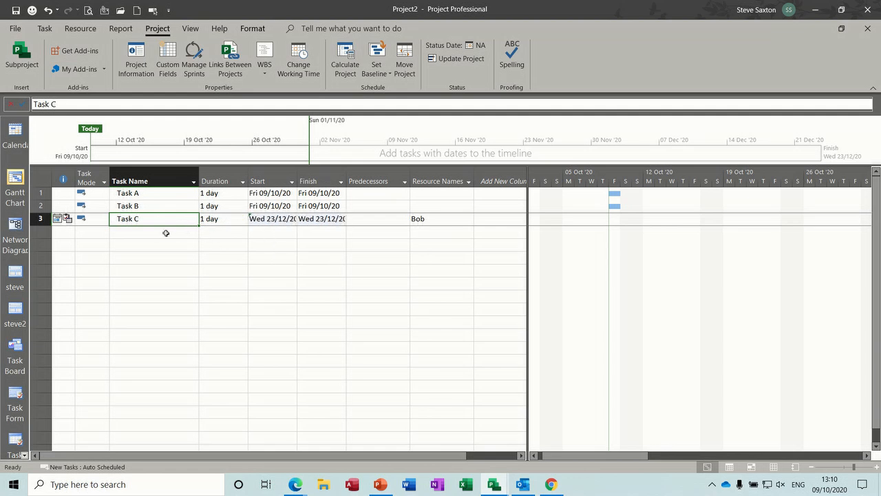
{"action": "left_click", "coordinate": [224, 218]}
{"action": "type", "text": "3 days"}
{"action": "key", "text": "Return"}
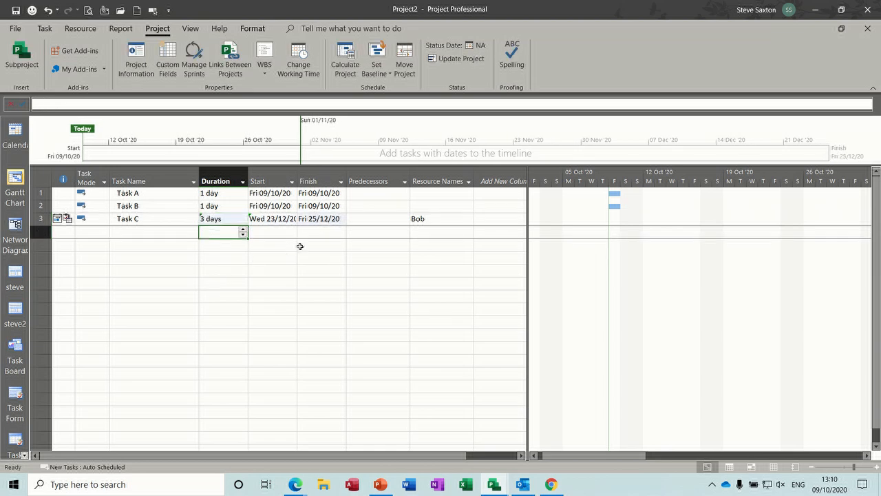
{"action": "left_click", "coordinate": [326, 217]}
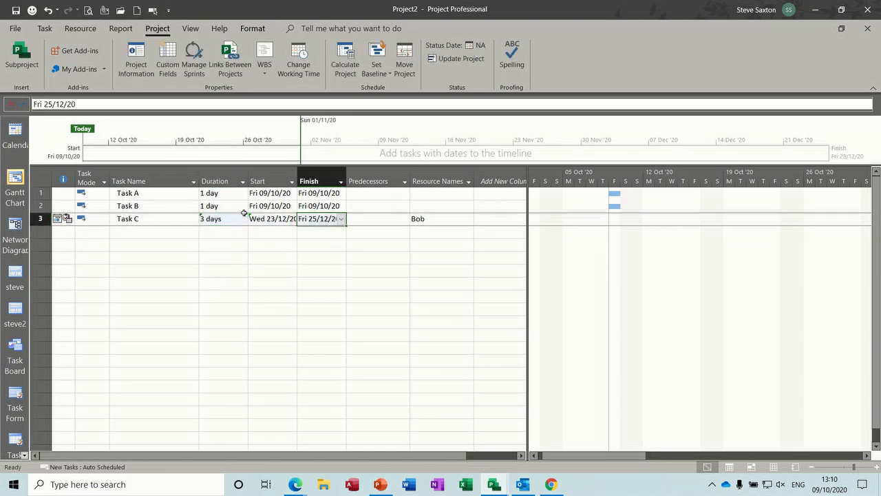
{"action": "left_click", "coordinate": [157, 218]}
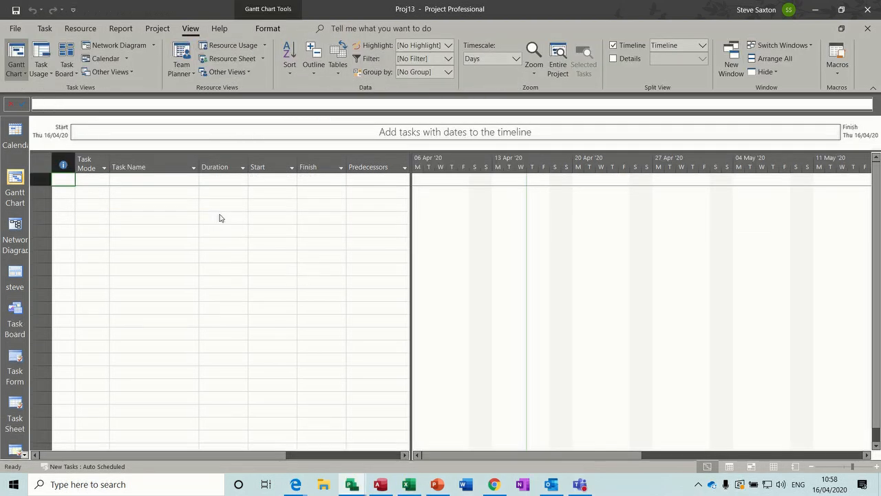
In the empty Proj13 project, add a first task named Process with a duration of 2 days
{"action": "left_click", "coordinate": [162, 178]}
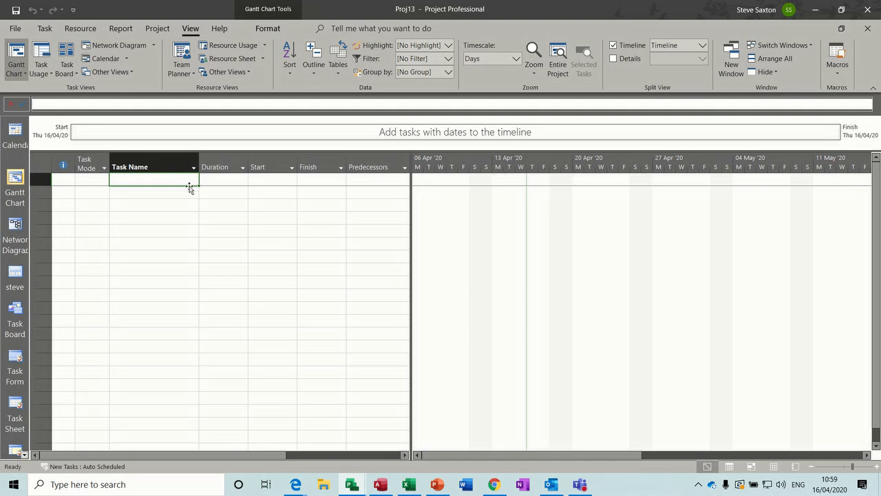
{"action": "left_click_drag", "start_coordinate": [176, 192], "coordinate": [183, 282]}
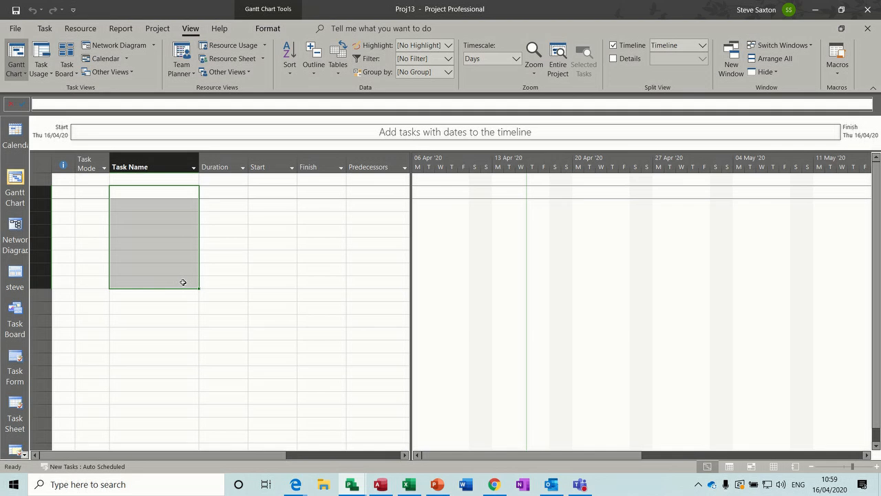
{"action": "left_click", "coordinate": [162, 180]}
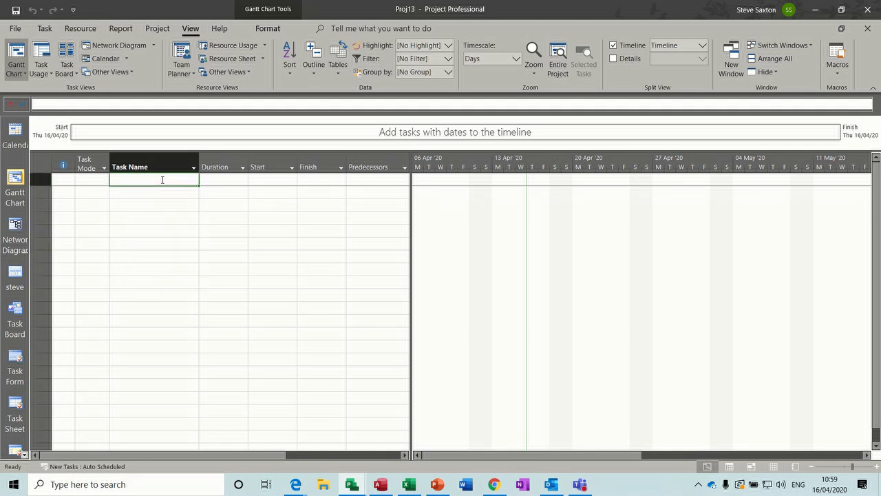
{"action": "type", "text": "Ta"}
{"action": "key", "text": "BackSpace"}
{"action": "type", "text": "Process"}
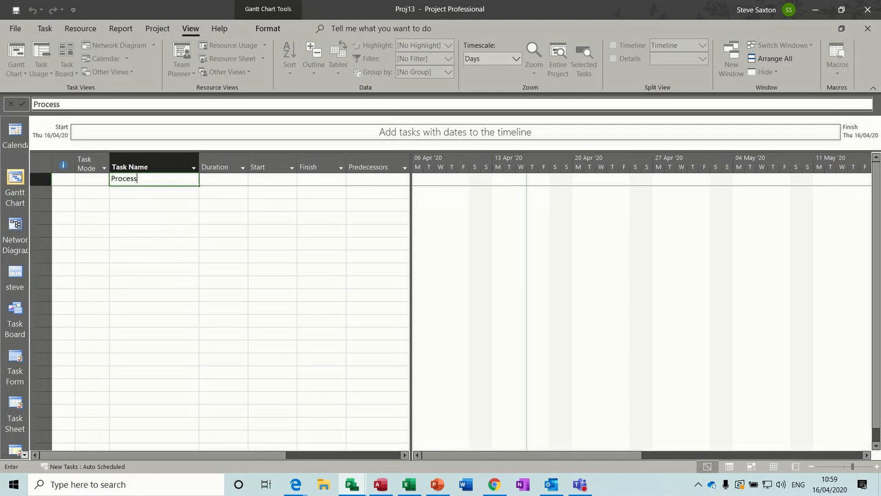
{"action": "key", "text": "Tab"}
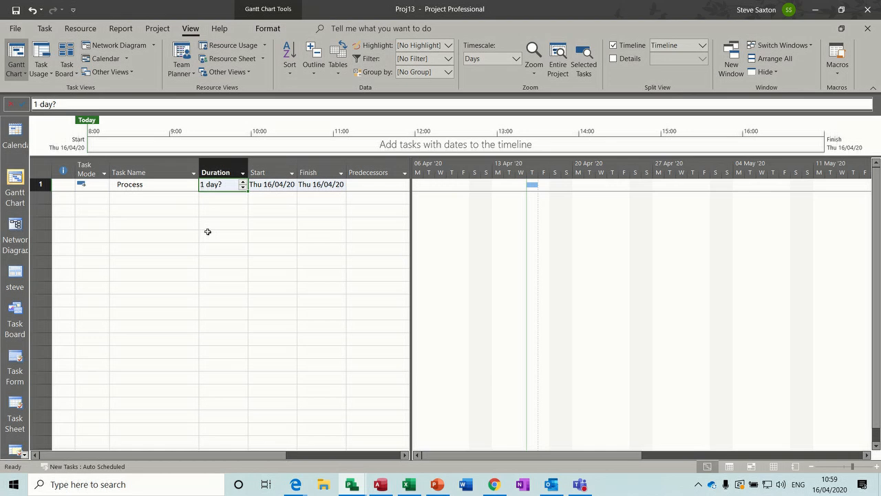
{"action": "type", "text": "2"}
{"action": "left_click", "coordinate": [168, 199]}
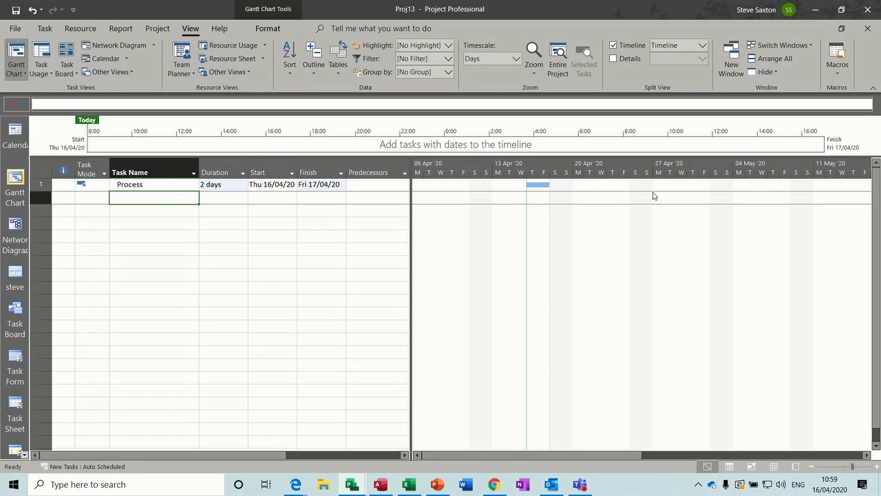
Open the Bar Styles settings from the empty chart area and close them without changes, repeating this to examine the access route
{"action": "double_click", "coordinate": [445, 226]}
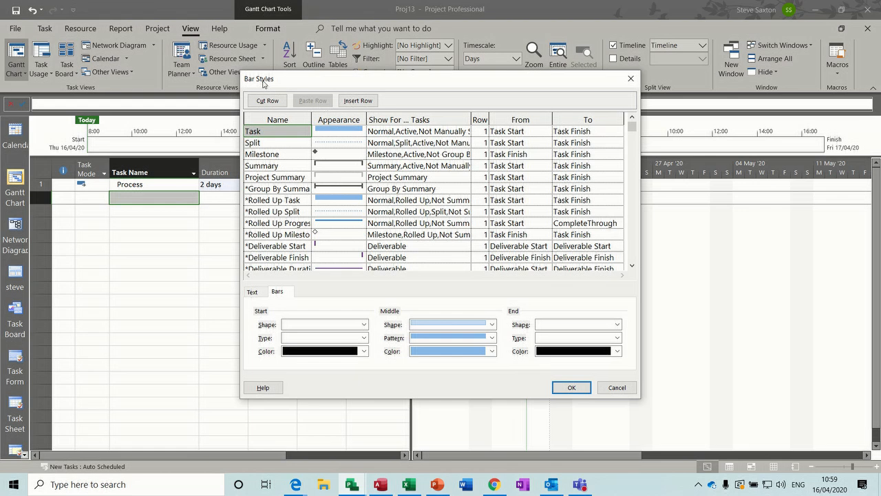
{"action": "left_click", "coordinate": [631, 78]}
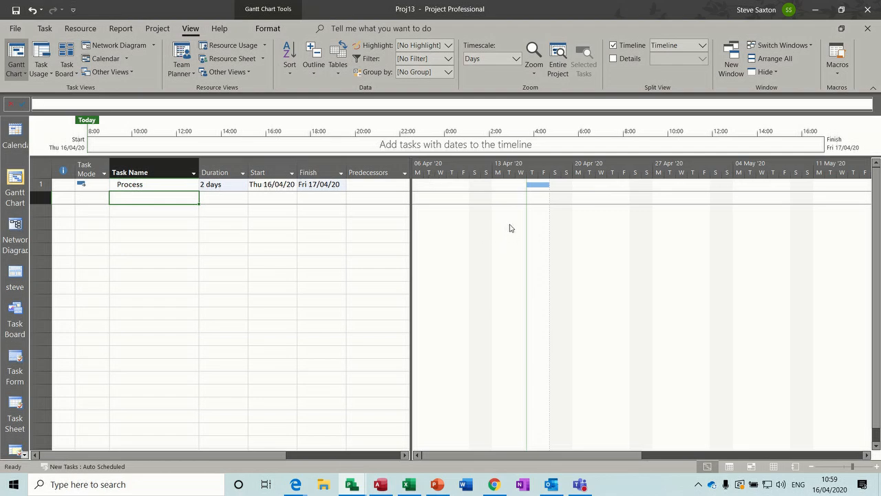
{"action": "double_click", "coordinate": [512, 246]}
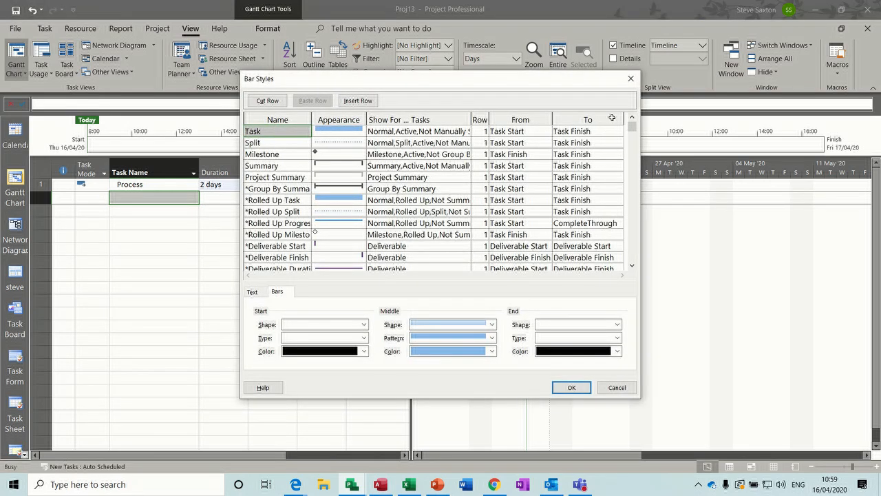
{"action": "left_click", "coordinate": [630, 79]}
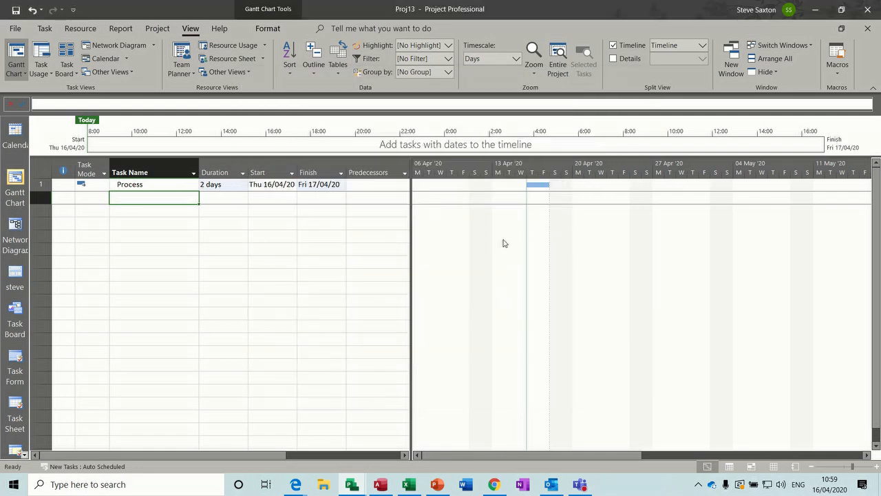
{"action": "double_click", "coordinate": [510, 234]}
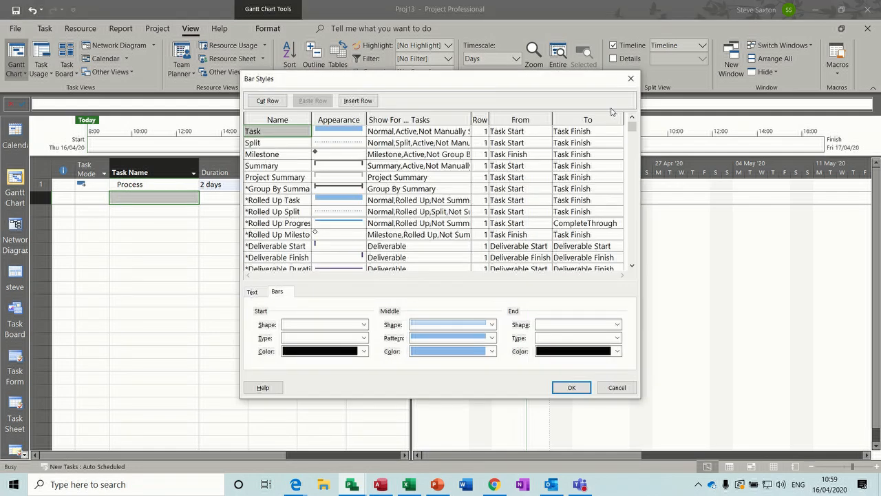
{"action": "left_click", "coordinate": [630, 80]}
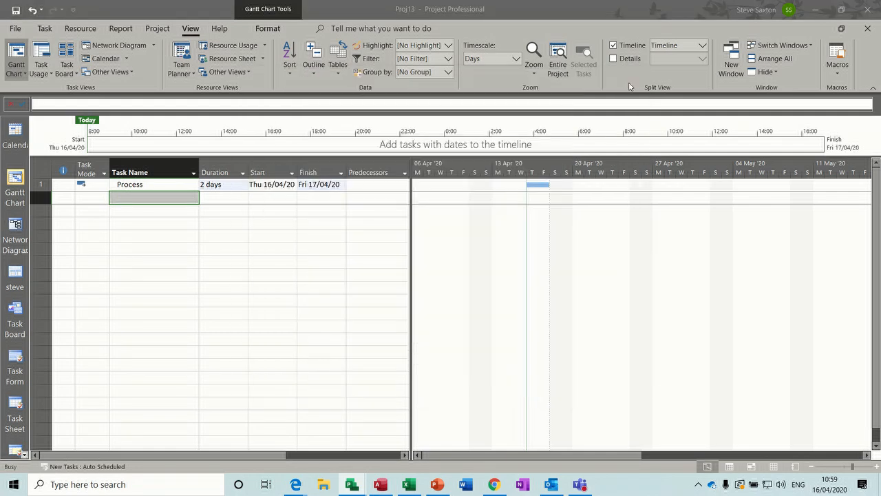
Open the Gantt chart's bar styles and add a new style named Process after Manual Progress
{"action": "left_click", "coordinate": [268, 29]}
{"action": "left_click", "coordinate": [209, 69]}
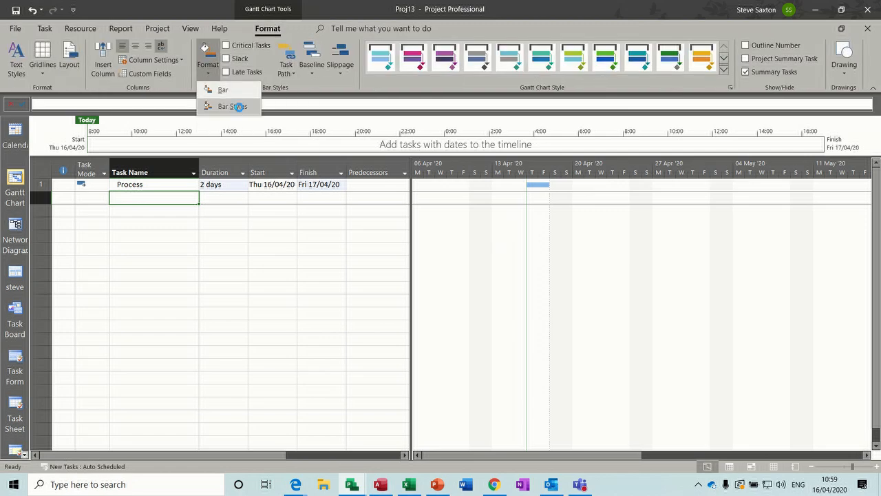
{"action": "left_click", "coordinate": [231, 105]}
{"action": "mouse_move", "coordinate": [434, 83]}
{"action": "left_mouse_down"}
{"action": "mouse_move", "coordinate": [396, 94]}
{"action": "mouse_move", "coordinate": [424, 79]}
{"action": "left_mouse_up"}
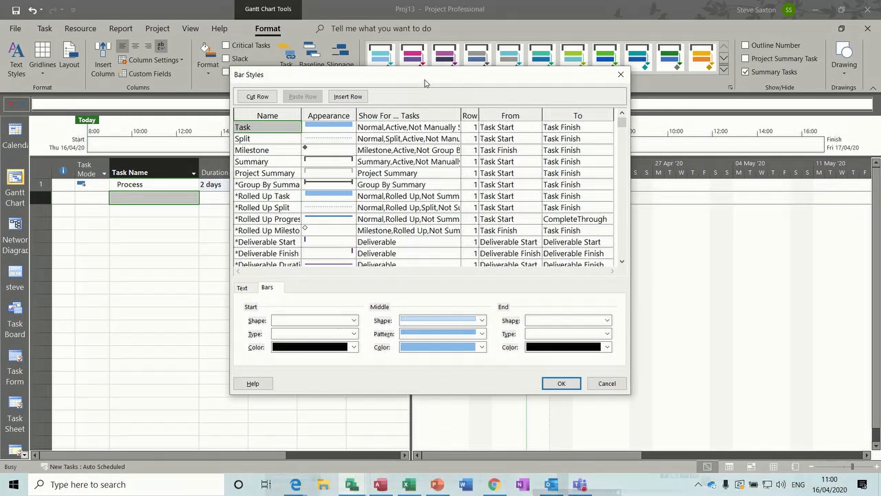
{"action": "left_click", "coordinate": [622, 263]}
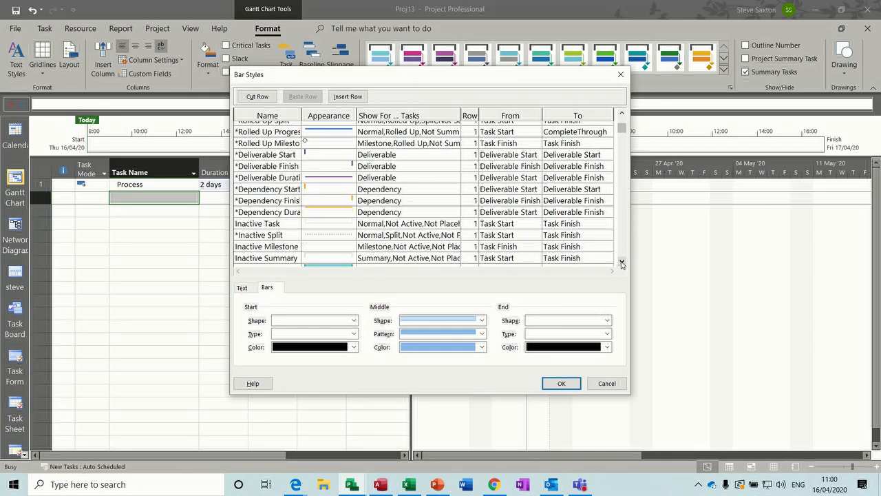
{"action": "left_click_drag", "start_coordinate": [622, 262], "coordinate": [622, 262]}
{"action": "left_click", "coordinate": [266, 172]}
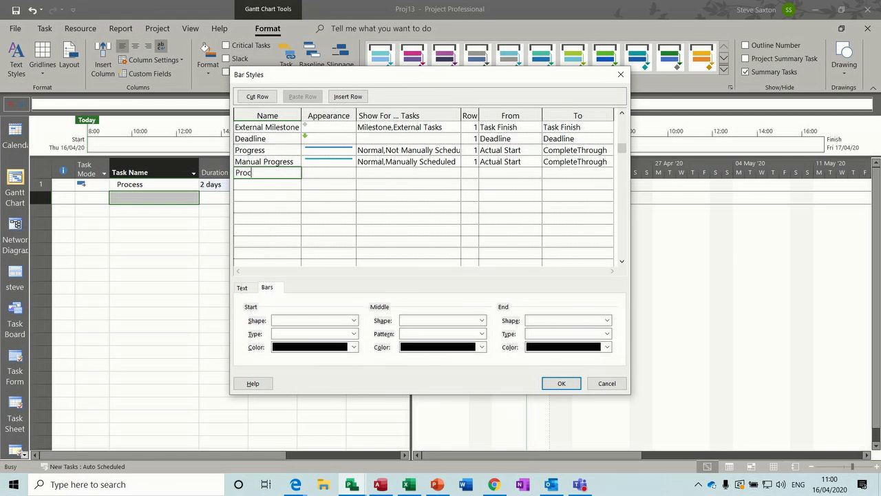
{"action": "left_click", "coordinate": [326, 177]}
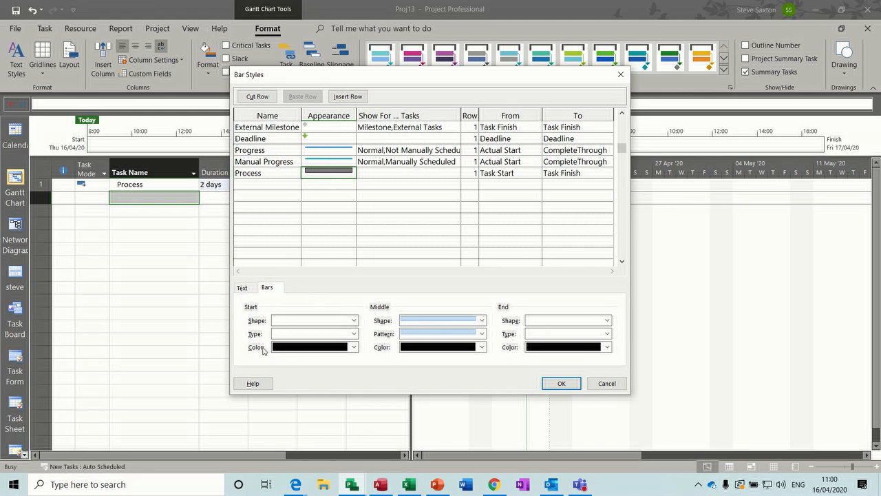
Try red as the Process style's start colour, choose a solid left-pointing triangle start shape, and colour the middle bar light green
{"action": "left_click", "coordinate": [353, 349]}
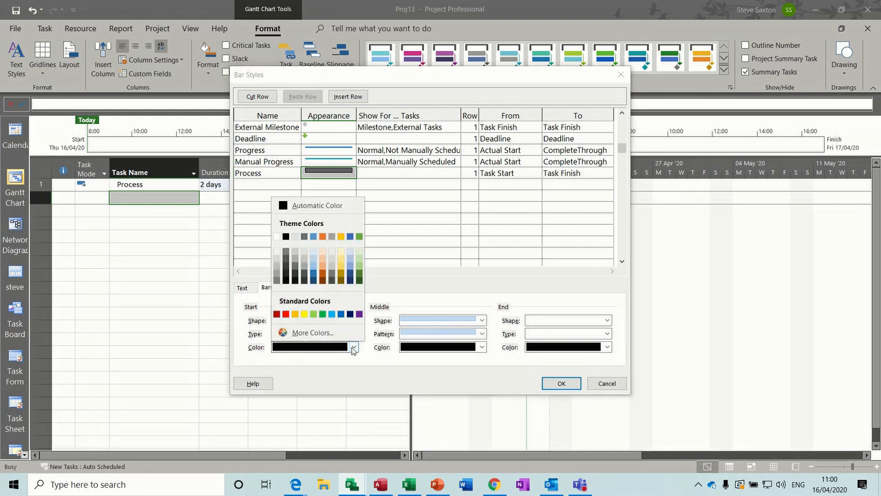
{"action": "left_click", "coordinate": [292, 314]}
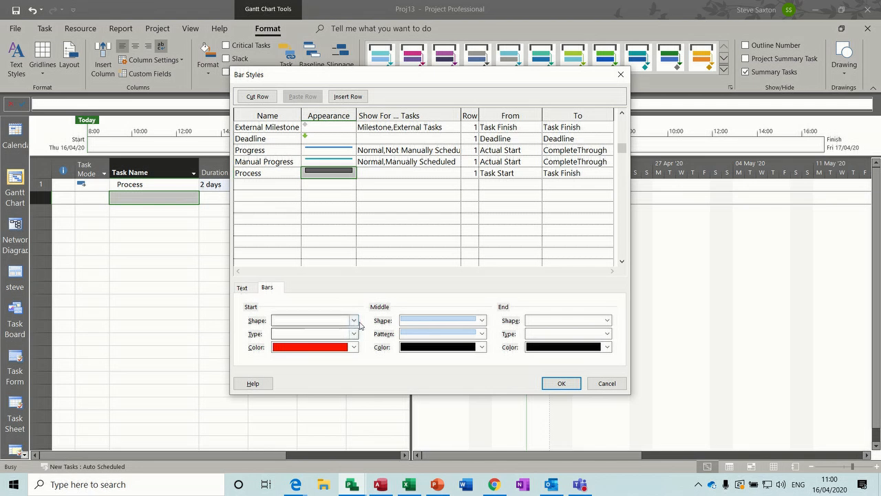
{"action": "left_click", "coordinate": [353, 320]}
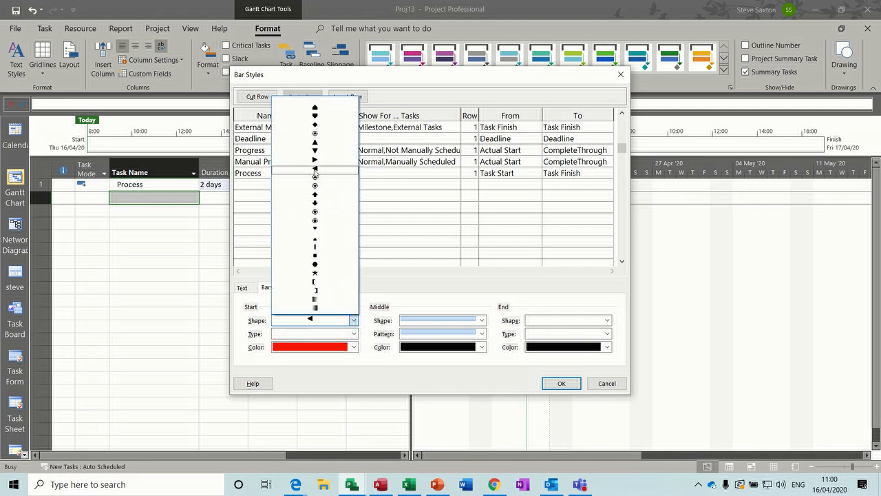
{"action": "left_click", "coordinate": [314, 169]}
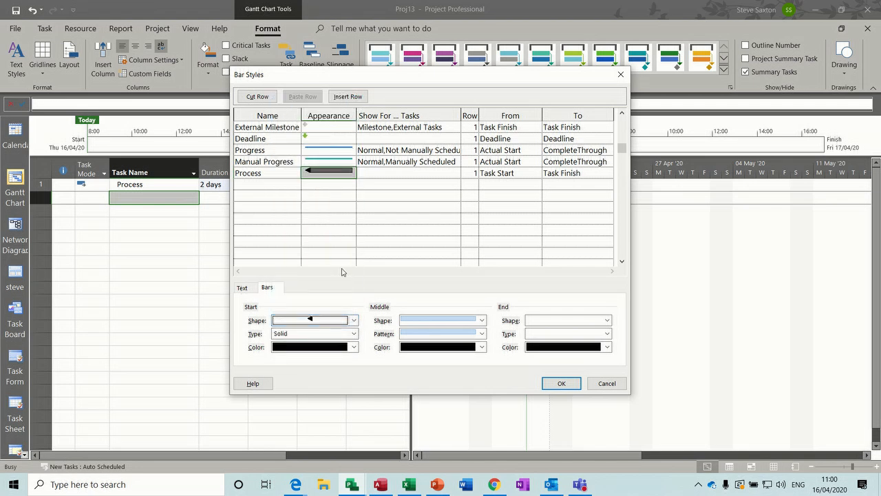
{"action": "left_click", "coordinate": [481, 346]}
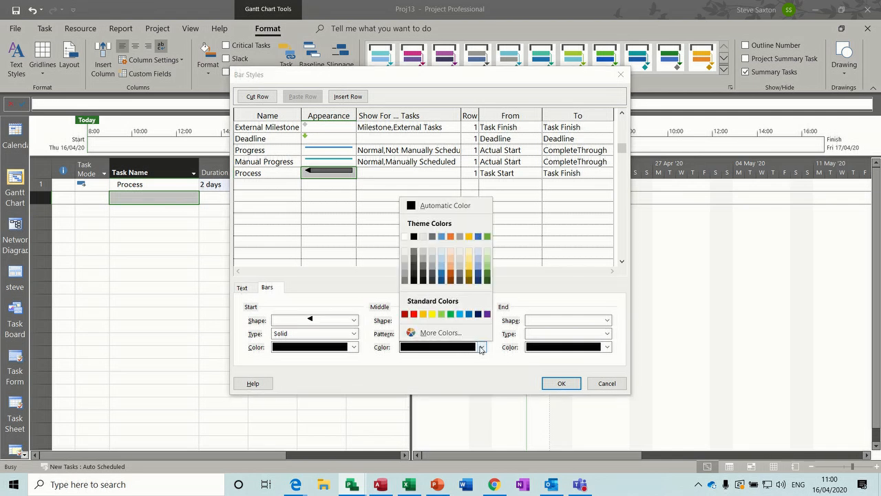
{"action": "left_click", "coordinate": [441, 314]}
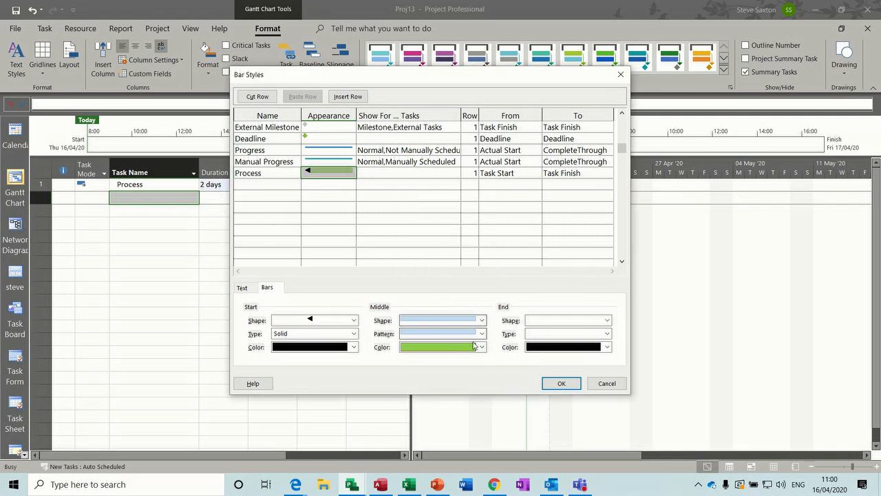
Give the Process style a solid right-pointing triangle as its end shape, and colour both the start and end shapes red
{"action": "left_click", "coordinate": [606, 320]}
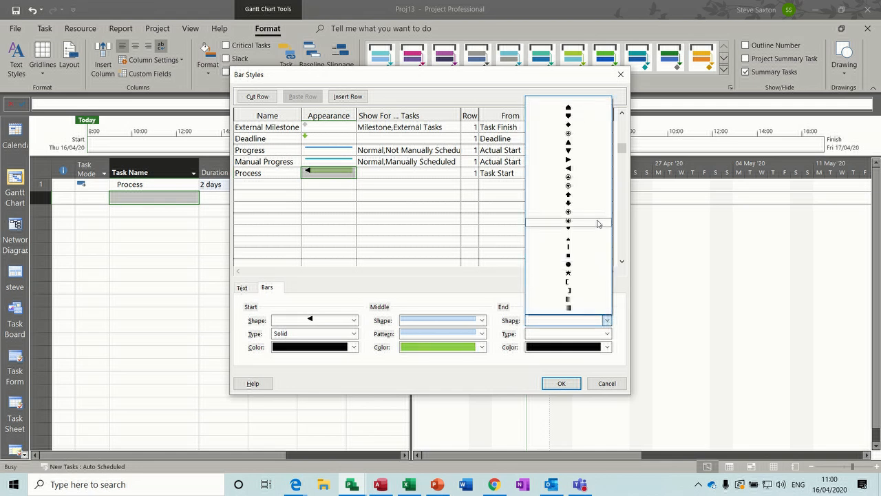
{"action": "left_click", "coordinate": [579, 164]}
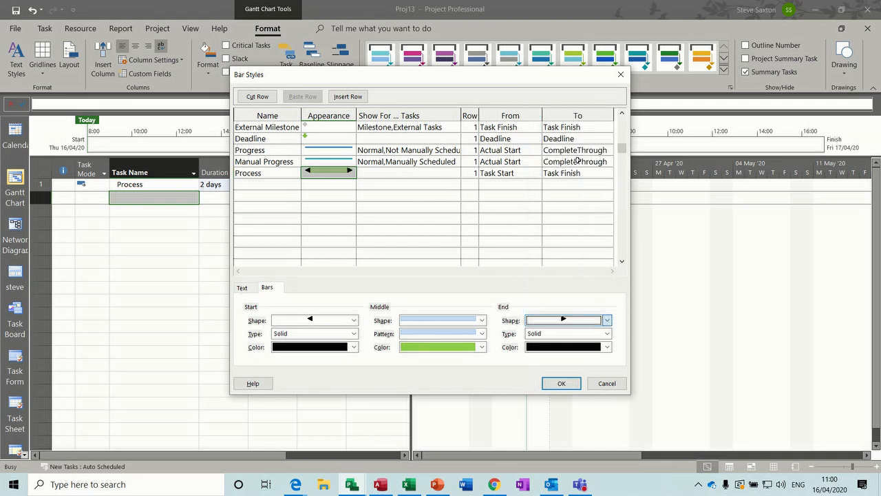
{"action": "left_click", "coordinate": [607, 346]}
{"action": "left_click", "coordinate": [541, 315]}
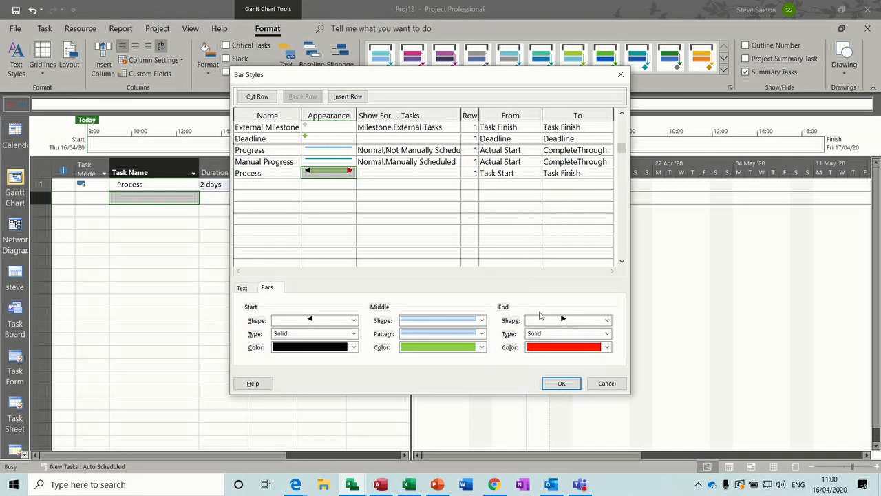
{"action": "left_click", "coordinate": [354, 347]}
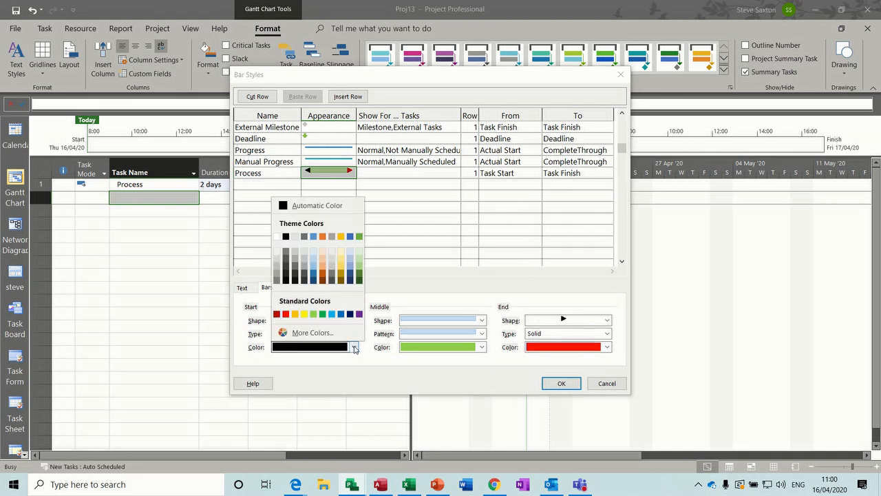
{"action": "left_click", "coordinate": [287, 314]}
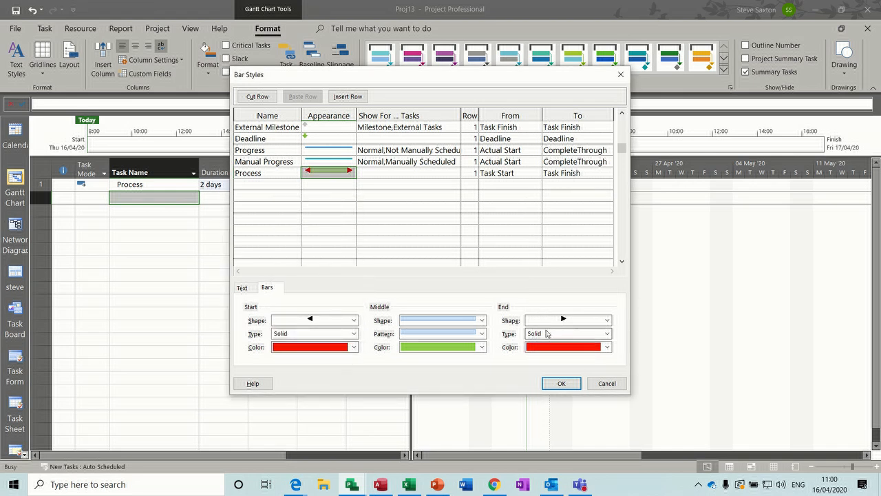
{"action": "left_click", "coordinate": [319, 181]}
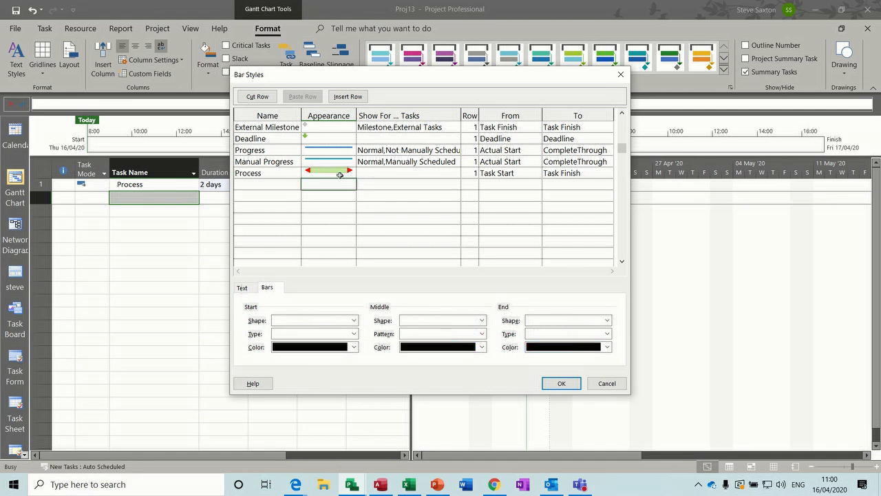
Set the Process style to show for Normal tasks, and move the Bar Styles dialog to check the chart behind it
{"action": "left_click", "coordinate": [387, 174]}
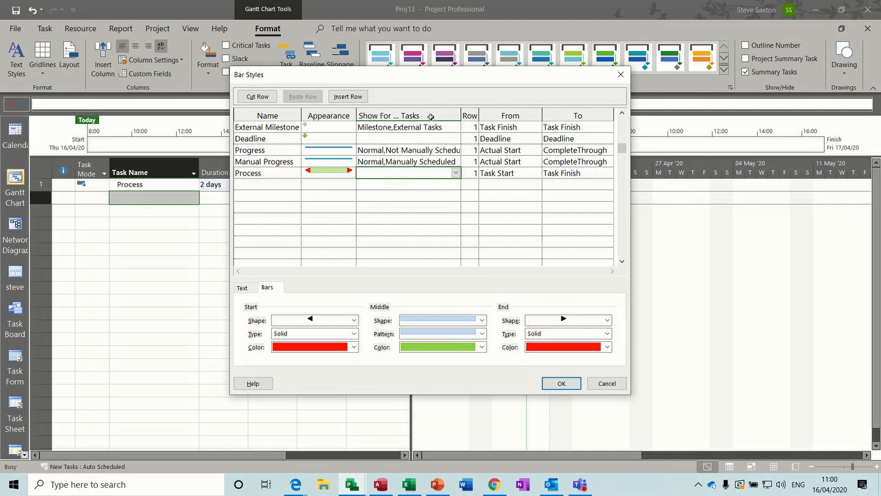
{"action": "left_click", "coordinate": [454, 175]}
{"action": "left_click", "coordinate": [413, 183]}
{"action": "left_click_drag", "start_coordinate": [451, 73], "coordinate": [515, 212]}
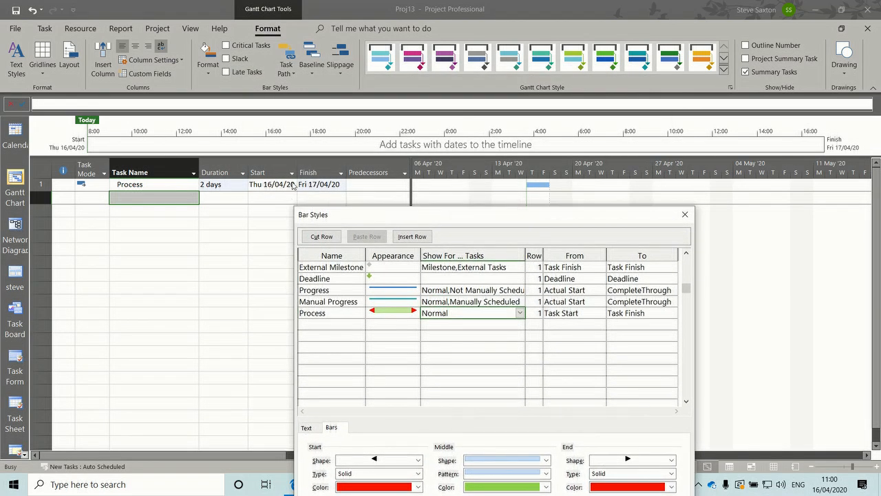
{"action": "left_click_drag", "start_coordinate": [412, 214], "coordinate": [351, 134]}
Make the Process bar run from Start1 to Finish1 and apply the bar styles
{"action": "left_click", "coordinate": [470, 202]}
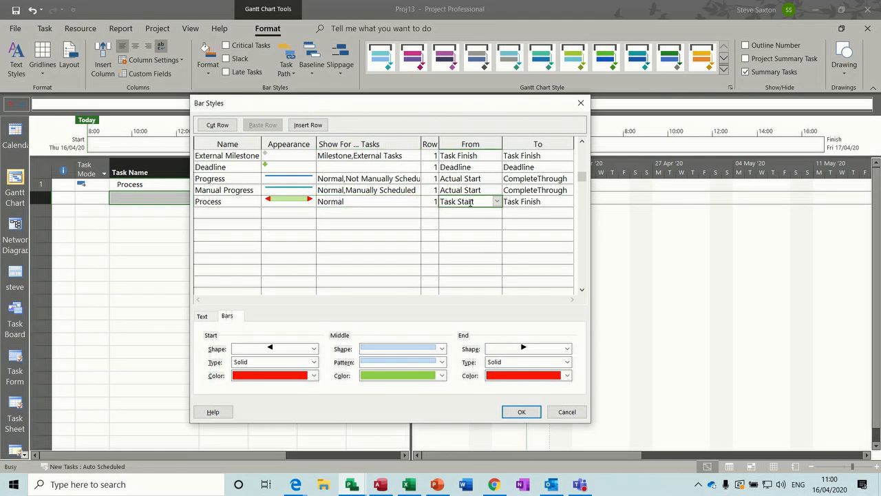
{"action": "left_click", "coordinate": [496, 201]}
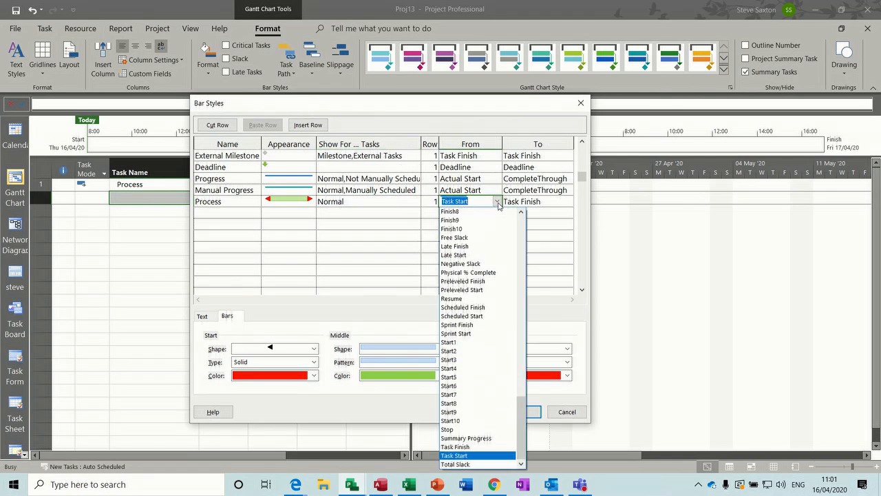
{"action": "type", "text": "Scheduled Finish"}
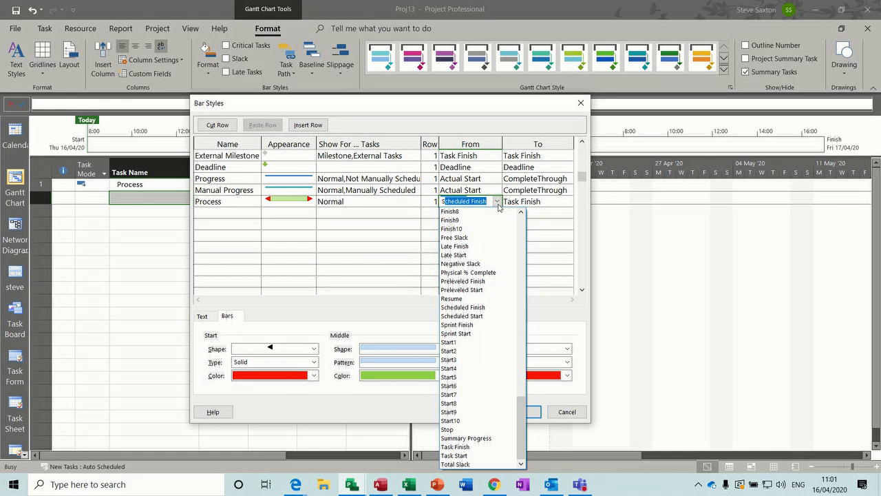
{"action": "left_click", "coordinate": [454, 342]}
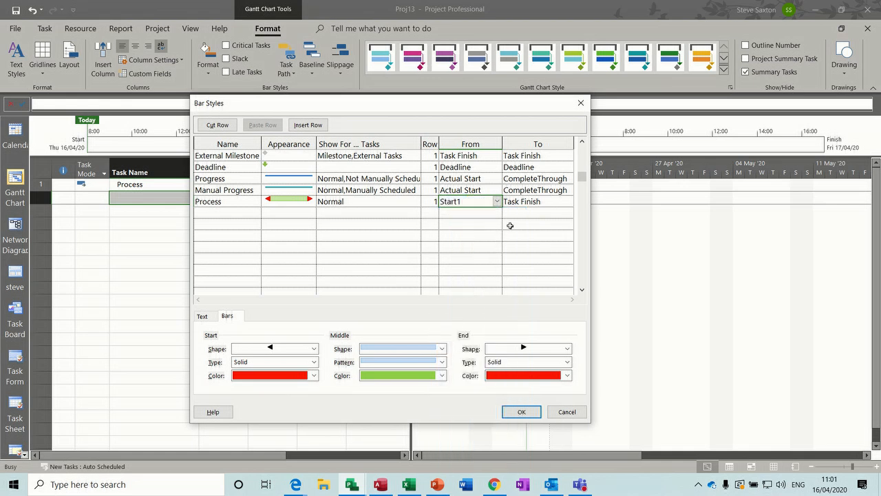
{"action": "left_click", "coordinate": [532, 201]}
{"action": "type", "text": "F"}
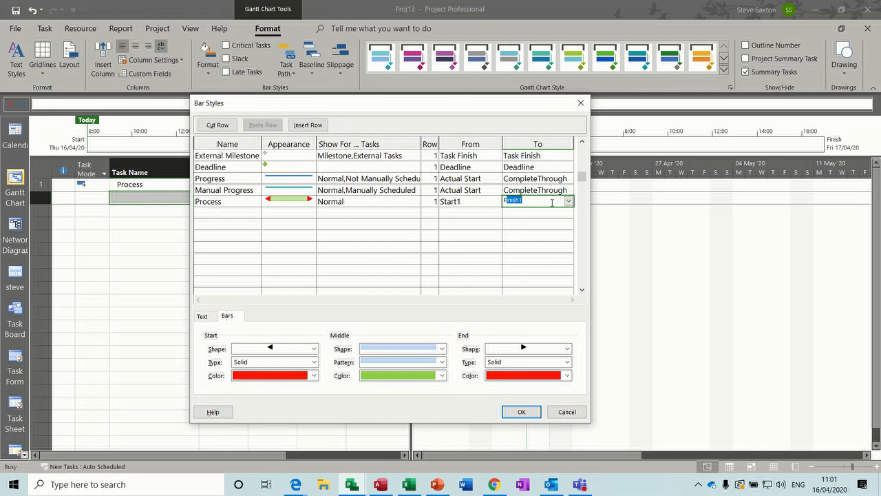
{"action": "left_click", "coordinate": [518, 210]}
{"action": "left_click", "coordinate": [539, 201]}
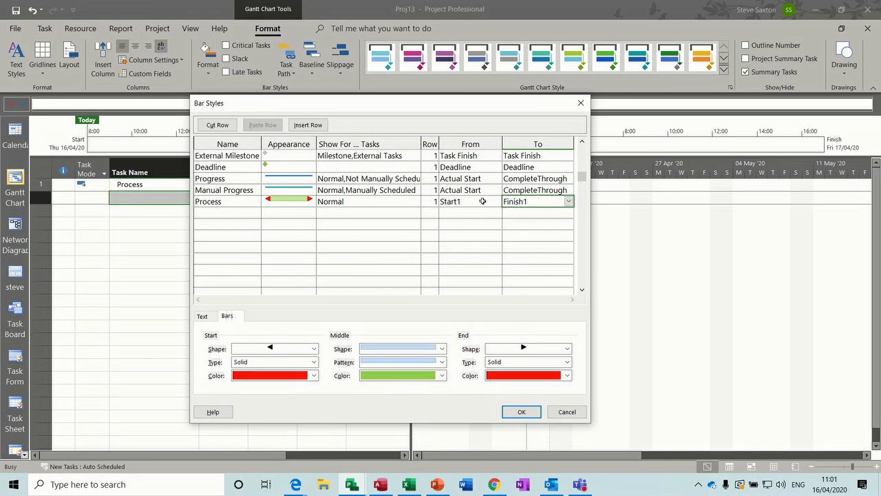
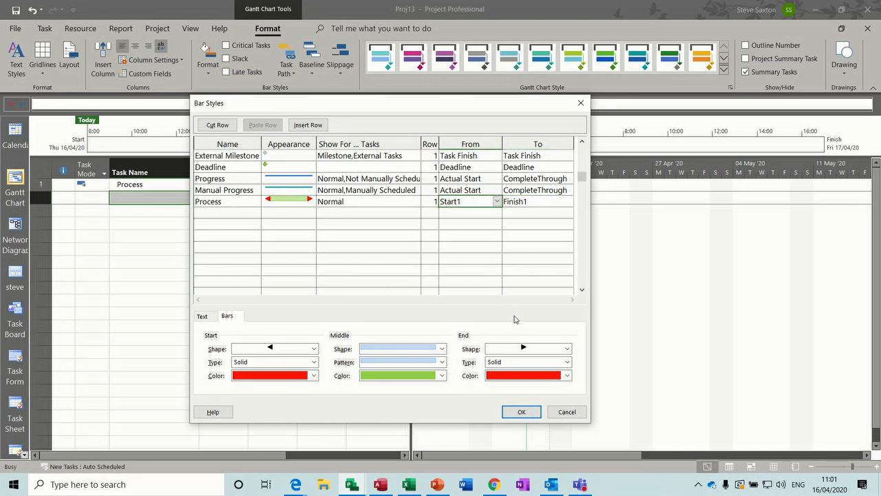
{"action": "left_click", "coordinate": [521, 412]}
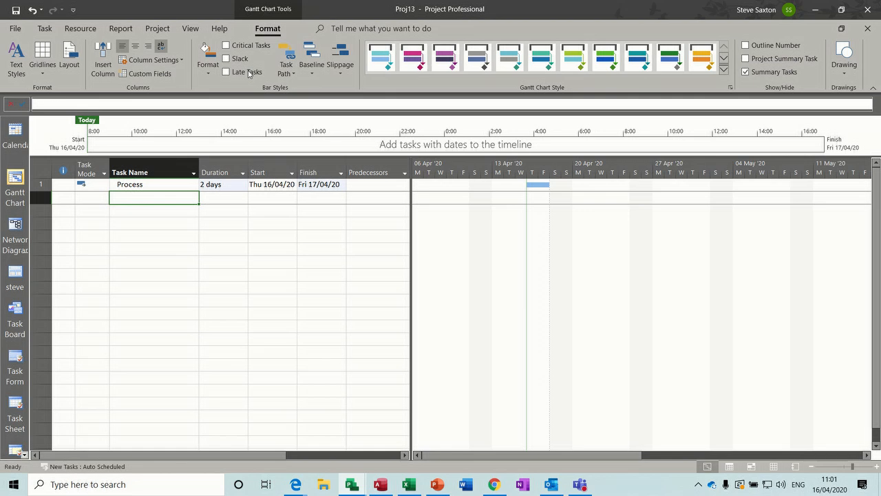
Examine the interim plan and baseline choices in the project's Set Baseline settings, and close them without setting a baseline
{"action": "left_click", "coordinate": [159, 29]}
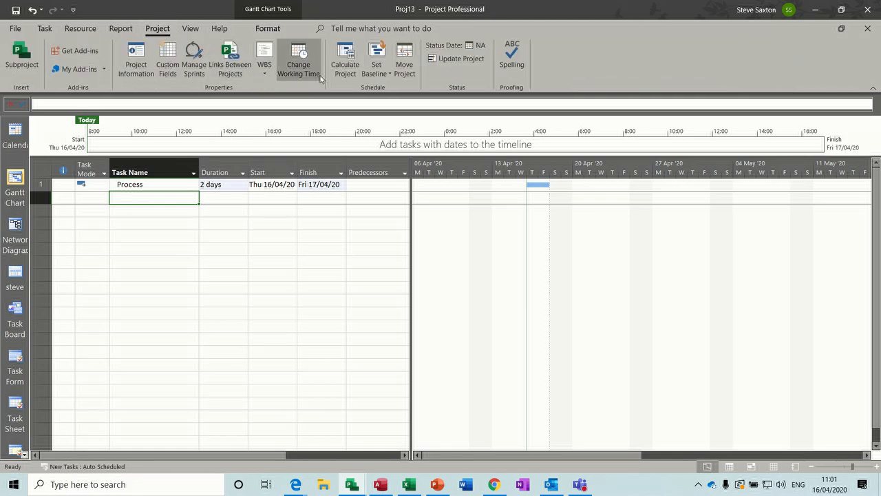
{"action": "left_click", "coordinate": [385, 74]}
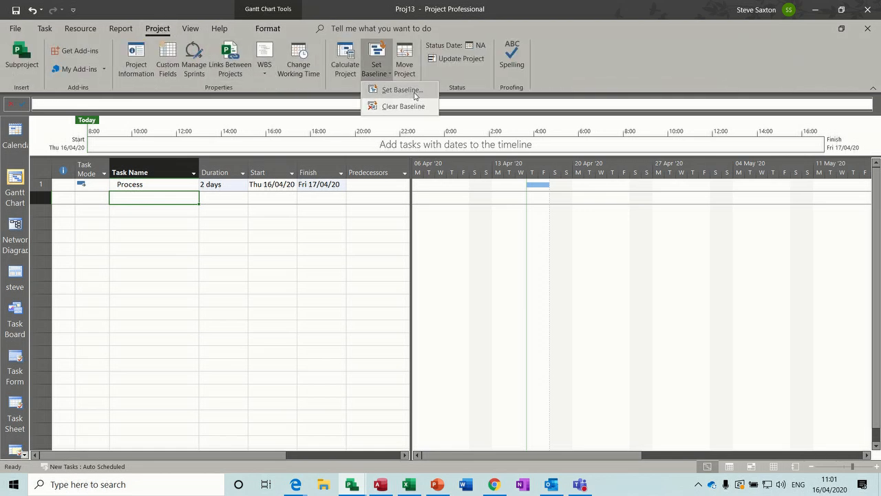
{"action": "left_click", "coordinate": [416, 95]}
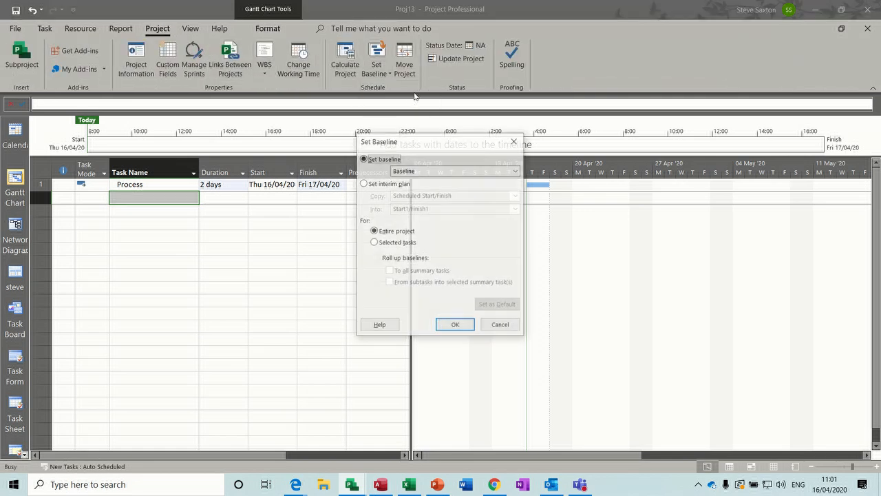
{"action": "left_click", "coordinate": [368, 185]}
{"action": "left_click", "coordinate": [516, 209]}
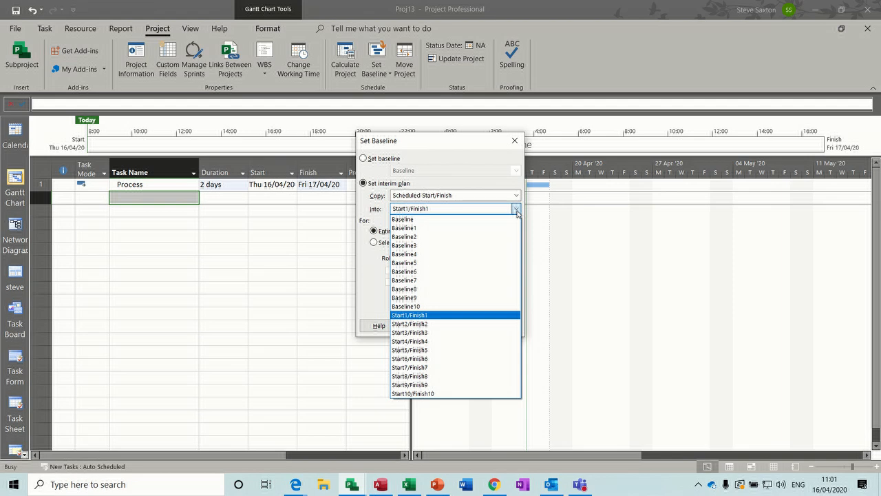
{"action": "left_click", "coordinate": [516, 209]}
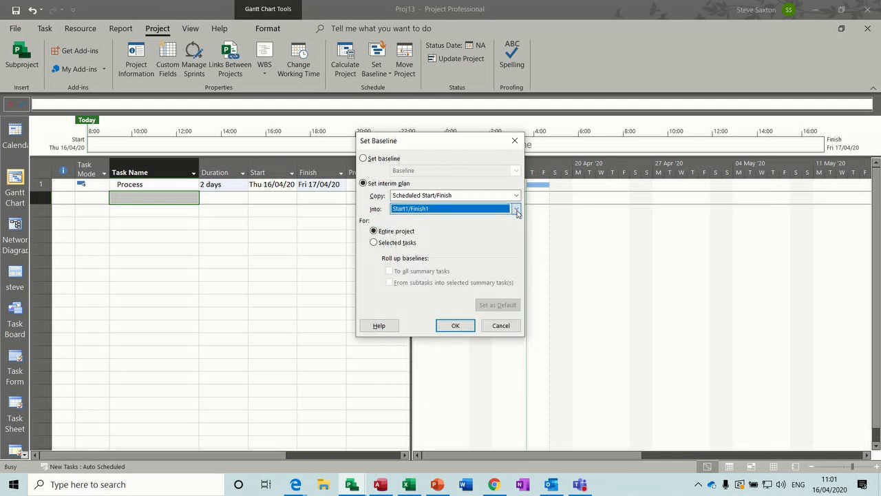
{"action": "left_click", "coordinate": [369, 161]}
{"action": "left_click", "coordinate": [516, 171]}
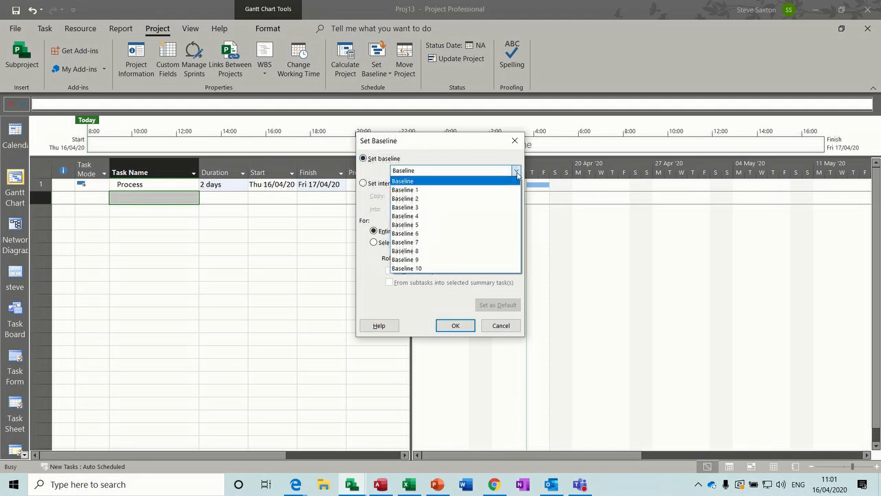
{"action": "left_click", "coordinate": [516, 170]}
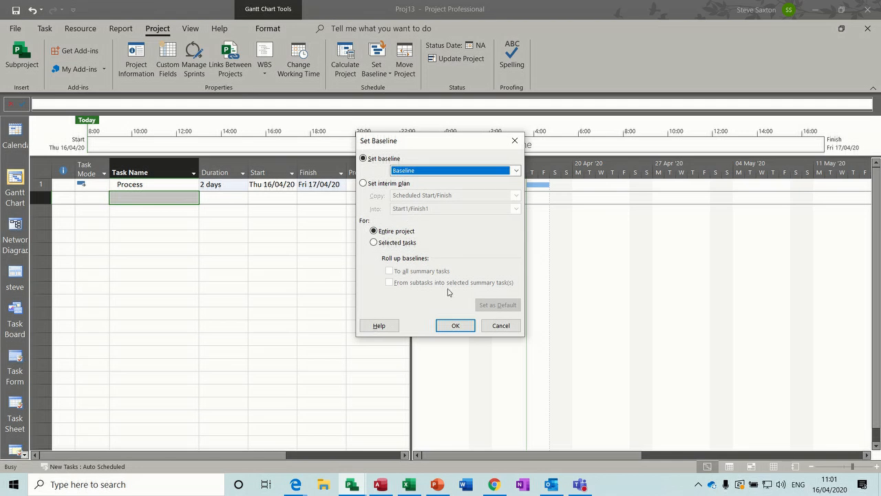
{"action": "left_click", "coordinate": [501, 327]}
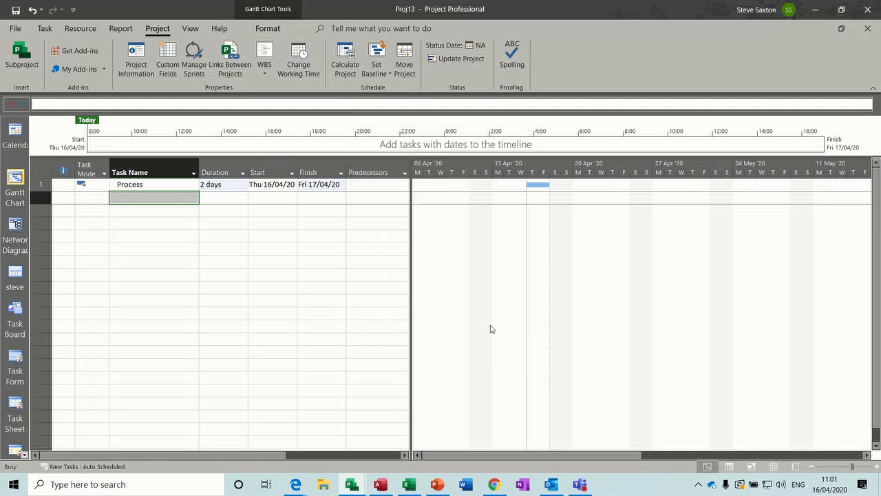
Reopen the Gantt chart's bar styles and add a new style named Process1 below Process
{"action": "double_click", "coordinate": [452, 222]}
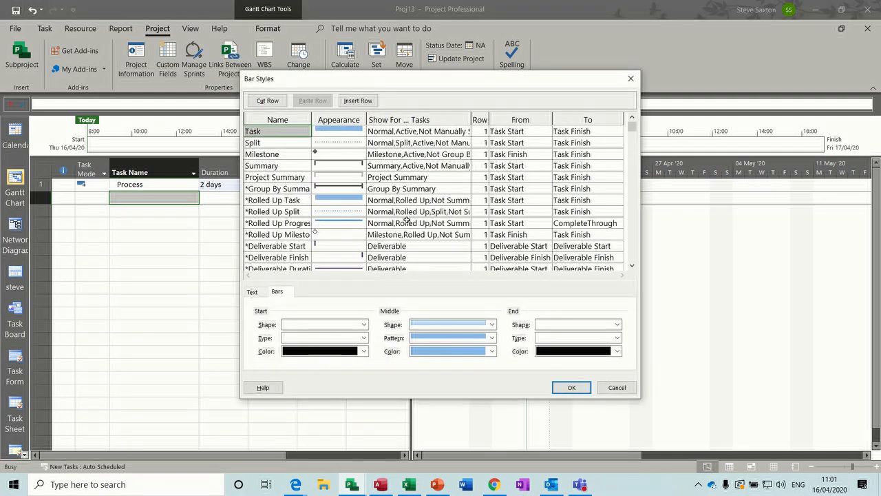
{"action": "left_click_drag", "start_coordinate": [632, 265], "coordinate": [632, 265]}
{"action": "left_click", "coordinate": [292, 176]}
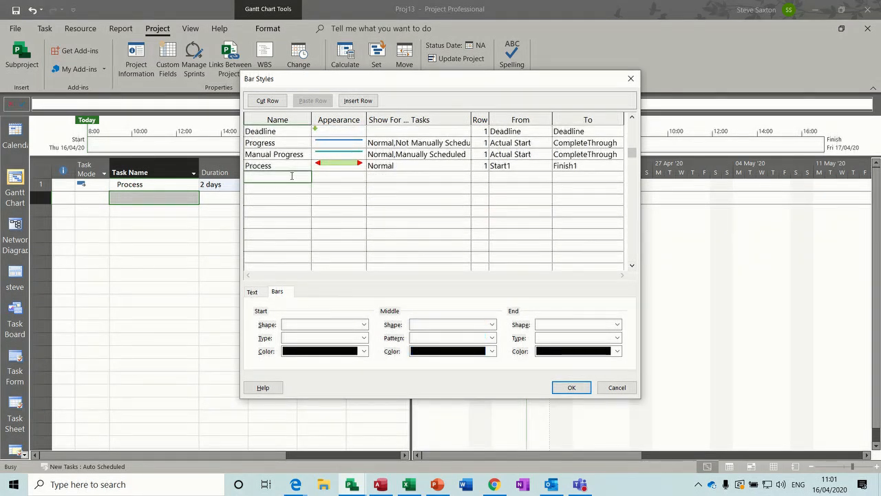
{"action": "type", "text": "Process1"}
Give the Process1 style a solid left-pointing triangle as its start shape, coloured red
{"action": "left_click", "coordinate": [331, 178]}
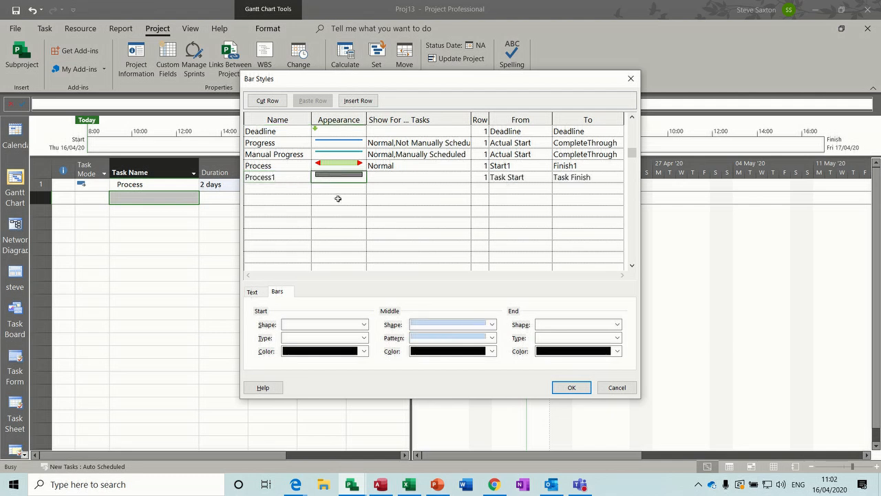
{"action": "left_click", "coordinate": [366, 328]}
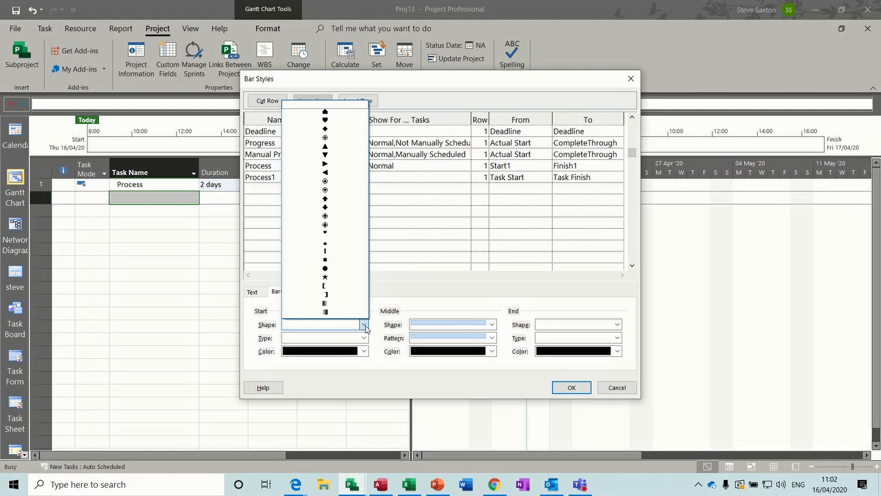
{"action": "left_click", "coordinate": [321, 184]}
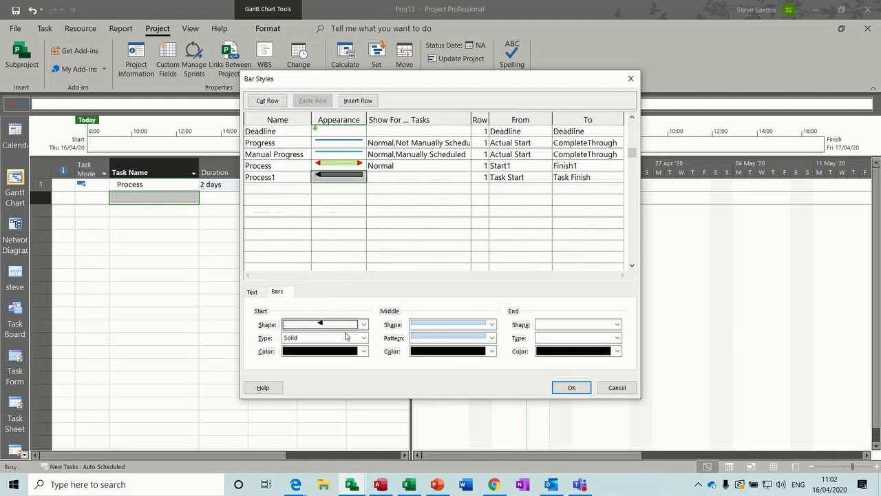
{"action": "left_click", "coordinate": [364, 351]}
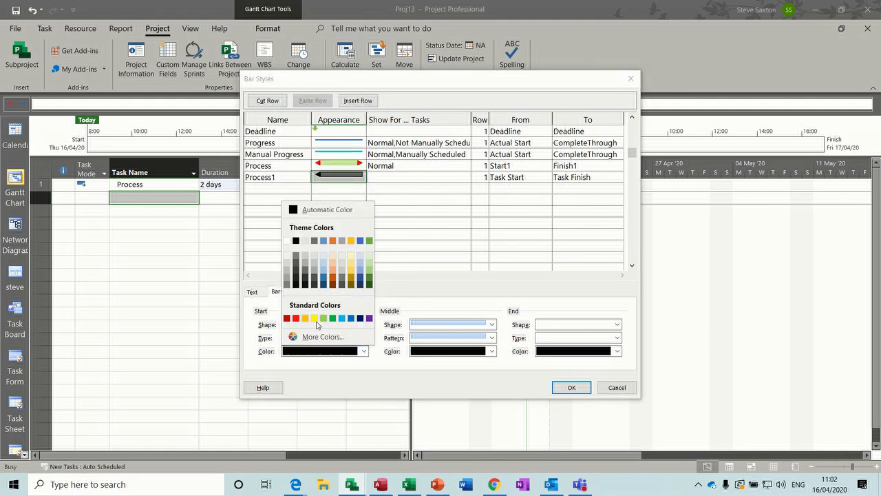
{"action": "left_click", "coordinate": [295, 318]}
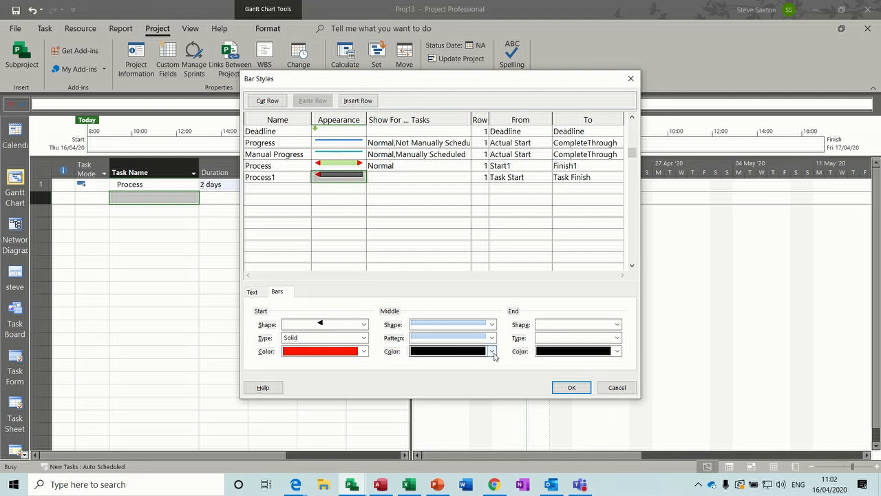
Colour the middle of the Process1 bar light green and give it a right-pointing triangle end shape, choosing red as the end colour
{"action": "left_click", "coordinate": [493, 352]}
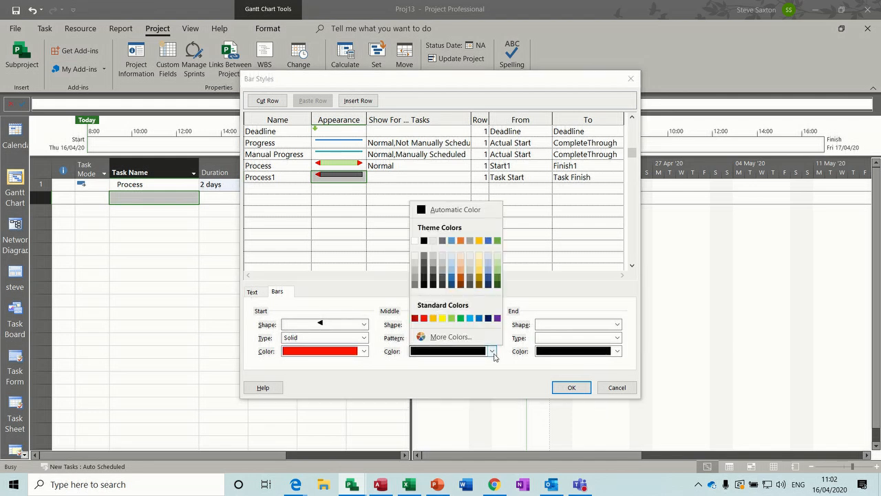
{"action": "left_click", "coordinate": [452, 318]}
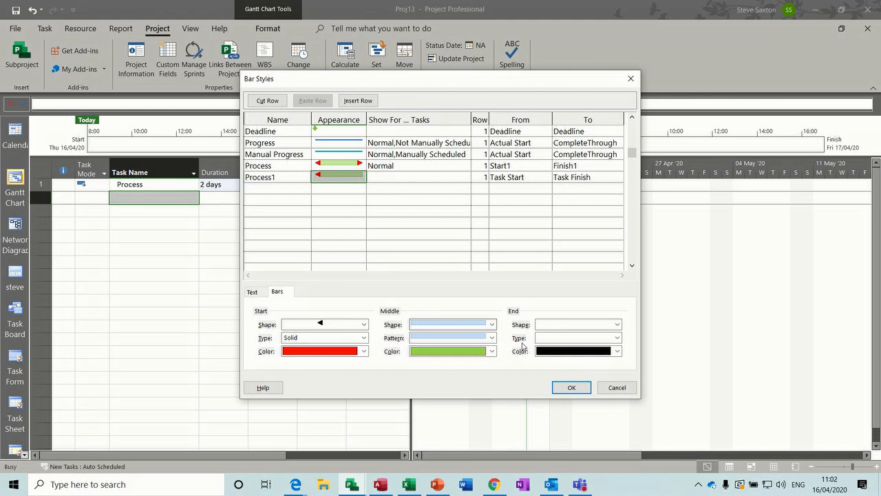
{"action": "left_click", "coordinate": [618, 353]}
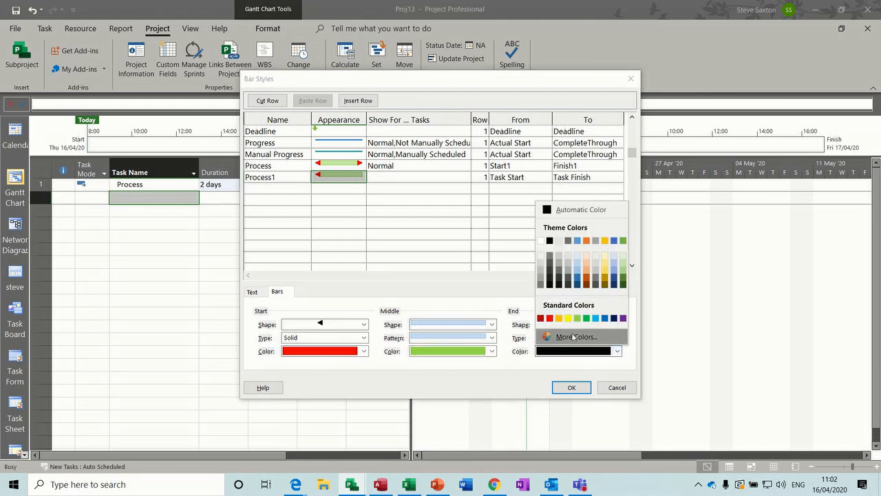
{"action": "left_click", "coordinate": [550, 318]}
{"action": "left_click", "coordinate": [617, 324]}
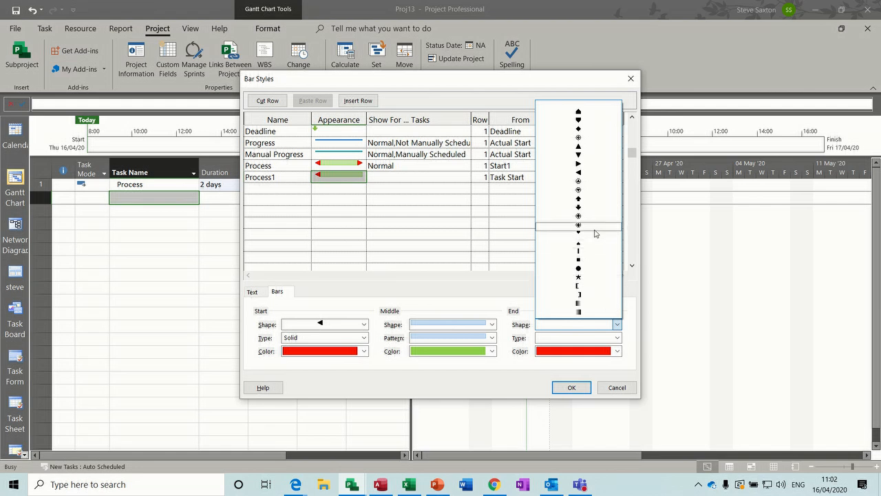
{"action": "left_click", "coordinate": [584, 165]}
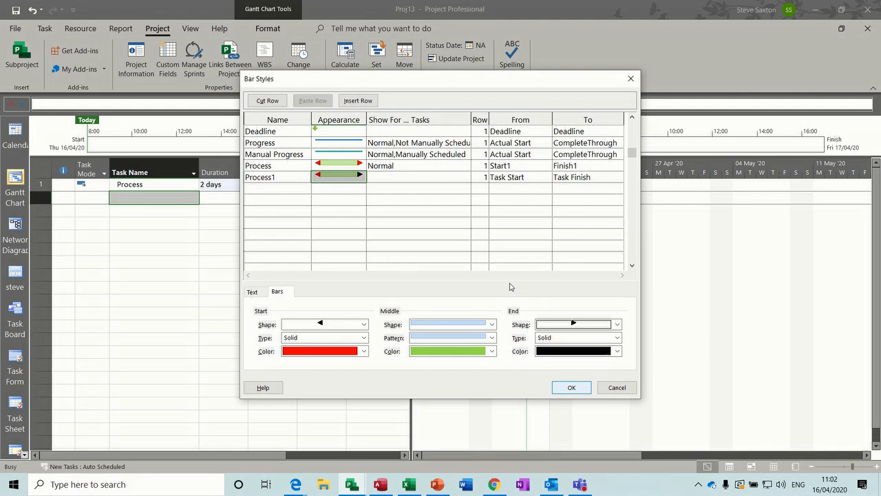
Show the Process1 bar for Normal tasks, running from Start2 to Finish2, and apply the bar styles
{"action": "left_click", "coordinate": [400, 178]}
{"action": "type", "text": "Normal"}
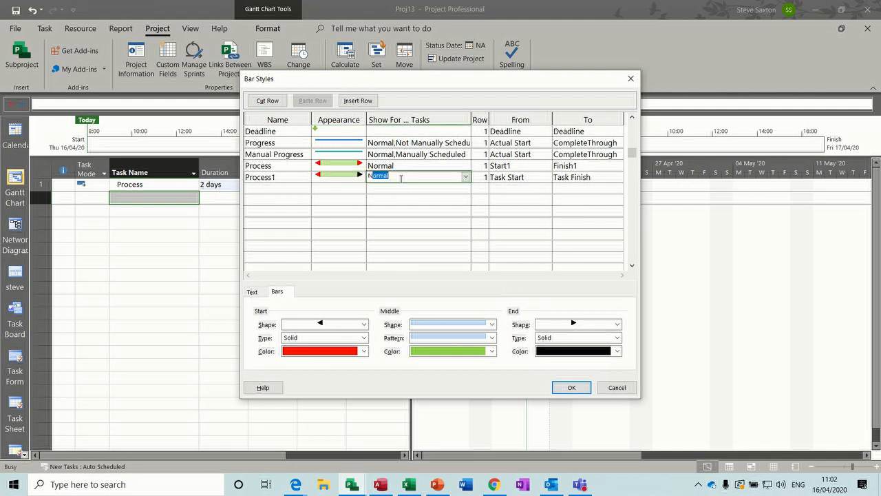
{"action": "left_click", "coordinate": [508, 177]}
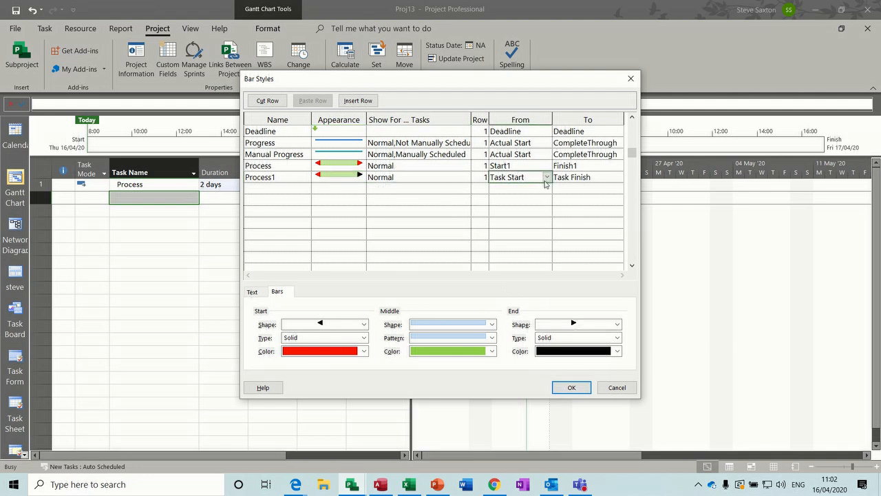
{"action": "left_click", "coordinate": [546, 176]}
{"action": "type", "text": "sh"}
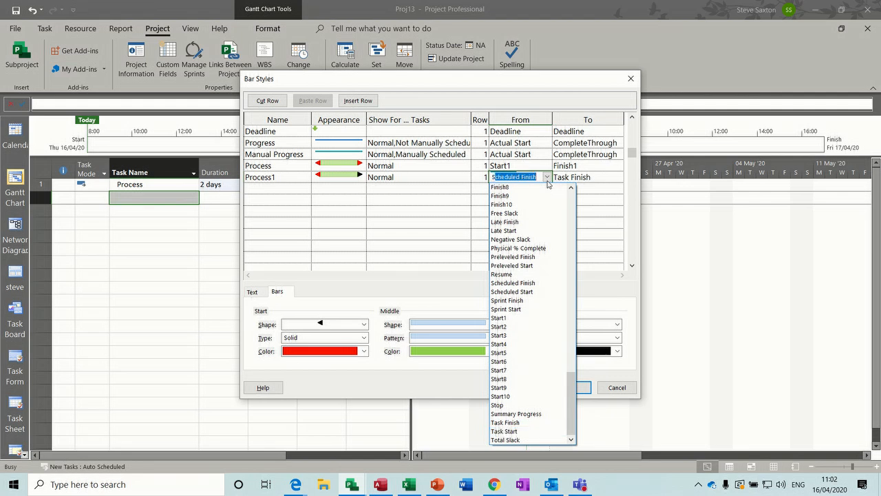
{"action": "left_click", "coordinate": [510, 326]}
{"action": "left_click", "coordinate": [574, 177]}
{"action": "type", "text": "F"}
{"action": "left_click", "coordinate": [618, 178]}
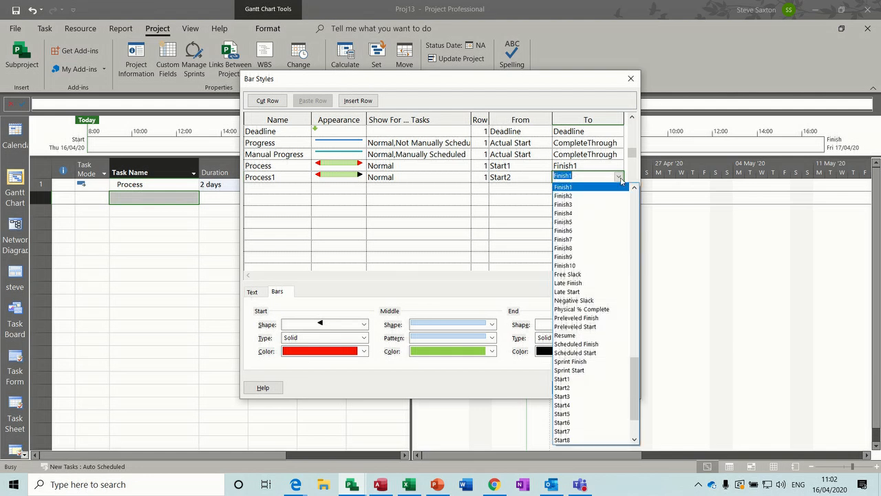
{"action": "left_click", "coordinate": [604, 195]}
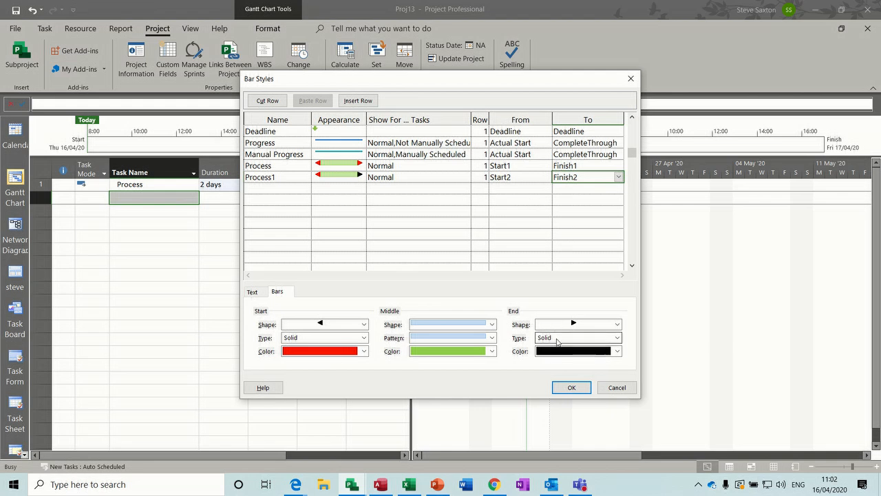
{"action": "left_click", "coordinate": [569, 388]}
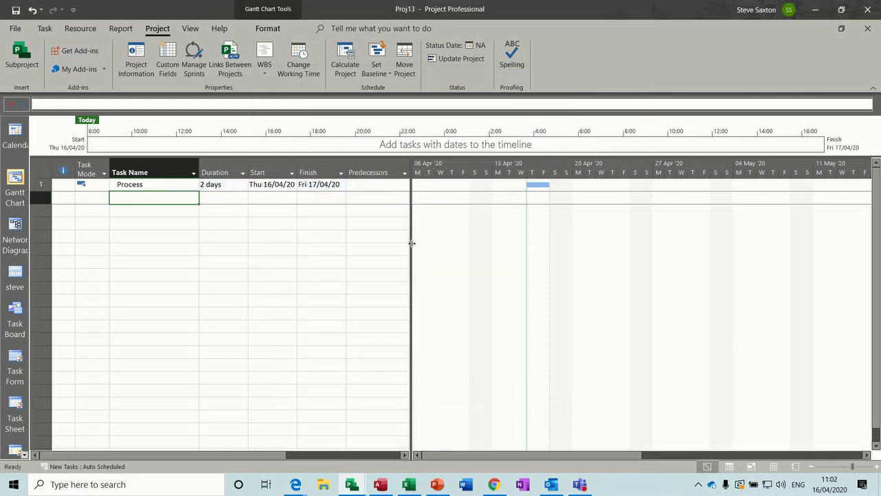
Widen the task table and insert Start1 and Finish1 columns before the Predecessors column
{"action": "left_click_drag", "start_coordinate": [411, 241], "coordinate": [657, 234]}
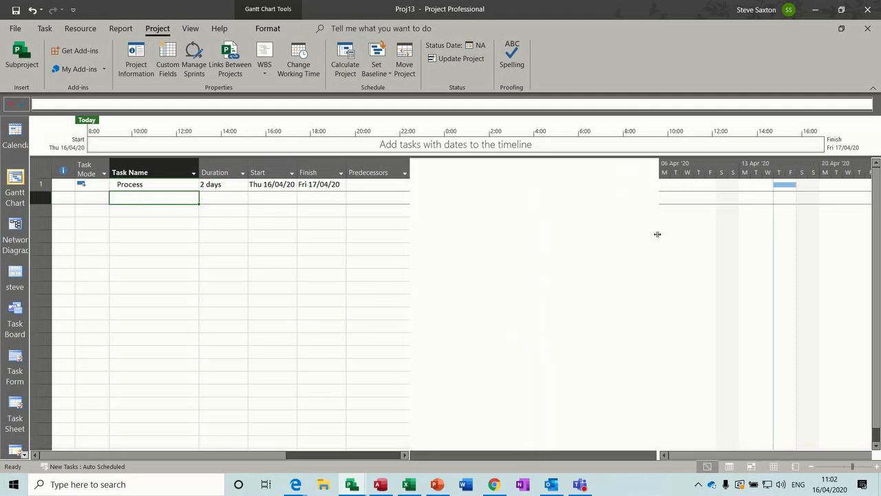
{"action": "right_click", "coordinate": [367, 169]}
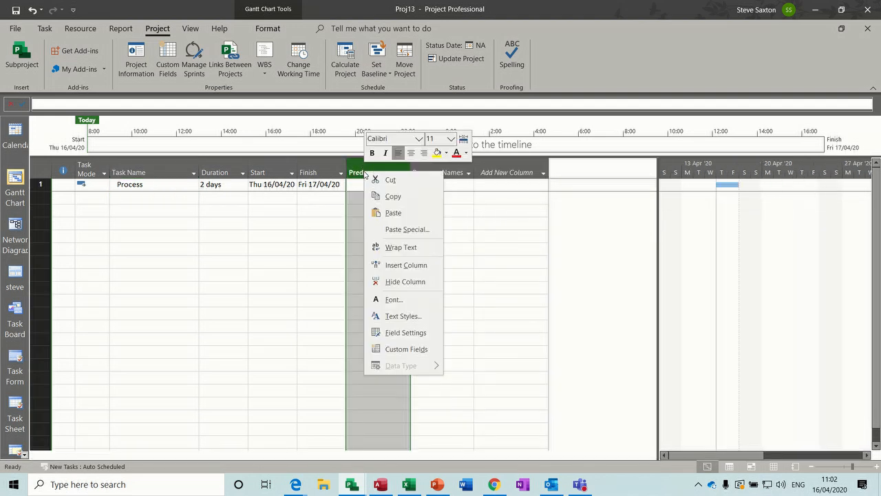
{"action": "left_click", "coordinate": [388, 266]}
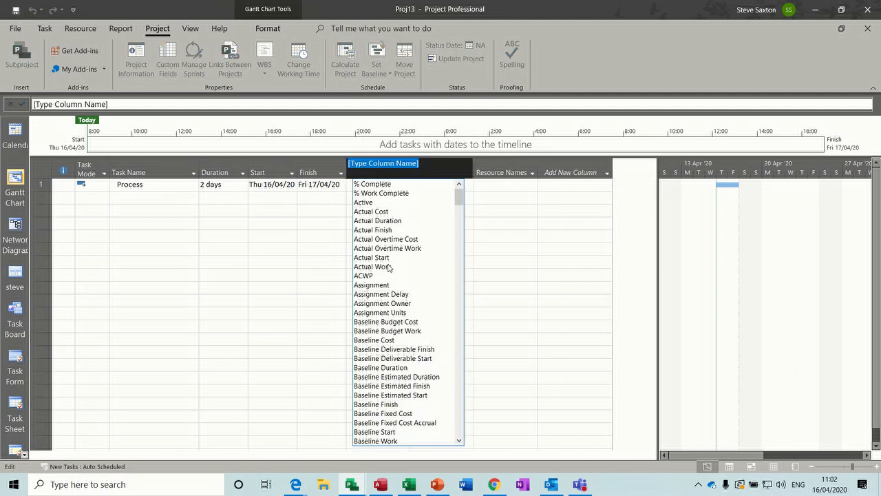
{"action": "type", "text": "scheduled Duration"}
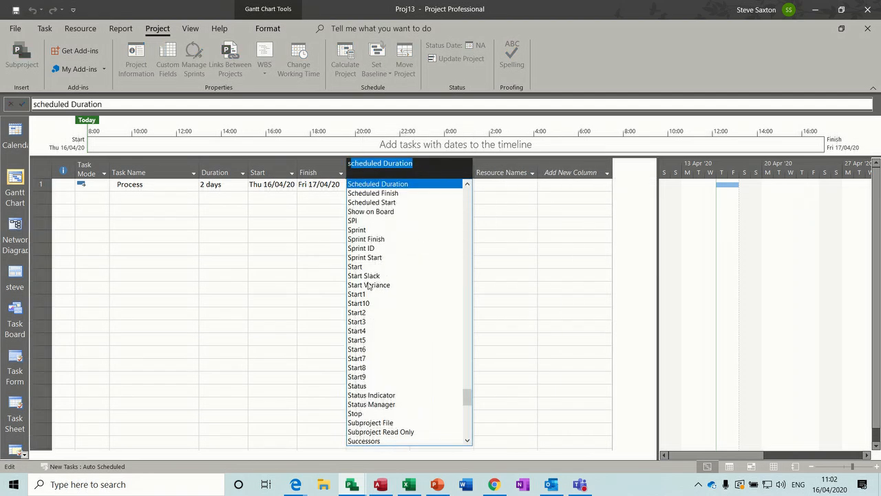
{"action": "left_click", "coordinate": [359, 294]}
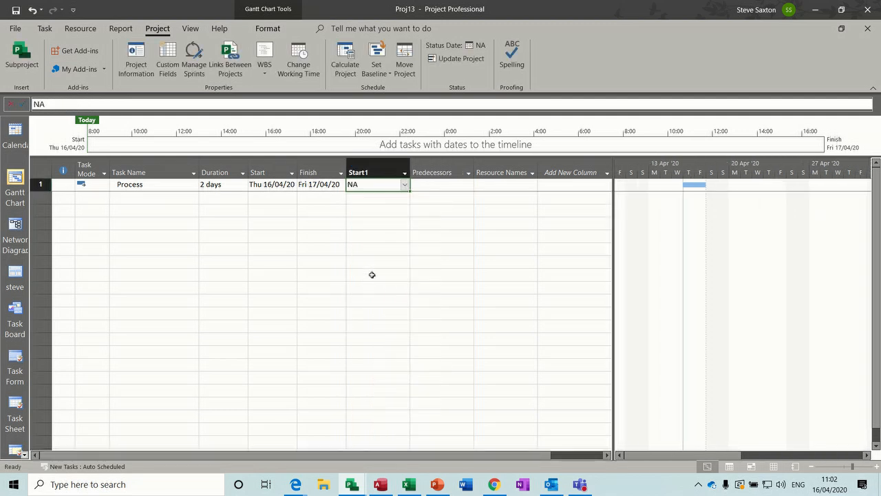
{"action": "right_click", "coordinate": [426, 171]}
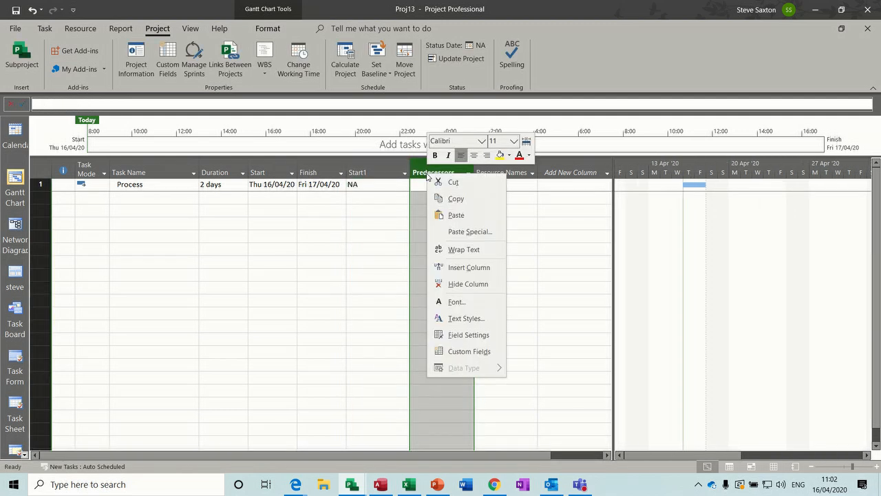
{"action": "left_click", "coordinate": [444, 267]}
{"action": "type", "text": "finish"}
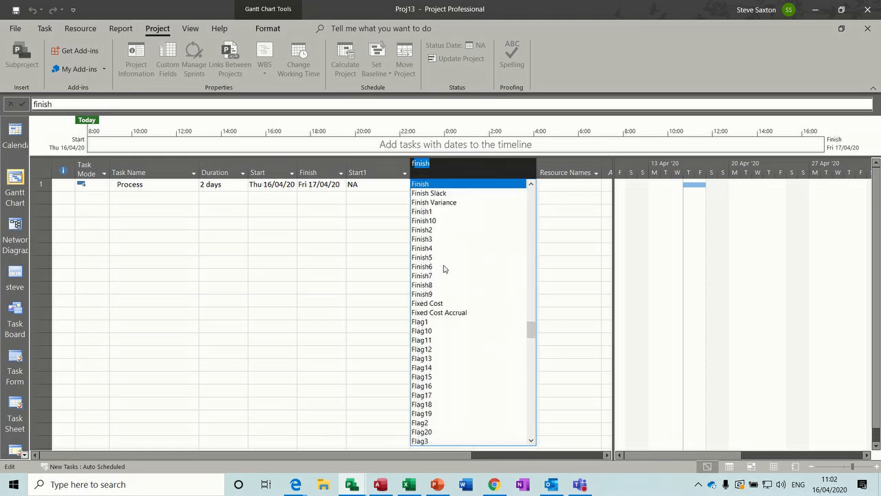
{"action": "left_click", "coordinate": [421, 211]}
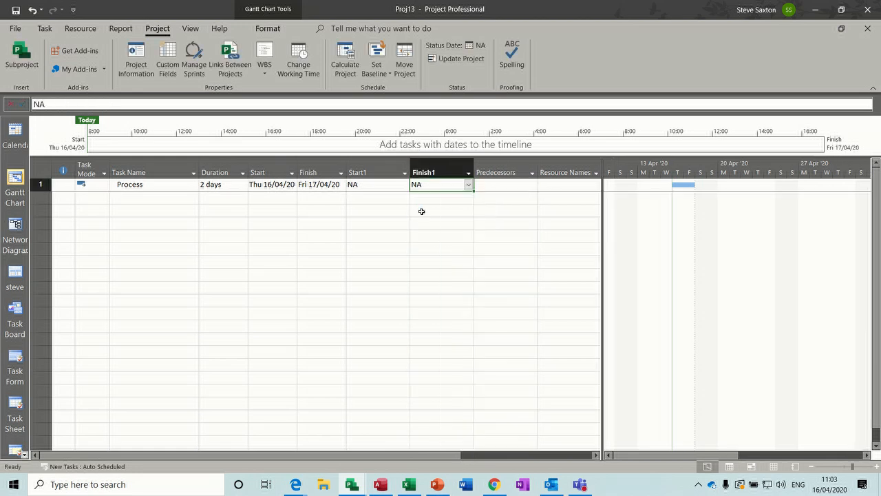
Insert Start2 and Finish2 columns between Finish1 and Predecessors in the task table
{"action": "right_click", "coordinate": [494, 165]}
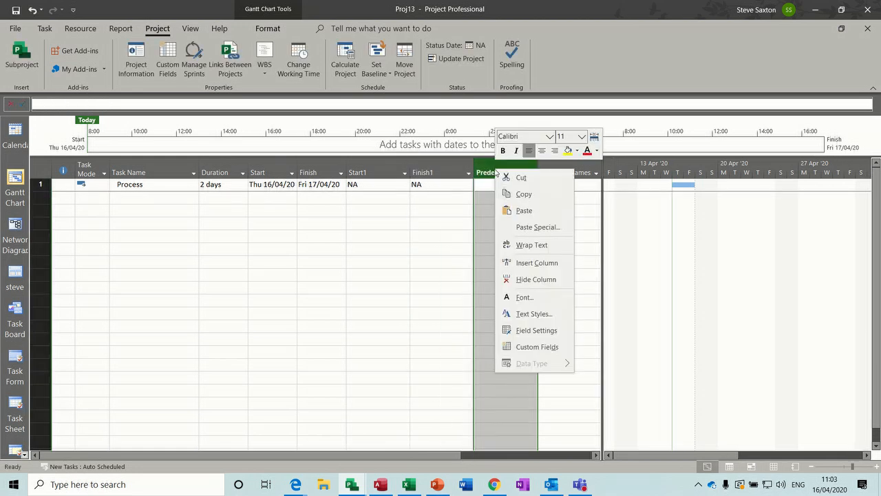
{"action": "left_click", "coordinate": [513, 263]}
{"action": "type", "text": "scheduled Duration"}
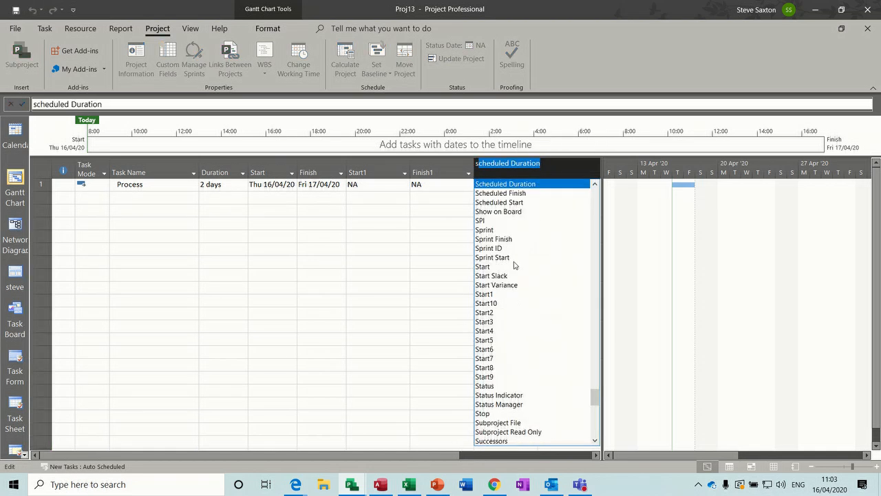
{"action": "left_click", "coordinate": [492, 314]}
{"action": "left_click", "coordinate": [561, 173]}
{"action": "right_click", "coordinate": [562, 173]}
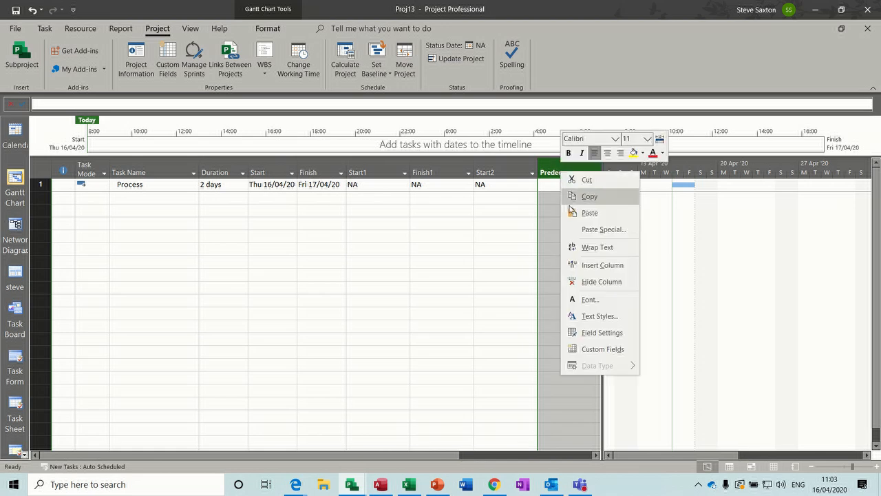
{"action": "left_click", "coordinate": [578, 265]}
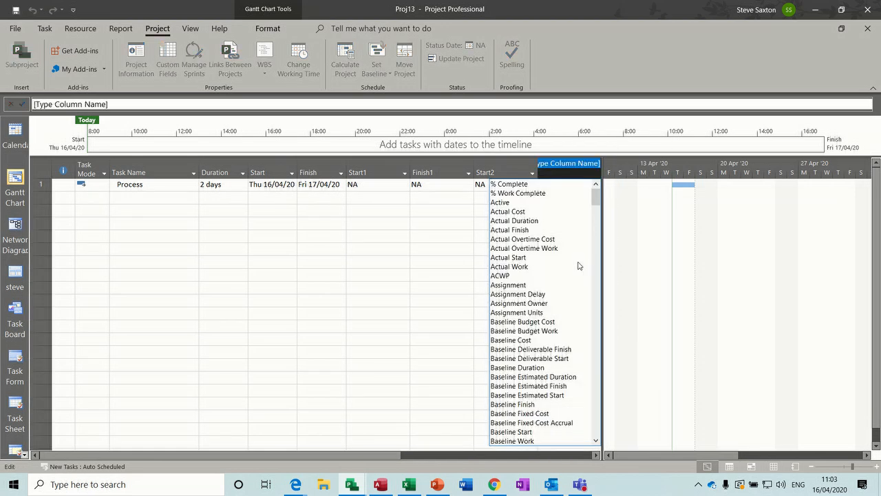
{"action": "type", "text": "finish"}
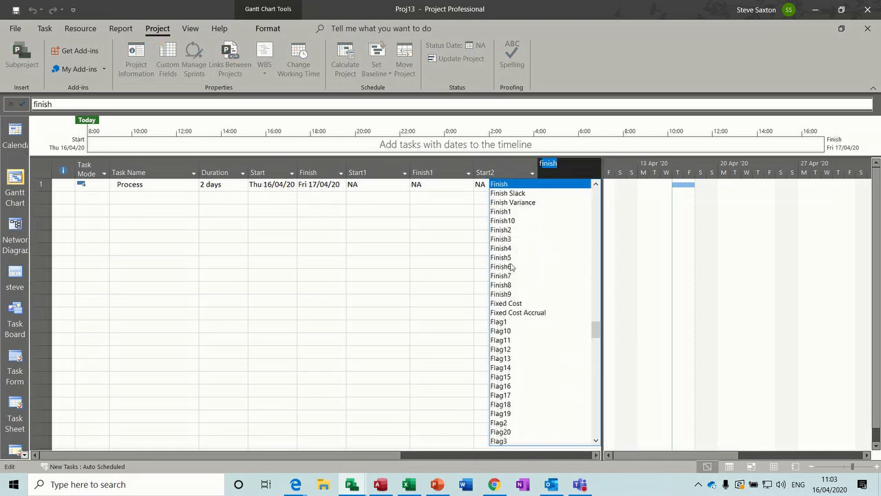
{"action": "left_click", "coordinate": [503, 230]}
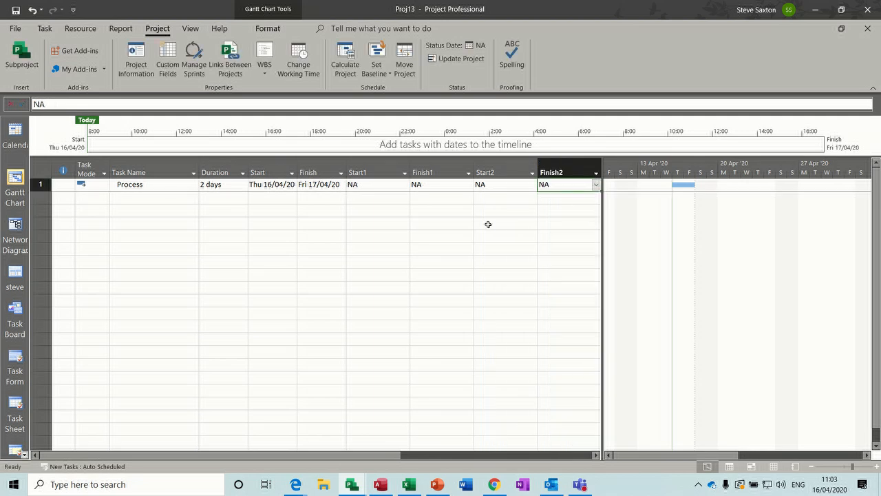
Set the Process task's Start1 date to 23/04/20 and its Finish1 date to 24/04/20
{"action": "left_click", "coordinate": [377, 185]}
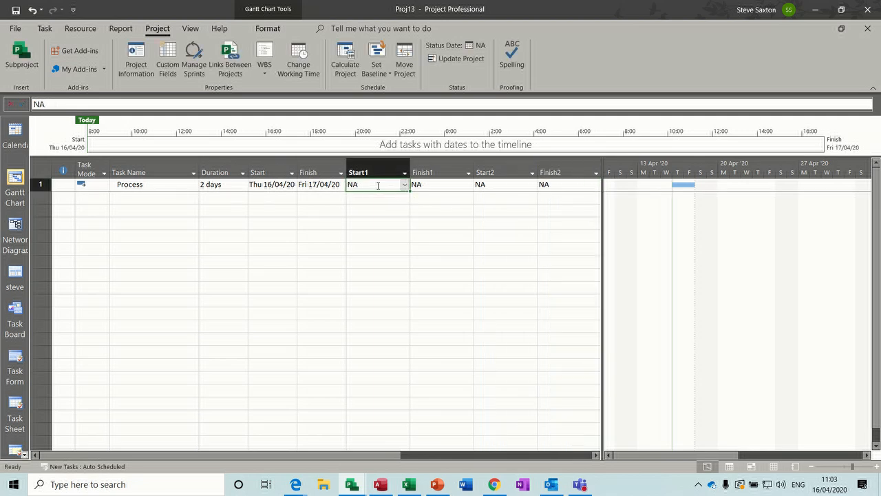
{"action": "left_click", "coordinate": [404, 185]}
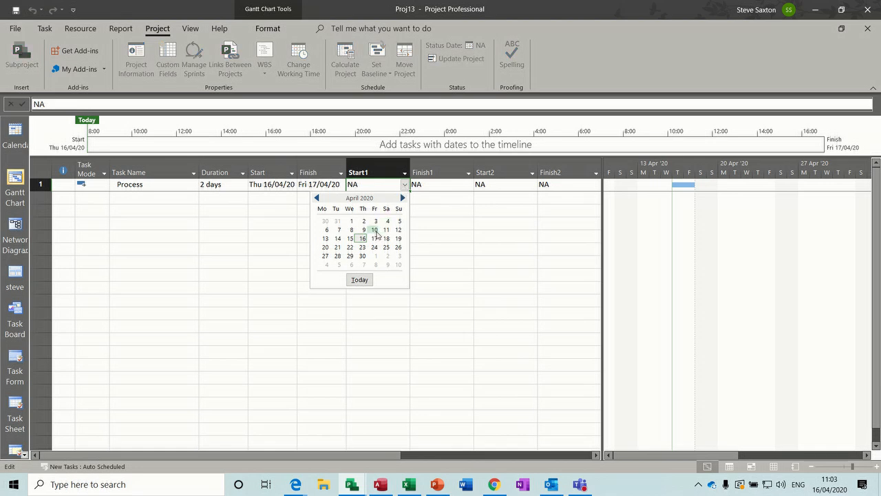
{"action": "left_click", "coordinate": [362, 247]}
{"action": "left_click", "coordinate": [440, 183]}
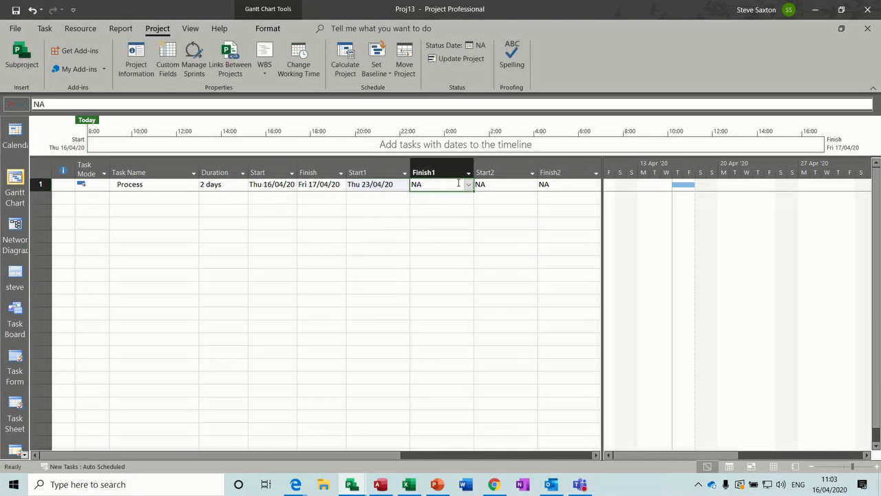
{"action": "left_click", "coordinate": [469, 185]}
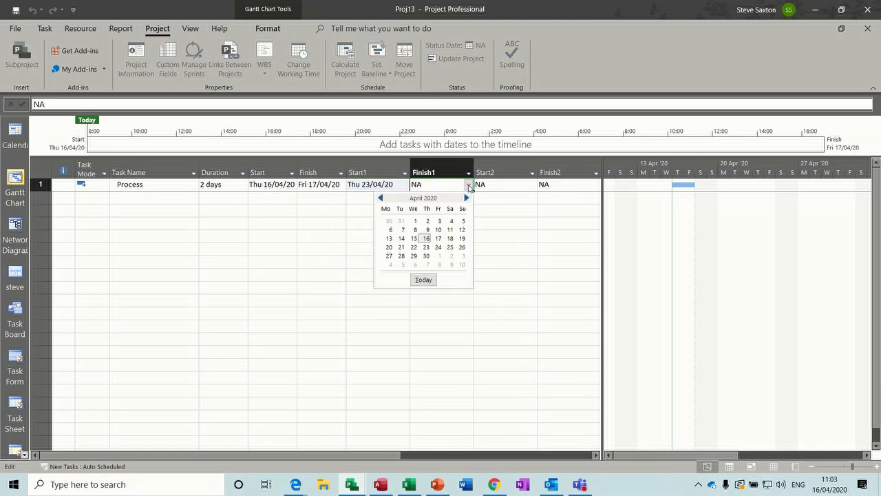
{"action": "left_click", "coordinate": [439, 247]}
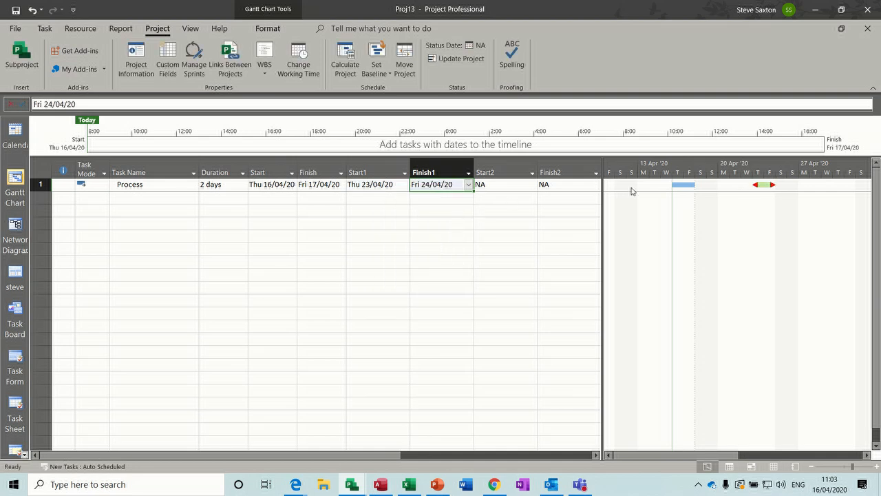
Set the Process task's Start2 date to 30/04/20 and its Finish2 date to 01/05/20
{"action": "left_click", "coordinate": [520, 184]}
{"action": "left_click", "coordinate": [532, 185]}
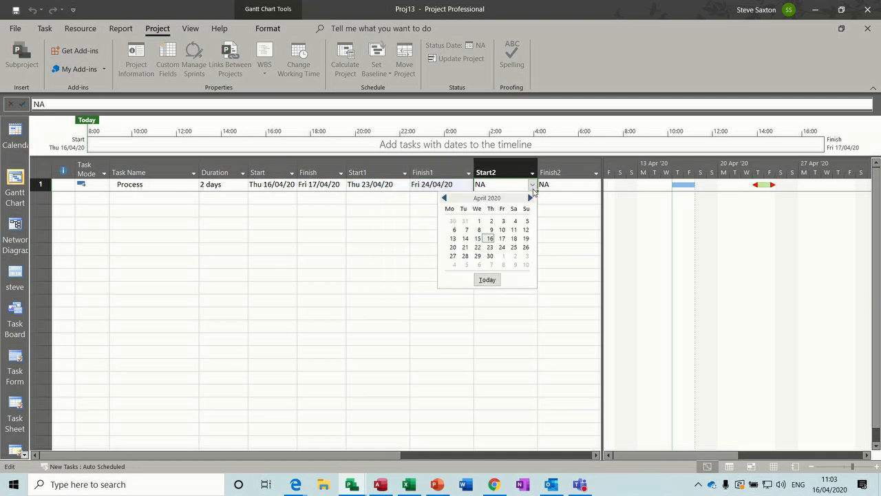
{"action": "left_click", "coordinate": [491, 255]}
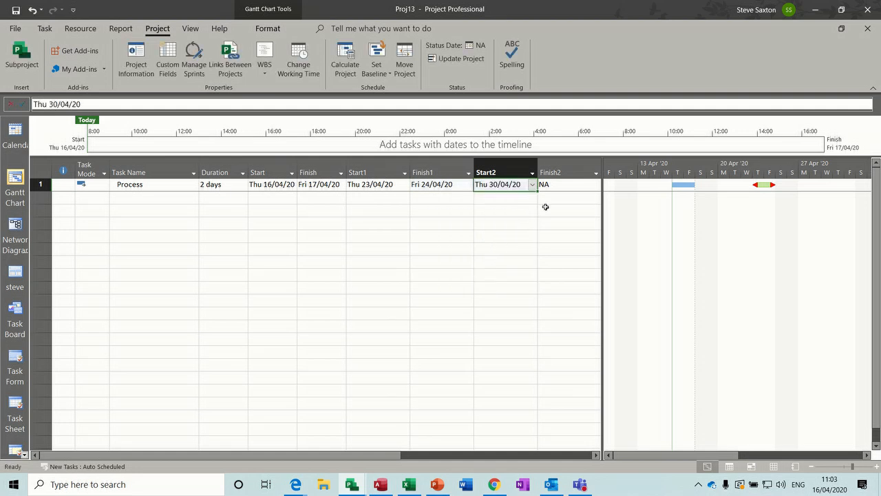
{"action": "left_click", "coordinate": [567, 186]}
{"action": "left_click", "coordinate": [595, 186]}
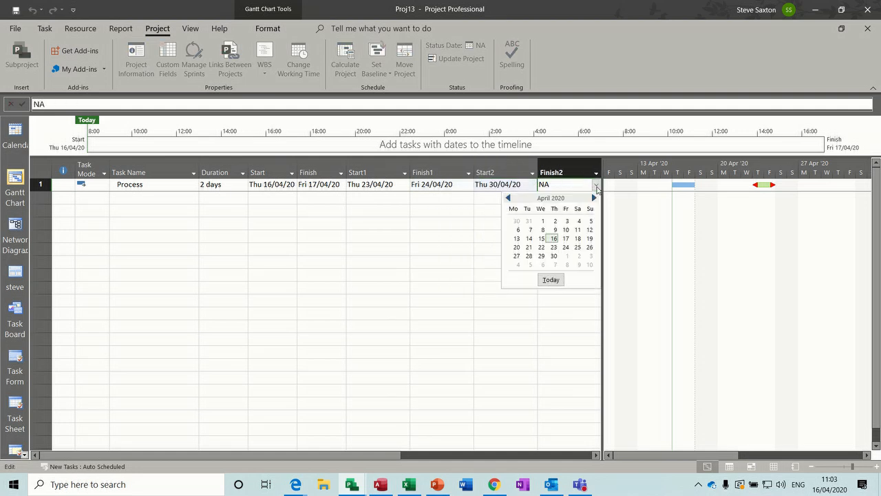
{"action": "left_click", "coordinate": [567, 255]}
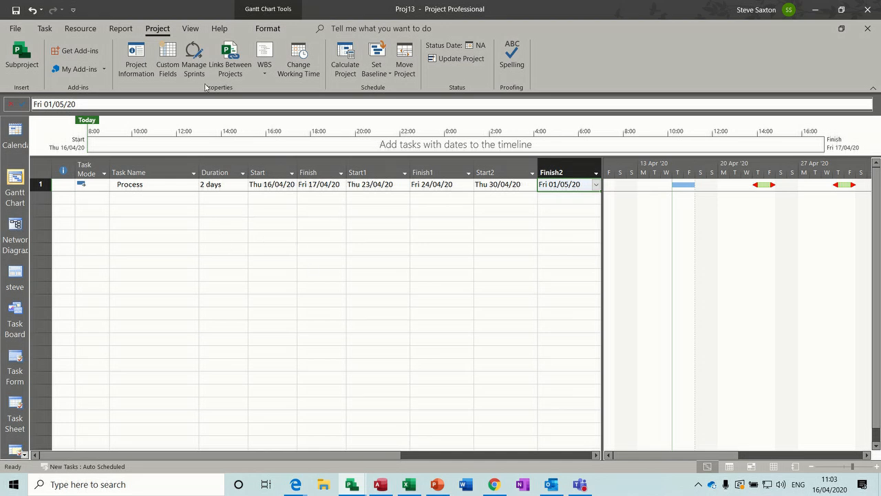
Save the current fields as a new table named Process
{"action": "left_click", "coordinate": [190, 31]}
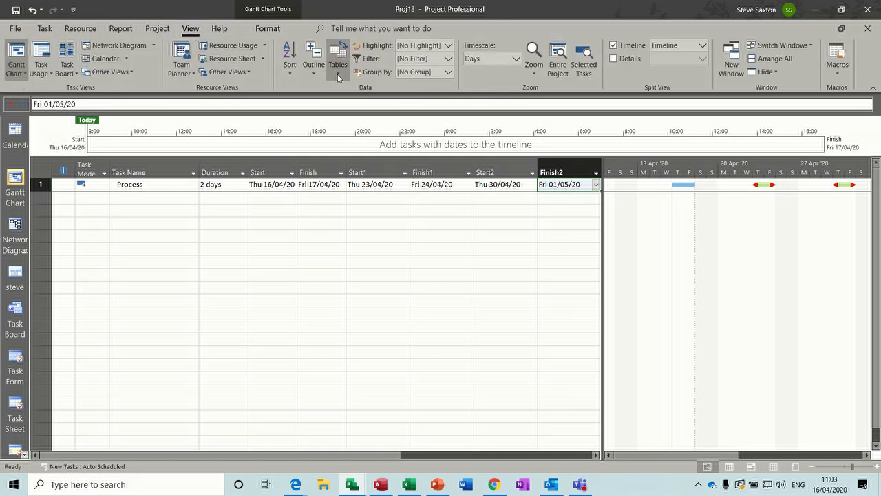
{"action": "left_click", "coordinate": [338, 74]}
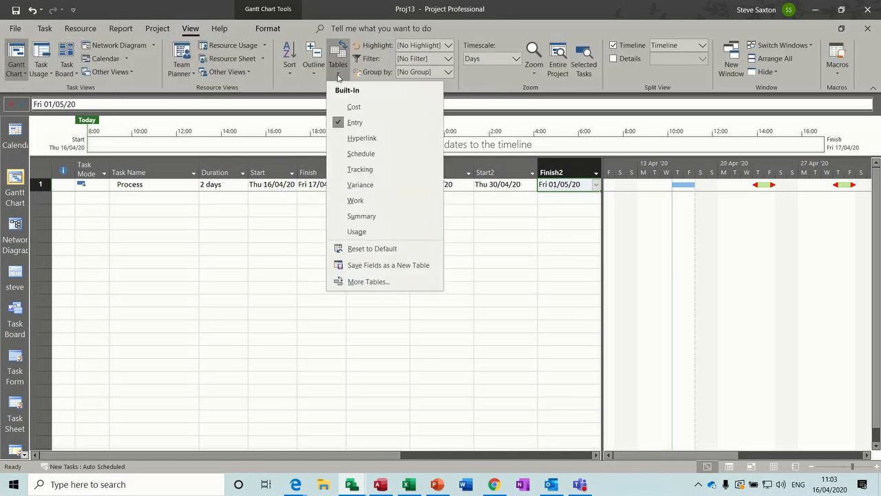
{"action": "left_click", "coordinate": [365, 269]}
{"action": "type", "text": "Process"}
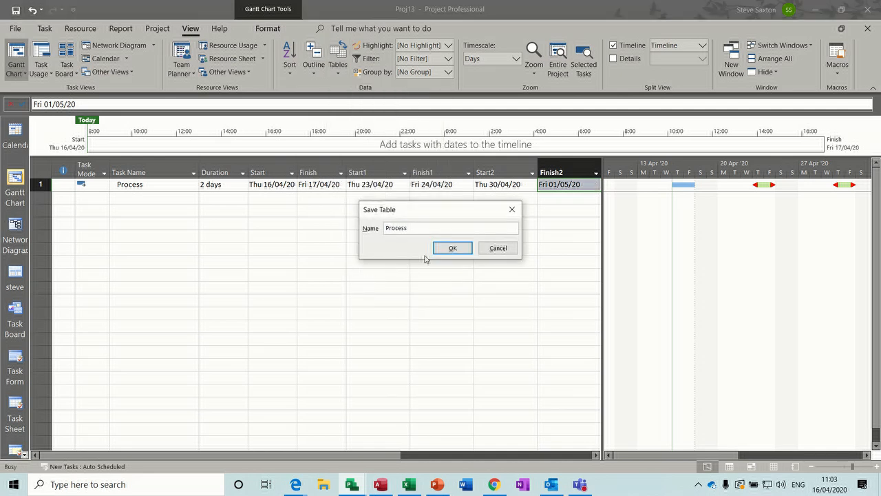
{"action": "left_click", "coordinate": [444, 248]}
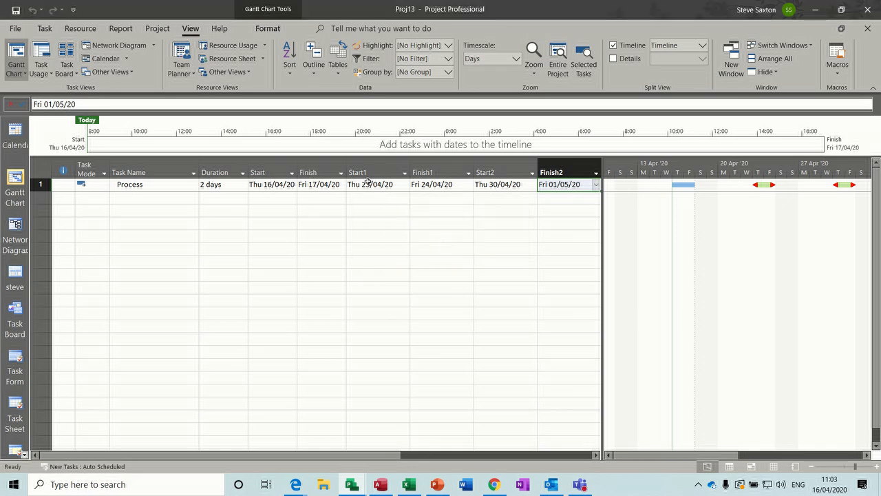
Remove the Start1, Finish1, Start2 and Finish2 columns from the Process table
{"action": "left_click_drag", "start_coordinate": [364, 172], "coordinate": [544, 164]}
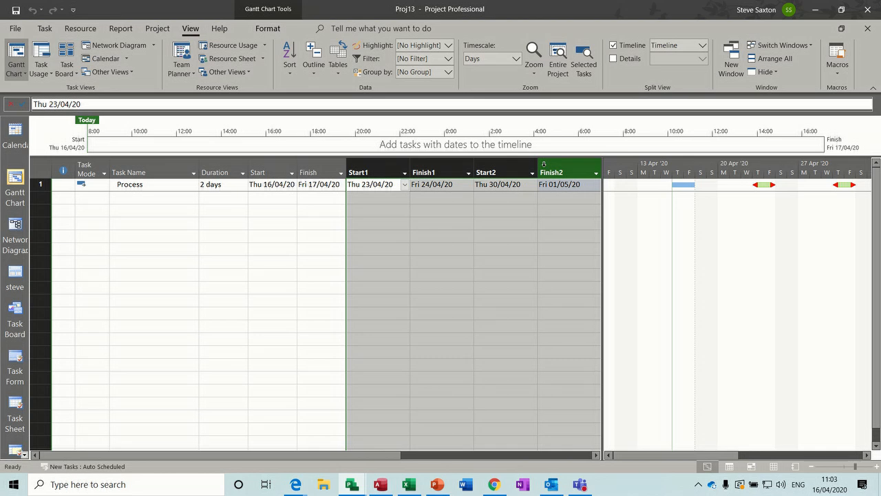
{"action": "key", "text": "Delete"}
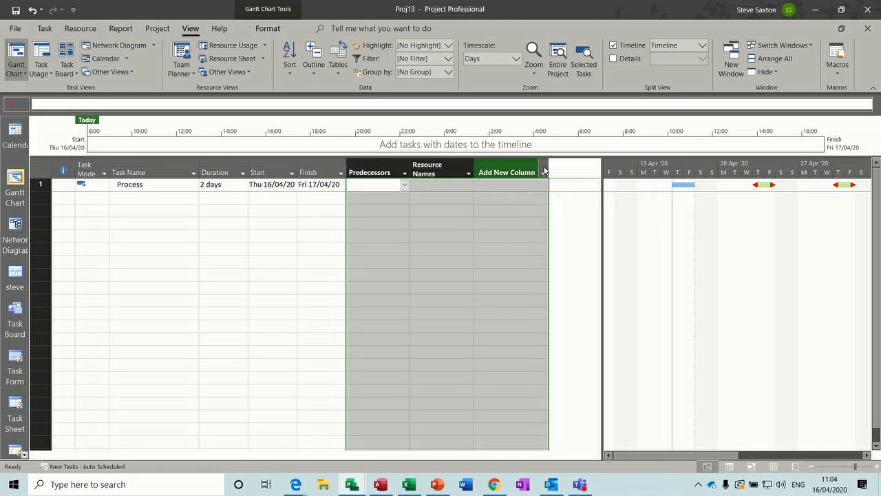
{"action": "left_click", "coordinate": [313, 210]}
Apply the built-in Entry table and remove its Start1, Finish1, Start2 and Finish2 columns
{"action": "left_click", "coordinate": [337, 65]}
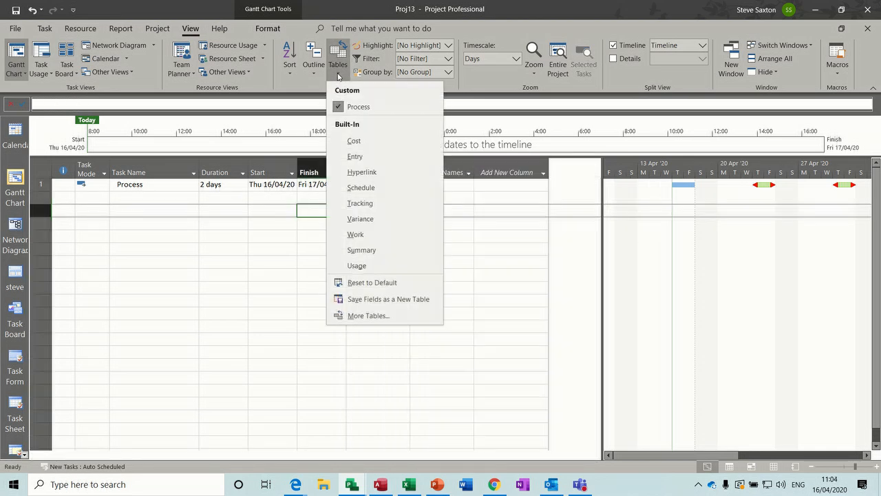
{"action": "left_click", "coordinate": [355, 157]}
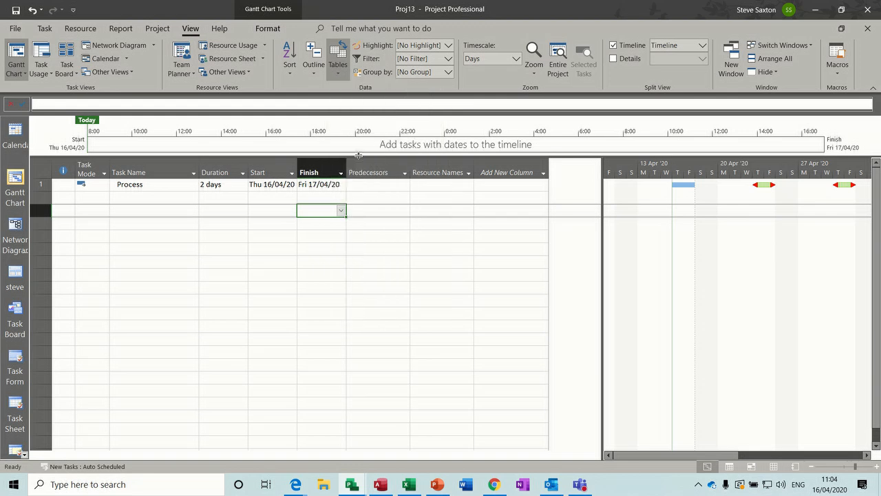
{"action": "left_click_drag", "start_coordinate": [369, 166], "coordinate": [555, 157]}
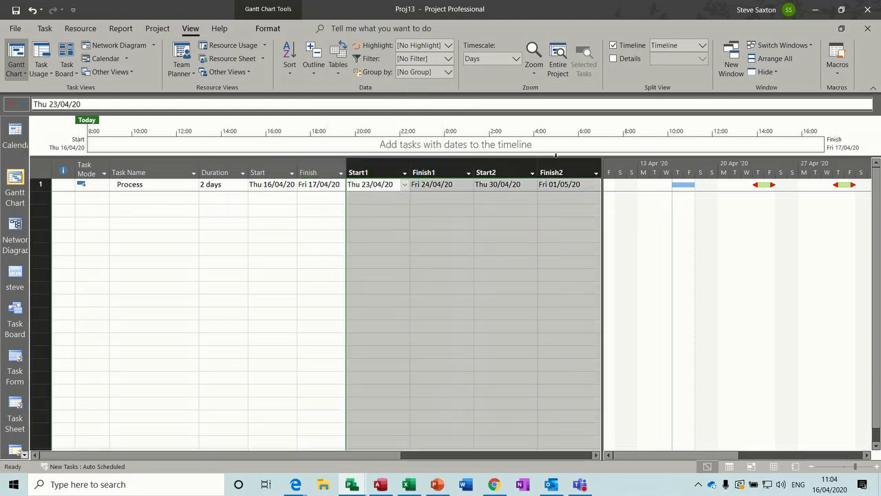
{"action": "key", "text": "Delete"}
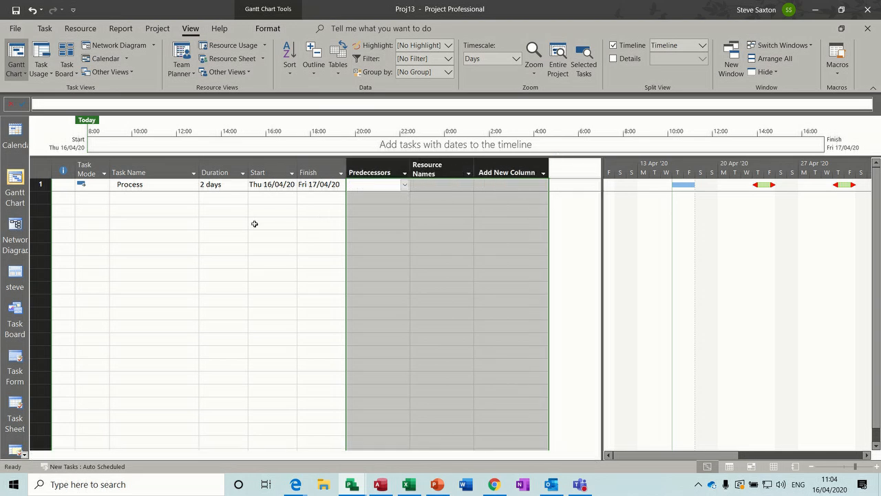
{"action": "left_click", "coordinate": [252, 212]}
Apply the custom Process table and insert Start1 and Finish1 columns before the Predecessors column
{"action": "left_click", "coordinate": [342, 79]}
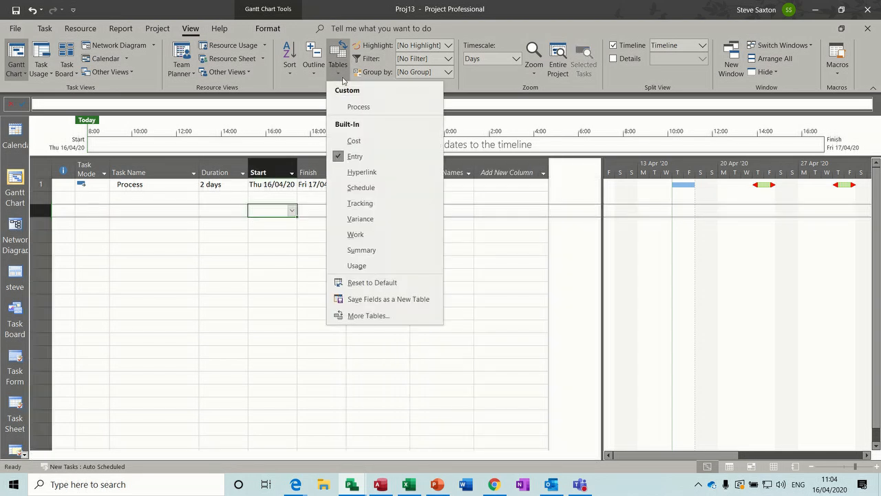
{"action": "left_click", "coordinate": [359, 106]}
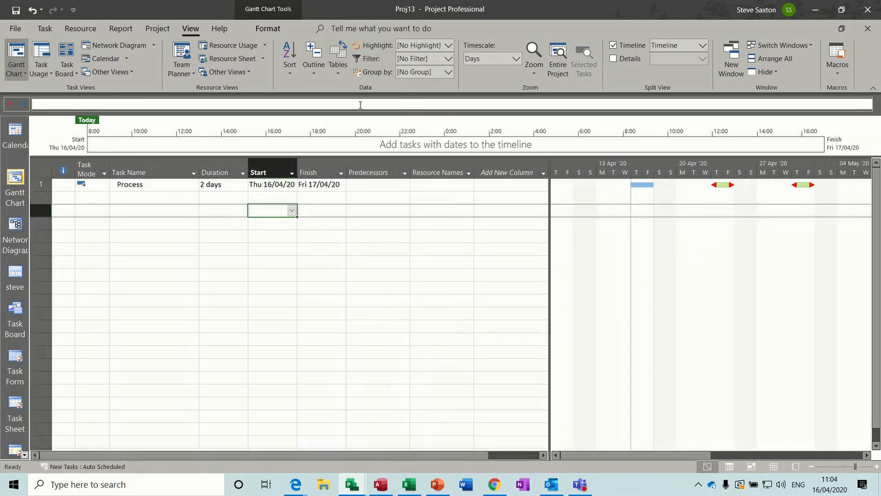
{"action": "right_click", "coordinate": [369, 170]}
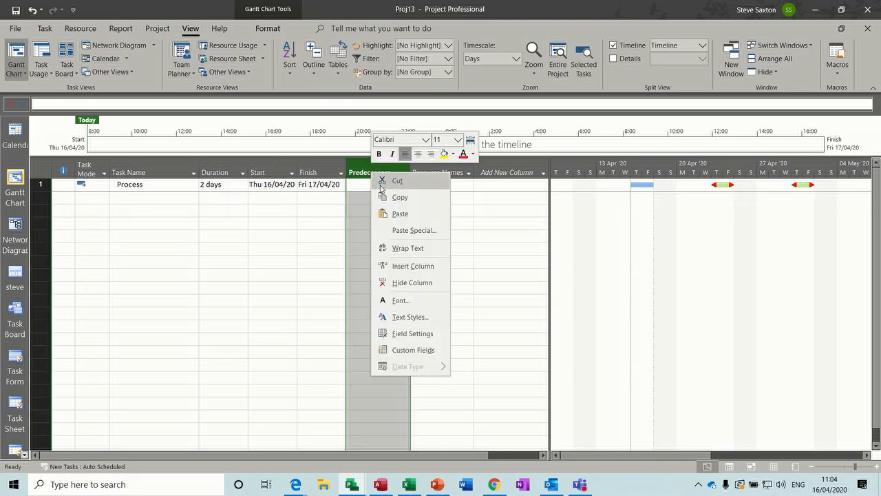
{"action": "left_click", "coordinate": [406, 266]}
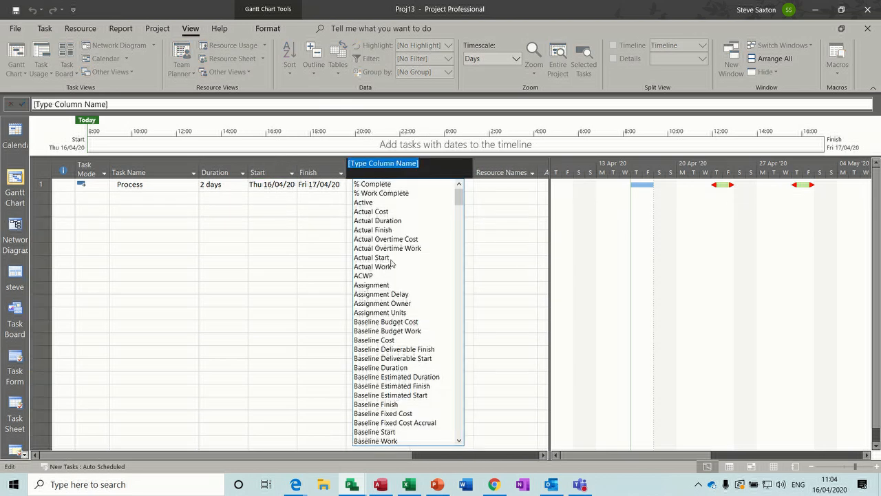
{"action": "type", "text": "scheduled Duration"}
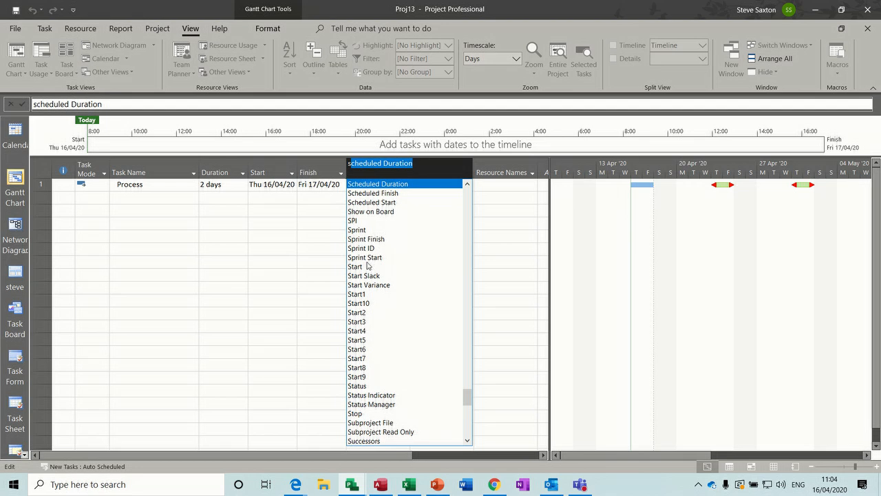
{"action": "left_click", "coordinate": [358, 295]}
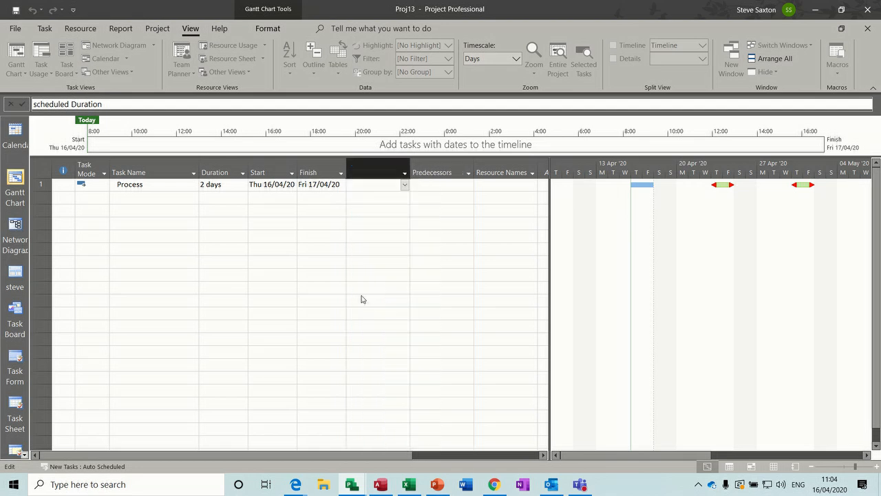
{"action": "right_click", "coordinate": [429, 170]}
{"action": "left_click", "coordinate": [441, 265]}
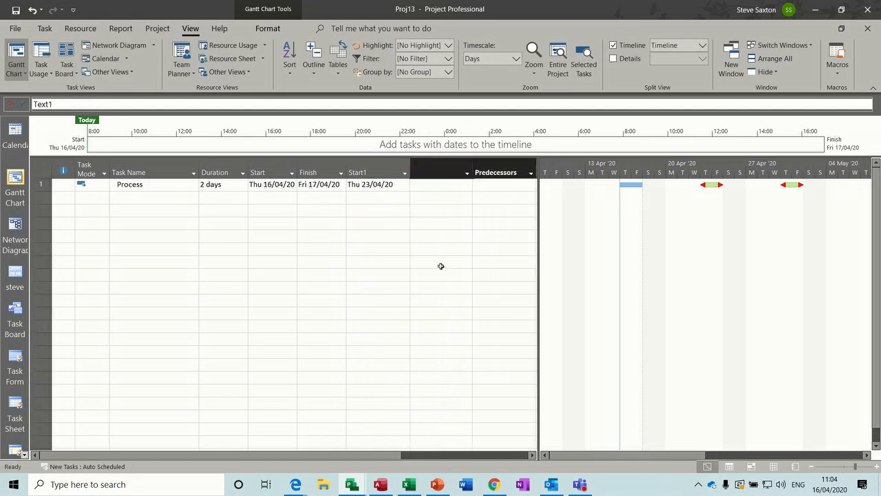
{"action": "type", "text": "Finish"}
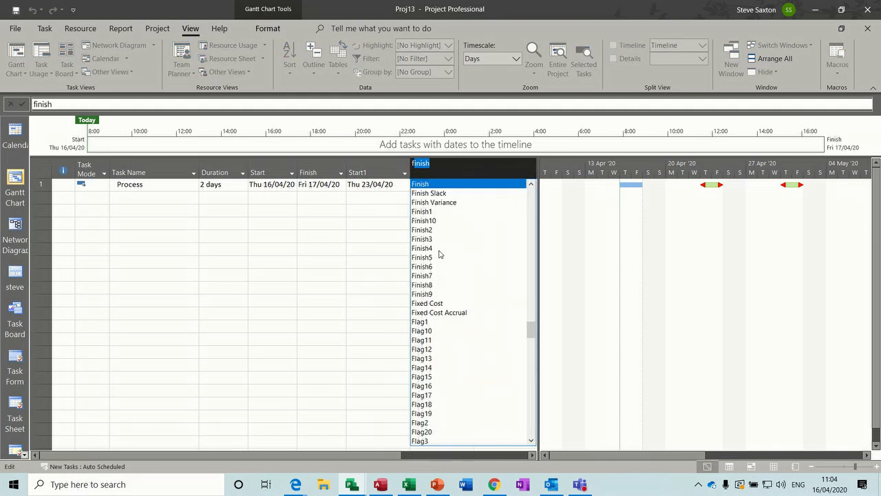
{"action": "left_click", "coordinate": [428, 215]}
Insert Start2 and Finish2 columns between Finish1 and Predecessors in the Process table, widening the table area to show them
{"action": "right_click", "coordinate": [490, 171]}
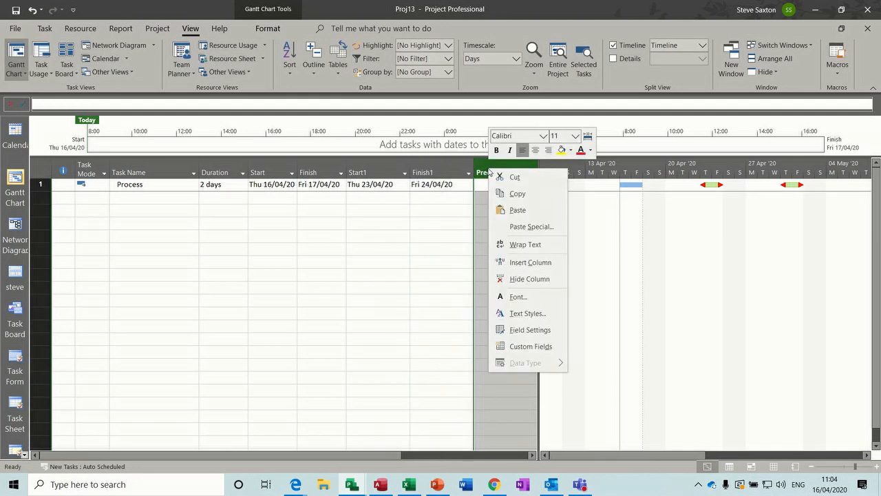
{"action": "left_click", "coordinate": [508, 261]}
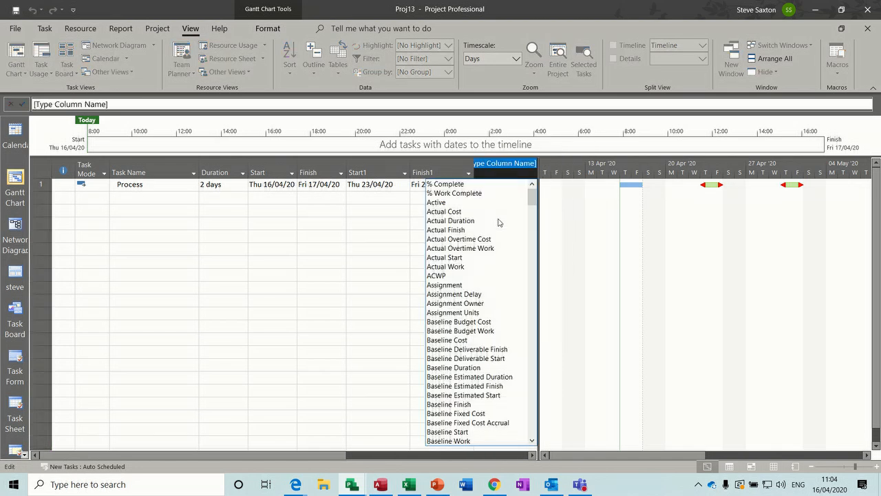
{"action": "type", "text": "scheduled Duration"}
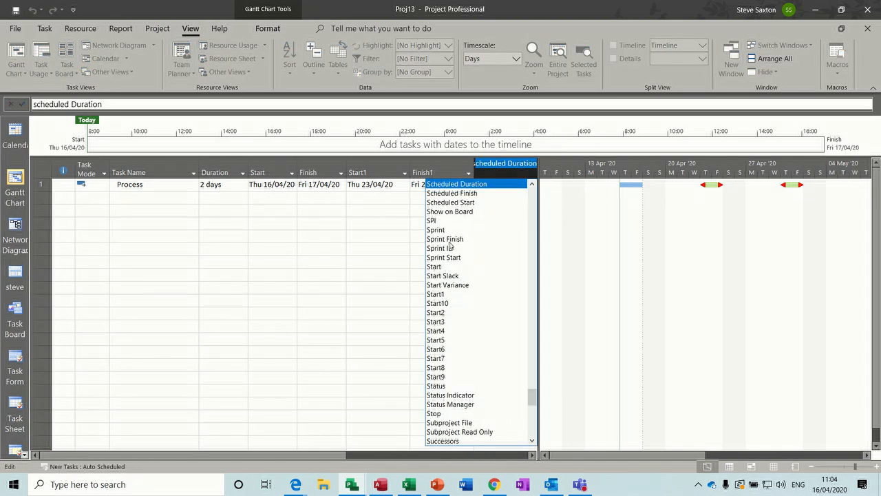
{"action": "left_click", "coordinate": [441, 313]}
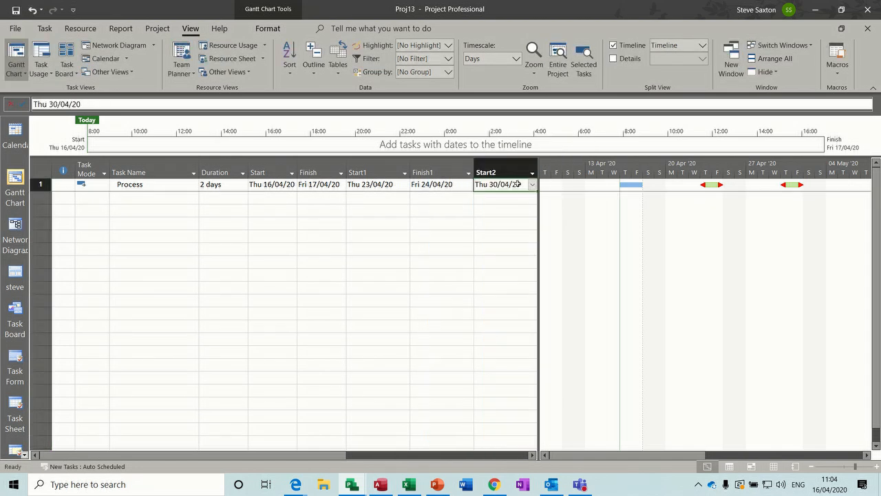
{"action": "left_click_drag", "start_coordinate": [539, 206], "coordinate": [617, 206]}
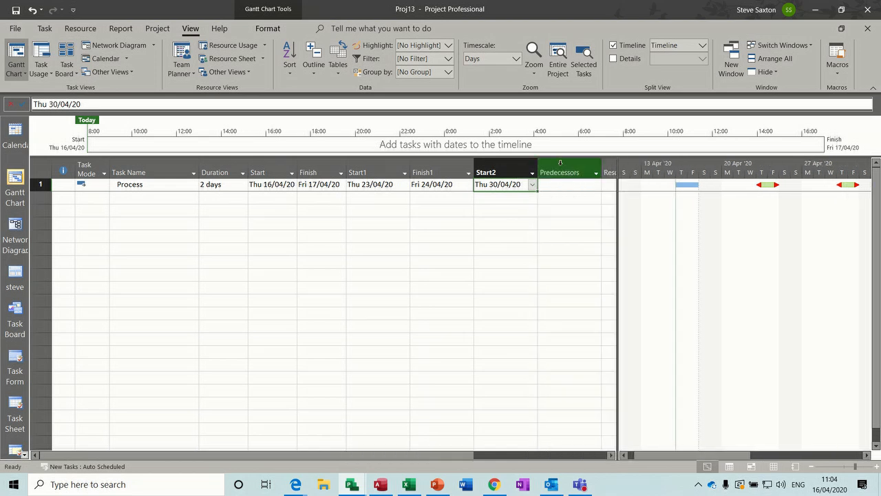
{"action": "right_click", "coordinate": [556, 167]}
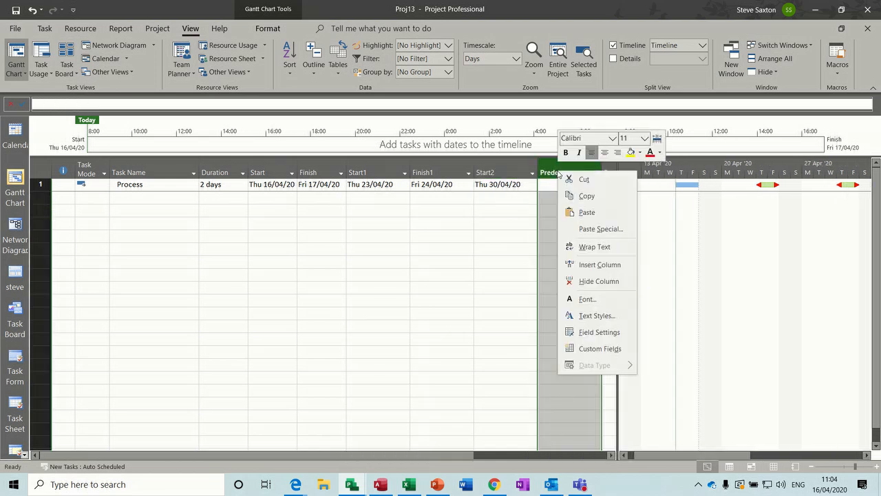
{"action": "left_click", "coordinate": [598, 265]}
{"action": "type", "text": "finish"}
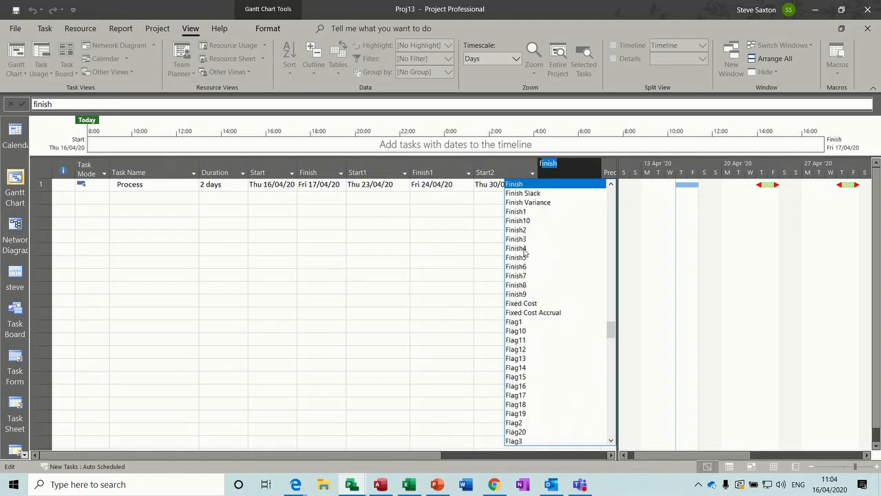
{"action": "left_click", "coordinate": [521, 230]}
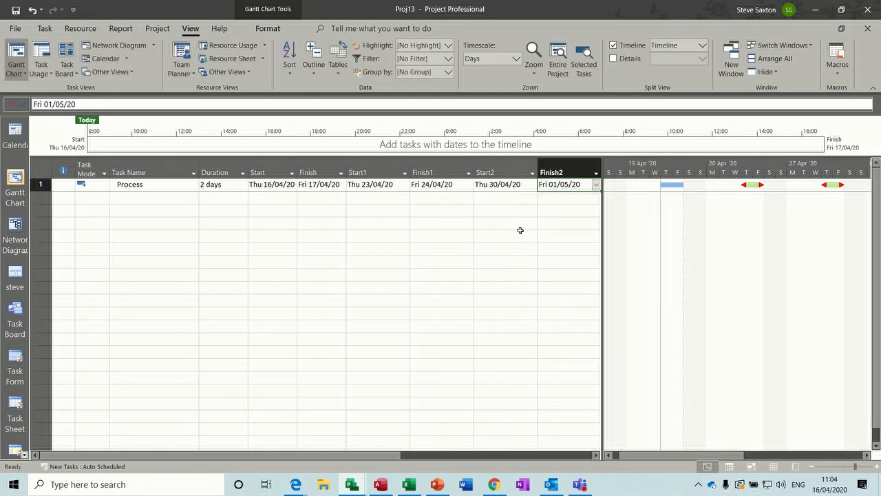
{"action": "left_click", "coordinate": [441, 210]}
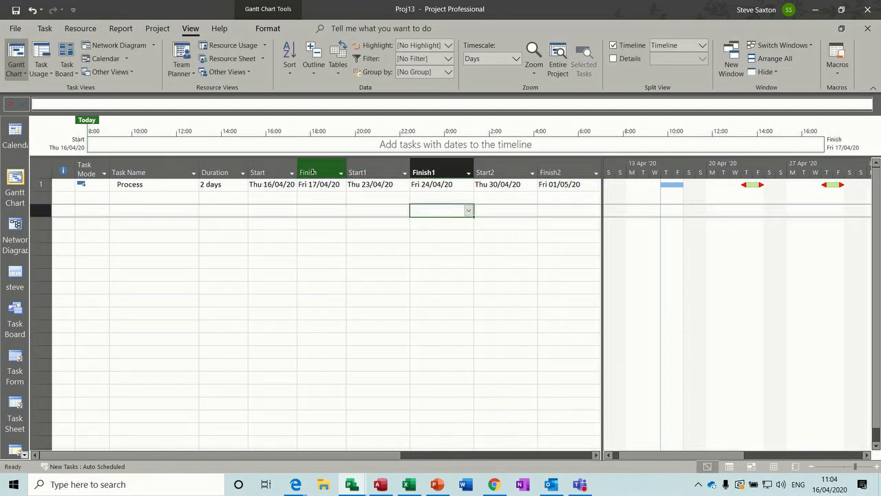
Alternate between the Entry and Process tables to compare their columns, ending on Entry with the table area widened
{"action": "left_click", "coordinate": [338, 67]}
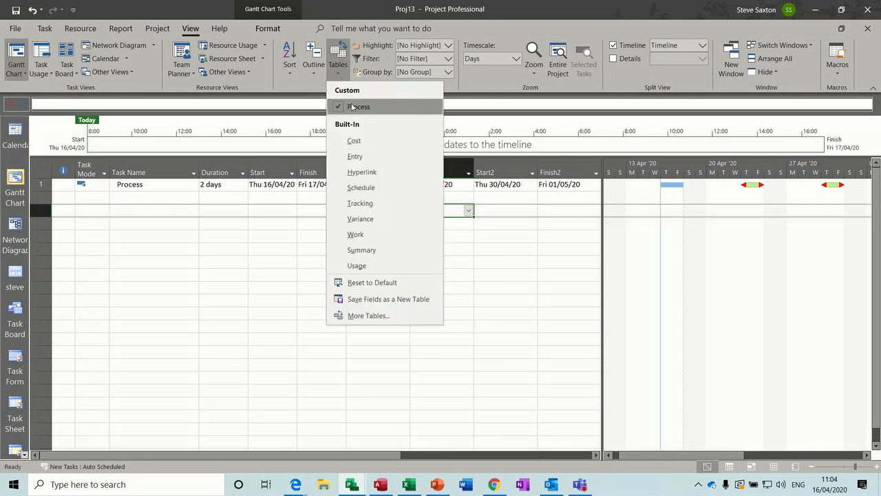
{"action": "left_click", "coordinate": [360, 159]}
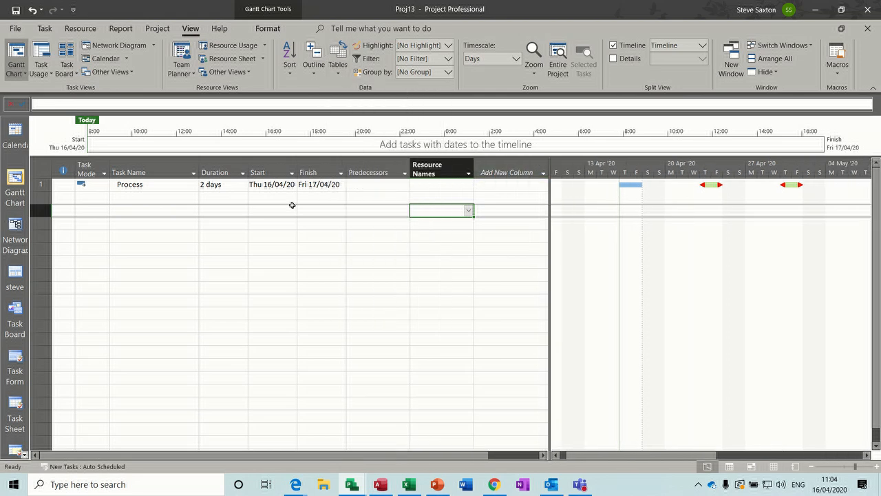
{"action": "left_click", "coordinate": [337, 65]}
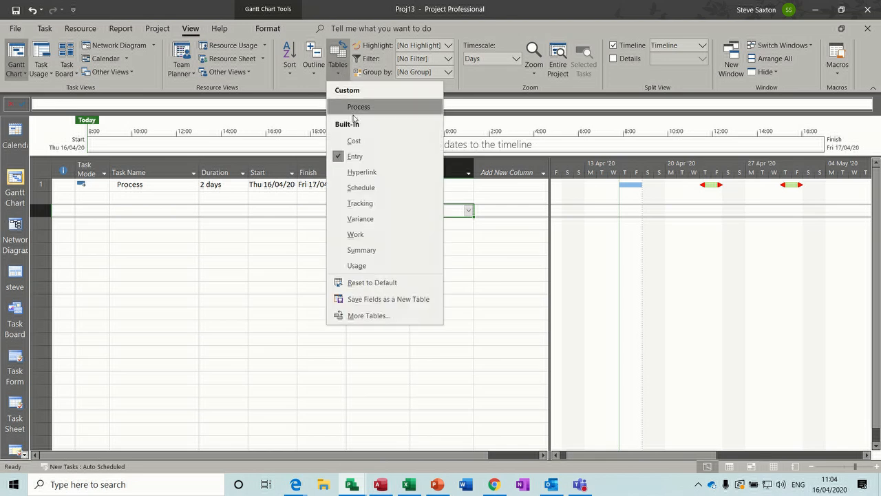
{"action": "left_click", "coordinate": [355, 108]}
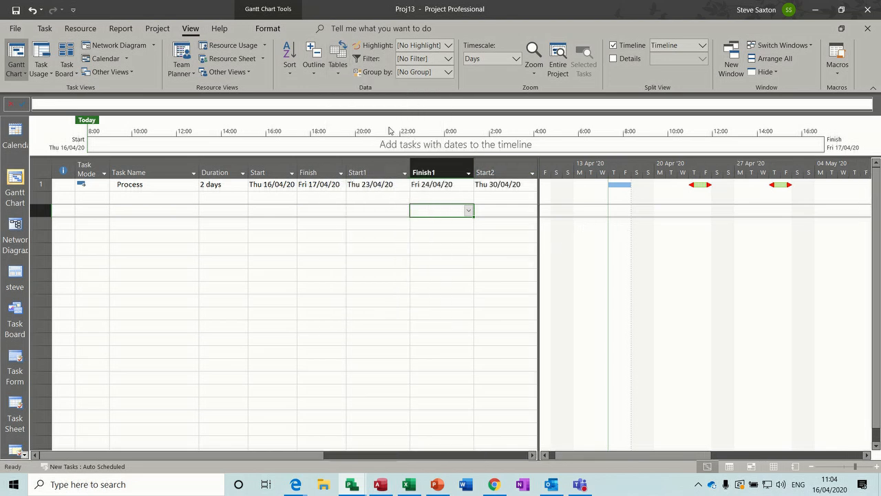
{"action": "left_click", "coordinate": [340, 73]}
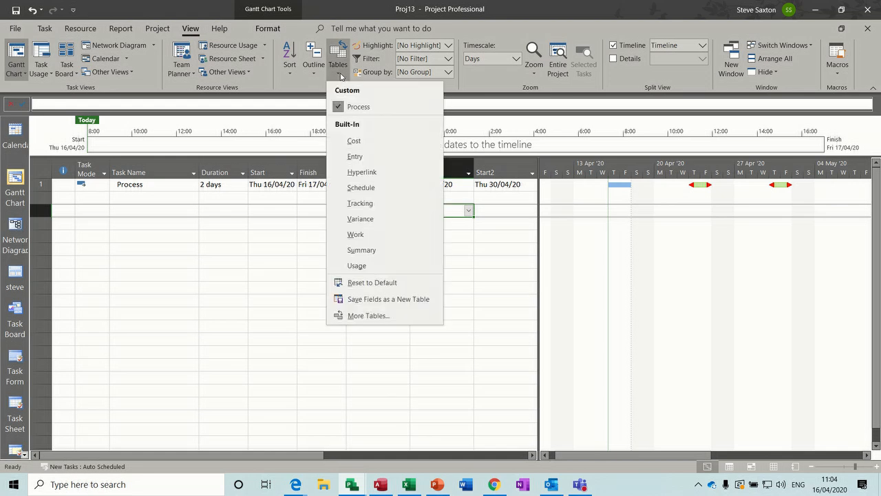
{"action": "left_click", "coordinate": [355, 156]}
{"action": "left_click_drag", "start_coordinate": [550, 228], "coordinate": [585, 234]}
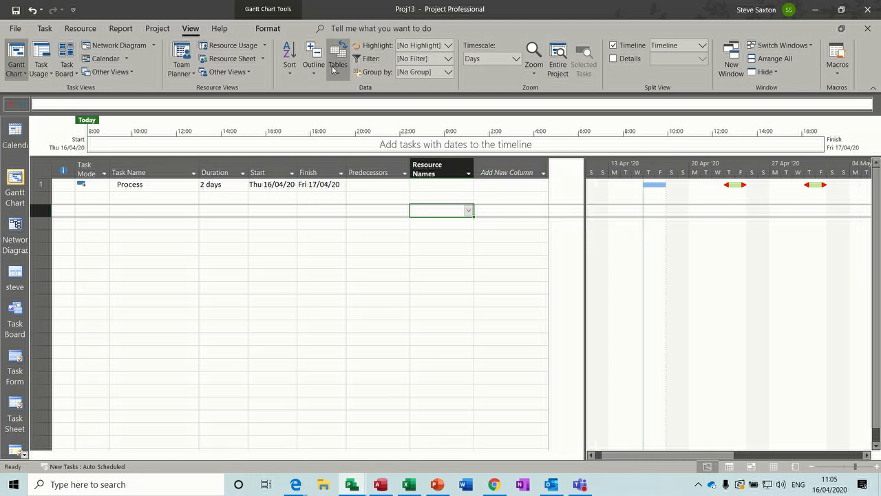
Switch the Gantt Chart from the Entry table to the custom Process table
{"action": "left_click_drag", "start_coordinate": [164, 201], "coordinate": [158, 248]}
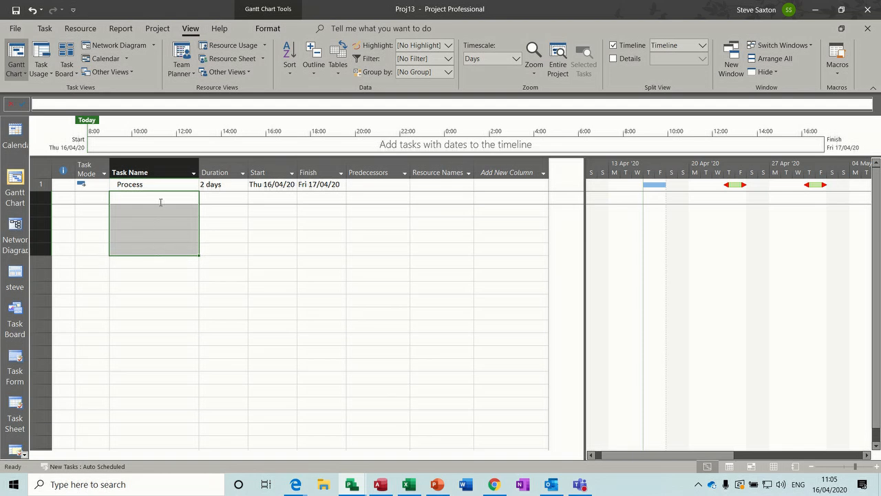
{"action": "left_click", "coordinate": [337, 64]}
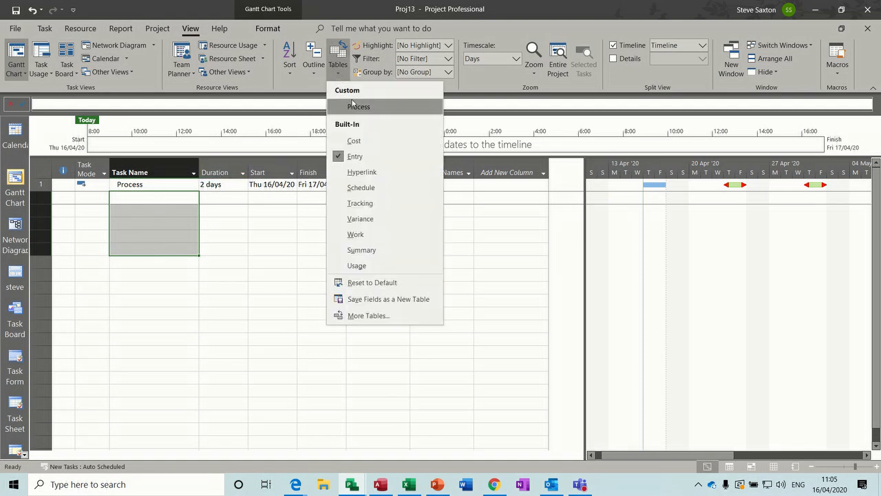
{"action": "left_click", "coordinate": [356, 106]}
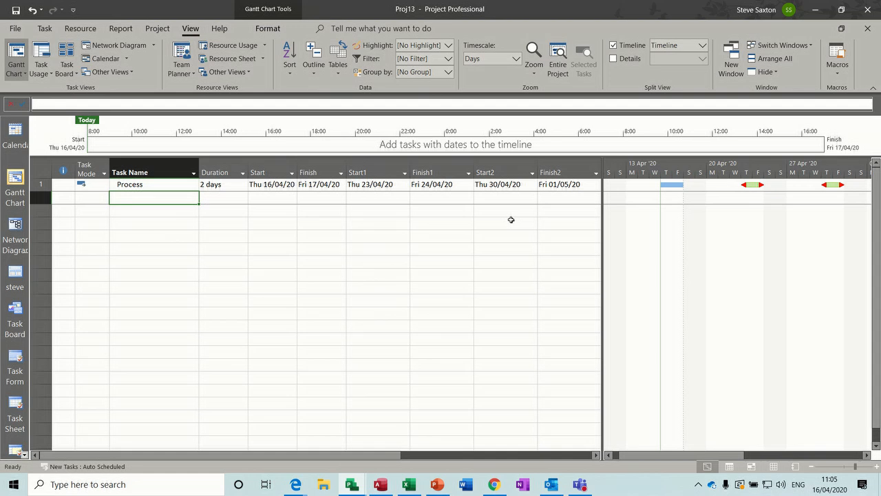
Review the Process and Process1 definitions at the end of the bar styles list and leave them as they are
{"action": "double_click", "coordinate": [726, 261]}
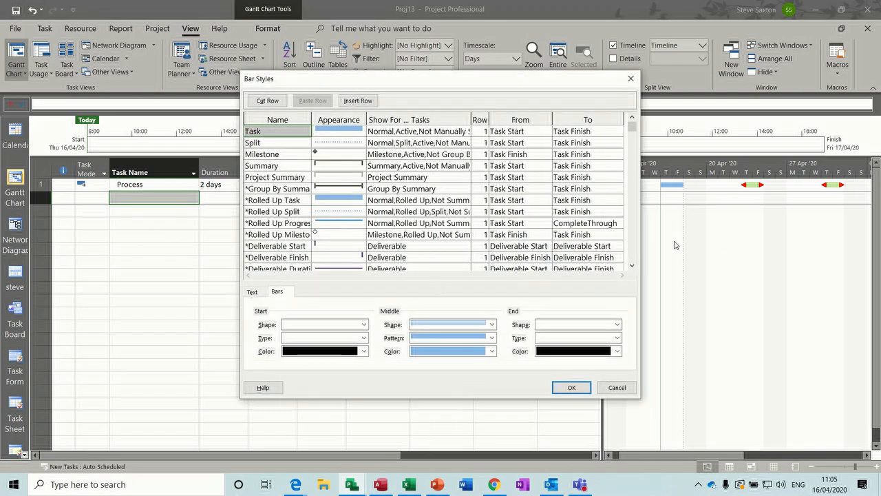
{"action": "left_click_drag", "start_coordinate": [631, 127], "coordinate": [629, 156]}
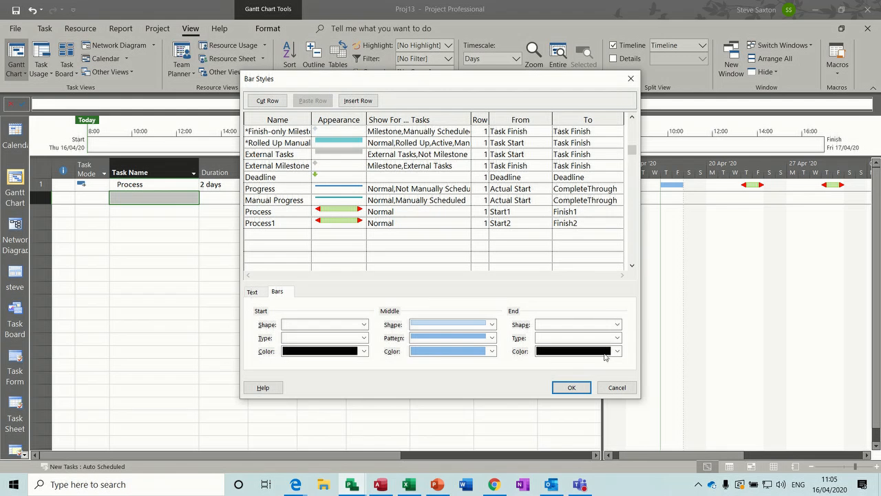
{"action": "left_click", "coordinate": [616, 387]}
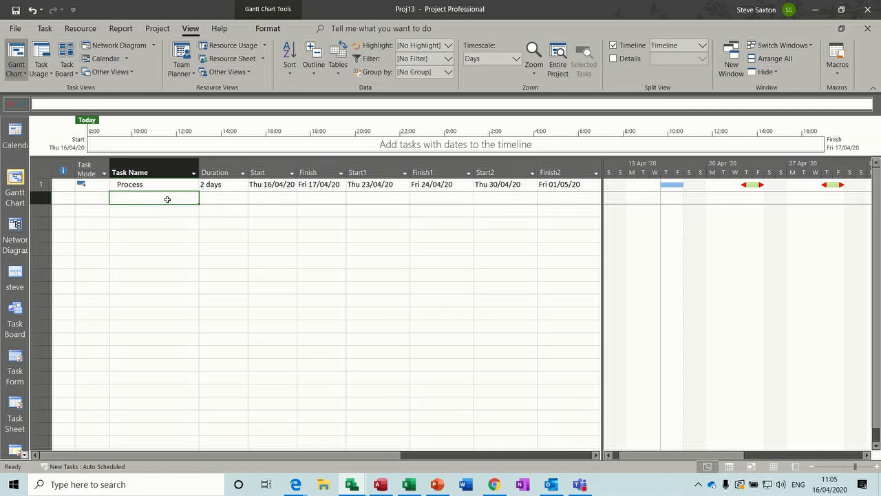
Add a second task named Process 1 below Process with a duration of 1 day
{"action": "type", "text": "Process 1"}
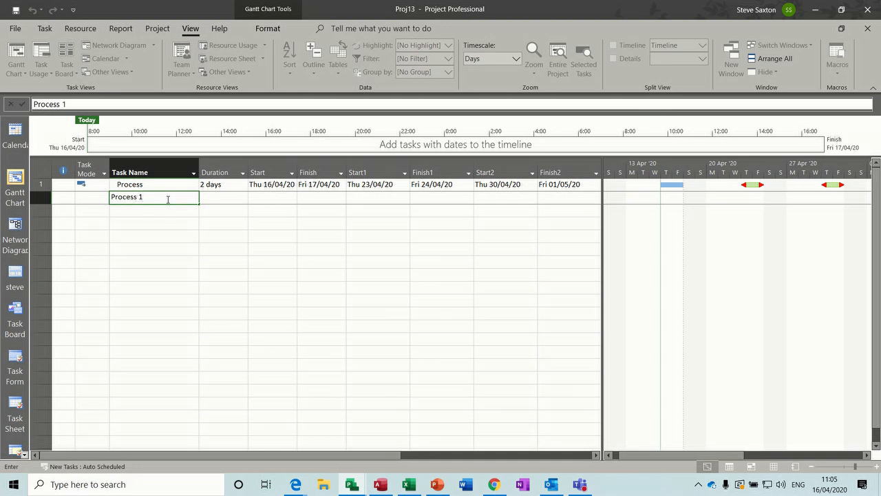
{"action": "left_click", "coordinate": [225, 196]}
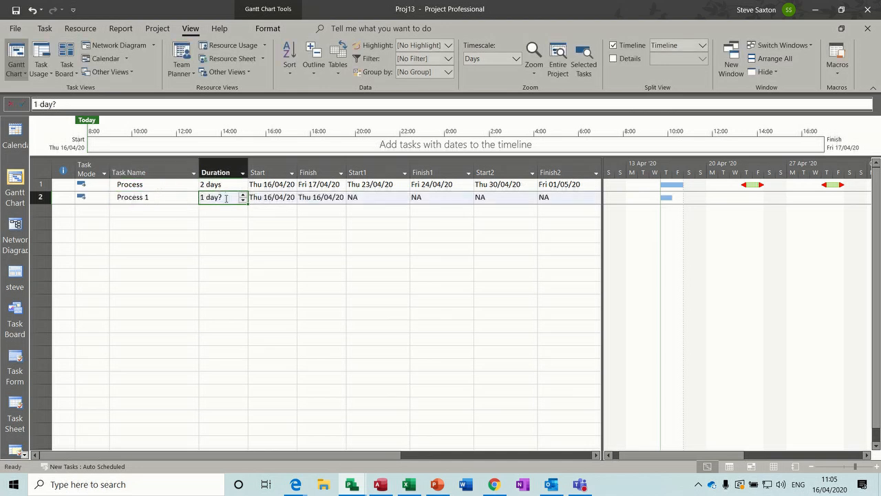
{"action": "type", "text": "1"}
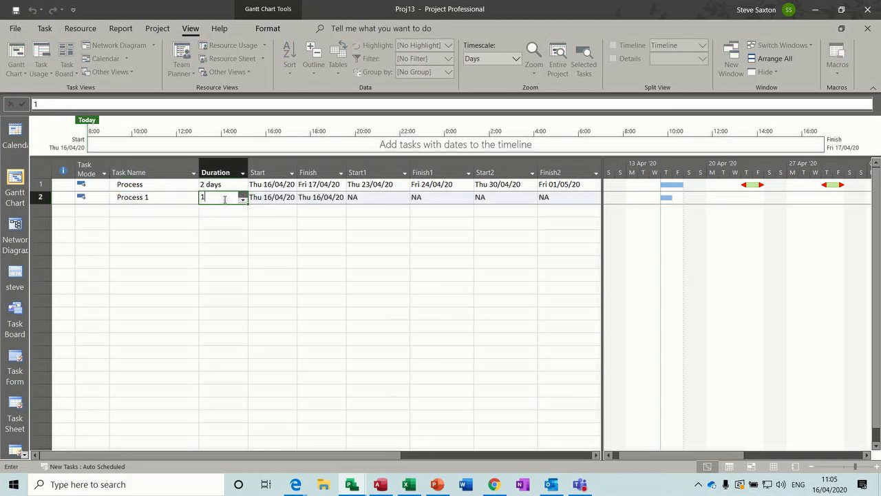
Set Process 1's Start1 date to Thu 23/04/20 and its Finish1 date to Fri 24/04/20
{"action": "left_click", "coordinate": [380, 199]}
{"action": "left_click", "coordinate": [404, 198]}
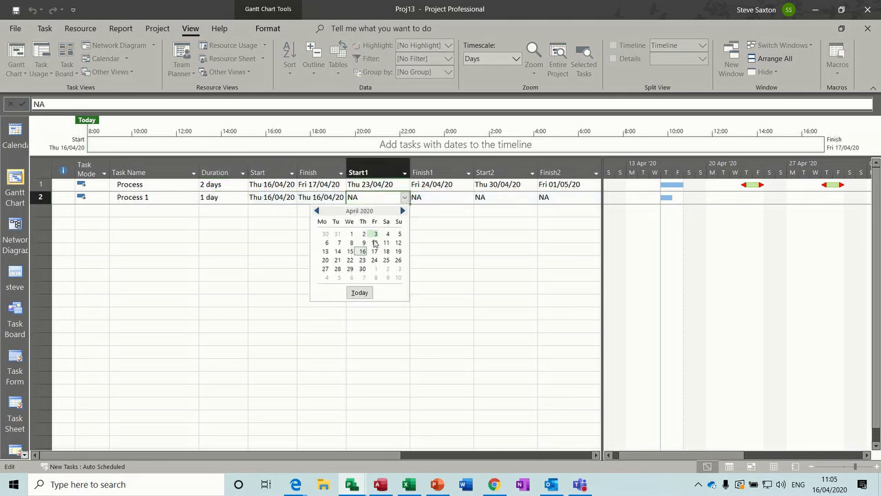
{"action": "left_click", "coordinate": [362, 259]}
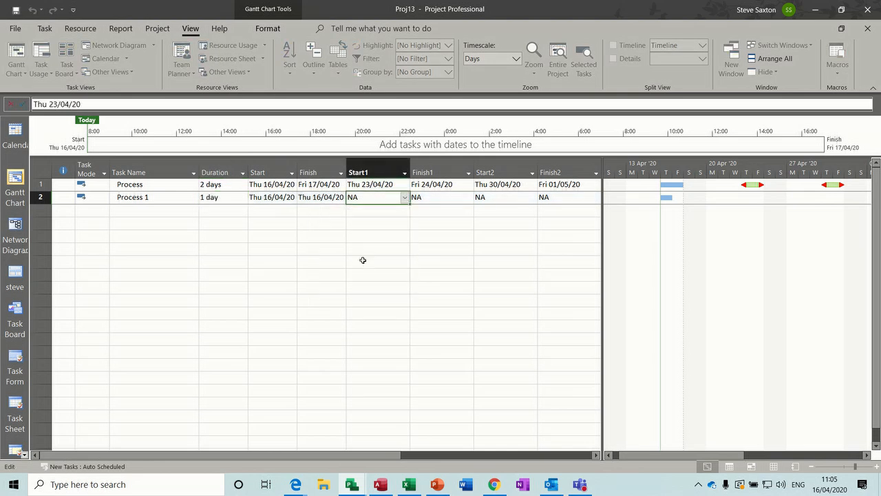
{"action": "left_click", "coordinate": [440, 199]}
{"action": "left_click", "coordinate": [468, 198]}
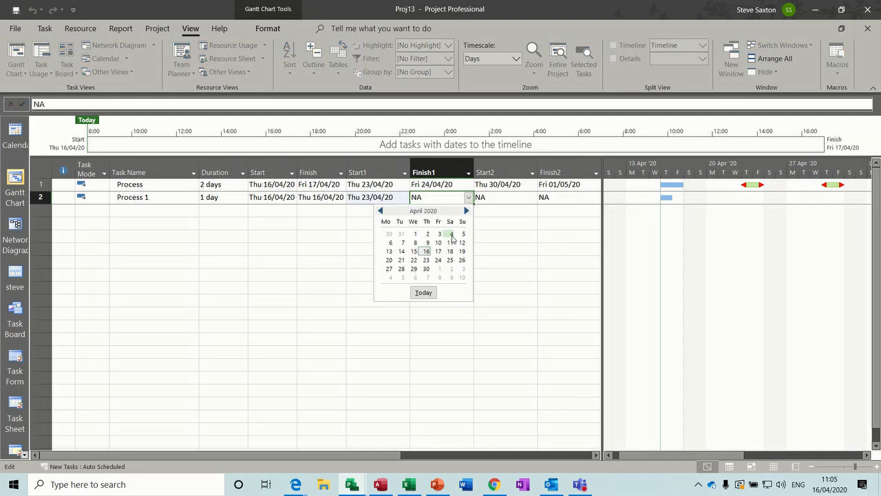
{"action": "left_click", "coordinate": [437, 259]}
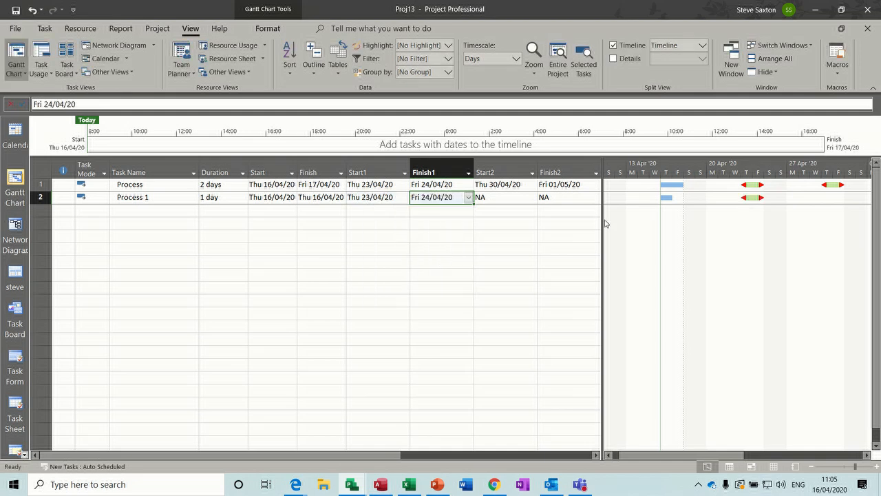
{"action": "left_click", "coordinate": [513, 198]}
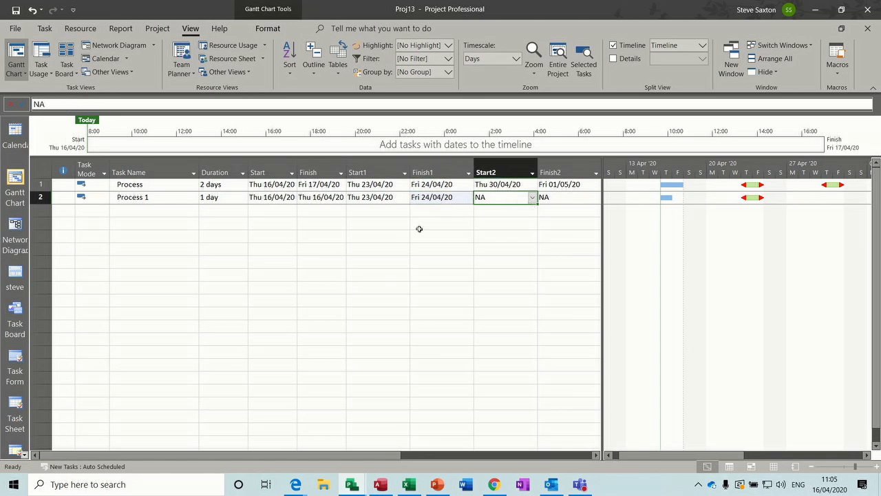
Check in the Organizer that the Process table is among the Global.MPT tables, without changing anything
{"action": "left_click", "coordinate": [336, 73]}
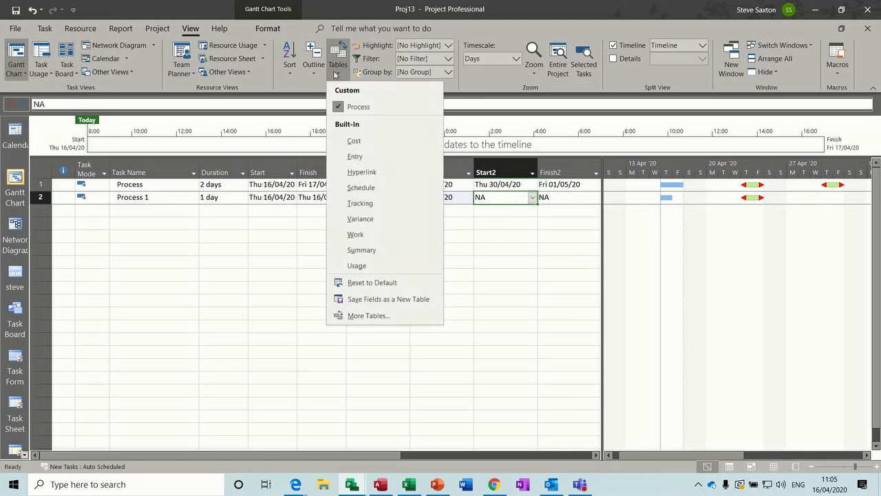
{"action": "left_click", "coordinate": [362, 316]}
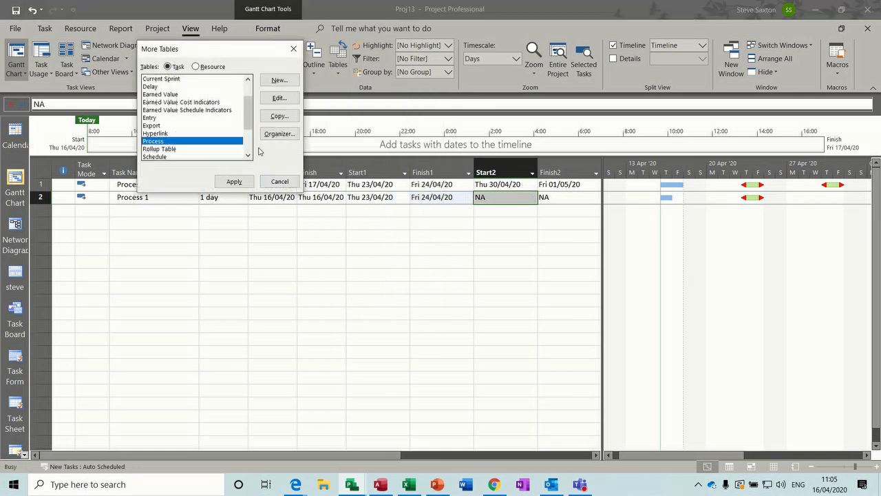
{"action": "left_click", "coordinate": [281, 134]}
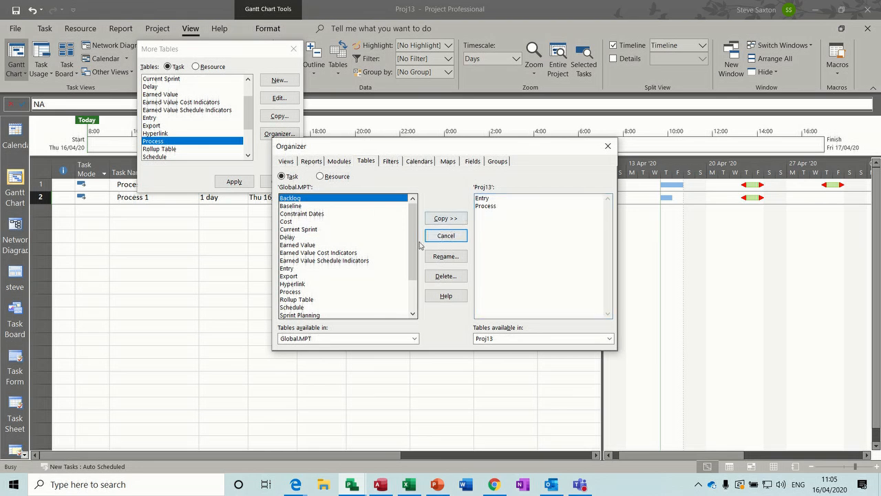
{"action": "left_click", "coordinate": [297, 292]}
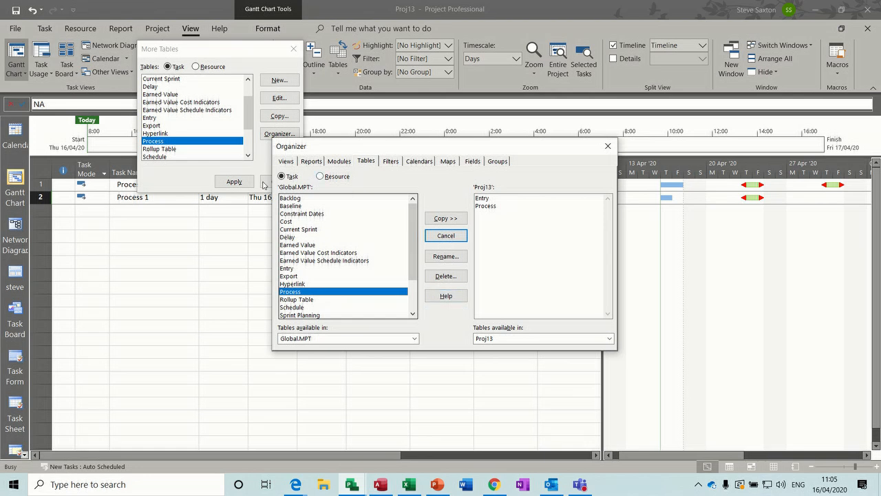
{"action": "left_click", "coordinate": [608, 146]}
{"action": "left_click", "coordinate": [283, 183]}
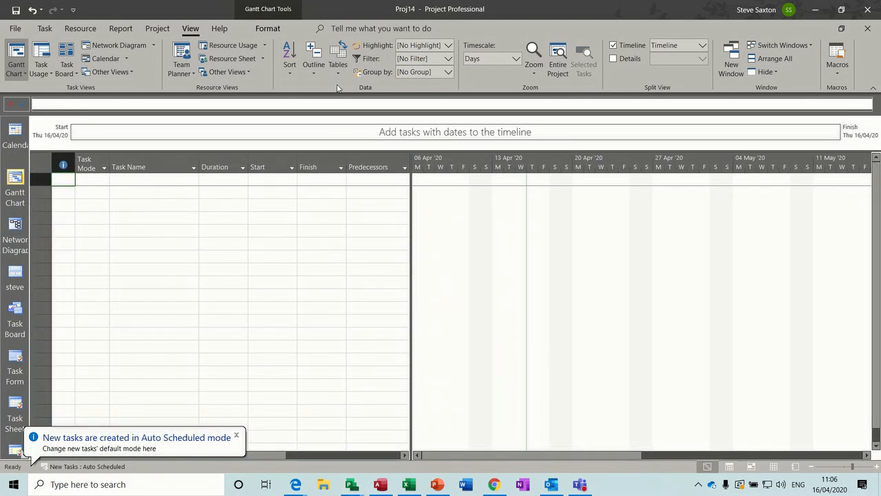
Apply the custom Process table in the new blank project and widen the table area through the Finish2 column
{"action": "left_click", "coordinate": [338, 67]}
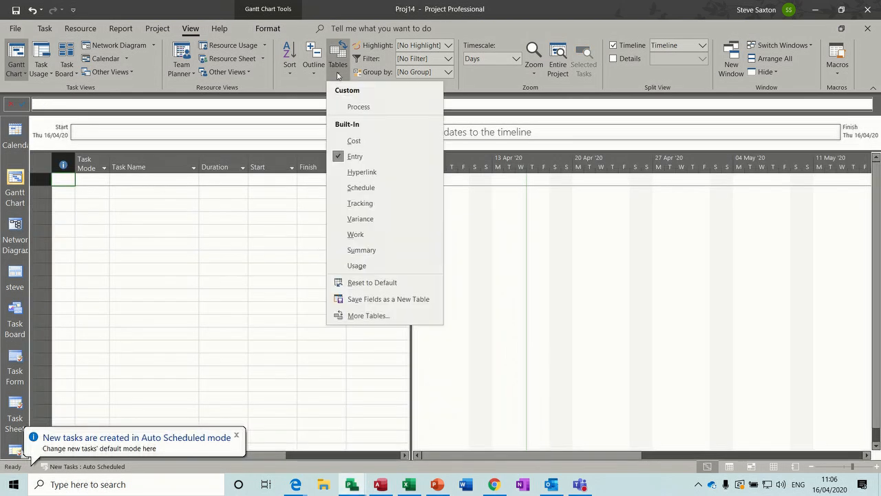
{"action": "left_click", "coordinate": [359, 108]}
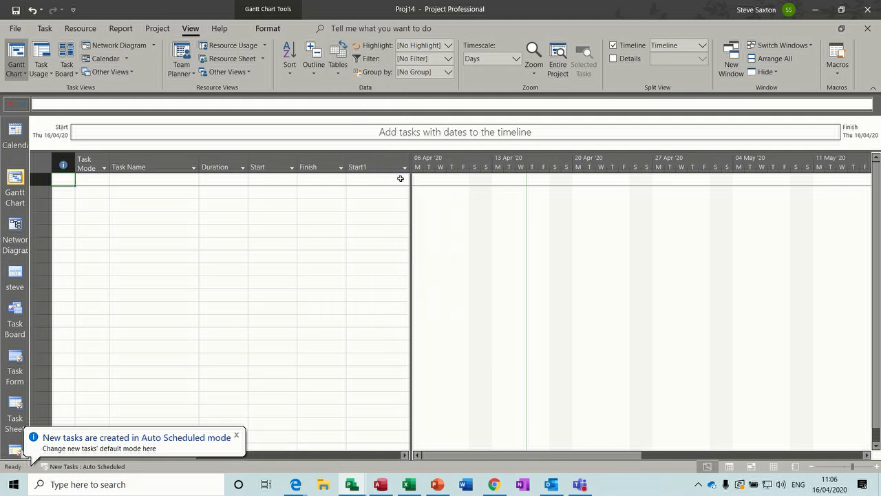
{"action": "left_click_drag", "start_coordinate": [408, 187], "coordinate": [586, 197]}
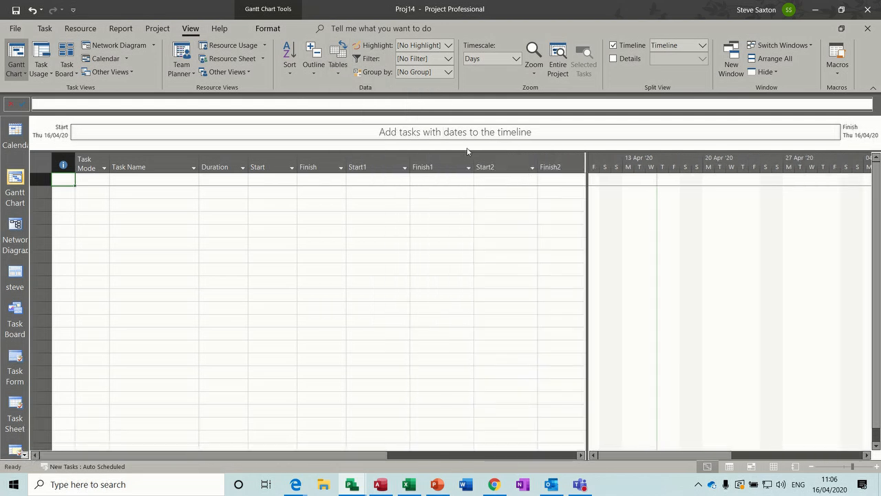
Look up the Process table among the Global.MPT tables in the Organizer, and close Proj14 without saving
{"action": "left_click", "coordinate": [337, 59]}
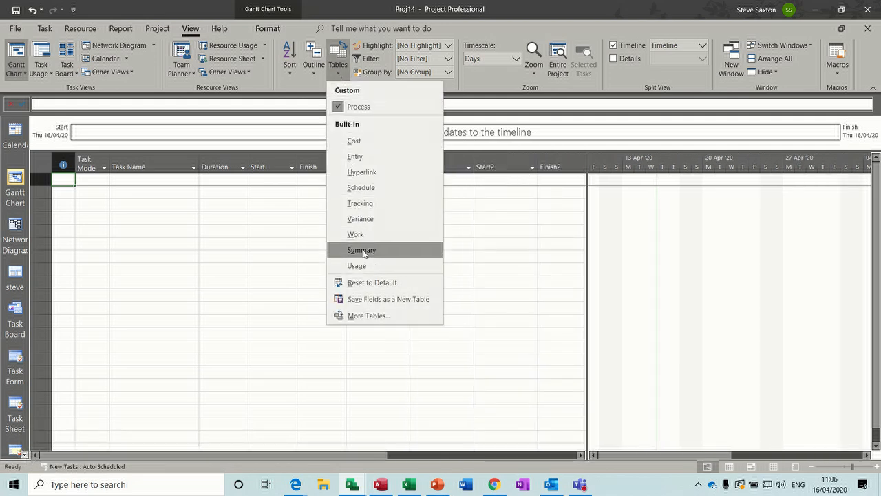
{"action": "left_click", "coordinate": [360, 316]}
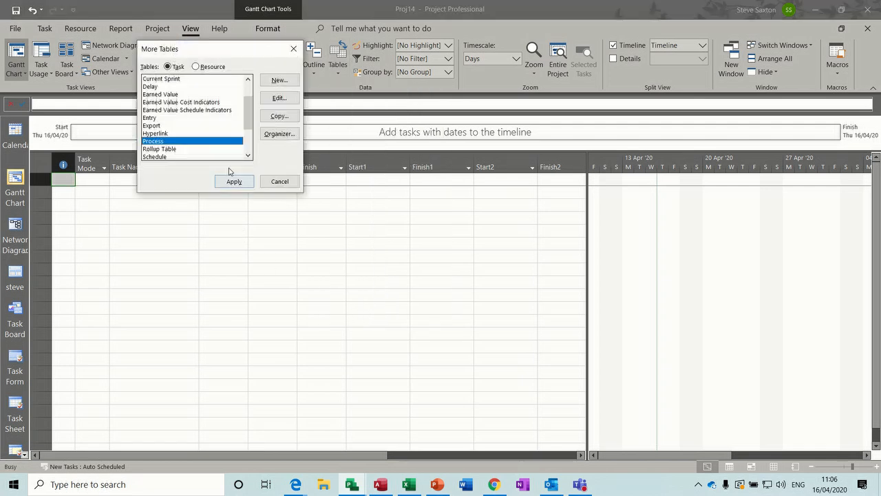
{"action": "left_click", "coordinate": [273, 135]}
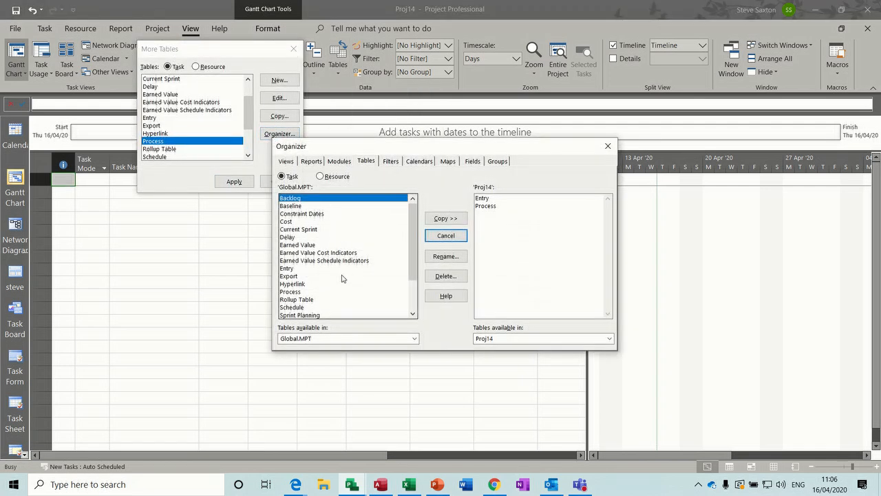
{"action": "left_click", "coordinate": [288, 292]}
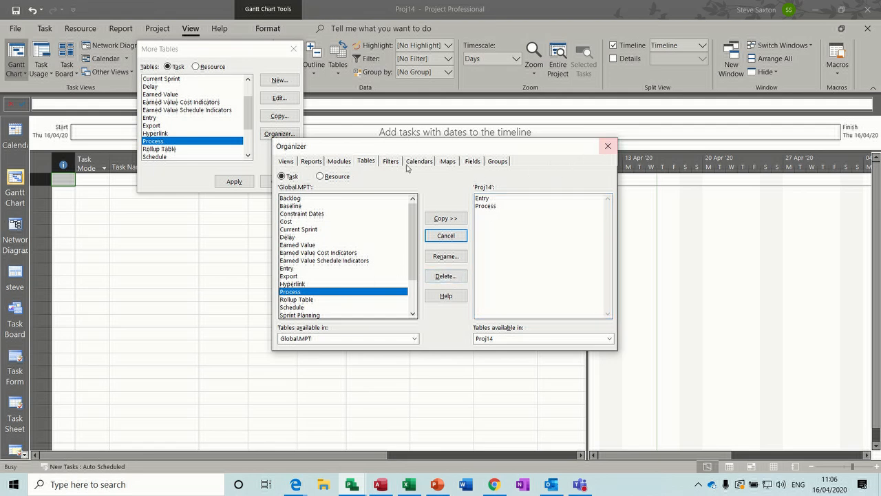
{"action": "left_click", "coordinate": [608, 149]}
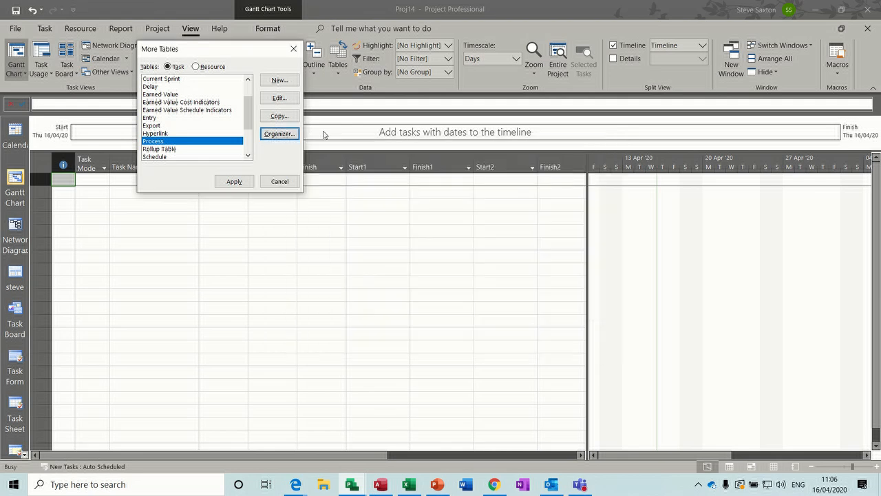
{"action": "left_click", "coordinate": [278, 183]}
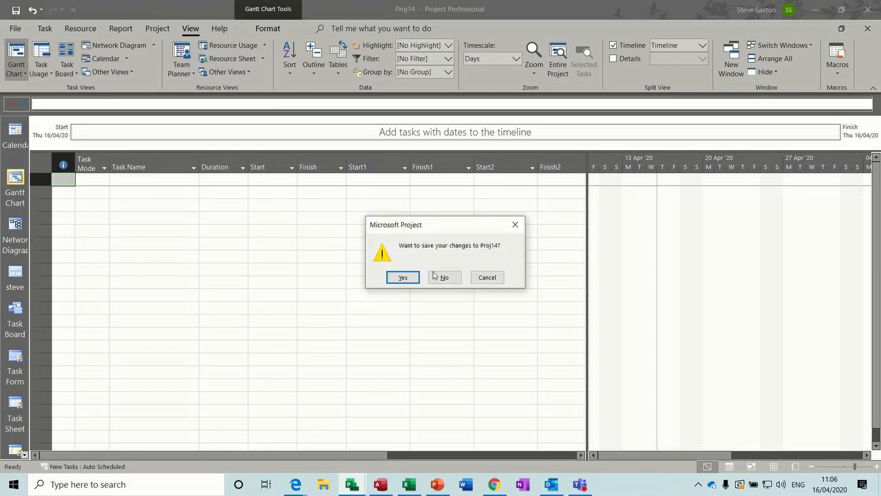
{"action": "left_click", "coordinate": [439, 276]}
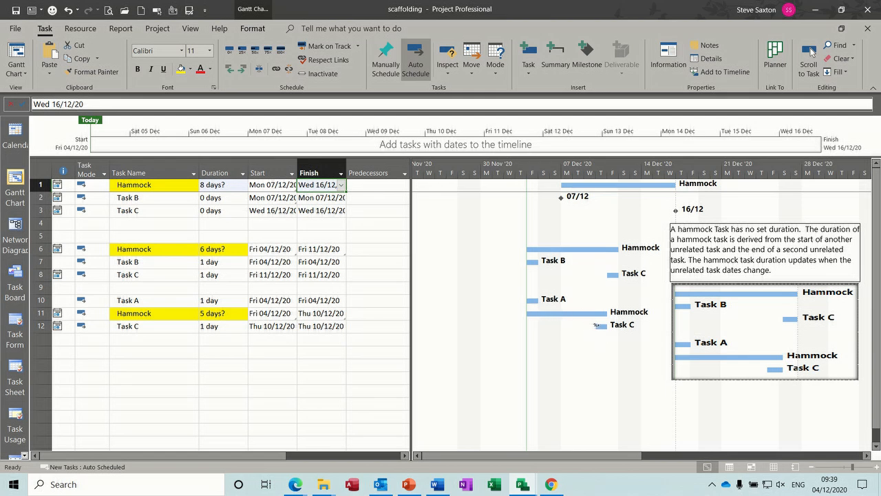
Add three tasks named Task A, Task B and Task C in rows 14 to 16 of the scaffolding project
{"action": "mouse_move", "coordinate": [555, 313]}
{"action": "left_click", "coordinate": [129, 352]}
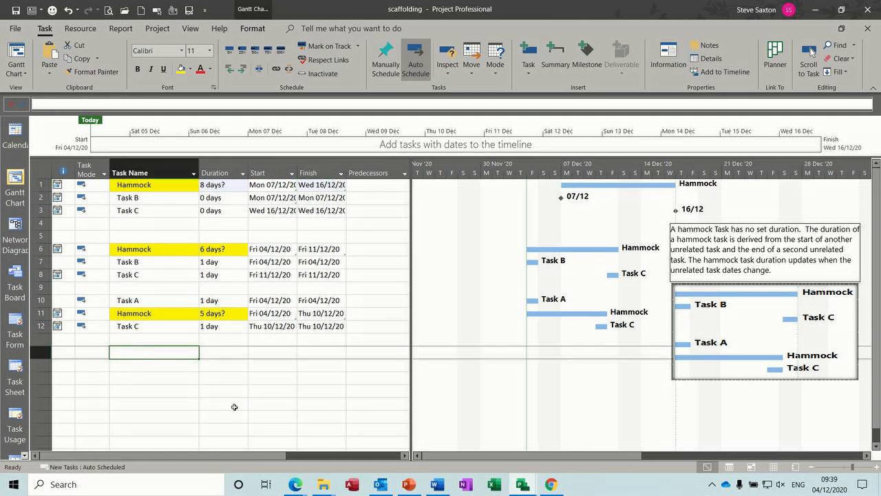
{"action": "type", "text": "Task A"}
{"action": "key", "text": "Return"}
{"action": "type", "text": "Task B"}
{"action": "key", "text": "Return"}
{"action": "type", "text": "Task C"}
{"action": "key", "text": "Return"}
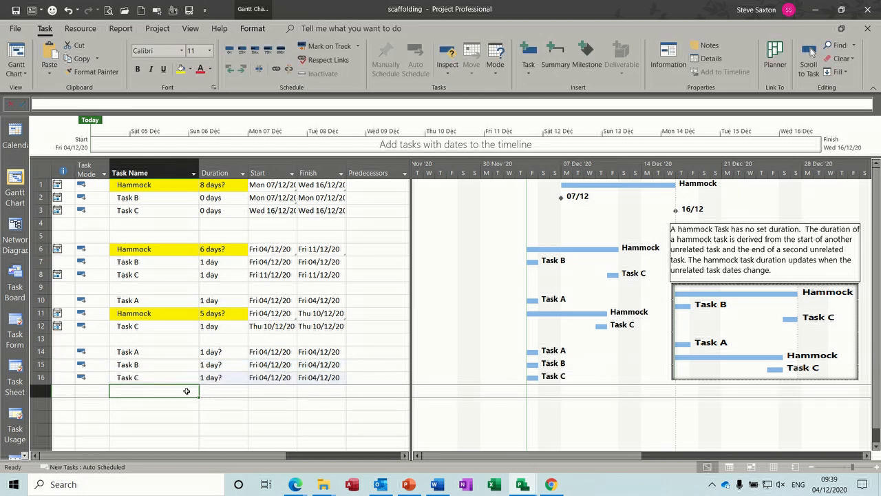
Rename Task A in row 14 as Hammock
{"action": "left_click", "coordinate": [167, 355]}
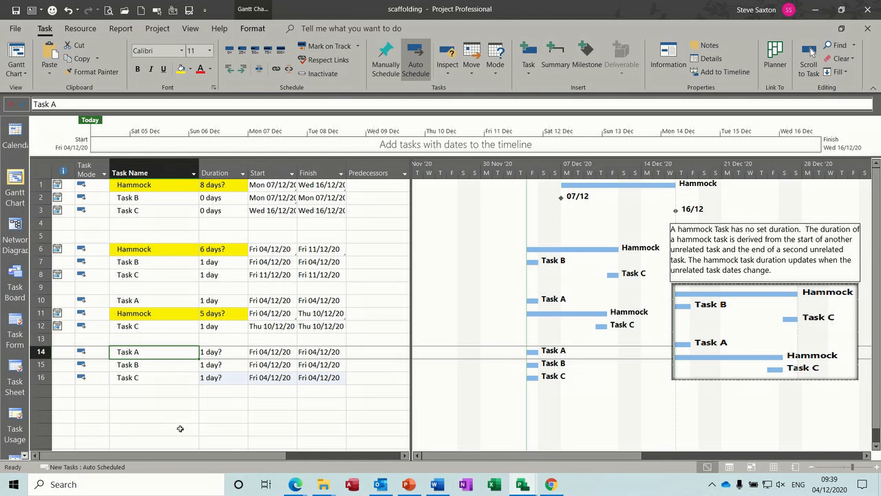
{"action": "type", "text": "Hammock"}
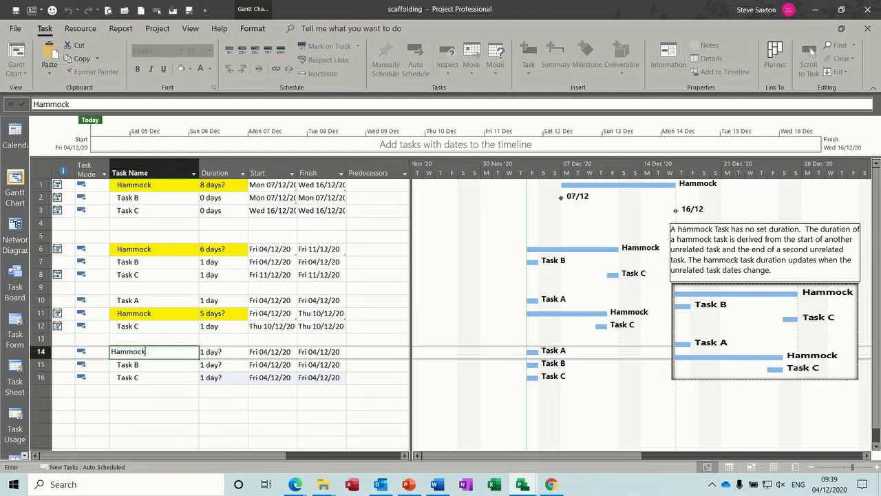
{"action": "left_click", "coordinate": [188, 391]}
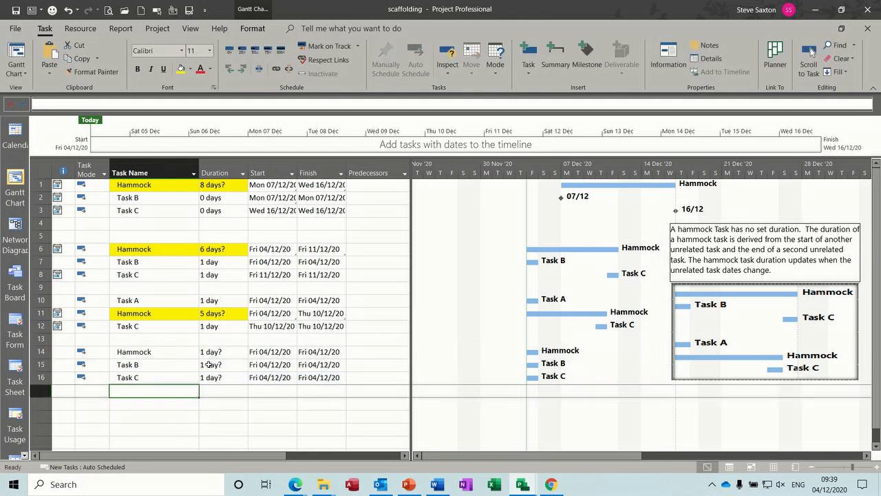
Copy Task B's start date in row 15, paste it as a link into row 14's Start, and highlight both cells yellow
{"action": "left_click", "coordinate": [269, 365]}
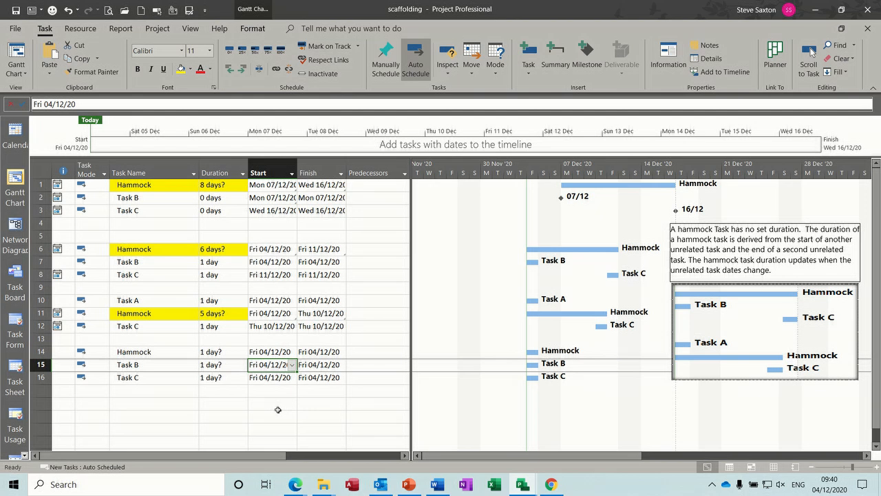
{"action": "left_click", "coordinate": [274, 352]}
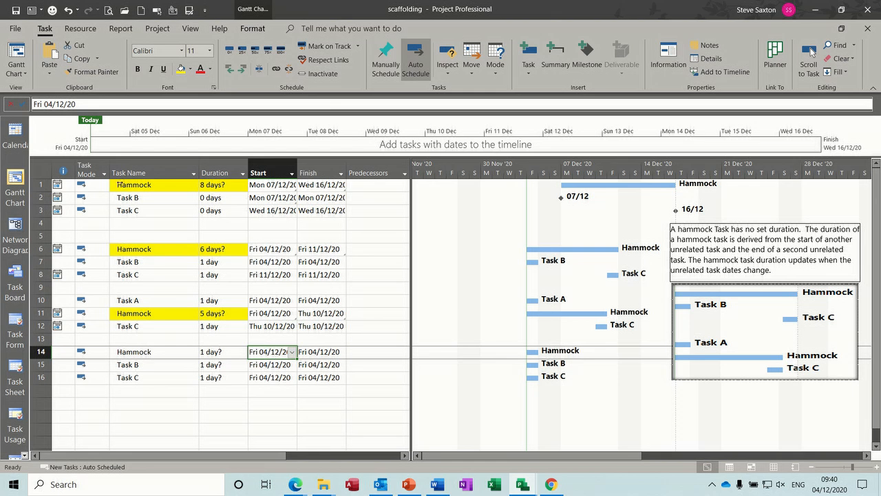
{"action": "left_click", "coordinate": [49, 69]}
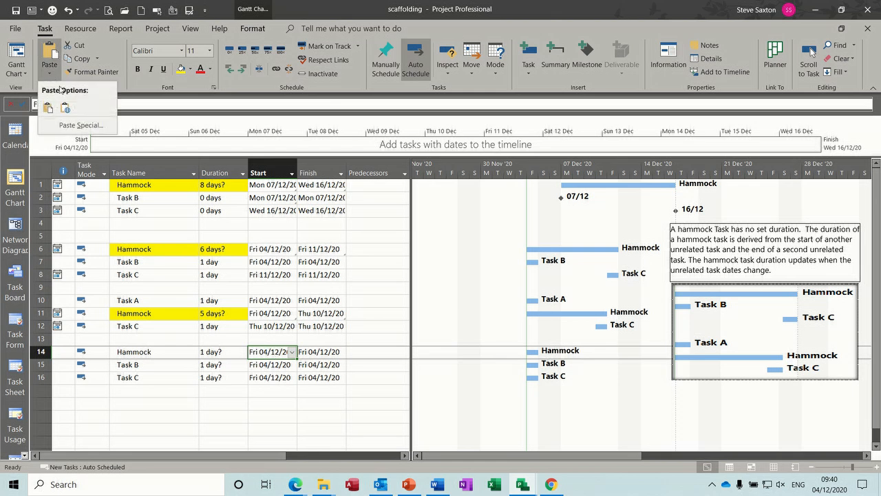
{"action": "left_click", "coordinate": [69, 125]}
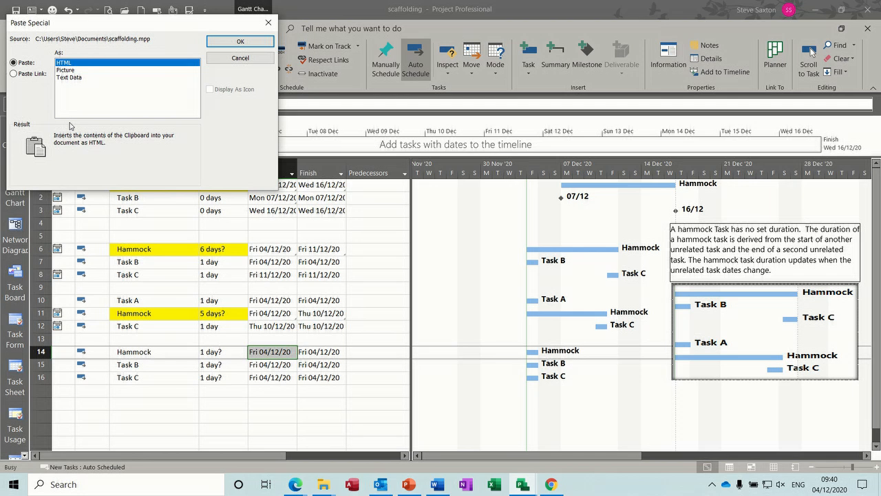
{"action": "left_click", "coordinate": [19, 74]}
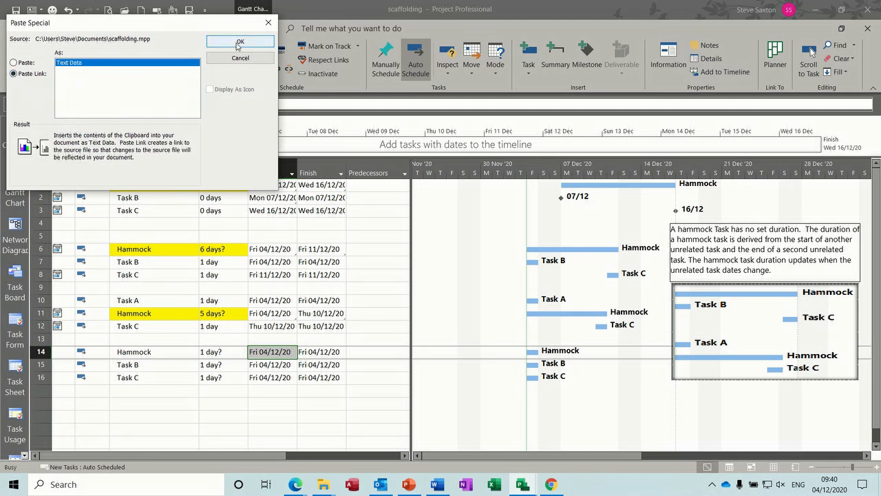
{"action": "left_click", "coordinate": [237, 44]}
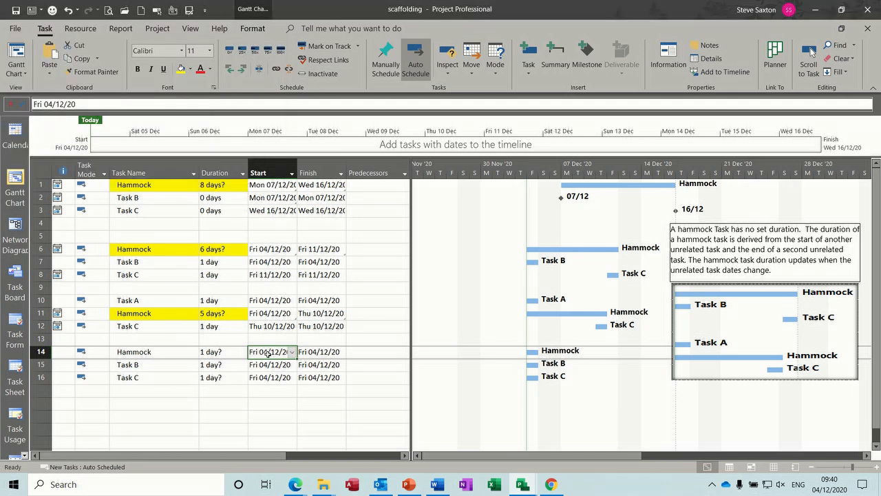
{"action": "left_click_drag", "start_coordinate": [267, 353], "coordinate": [267, 360]}
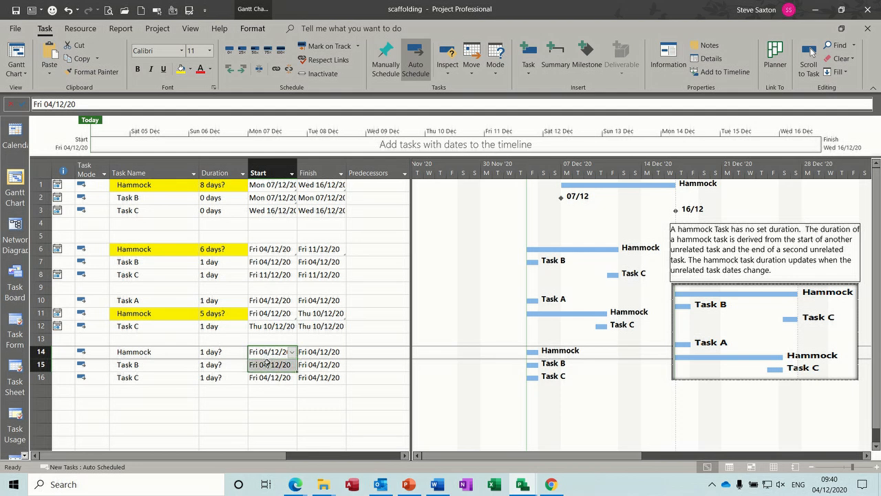
{"action": "left_click", "coordinate": [181, 70]}
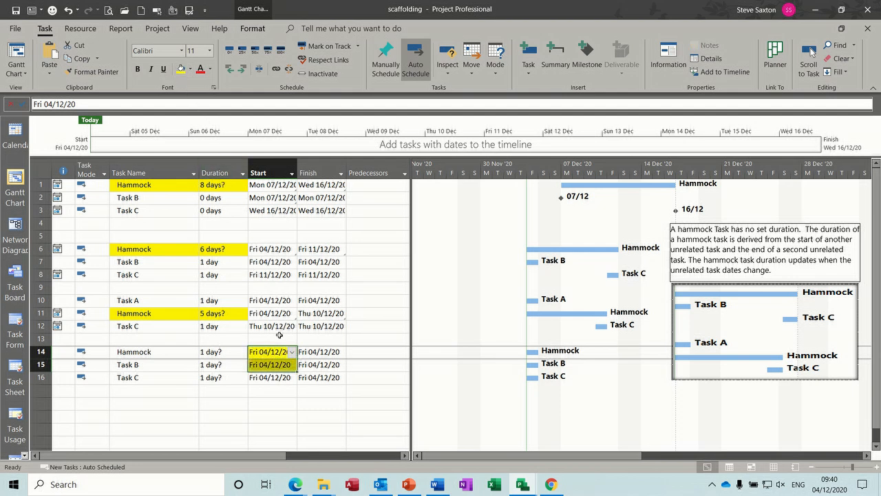
Copy Task C's finish date in row 16 and paste it as a text data link into the Hammock's Finish in row 14
{"action": "left_click", "coordinate": [318, 378]}
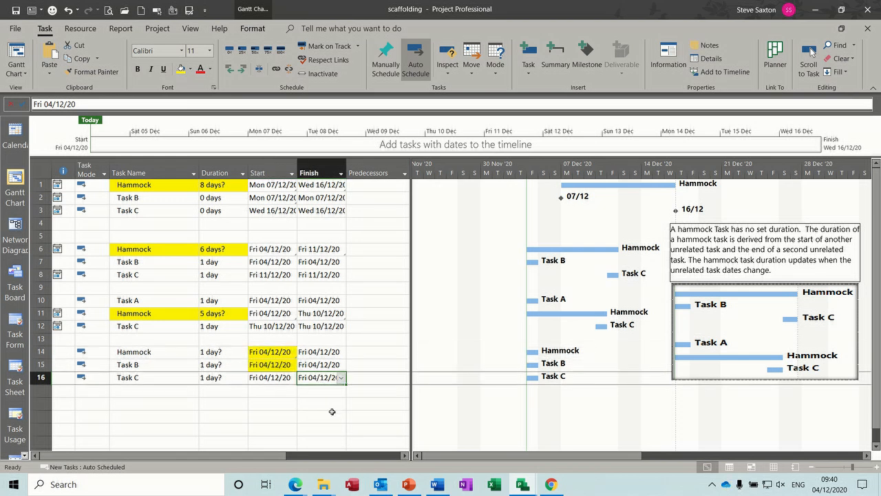
{"action": "left_click", "coordinate": [325, 352]}
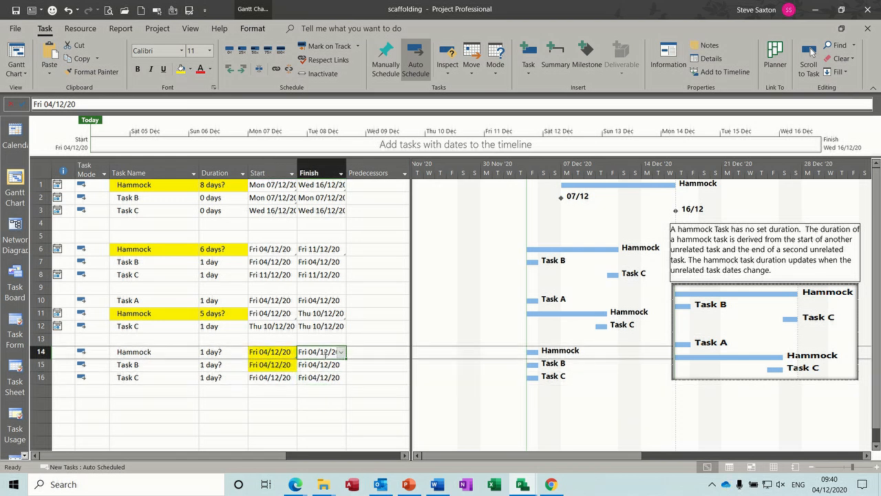
{"action": "left_click", "coordinate": [60, 78]}
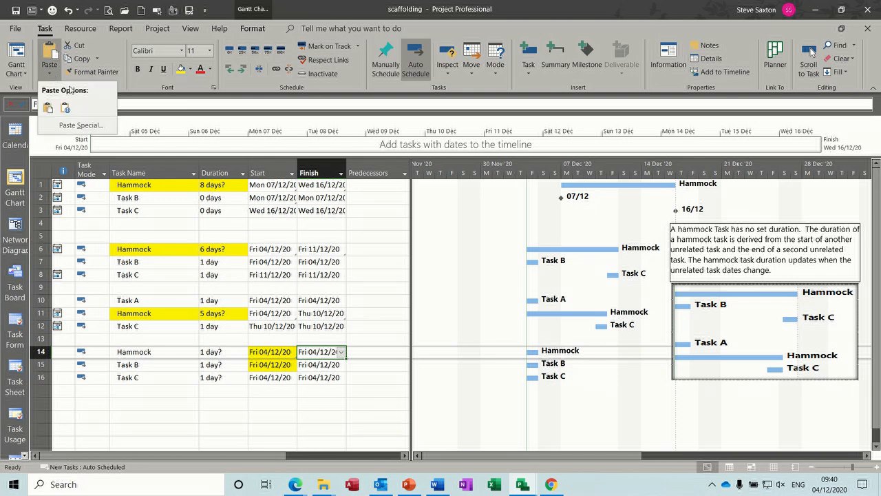
{"action": "left_click", "coordinate": [82, 124]}
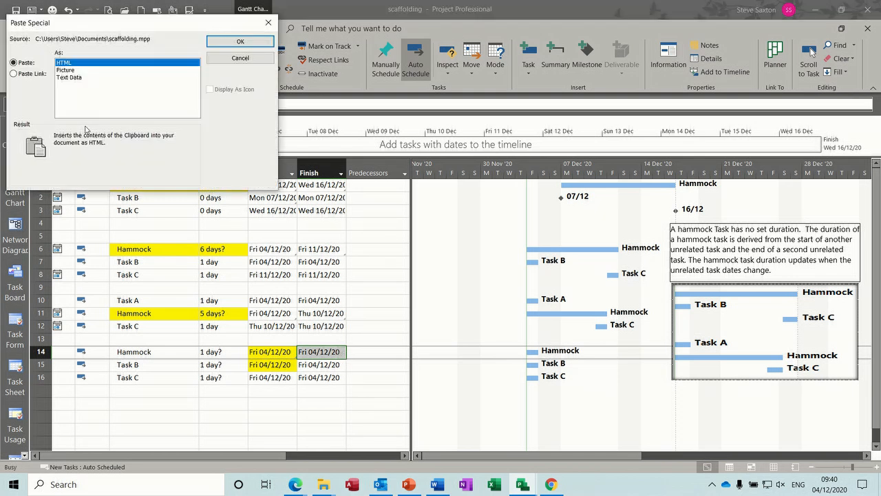
{"action": "left_click", "coordinate": [33, 73]}
{"action": "left_click", "coordinate": [240, 43]}
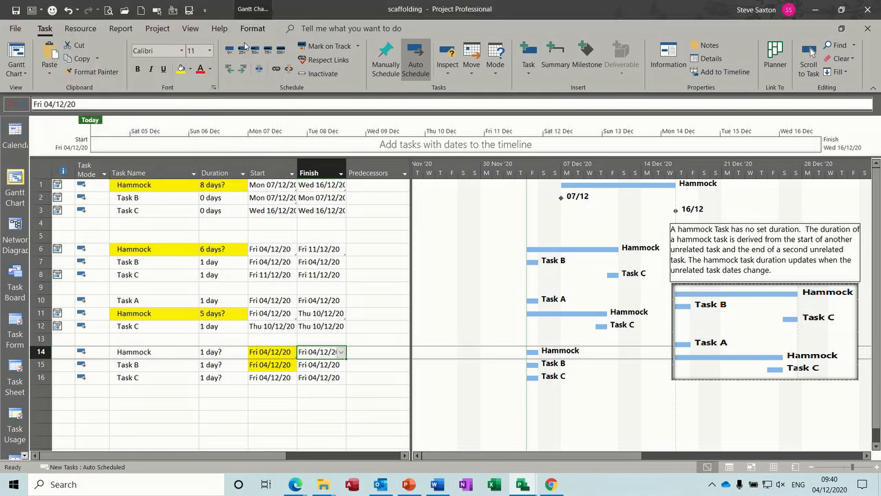
Highlight the linked Finish cells of Hammock in row 14 and Task C in row 16 light blue
{"action": "left_click", "coordinate": [190, 69]}
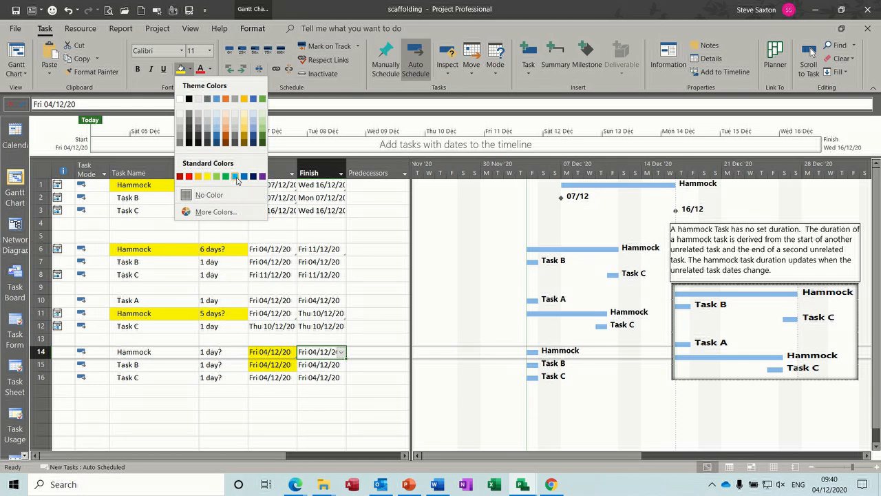
{"action": "left_click", "coordinate": [236, 177]}
{"action": "left_click", "coordinate": [318, 377]}
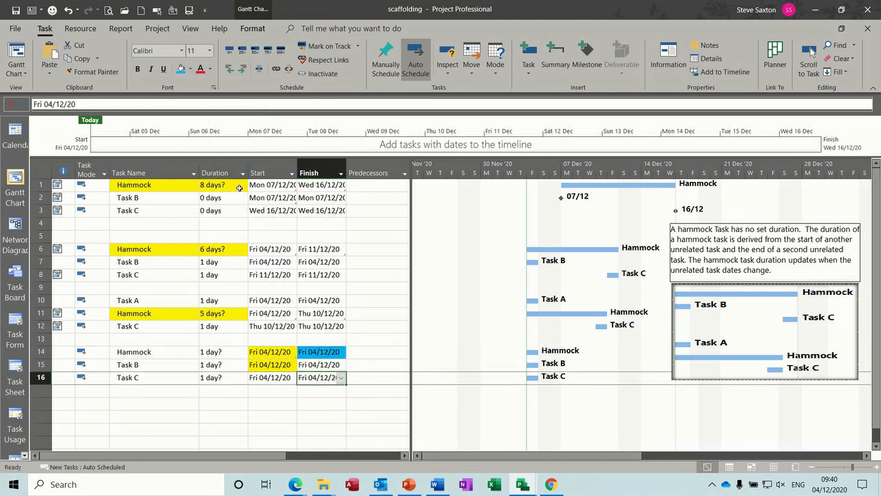
{"action": "left_click", "coordinate": [180, 68]}
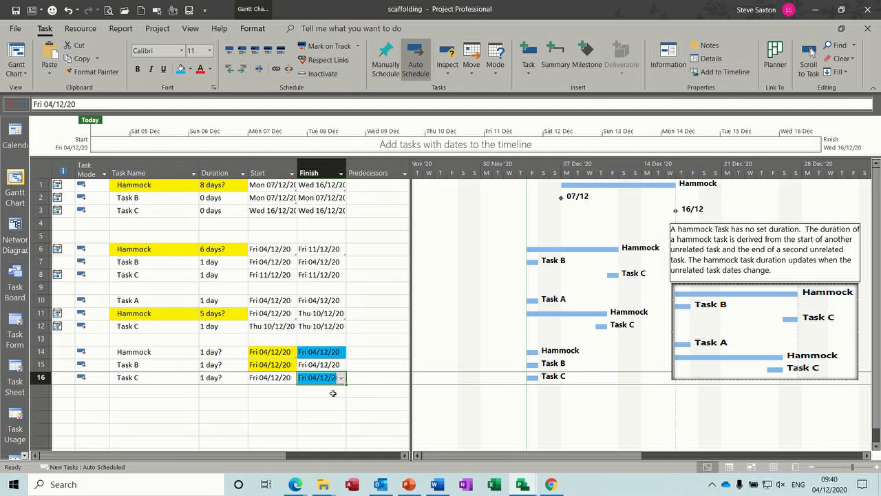
Move row 16's Task C bar to Fri 11/12/20 without adding a link between the tasks
{"action": "left_click_drag", "start_coordinate": [410, 376], "coordinate": [368, 377]}
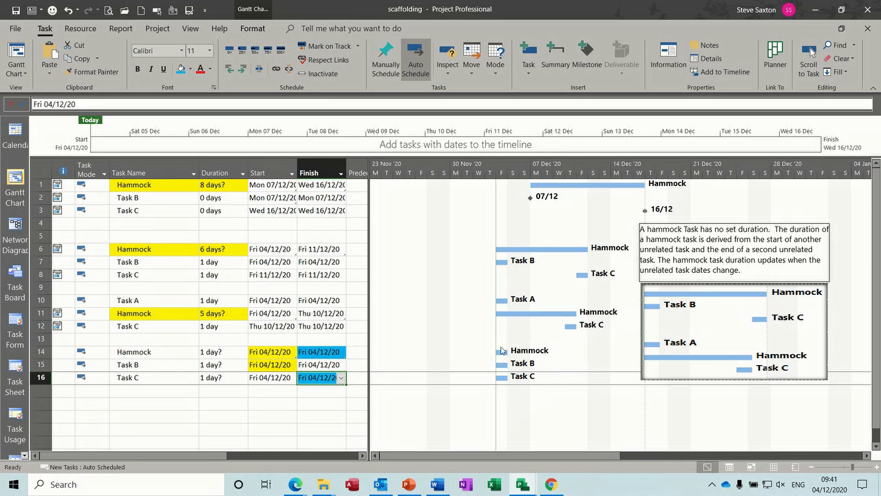
{"action": "mouse_move", "coordinate": [500, 365]}
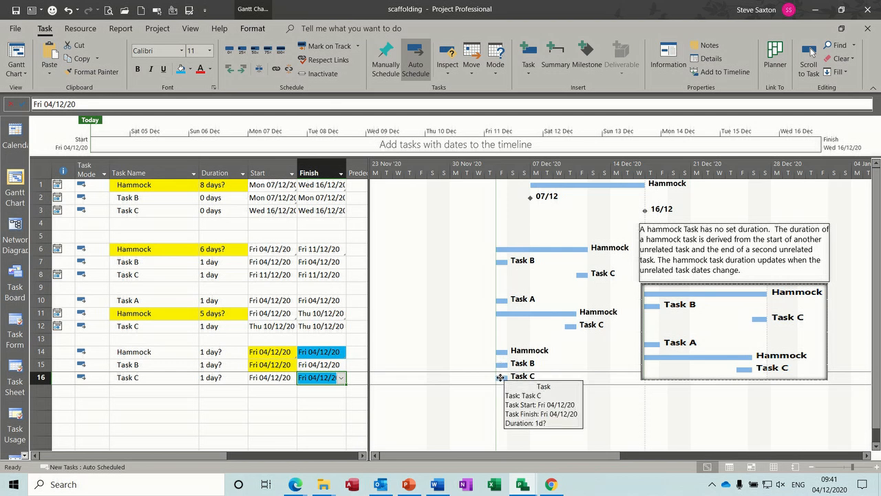
{"action": "left_click_drag", "start_coordinate": [500, 377], "coordinate": [581, 379]}
{"action": "left_click", "coordinate": [377, 261]}
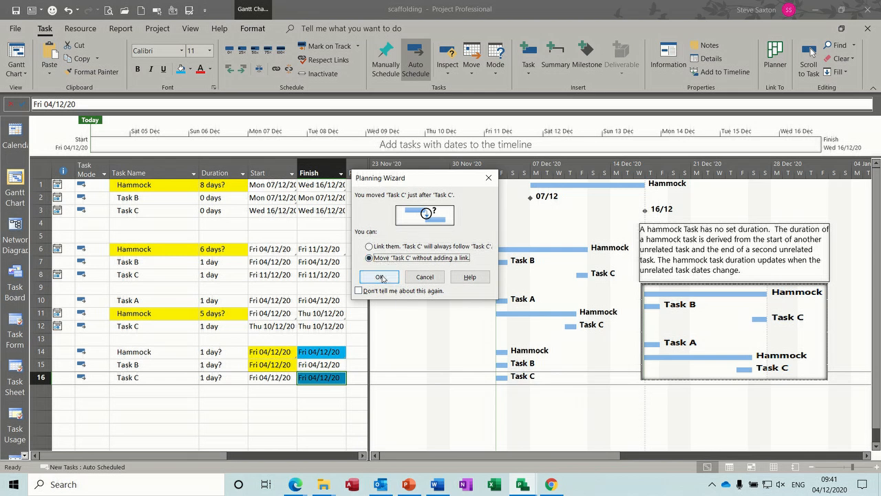
{"action": "left_click", "coordinate": [380, 277]}
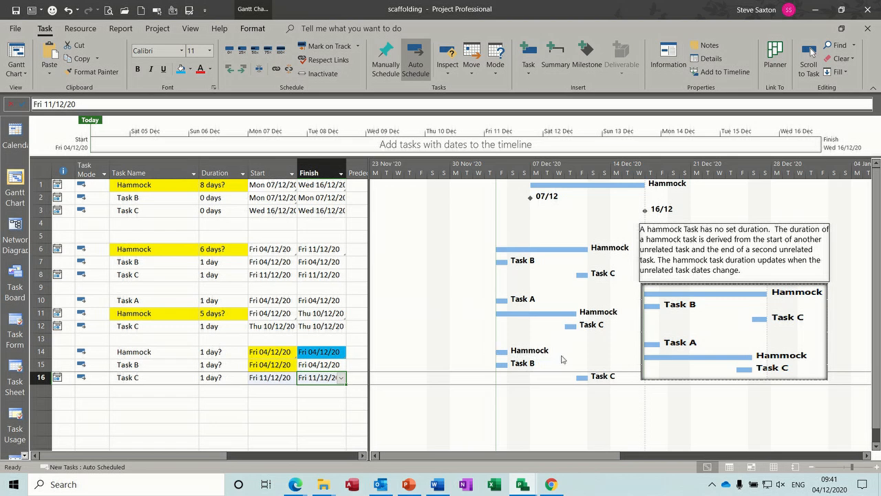
Close the scaffolding project with its changes saved, and reopen it with its links re-established
{"action": "left_click", "coordinate": [16, 29]}
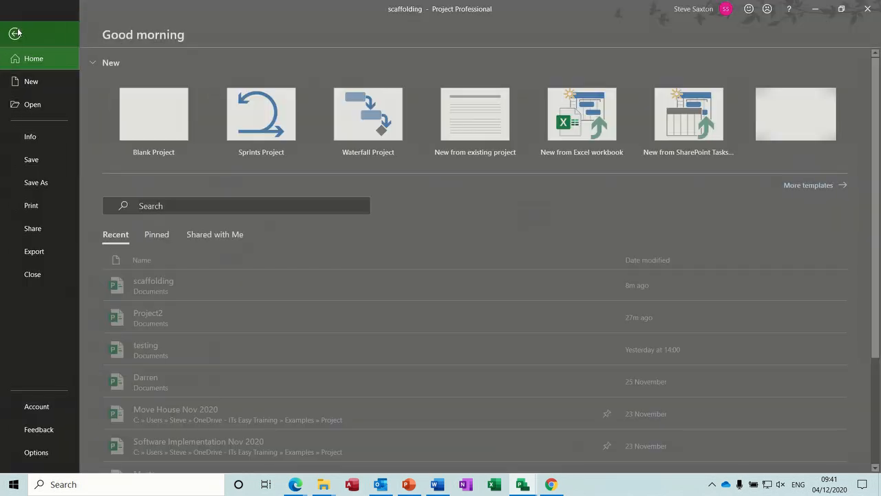
{"action": "left_click", "coordinate": [33, 273]}
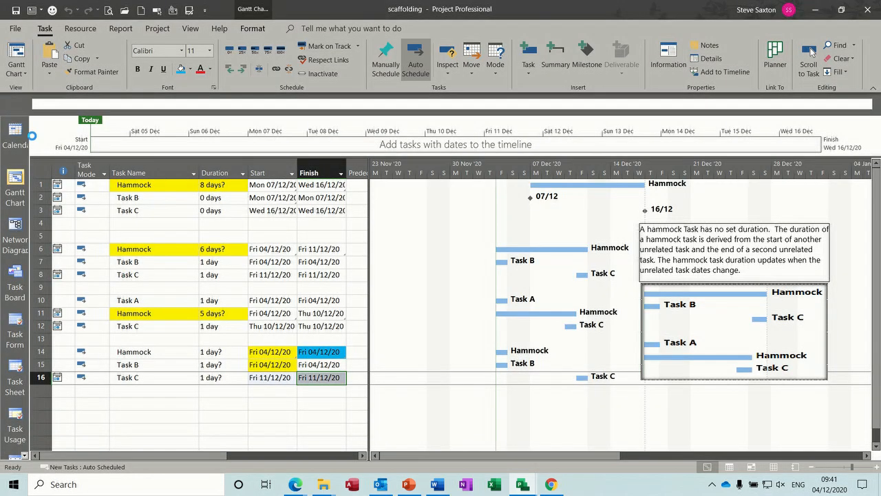
{"action": "left_click", "coordinate": [15, 30]}
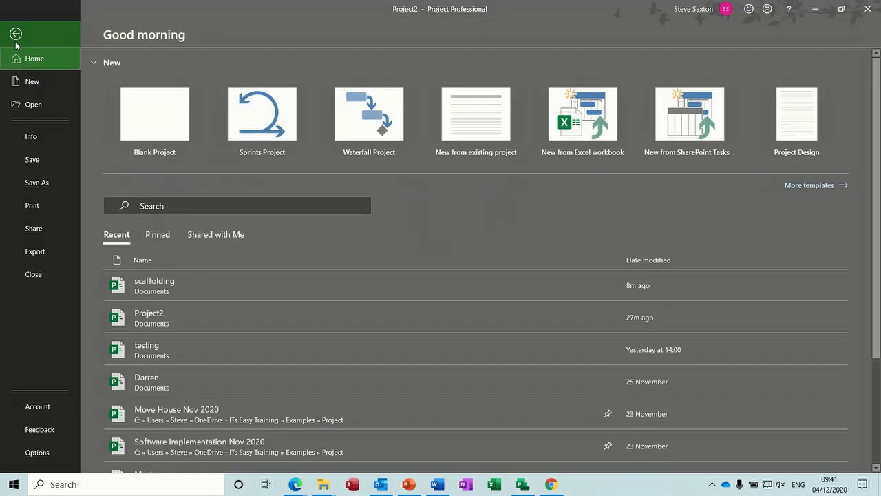
{"action": "left_click", "coordinate": [29, 106]}
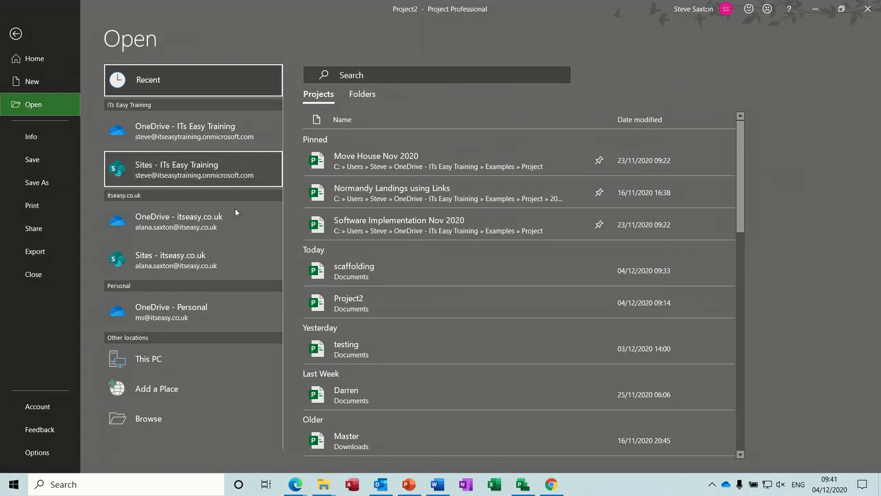
{"action": "left_click", "coordinate": [363, 275]}
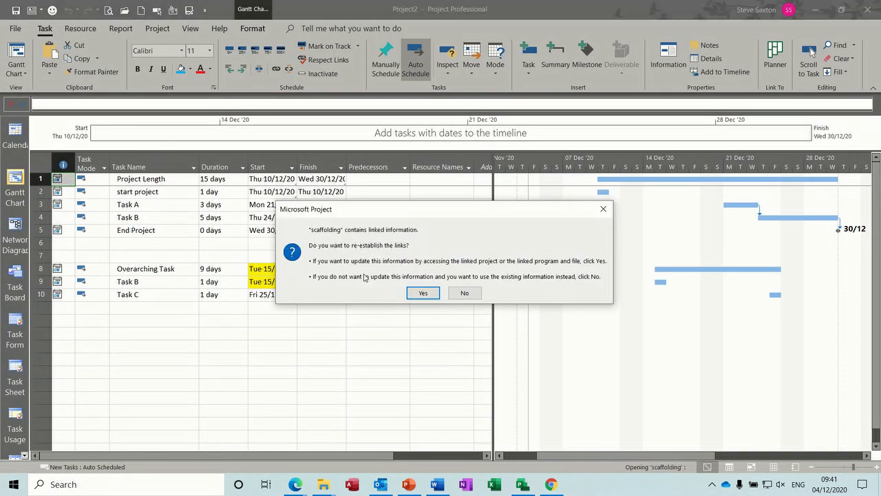
{"action": "left_click", "coordinate": [423, 295]}
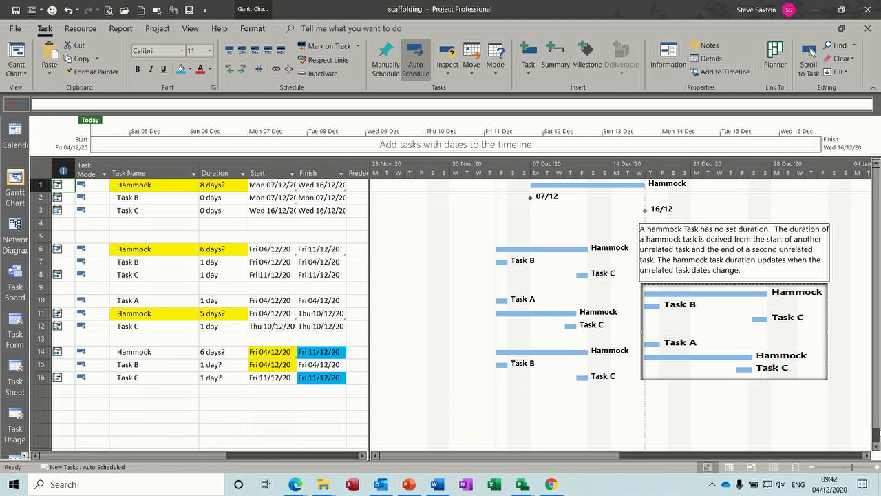
Add three tasks named Task A, hammock and Task B in rows 18 to 20 of the scaffolding project
{"action": "scroll", "coordinate": [879, 361], "scroll_direction": "down", "scroll_amount": 1}
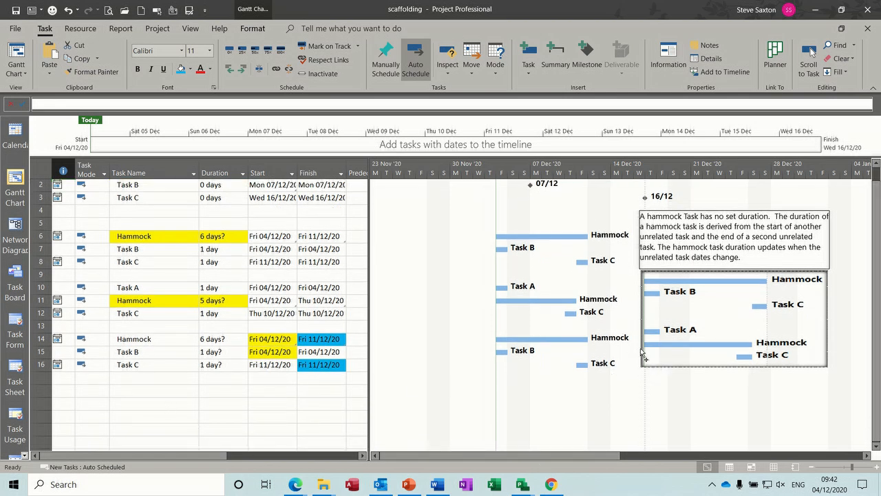
{"action": "left_click", "coordinate": [143, 389]}
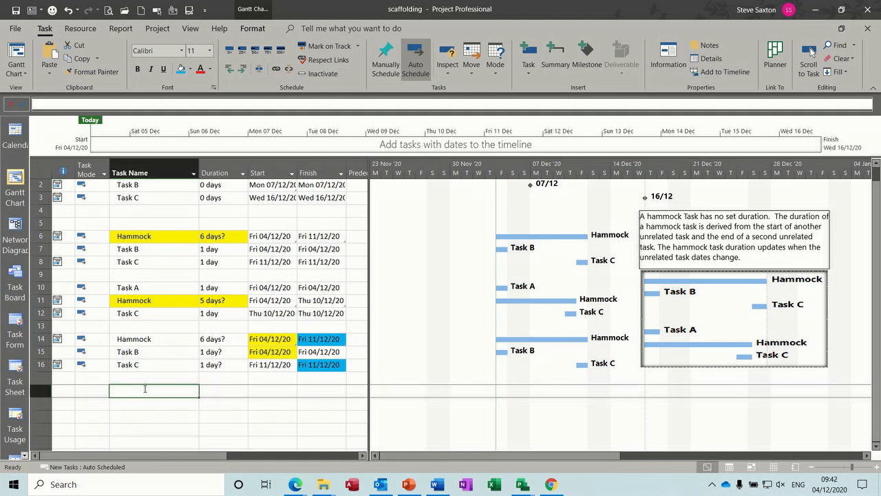
{"action": "type", "text": "Task "}
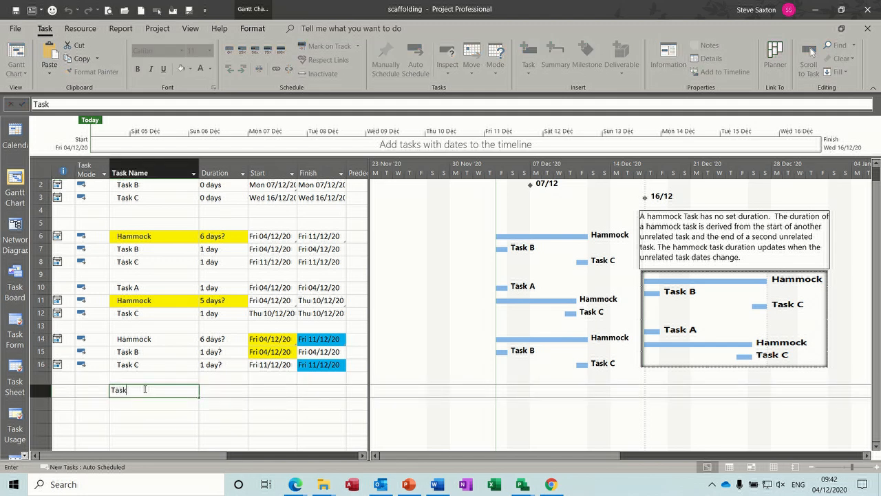
{"action": "type", "text": "A"}
{"action": "key", "text": "Return"}
{"action": "type", "text": "hammo"}
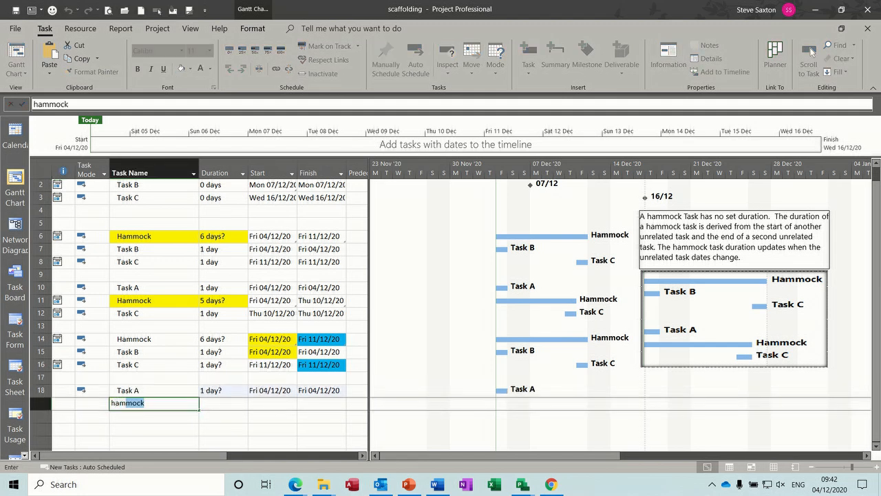
{"action": "type", "text": "ck"}
{"action": "key", "text": "Return"}
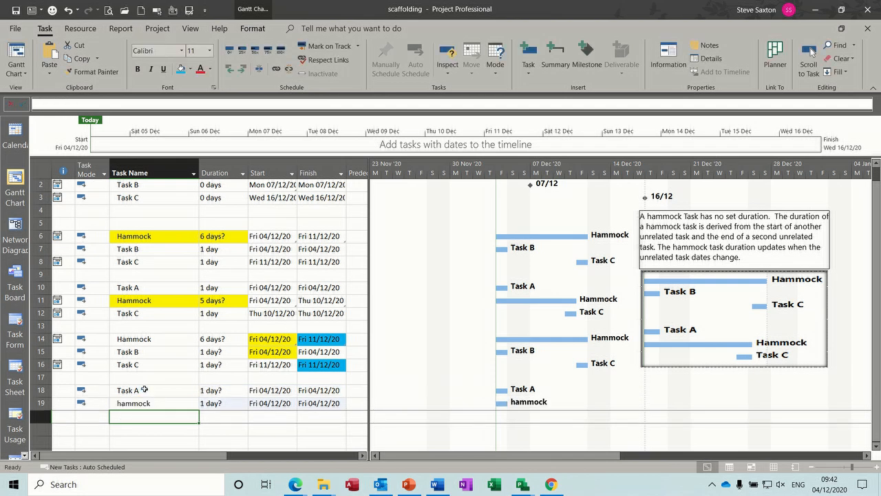
{"action": "type", "text": "Task B"}
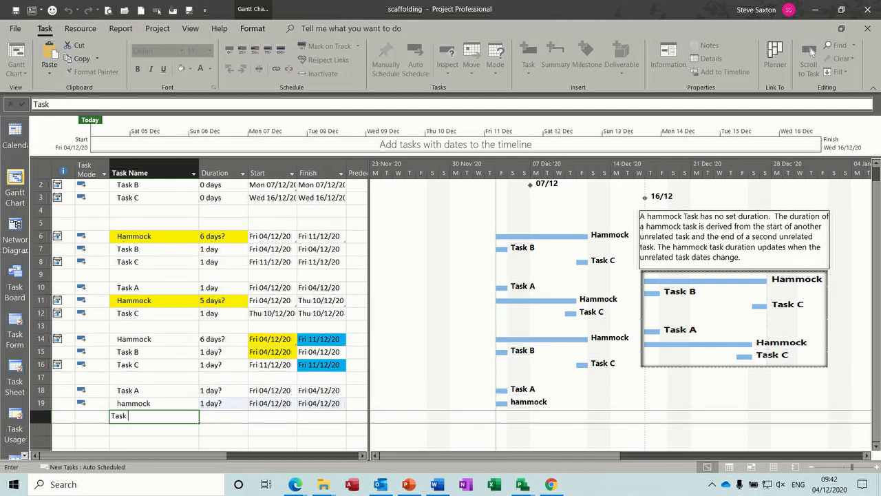
{"action": "key", "text": "Return"}
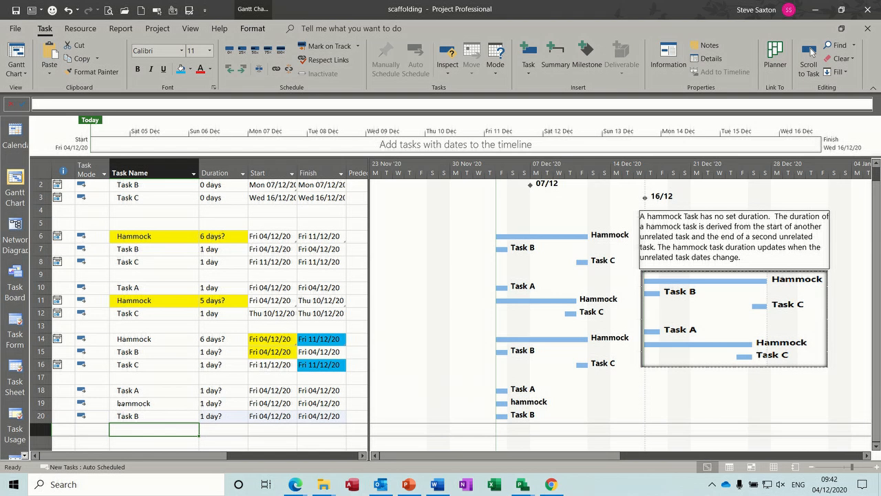
Capitalise the task name in row 19 so it reads Hammock
{"action": "left_click", "coordinate": [118, 402]}
{"action": "left_click", "coordinate": [42, 105]}
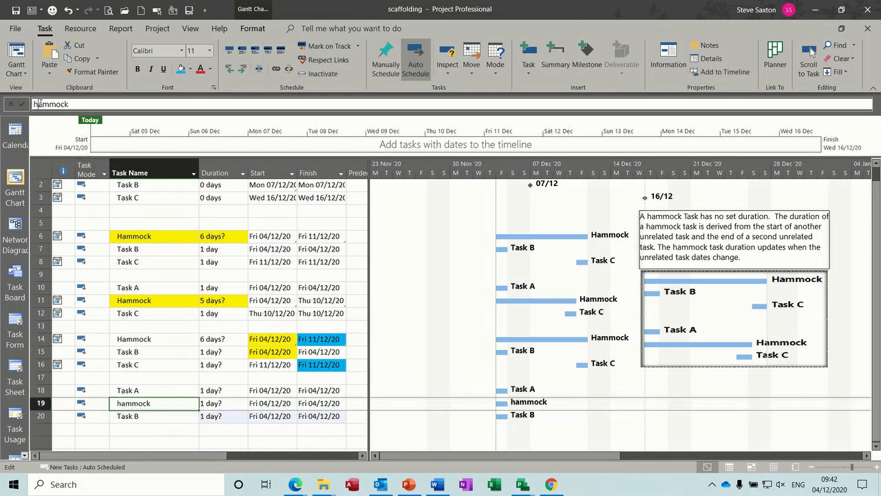
{"action": "key", "text": "BackSpace"}
{"action": "type", "text": "H"}
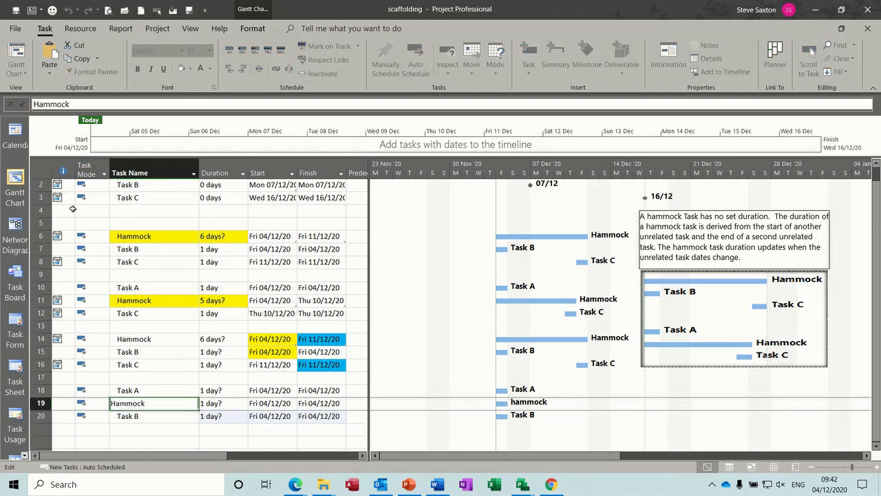
Paste-link row 18 Task A's start date as text data into row 19 Hammock's start, and shade both start cells blue
{"action": "left_click", "coordinate": [154, 379]}
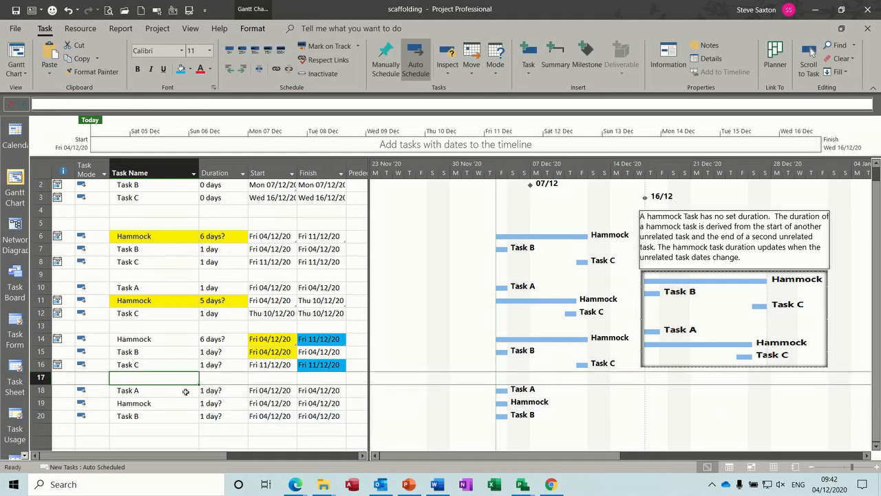
{"action": "left_click", "coordinate": [274, 390]}
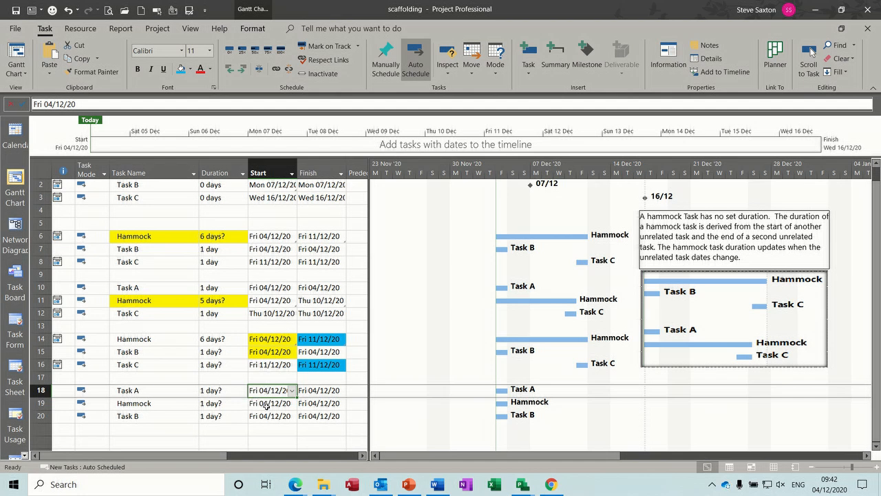
{"action": "left_click", "coordinate": [267, 404]}
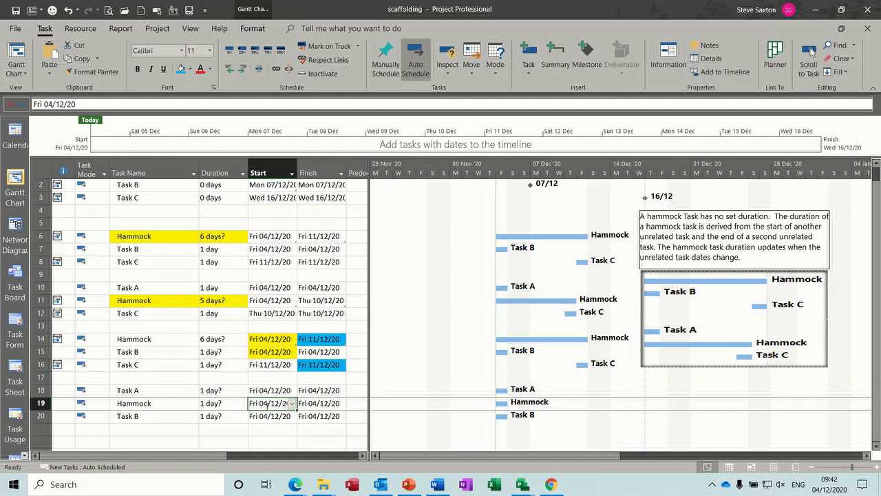
{"action": "left_click", "coordinate": [49, 74]}
{"action": "left_click", "coordinate": [71, 124]}
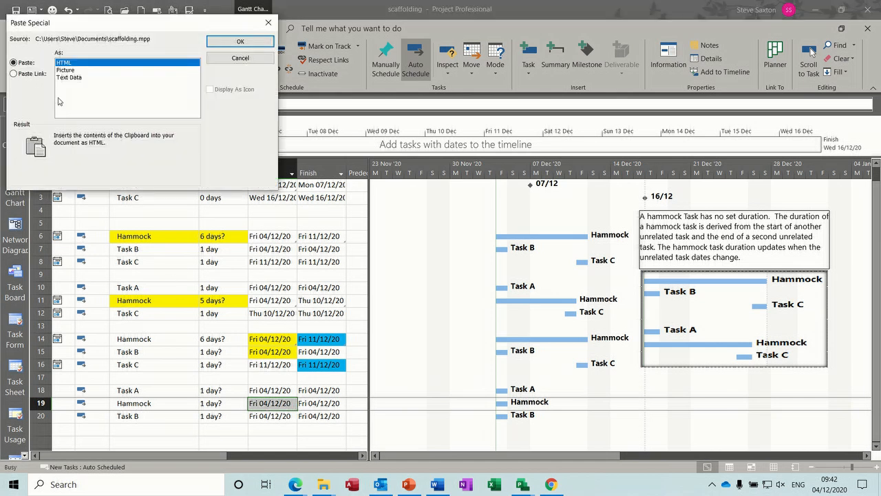
{"action": "left_click", "coordinate": [32, 73]}
{"action": "left_click", "coordinate": [234, 43]}
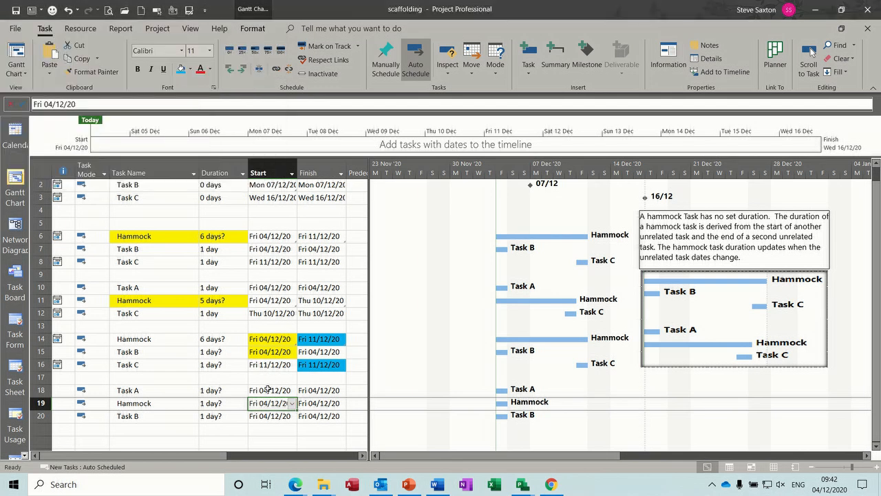
{"action": "left_click_drag", "start_coordinate": [267, 389], "coordinate": [267, 400]}
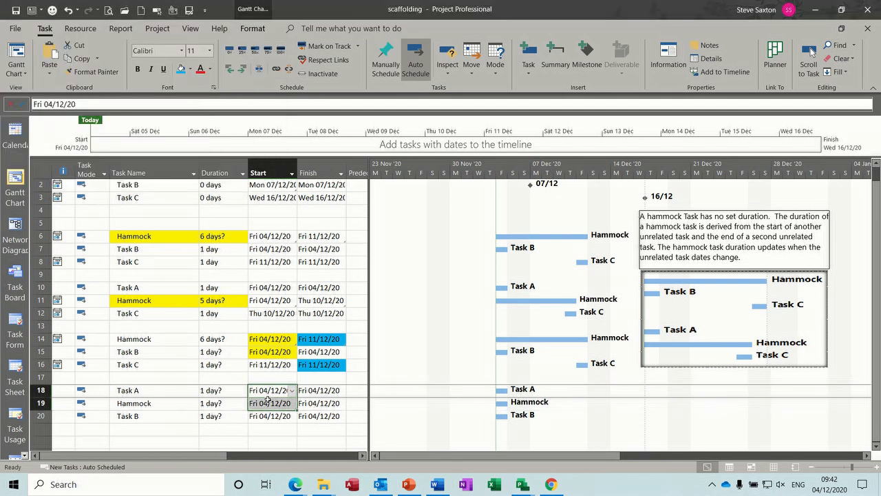
{"action": "left_click", "coordinate": [181, 68]}
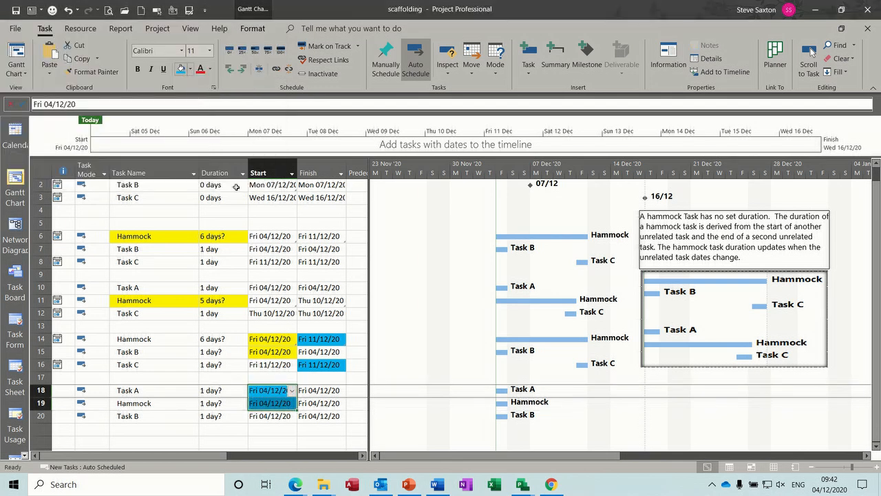
Paste-link row 20 Task B's finish date as text data into row 19 Hammock's finish, and shade both finish cells yellow
{"action": "left_click", "coordinate": [321, 417]}
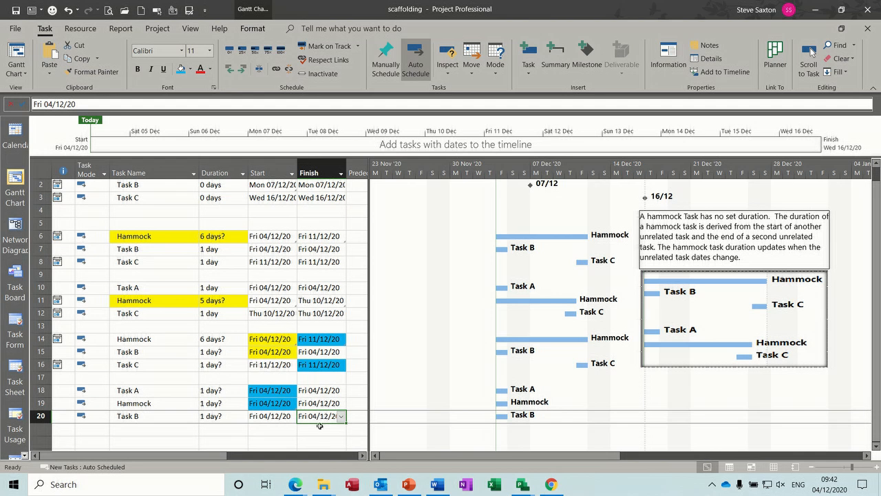
{"action": "left_click", "coordinate": [318, 402]}
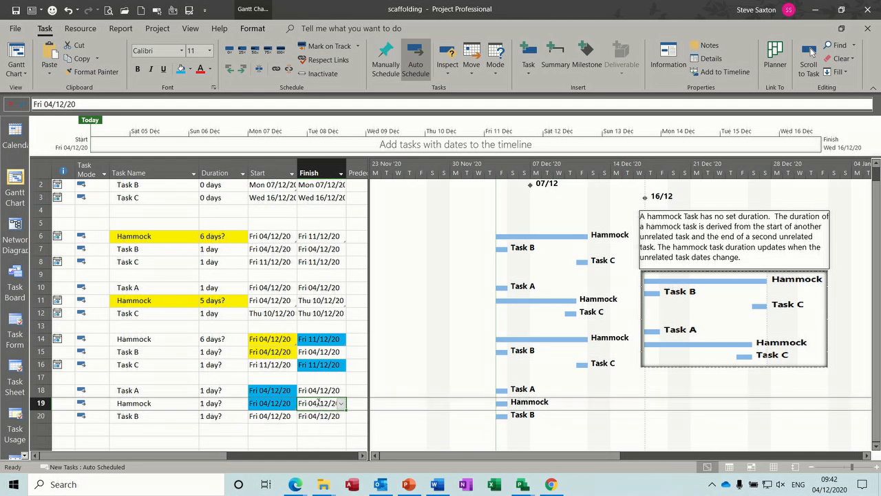
{"action": "left_click", "coordinate": [48, 68]}
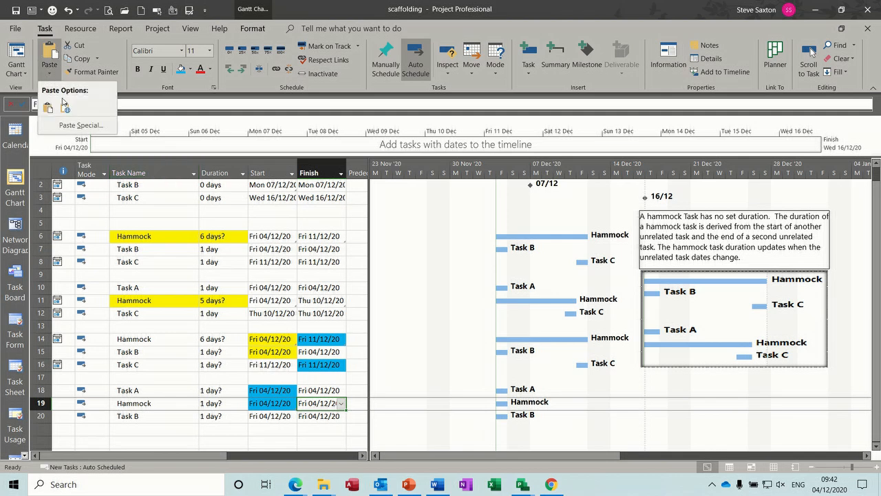
{"action": "left_click", "coordinate": [74, 126]}
{"action": "left_click", "coordinate": [29, 76]}
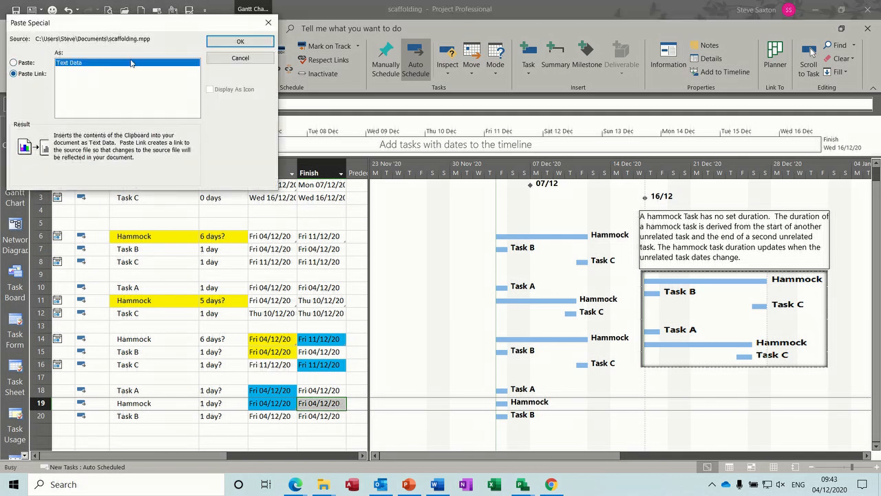
{"action": "left_click", "coordinate": [241, 41]}
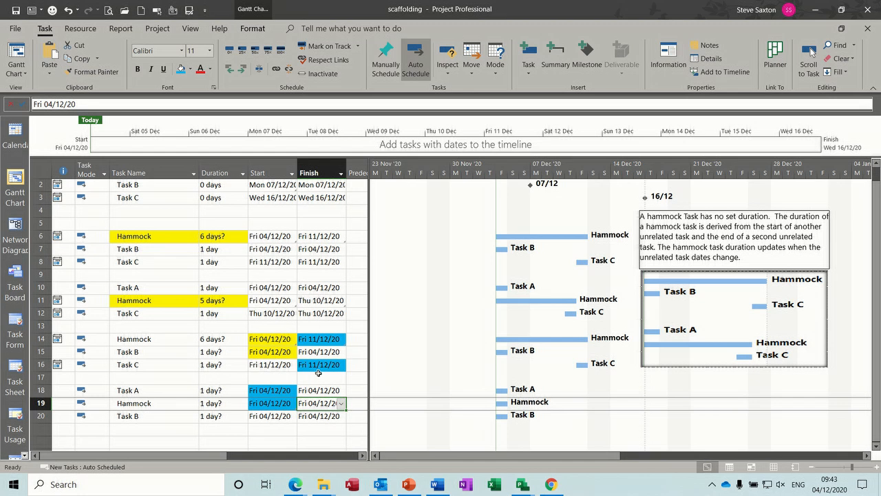
{"action": "left_click_drag", "start_coordinate": [319, 403], "coordinate": [319, 416]}
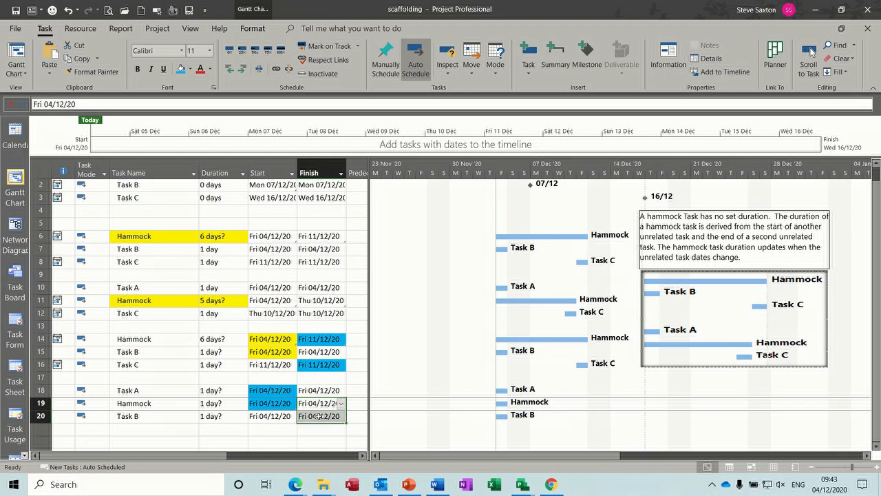
{"action": "left_click", "coordinate": [191, 69]}
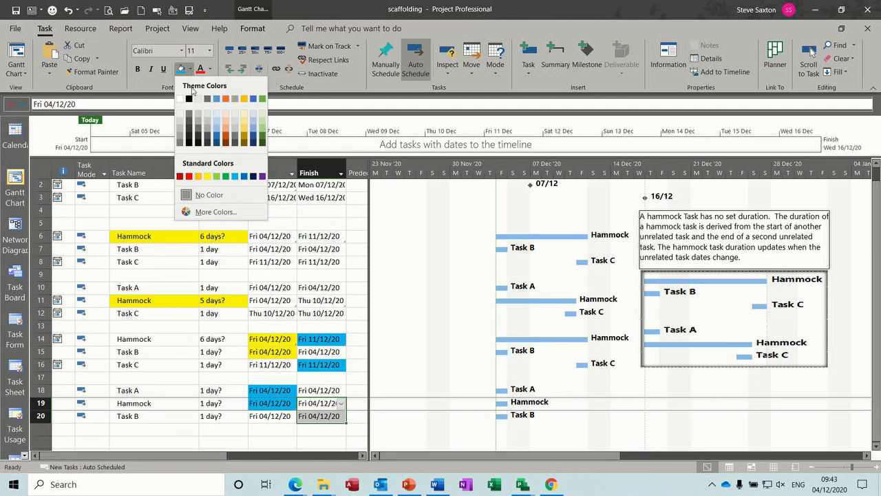
{"action": "left_click", "coordinate": [207, 177]}
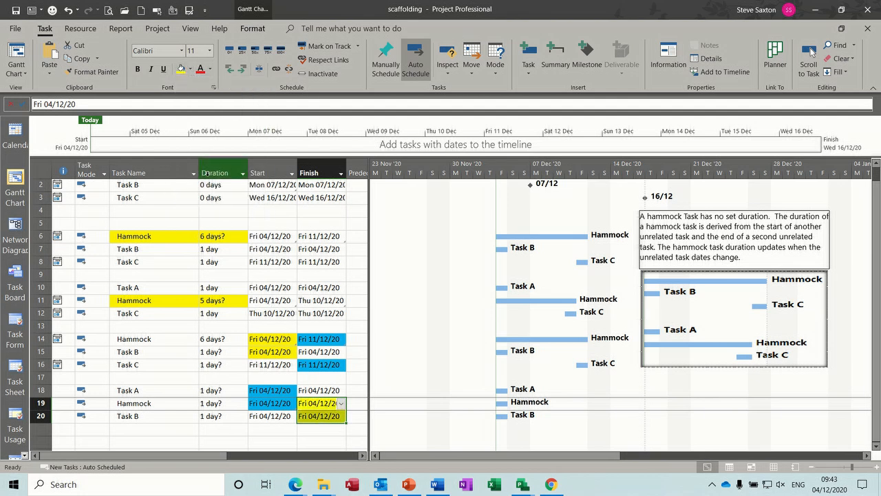
Move row 18's Task A bar to Mon 07/12/20 without adding a link between the tasks
{"action": "left_click", "coordinate": [196, 406]}
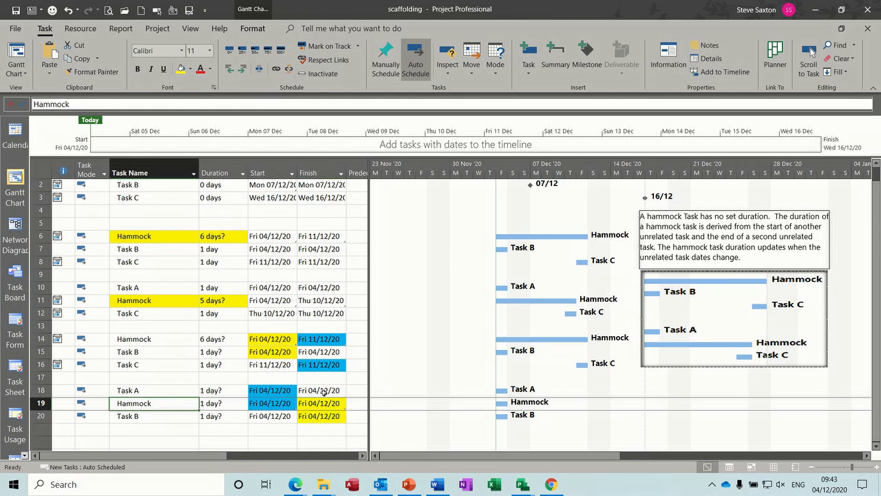
{"action": "mouse_move", "coordinate": [502, 390]}
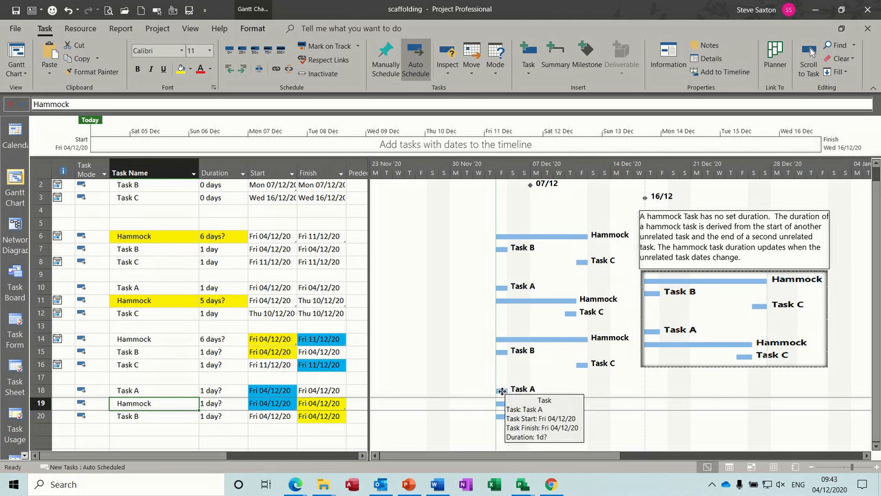
{"action": "left_click_drag", "start_coordinate": [502, 391], "coordinate": [539, 396]}
{"action": "left_click", "coordinate": [370, 257]}
{"action": "left_click", "coordinate": [384, 280]}
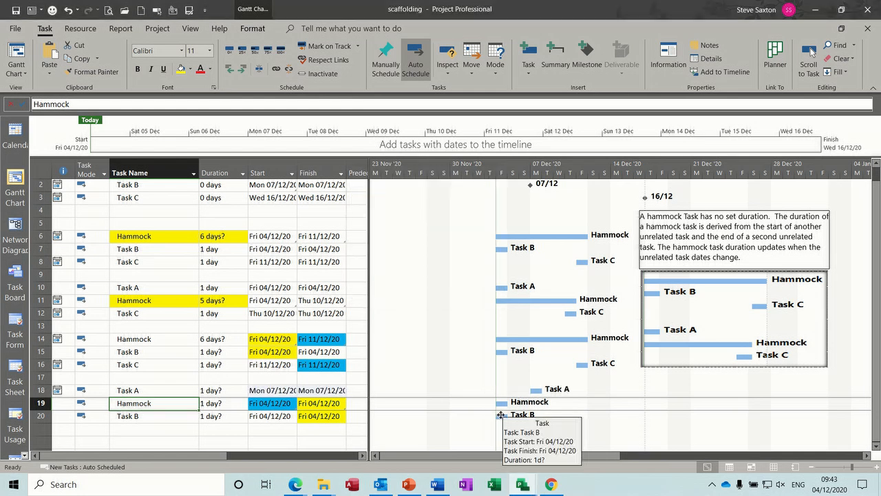
Move row 20's Task B bar to Tue 15/12/20 without adding a link to Task C
{"action": "left_click_drag", "start_coordinate": [502, 416], "coordinate": [635, 415]}
{"action": "left_click", "coordinate": [386, 257]}
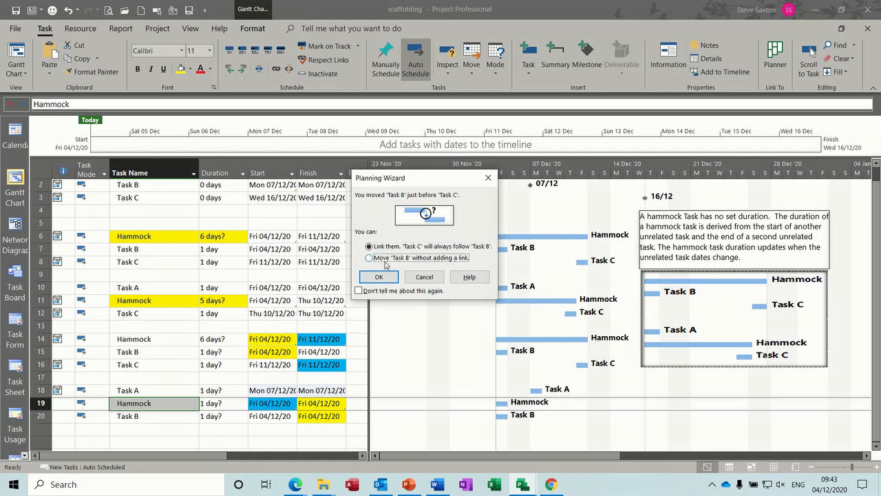
{"action": "left_click", "coordinate": [379, 276]}
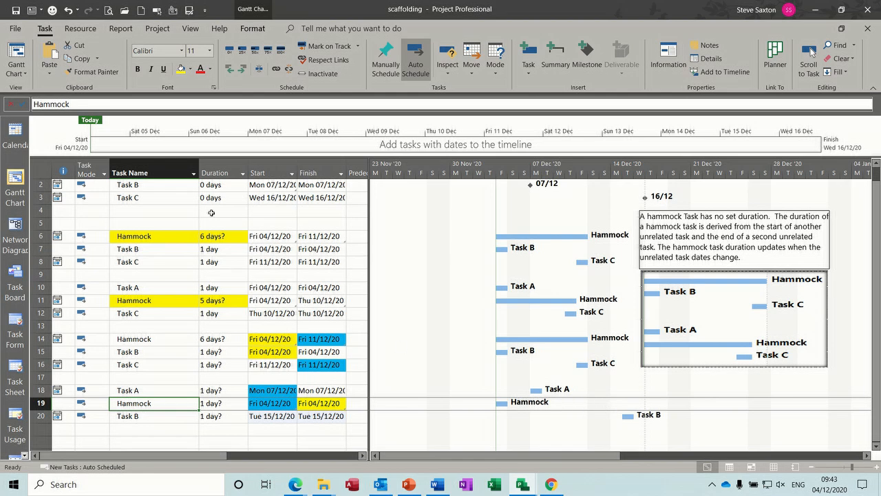
Save and close the scaffolding project, and reopen it with its links re-established to update the hammock tasks
{"action": "left_click", "coordinate": [16, 10]}
{"action": "left_click", "coordinate": [16, 29]}
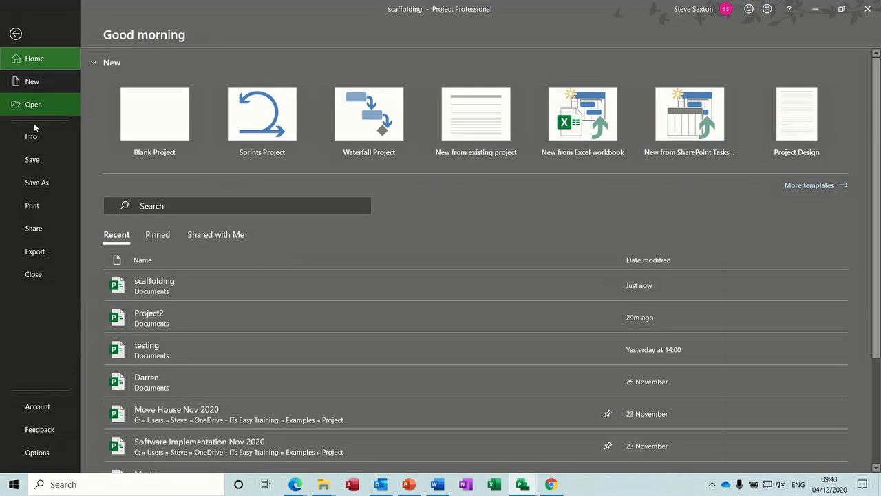
{"action": "left_click", "coordinate": [41, 275]}
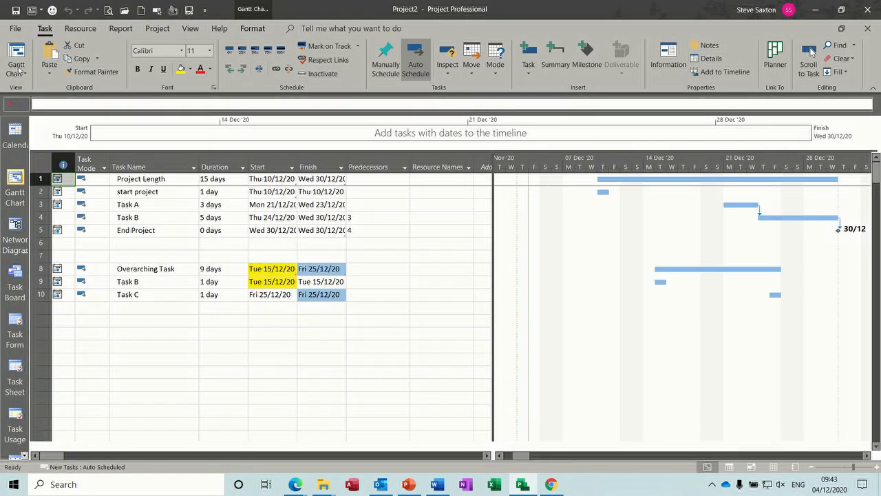
{"action": "left_click", "coordinate": [16, 29]}
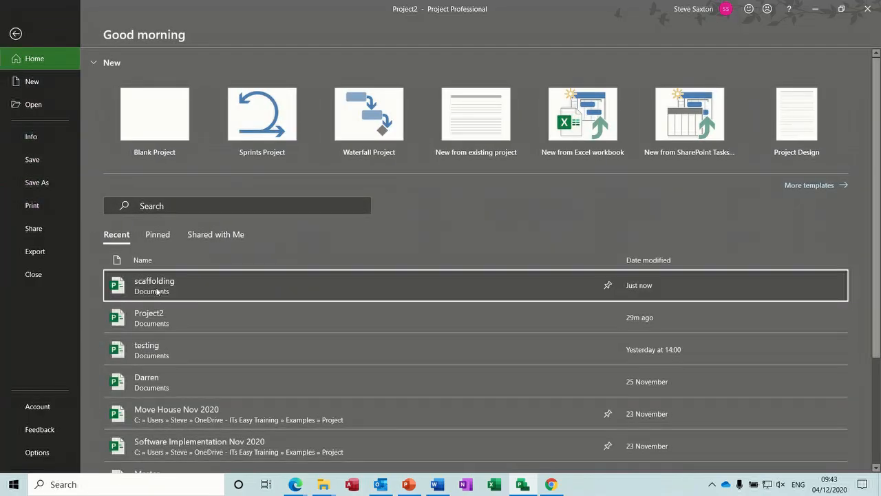
{"action": "left_click", "coordinate": [231, 291]}
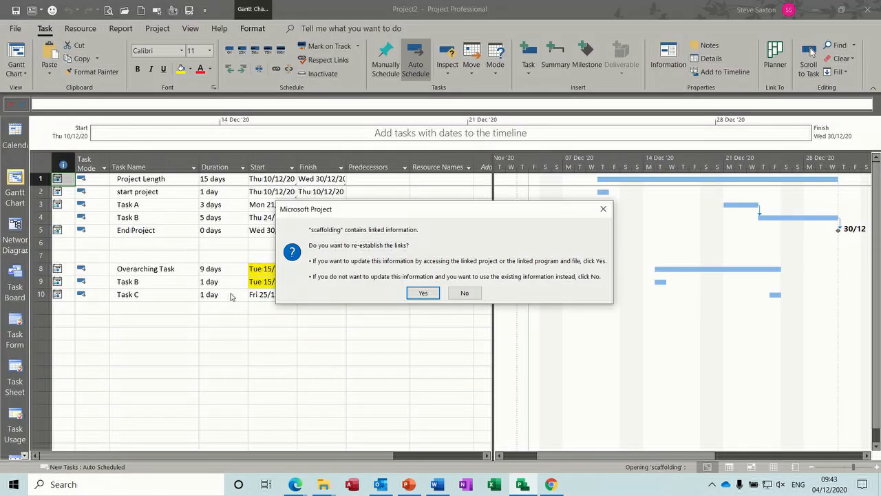
{"action": "left_click", "coordinate": [417, 296]}
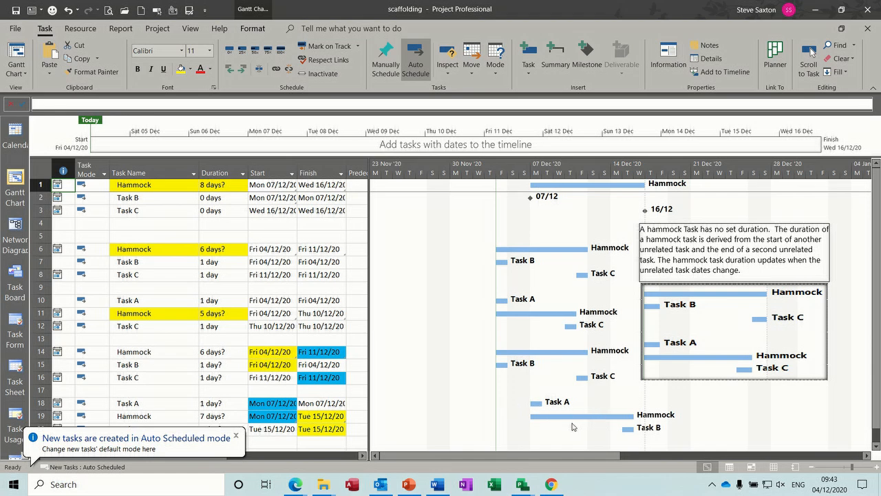
{"action": "scroll", "coordinate": [681, 415], "scroll_direction": "down", "scroll_amount": 1}
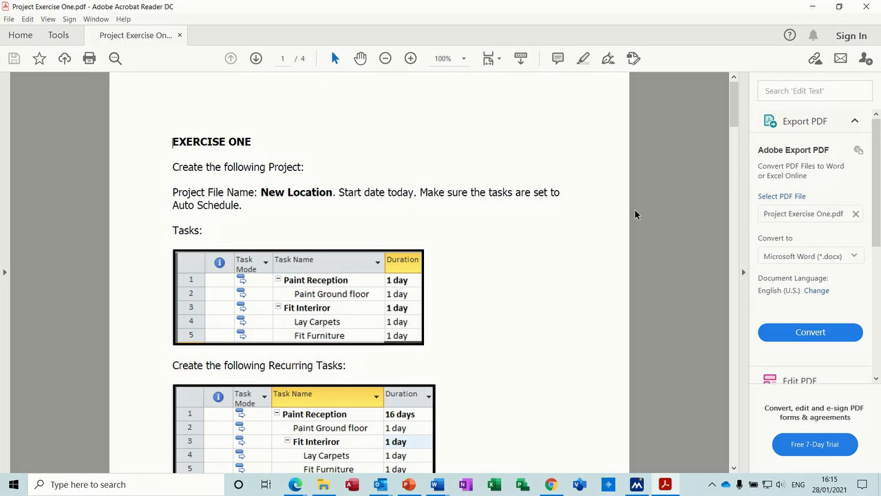
Read through all four pages of the Project Exercise One PDF in Adobe Acrobat Reader to review the exercise instructions
{"action": "left_click_drag", "start_coordinate": [733, 110], "coordinate": [733, 163]}
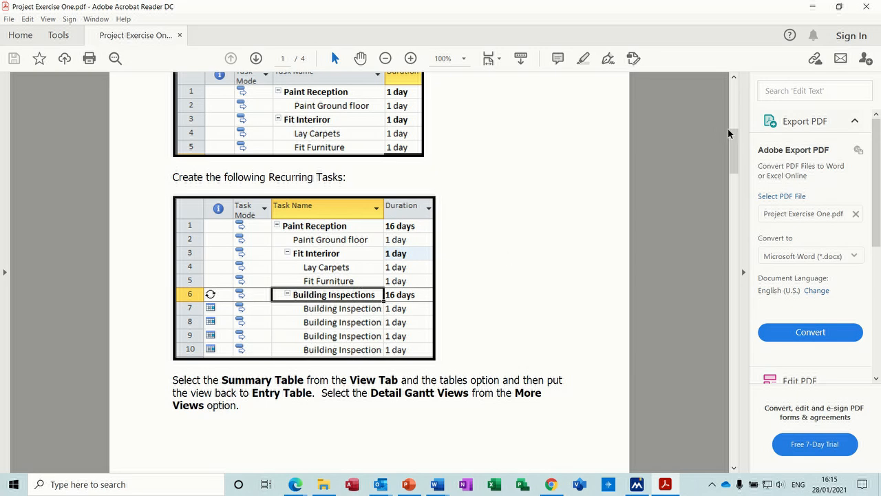
{"action": "left_click_drag", "start_coordinate": [735, 146], "coordinate": [735, 175]}
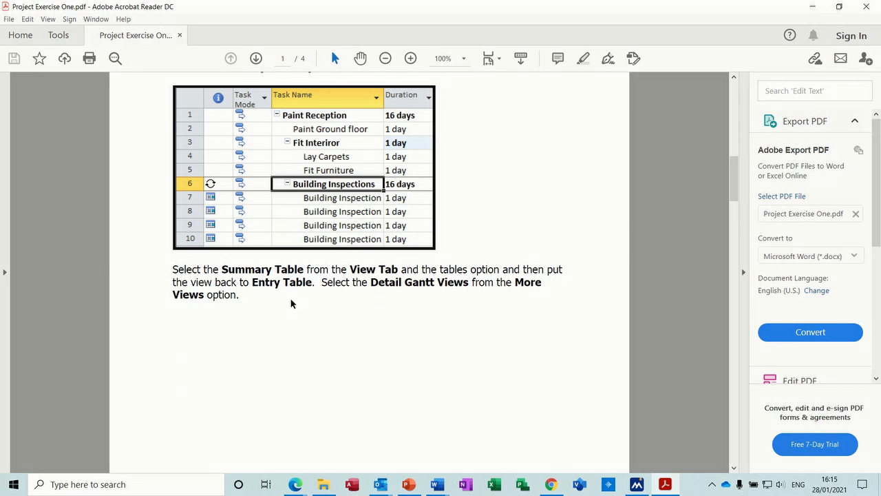
{"action": "left_click_drag", "start_coordinate": [734, 176], "coordinate": [742, 207]}
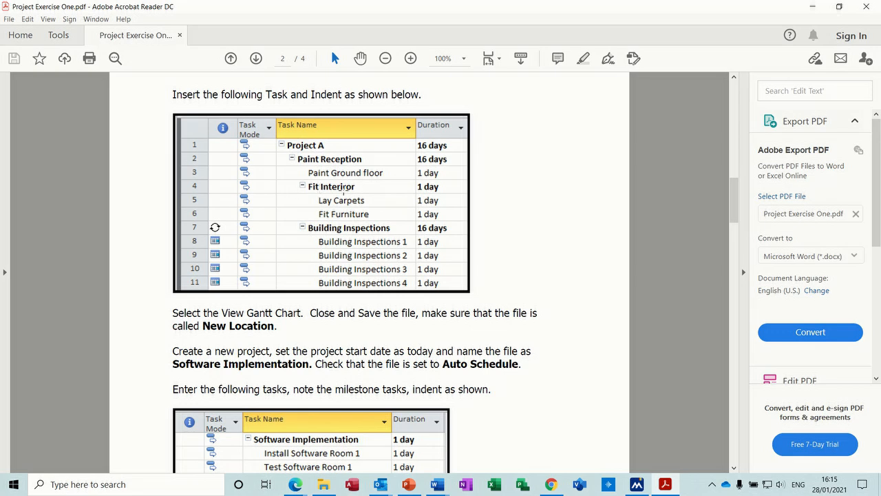
{"action": "left_click_drag", "start_coordinate": [735, 192], "coordinate": [735, 222]}
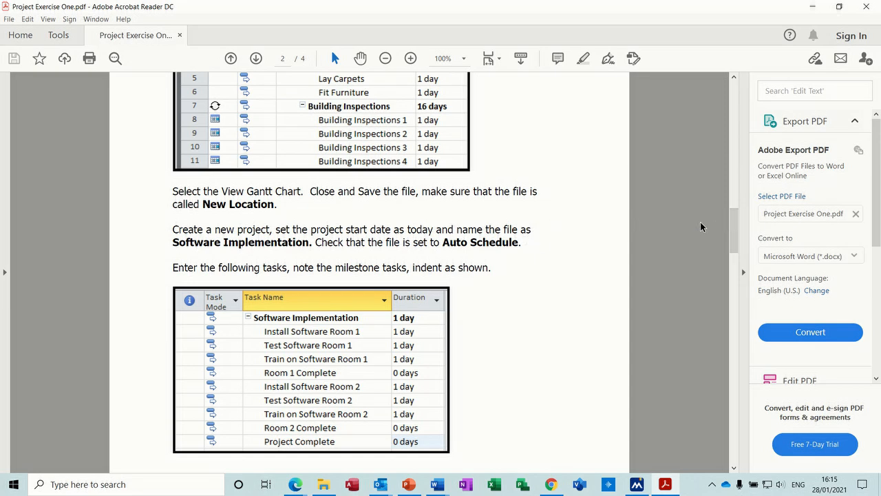
{"action": "left_click_drag", "start_coordinate": [733, 225], "coordinate": [743, 269]}
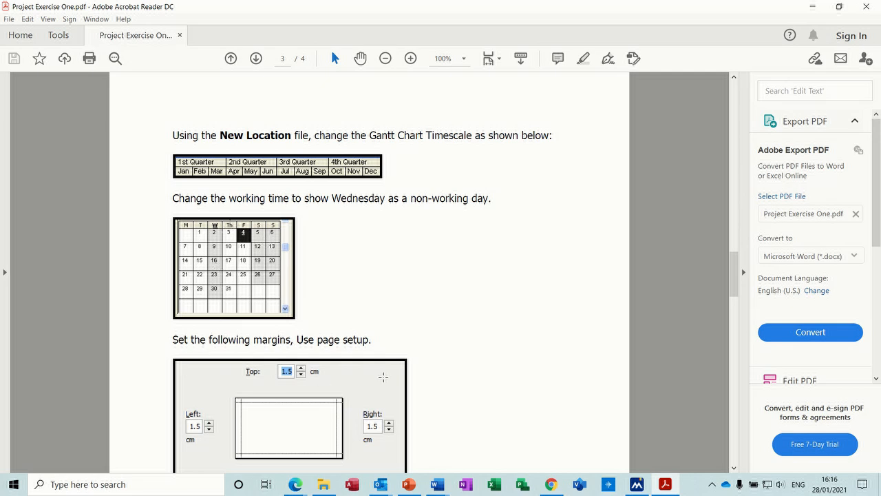
{"action": "left_click_drag", "start_coordinate": [732, 265], "coordinate": [741, 342]}
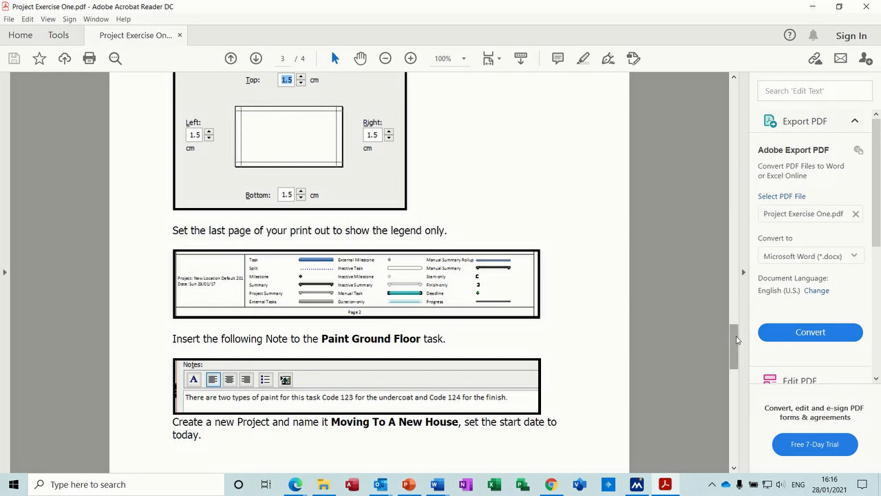
{"action": "left_click_drag", "start_coordinate": [735, 342], "coordinate": [738, 366]}
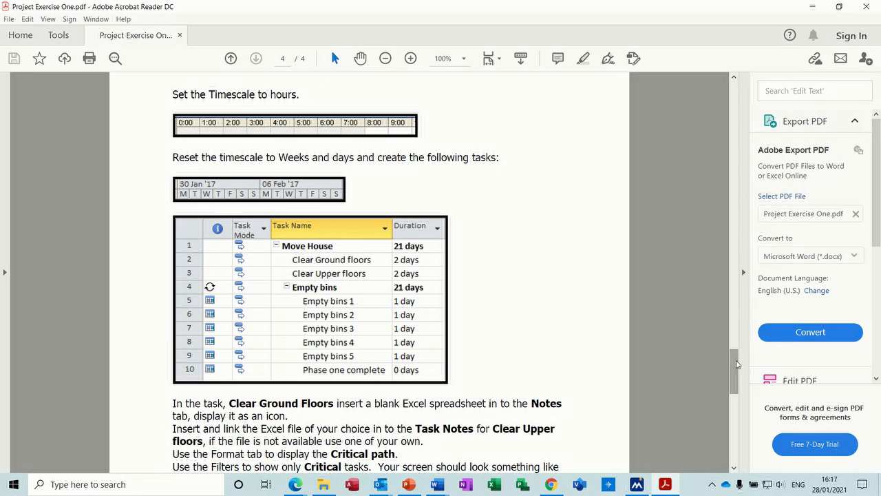
{"action": "left_click_drag", "start_coordinate": [735, 363], "coordinate": [732, 418]}
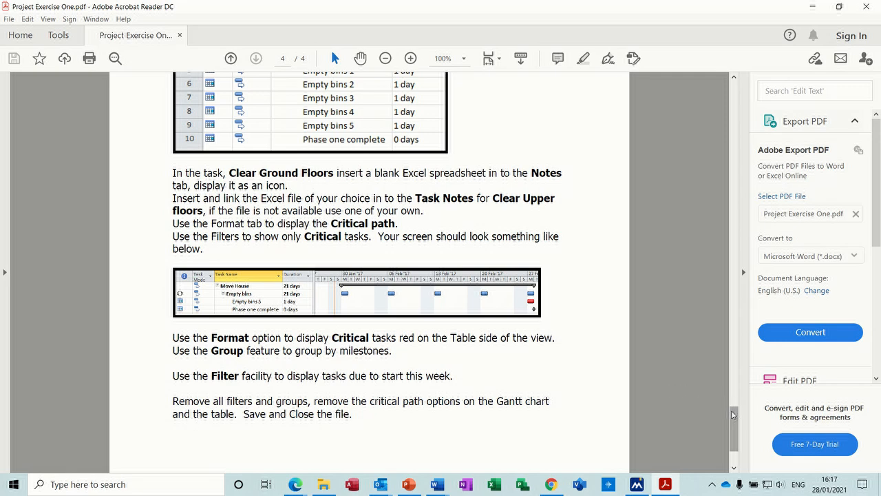
{"action": "left_click_drag", "start_coordinate": [734, 415], "coordinate": [735, 428]}
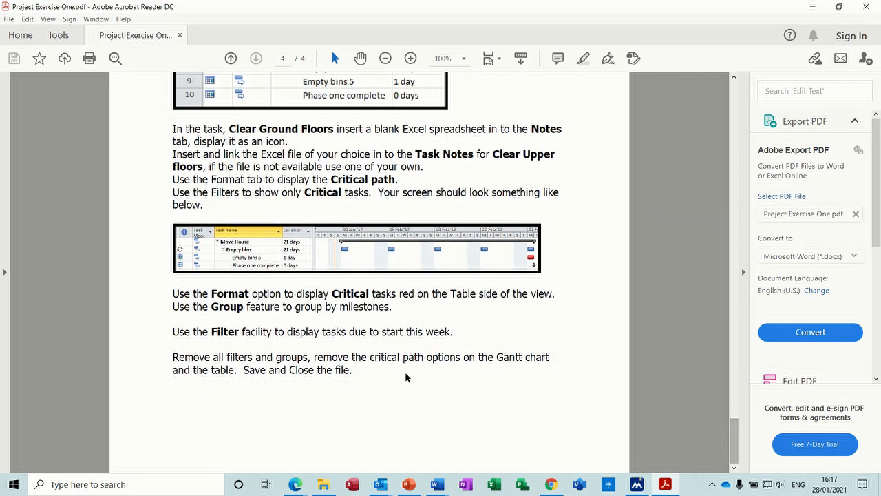